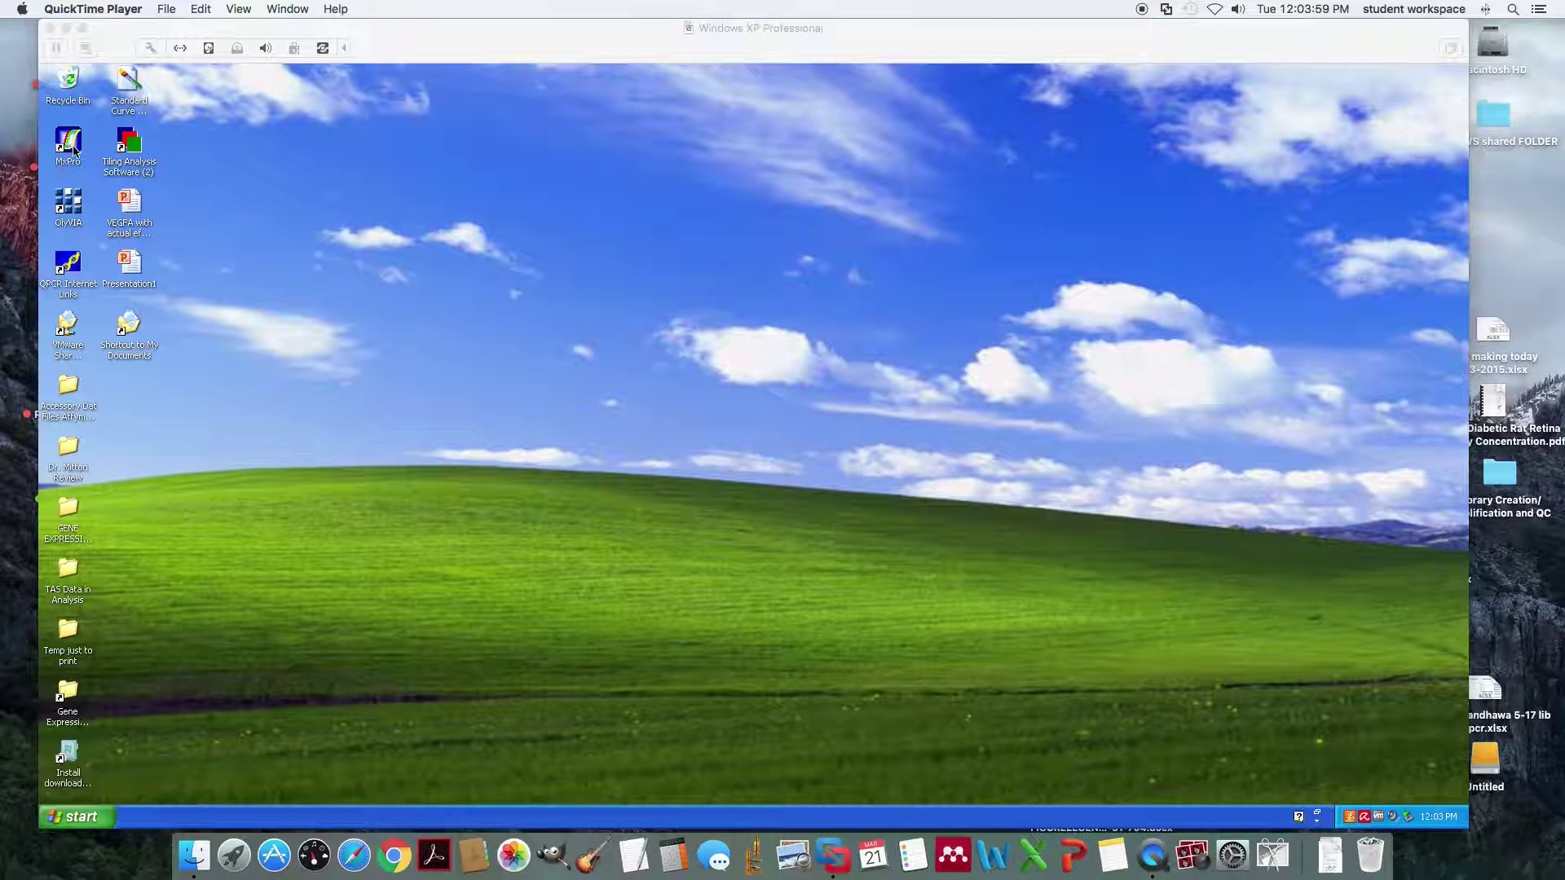
- Open the 06-29-2016 PBS v VPA NRL & CNTF file from My Documents > Gene Expression 2016
click(96, 822)
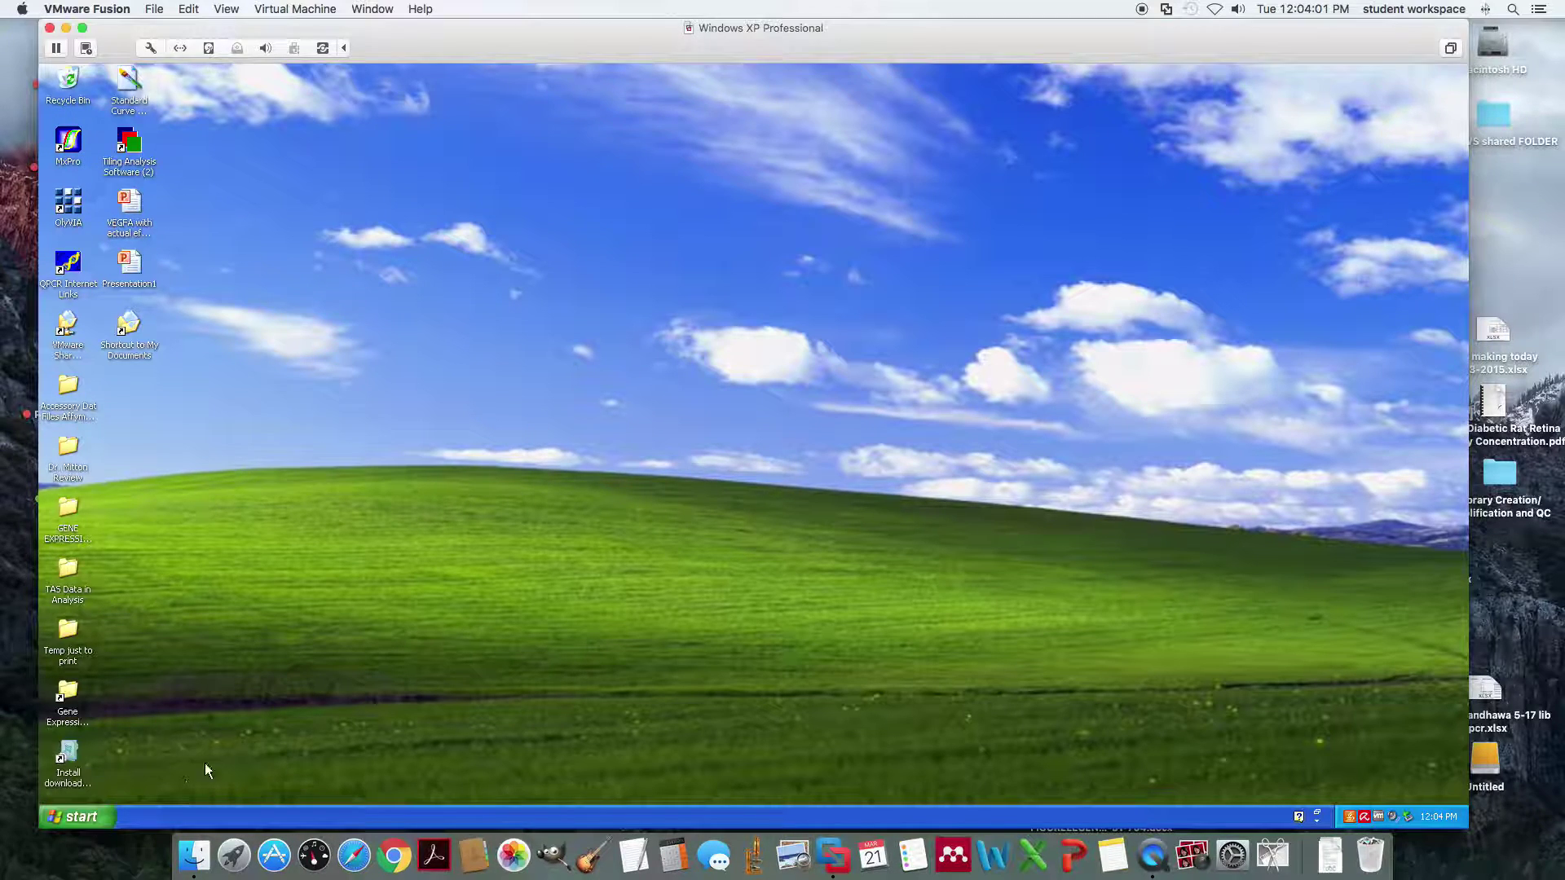
click(82, 816)
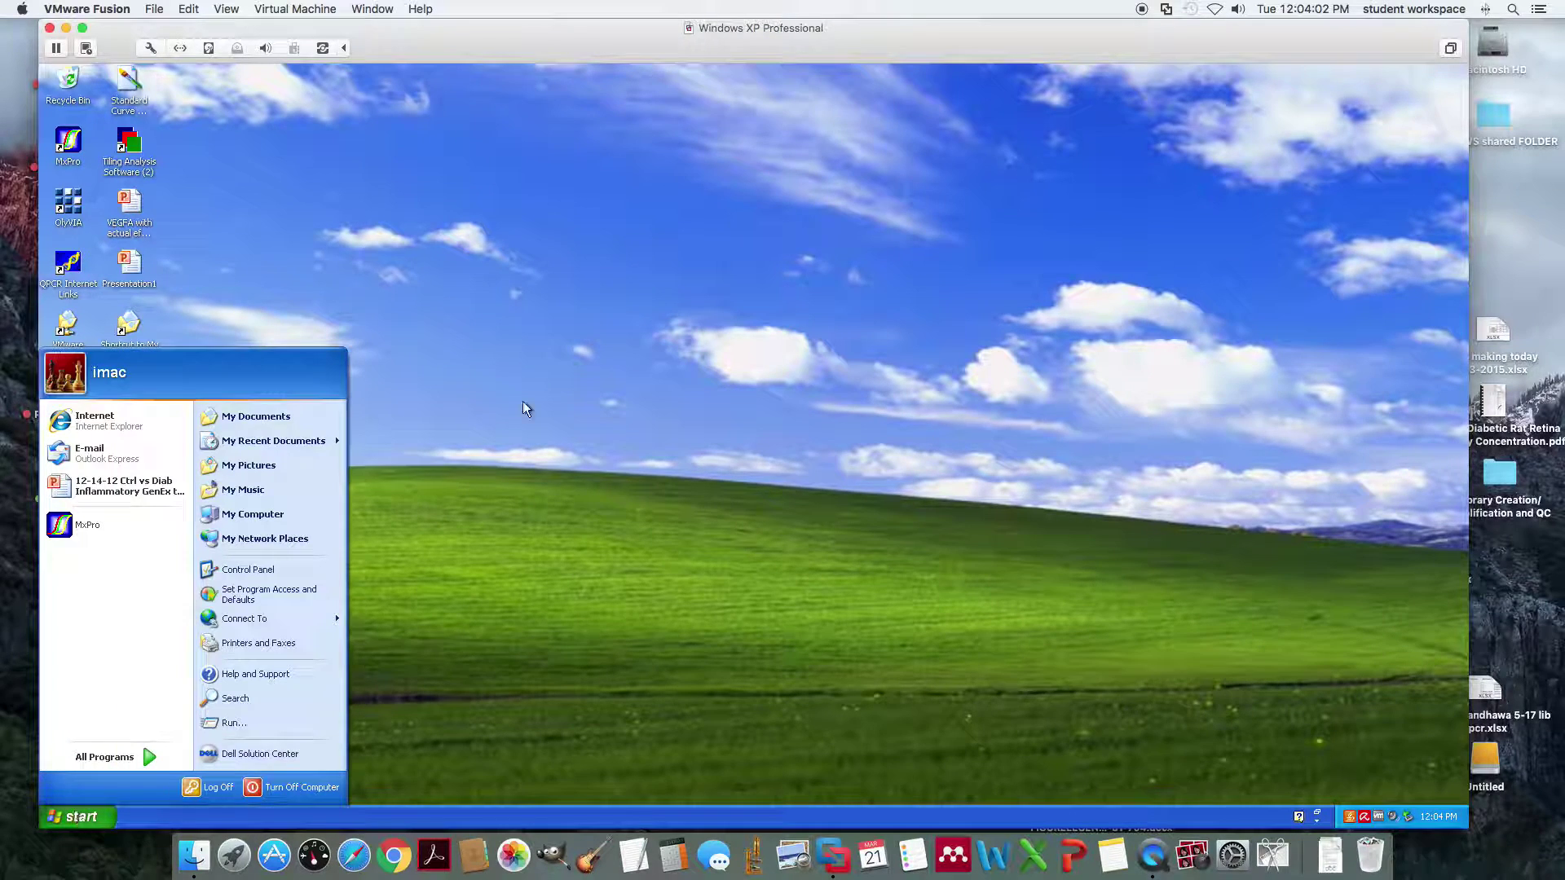
click(270, 418)
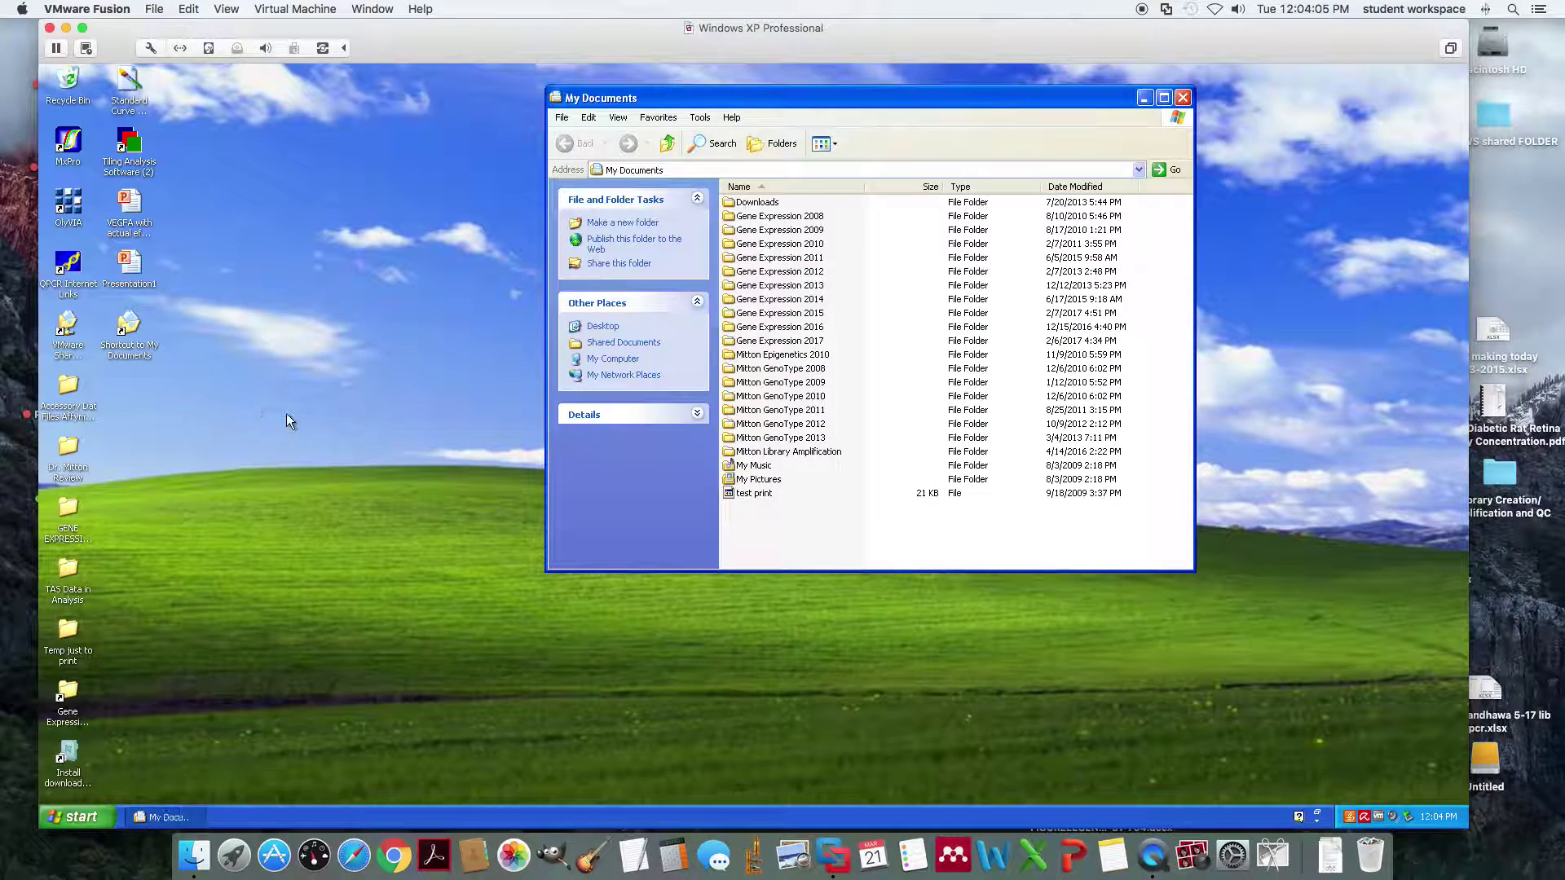
double_click(788, 329)
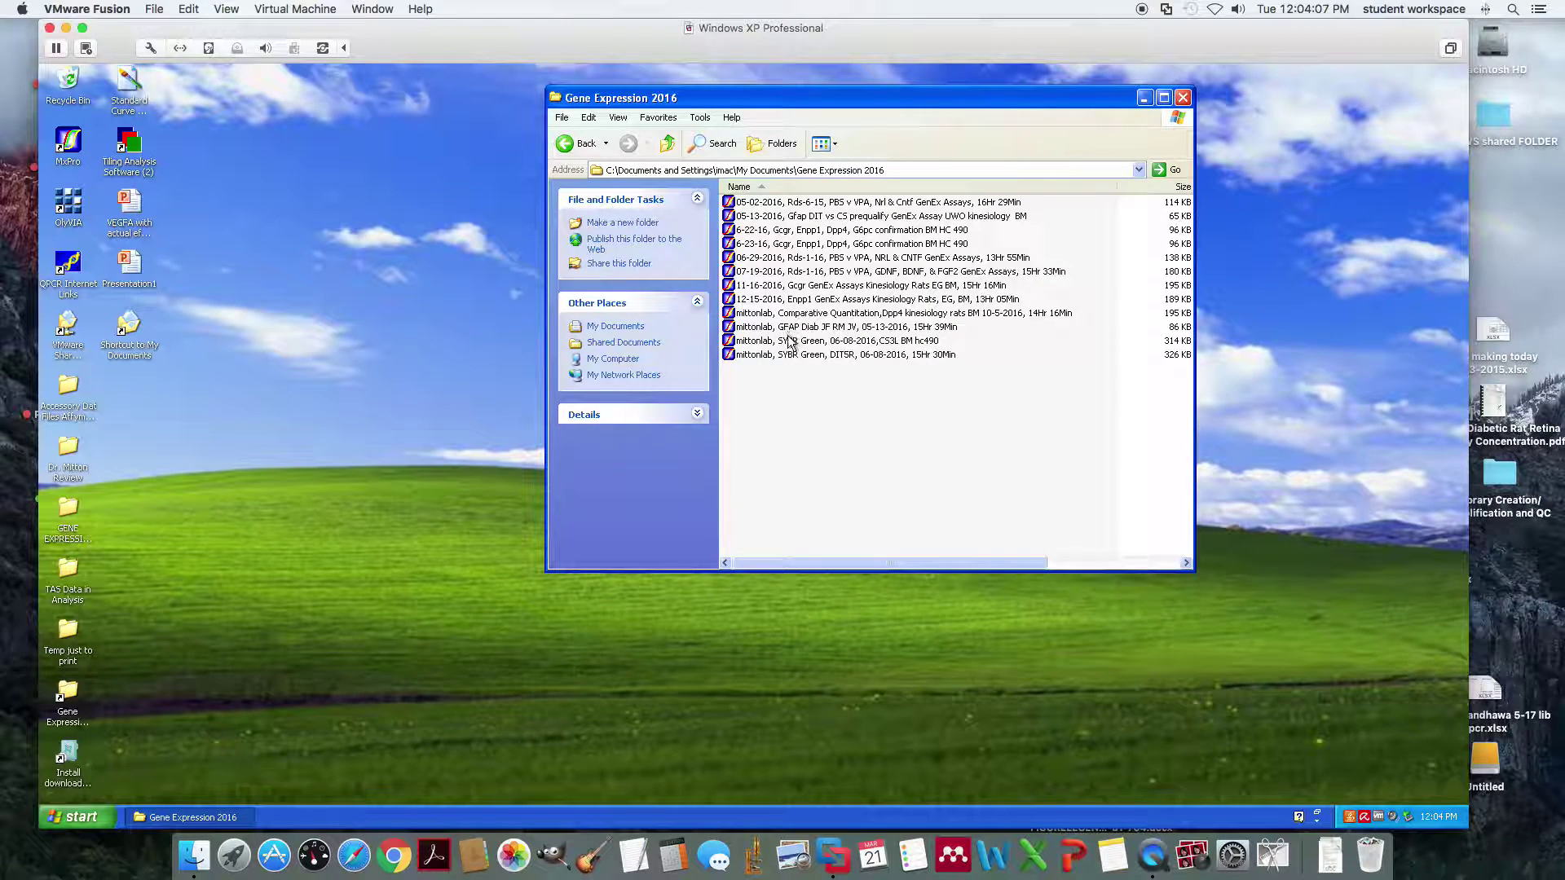
mouse_move(807, 264)
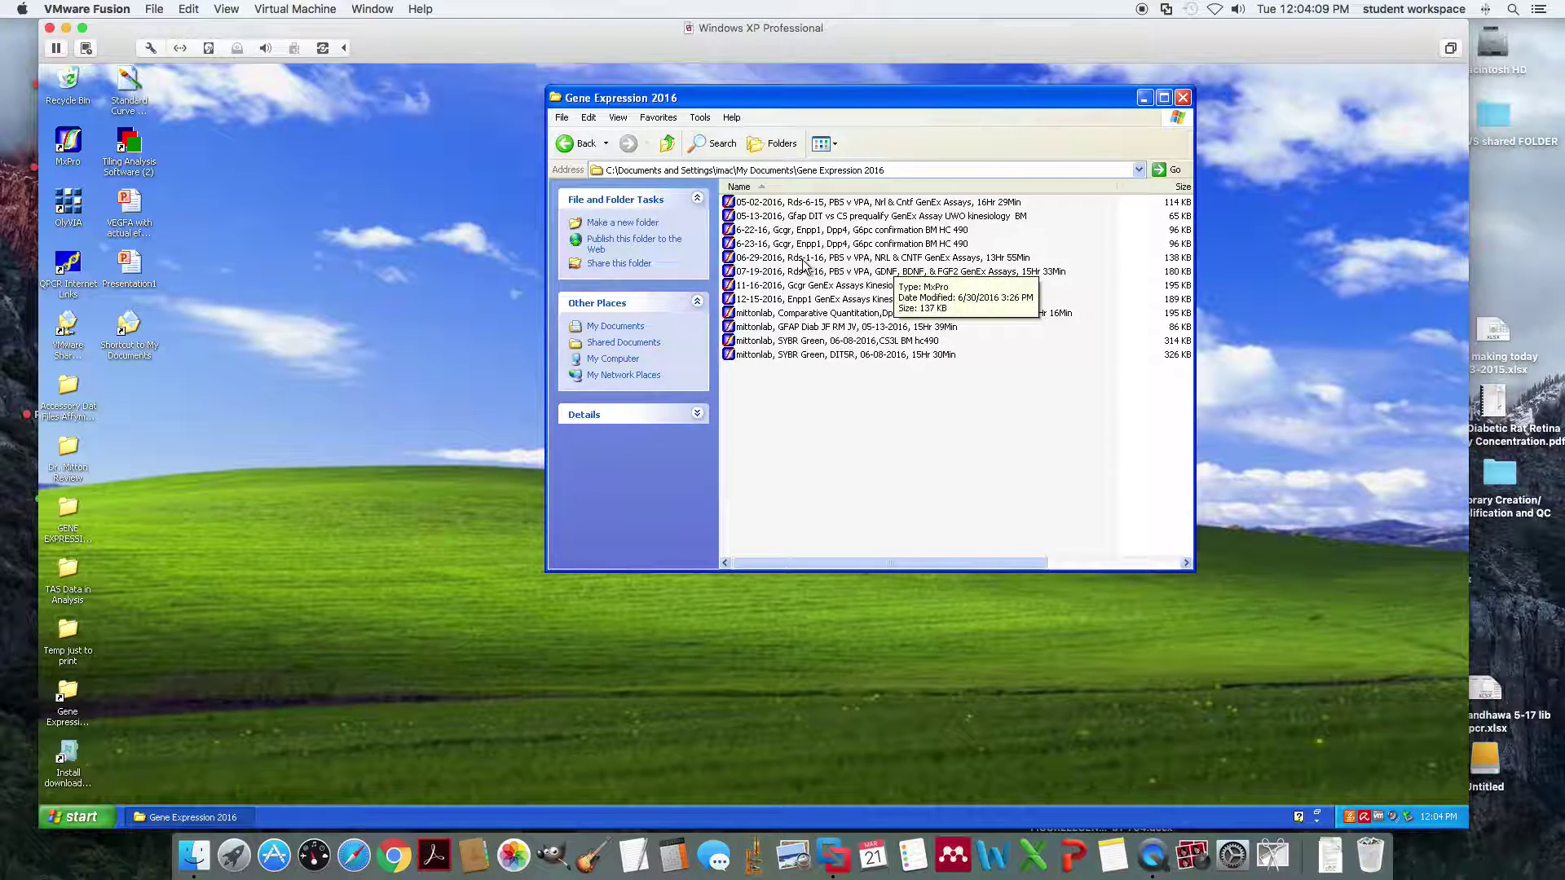
click(751, 259)
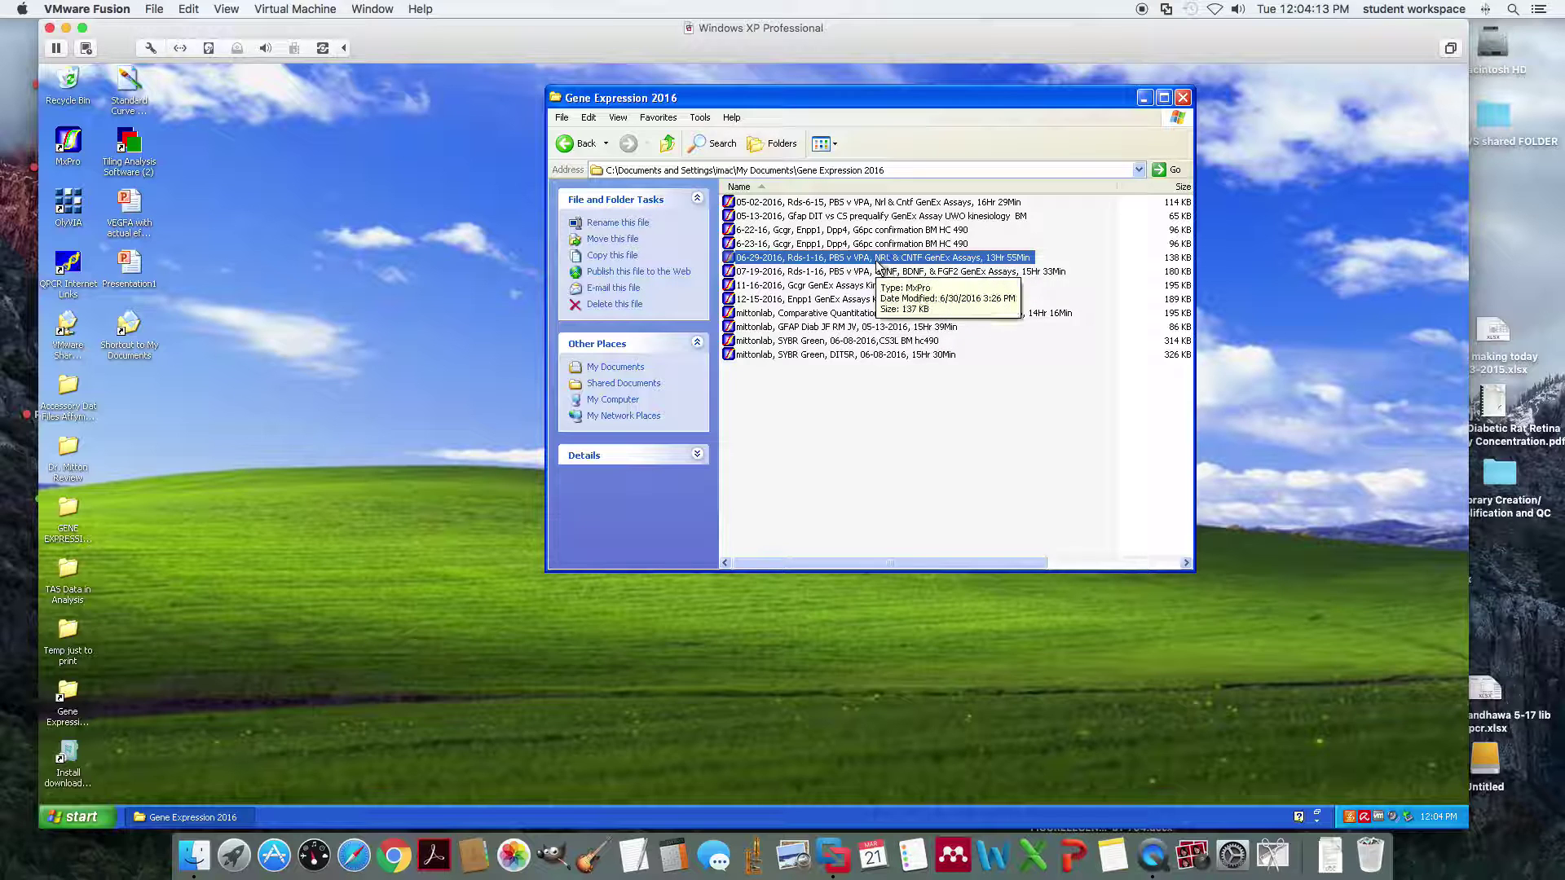
double_click(925, 258)
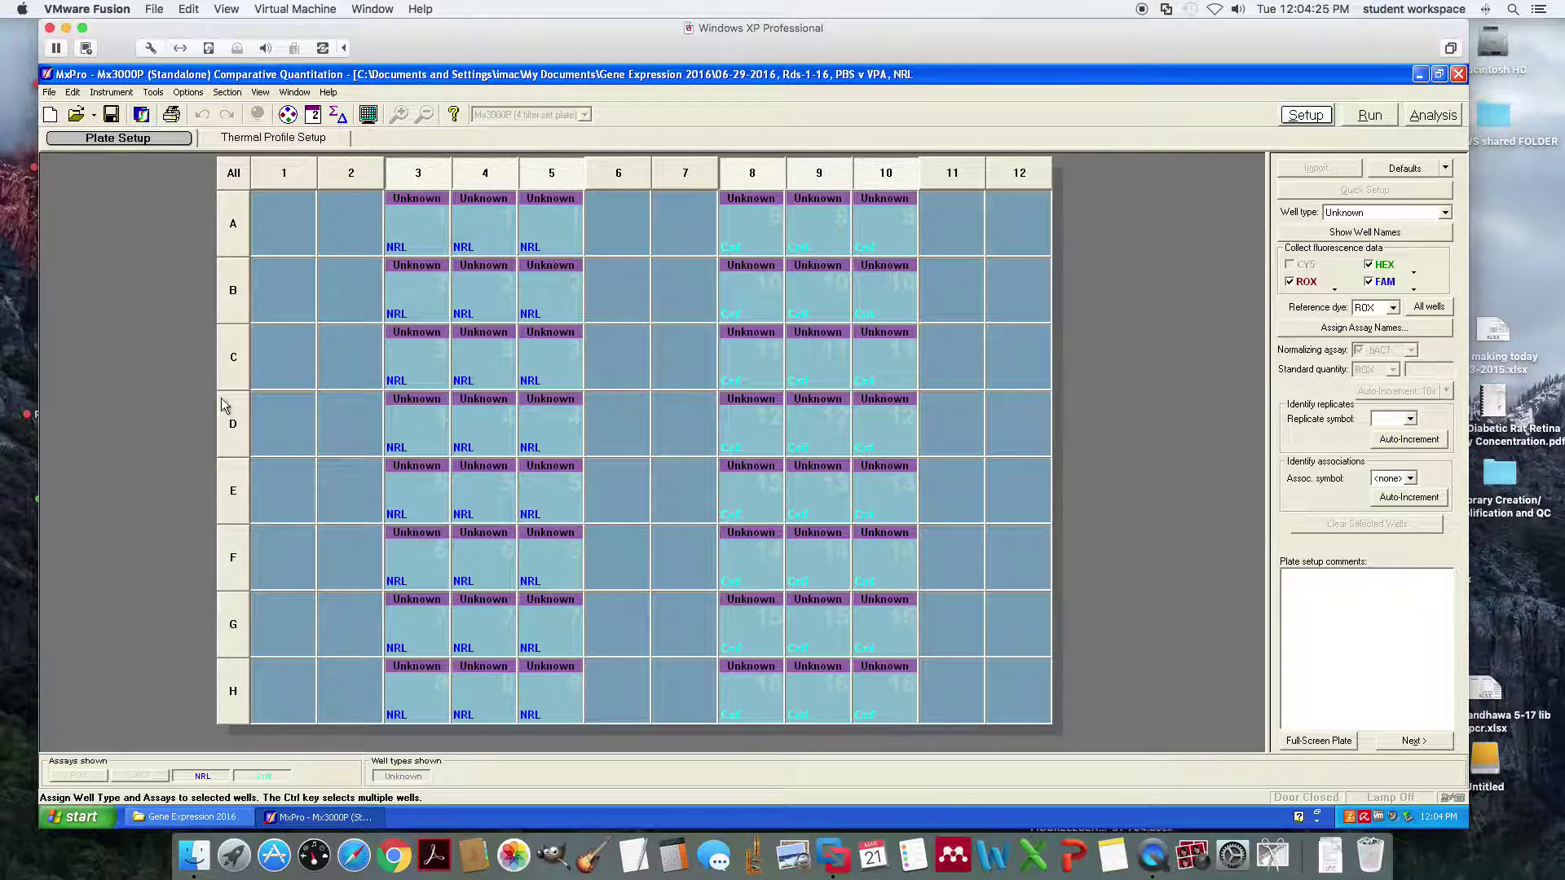
click(306, 139)
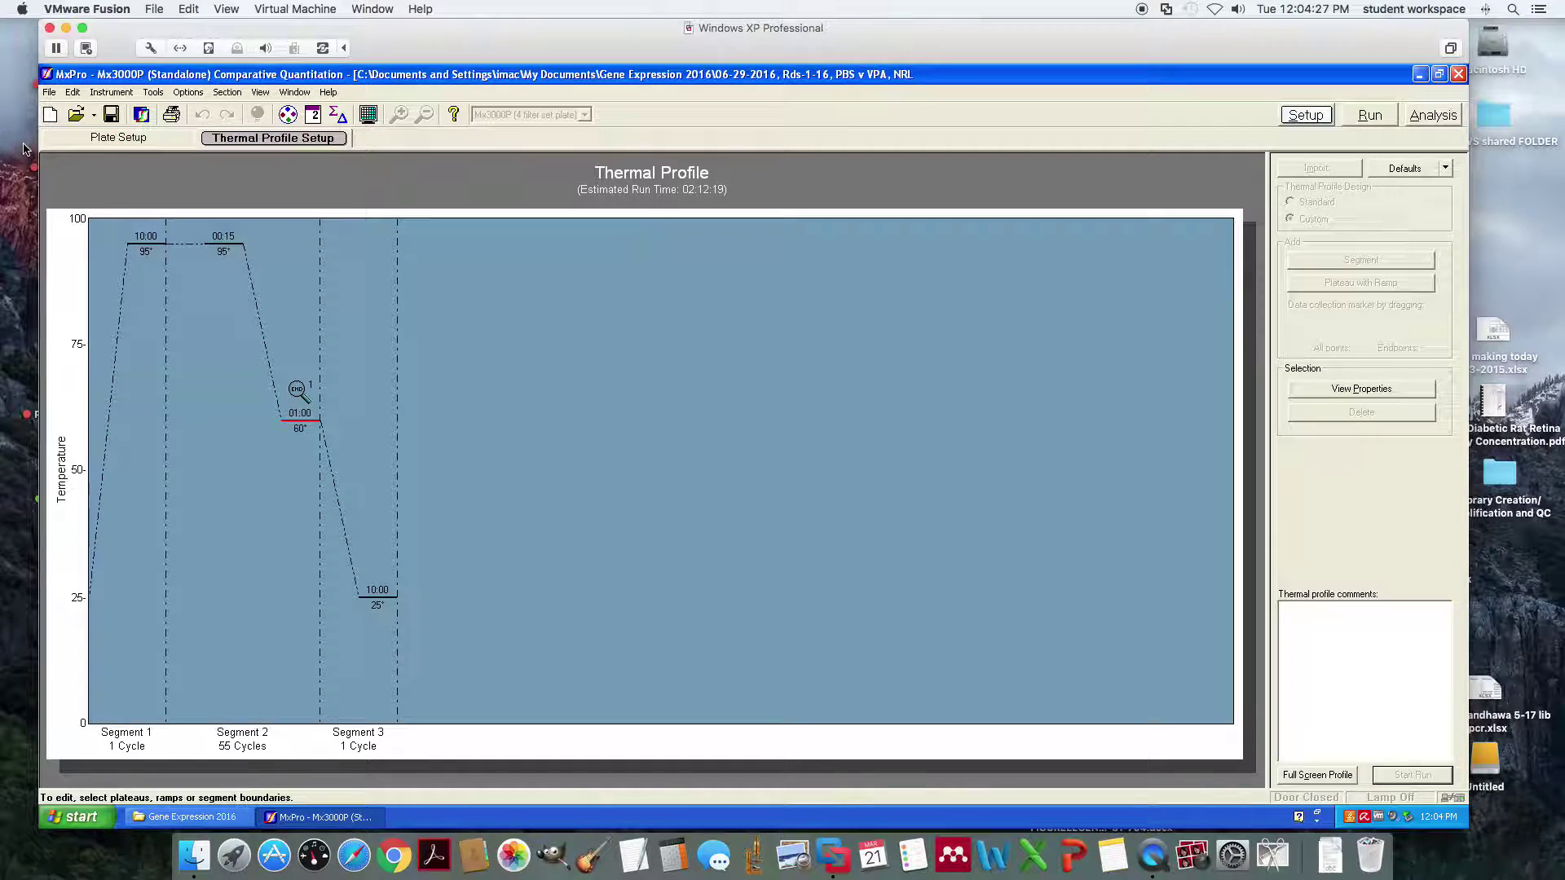
click(91, 141)
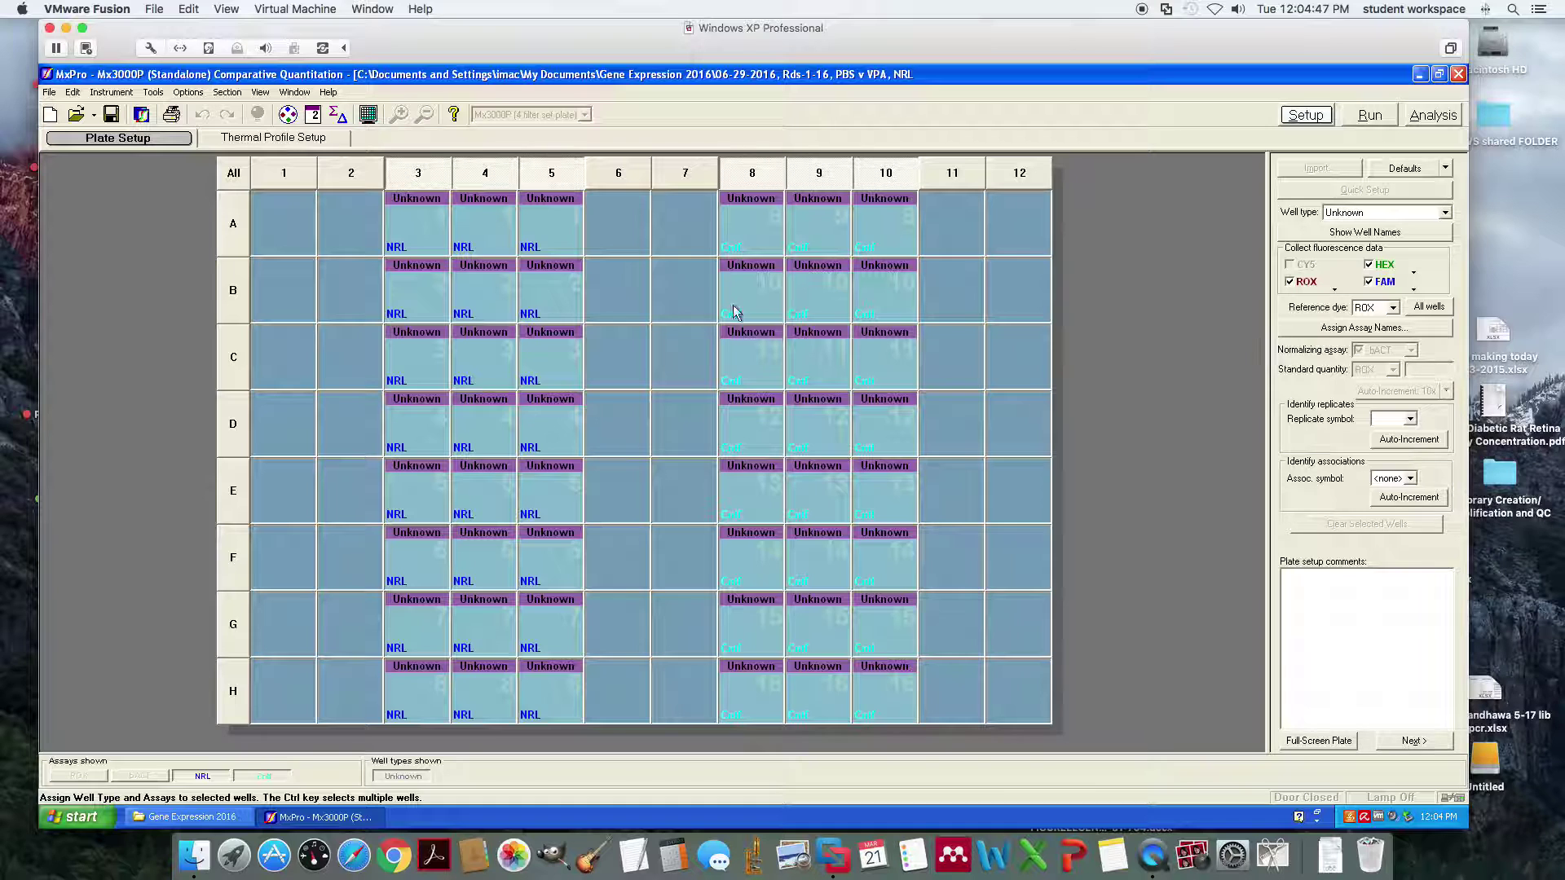
- Check the wells' assays and toggle the plate display between sample names and well types
click(1338, 328)
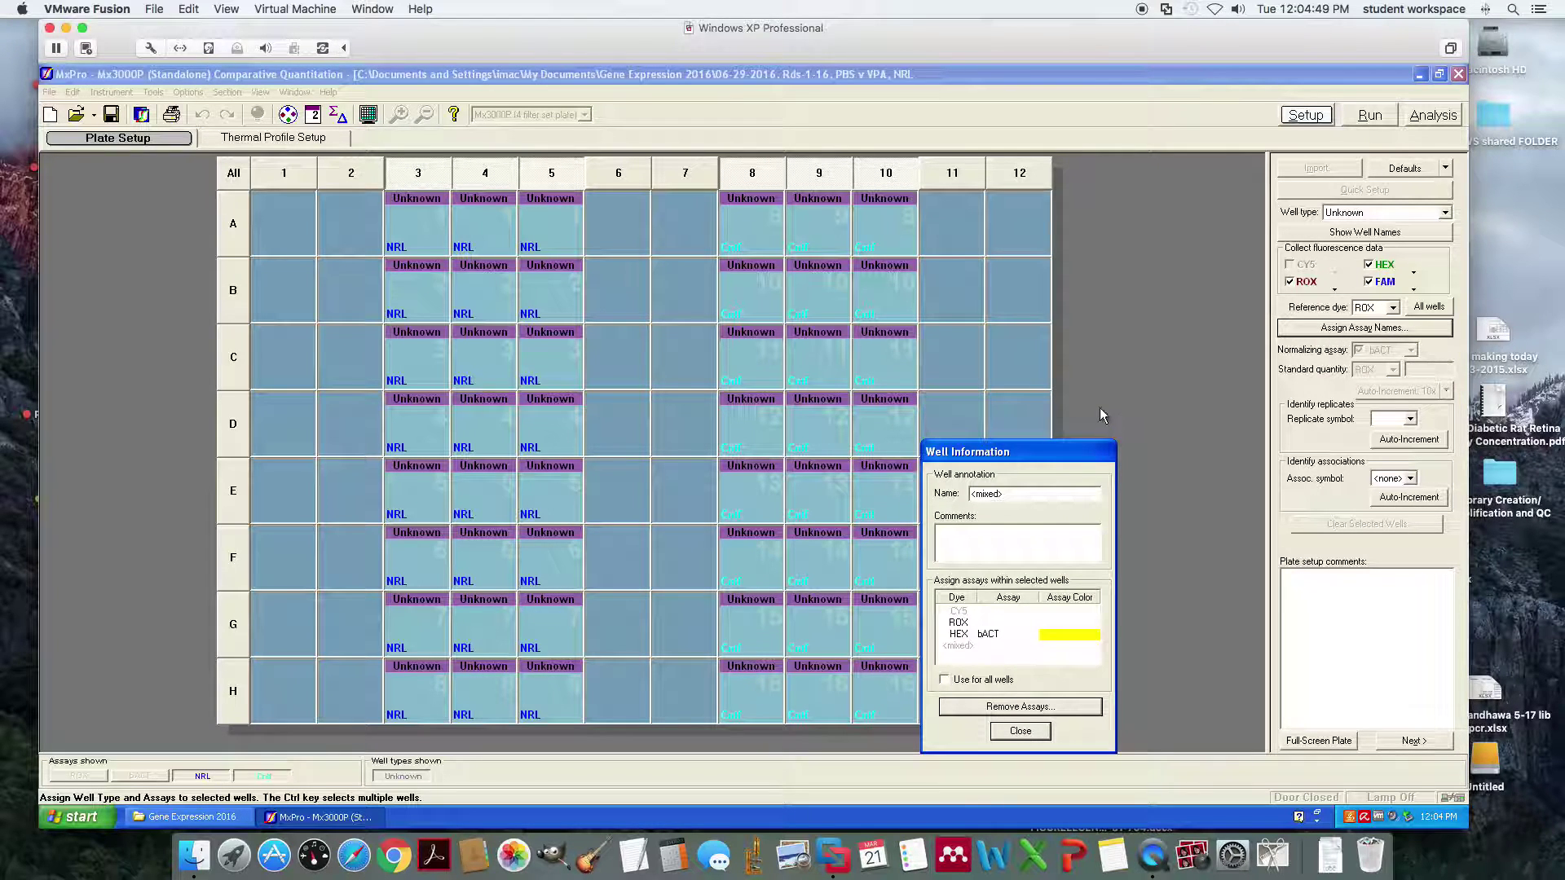
click(1020, 730)
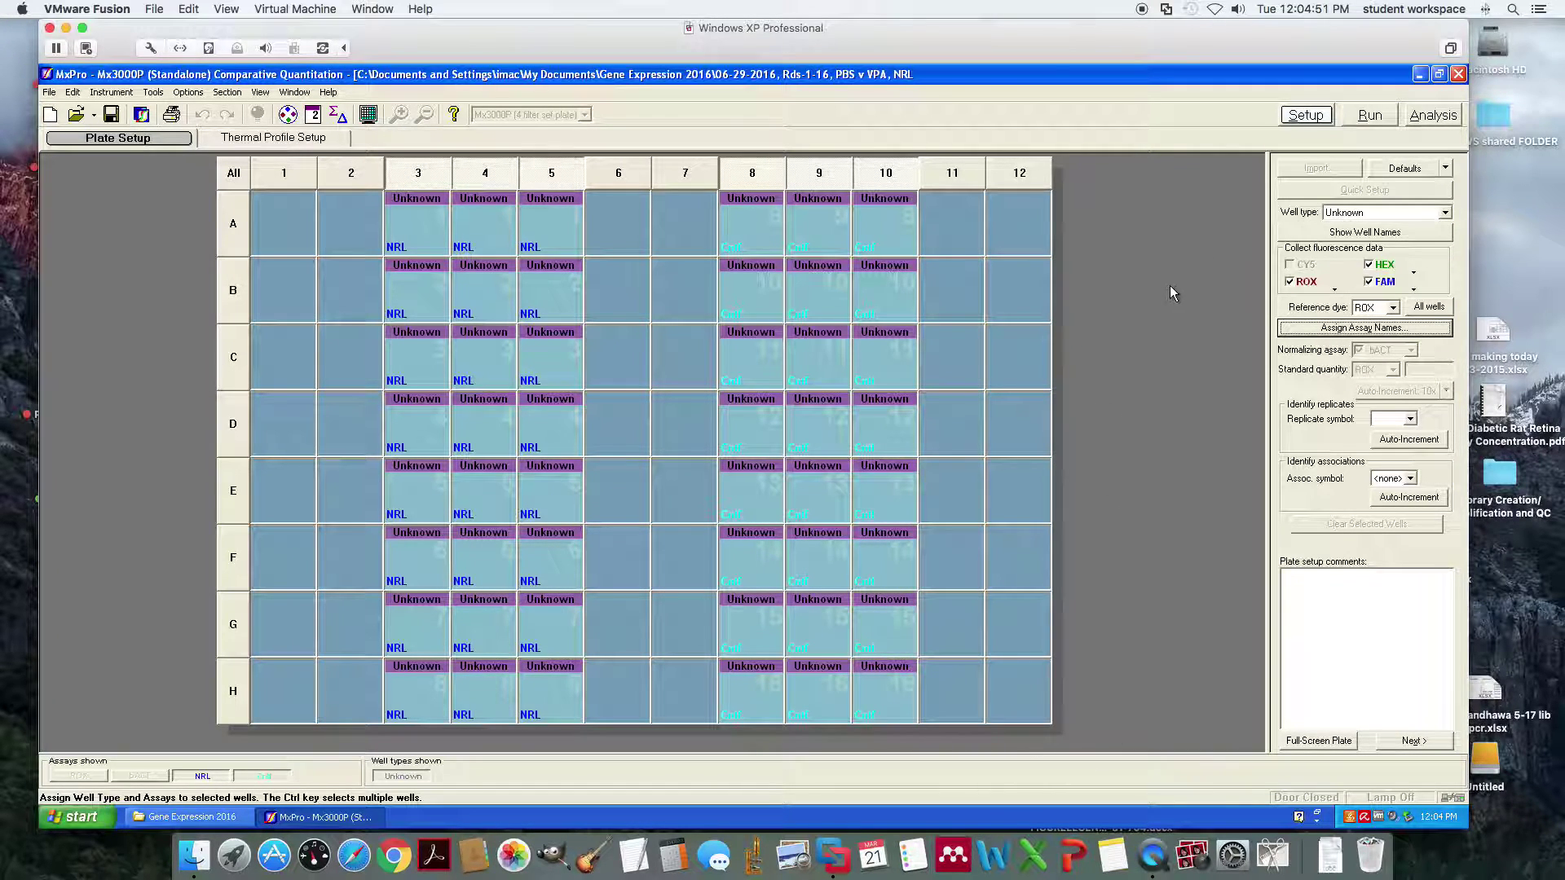
click(1306, 235)
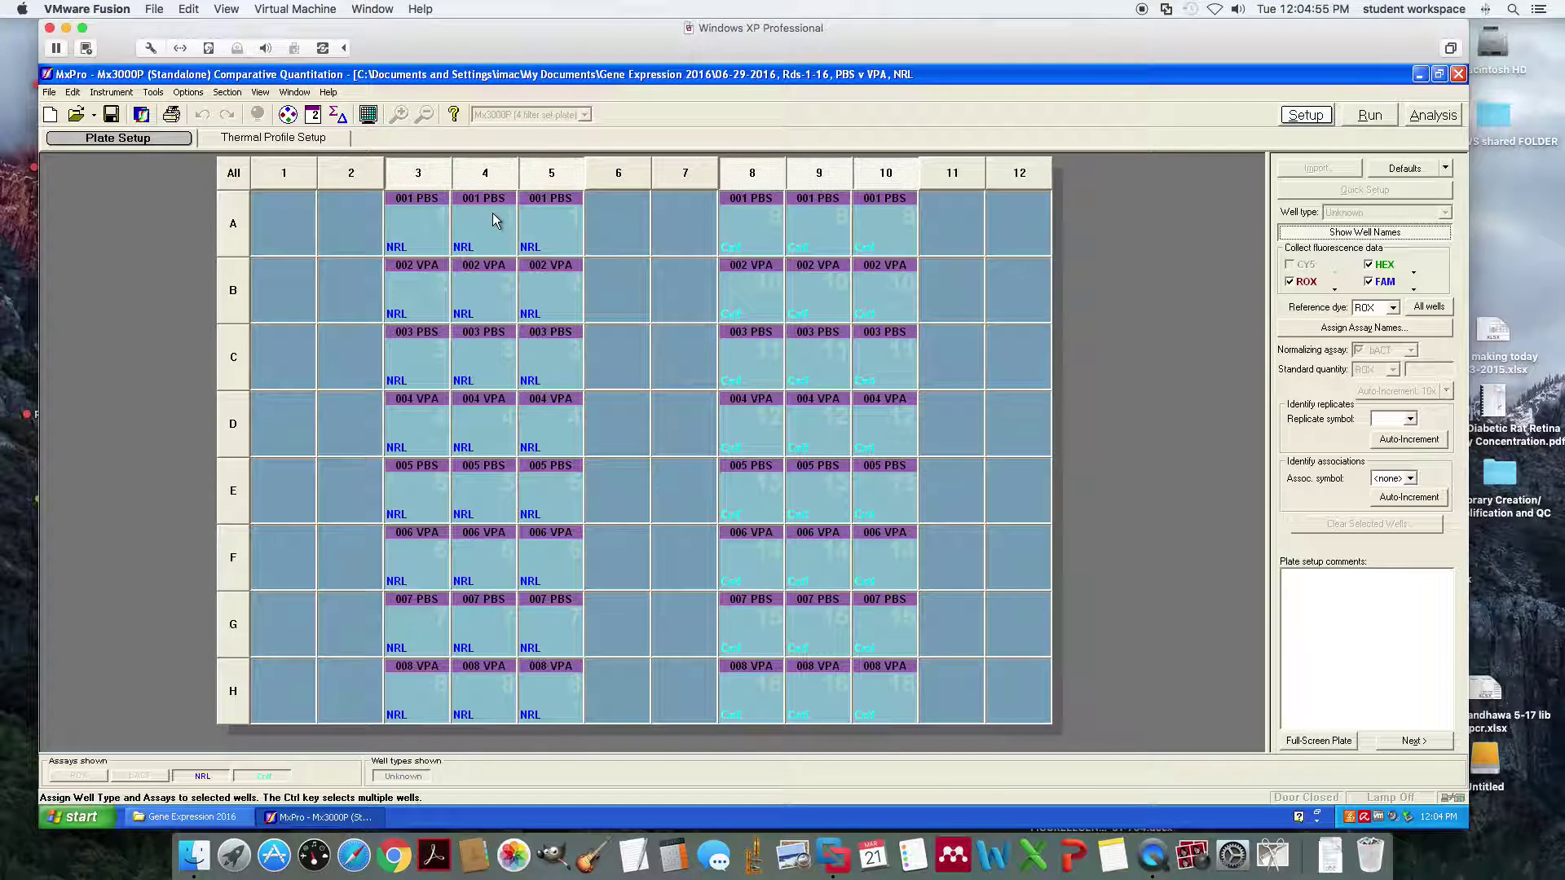
click(1428, 235)
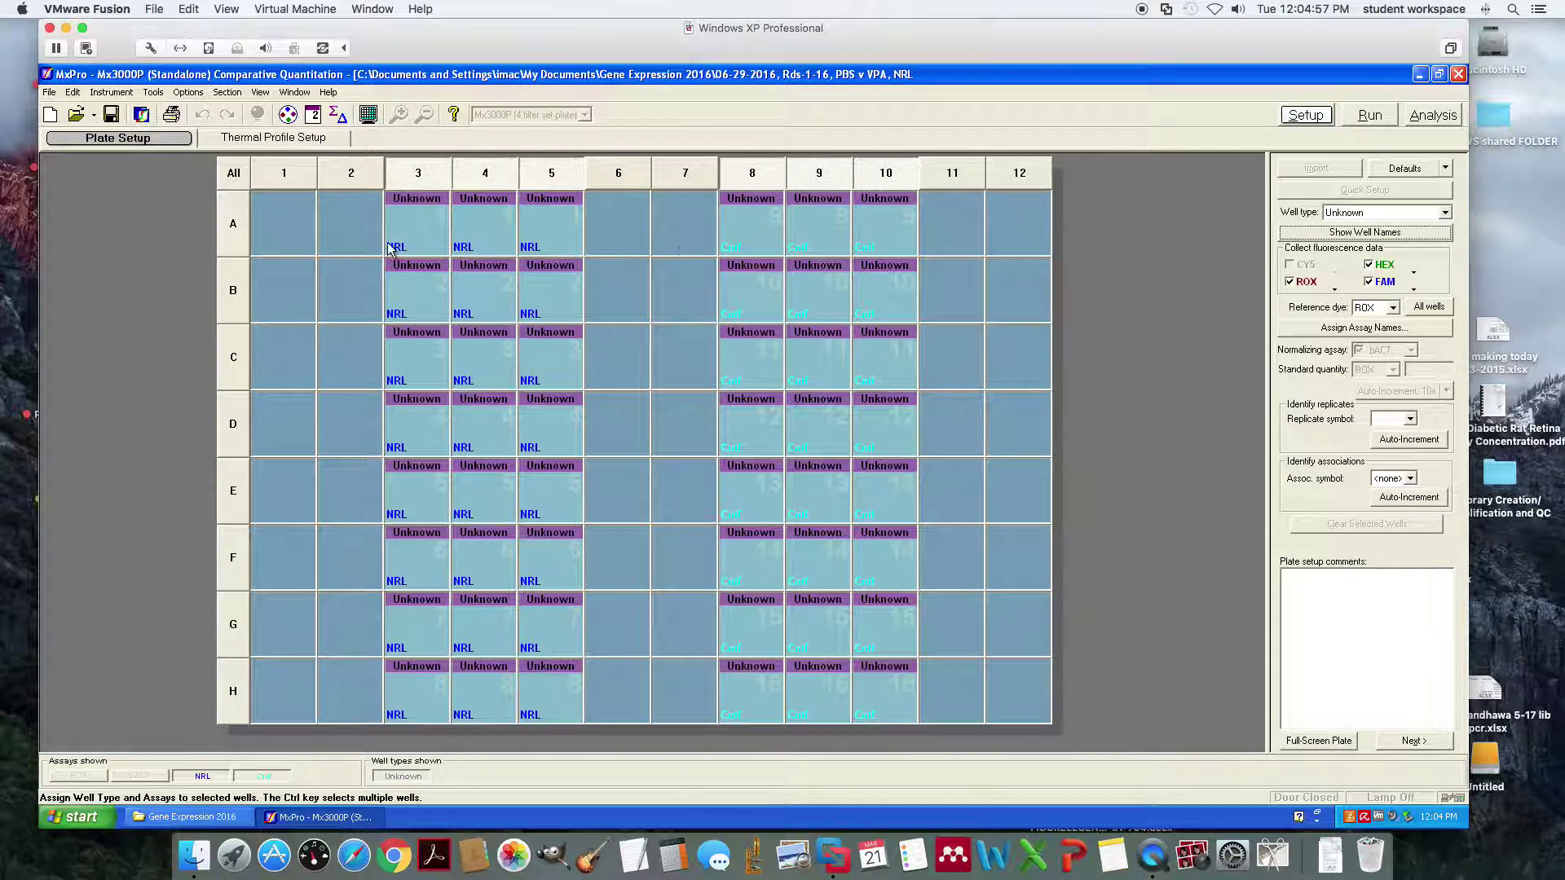
- Set wells A3–A5 and A8–A10 to the Calibrator well type
drag(390, 248, 526, 231)
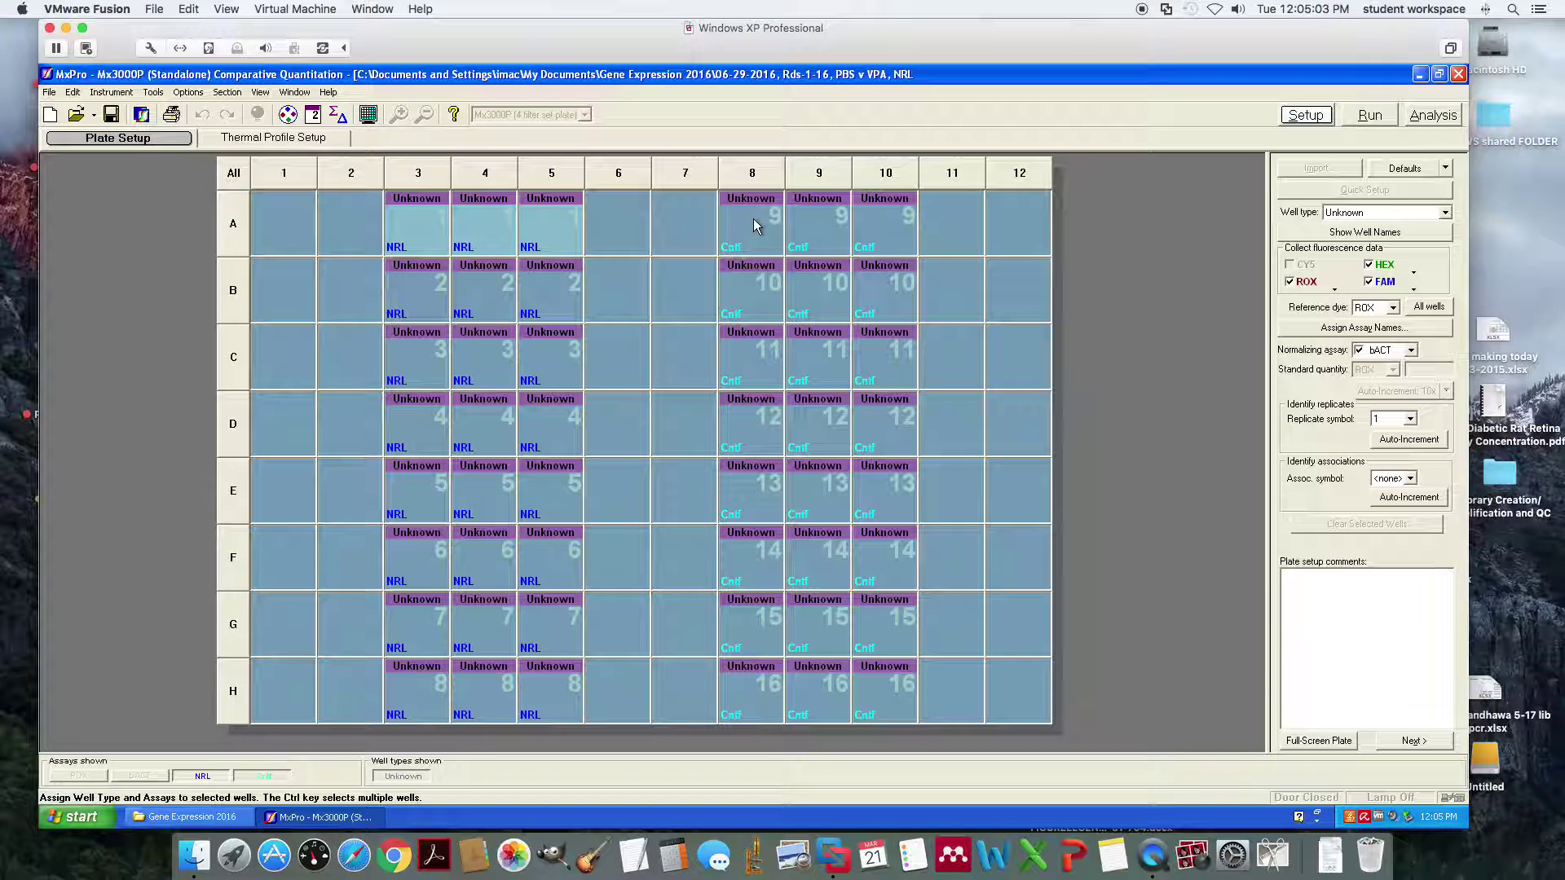
drag(754, 225, 888, 239)
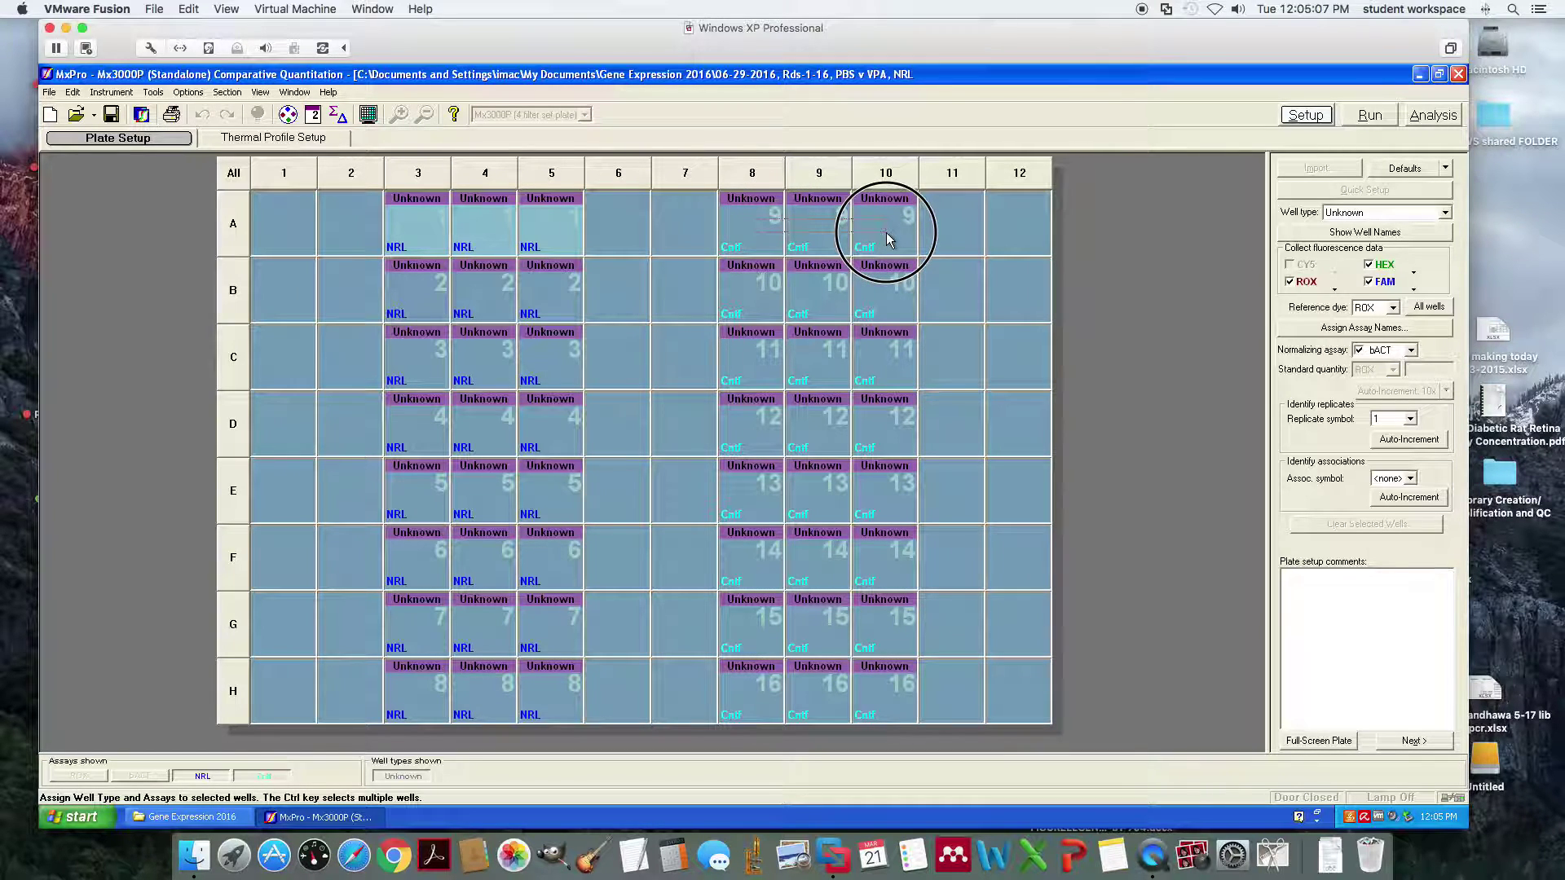
drag(889, 239, 889, 238)
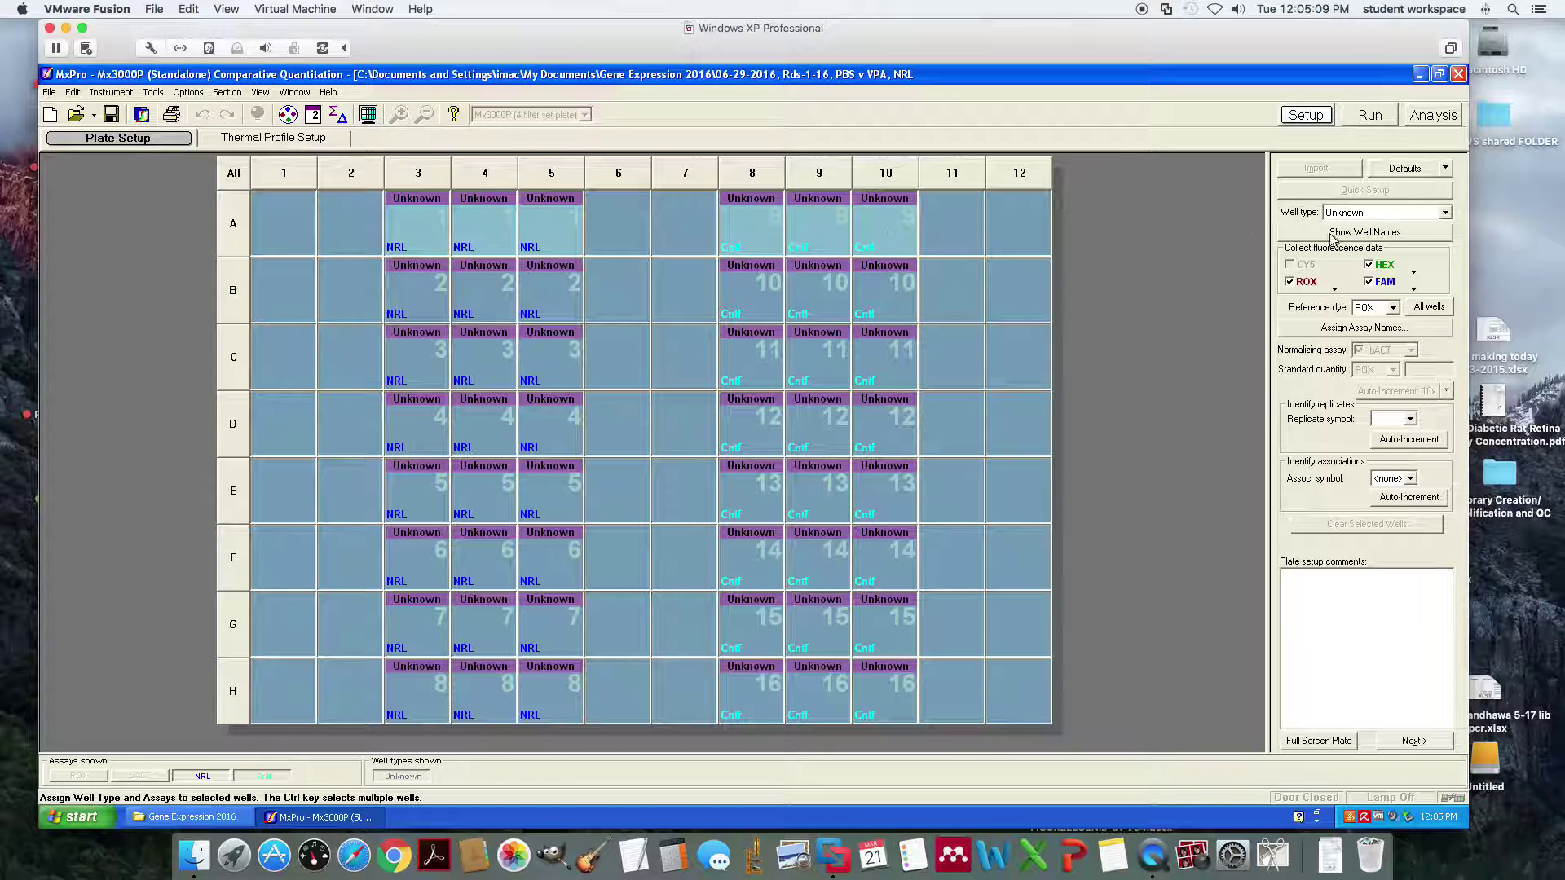
click(1443, 212)
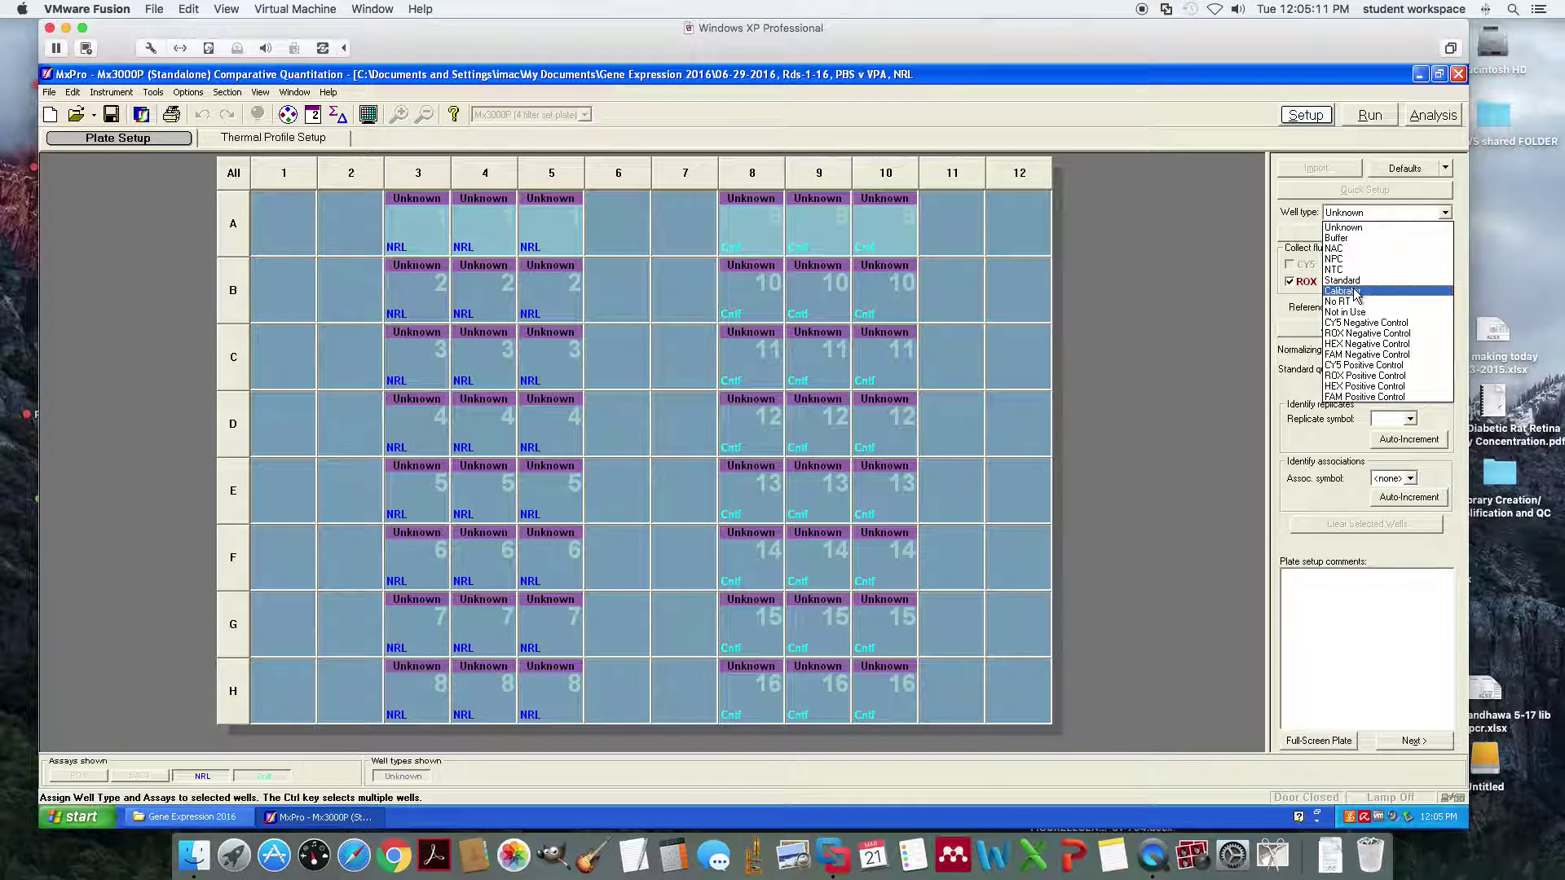
click(1353, 292)
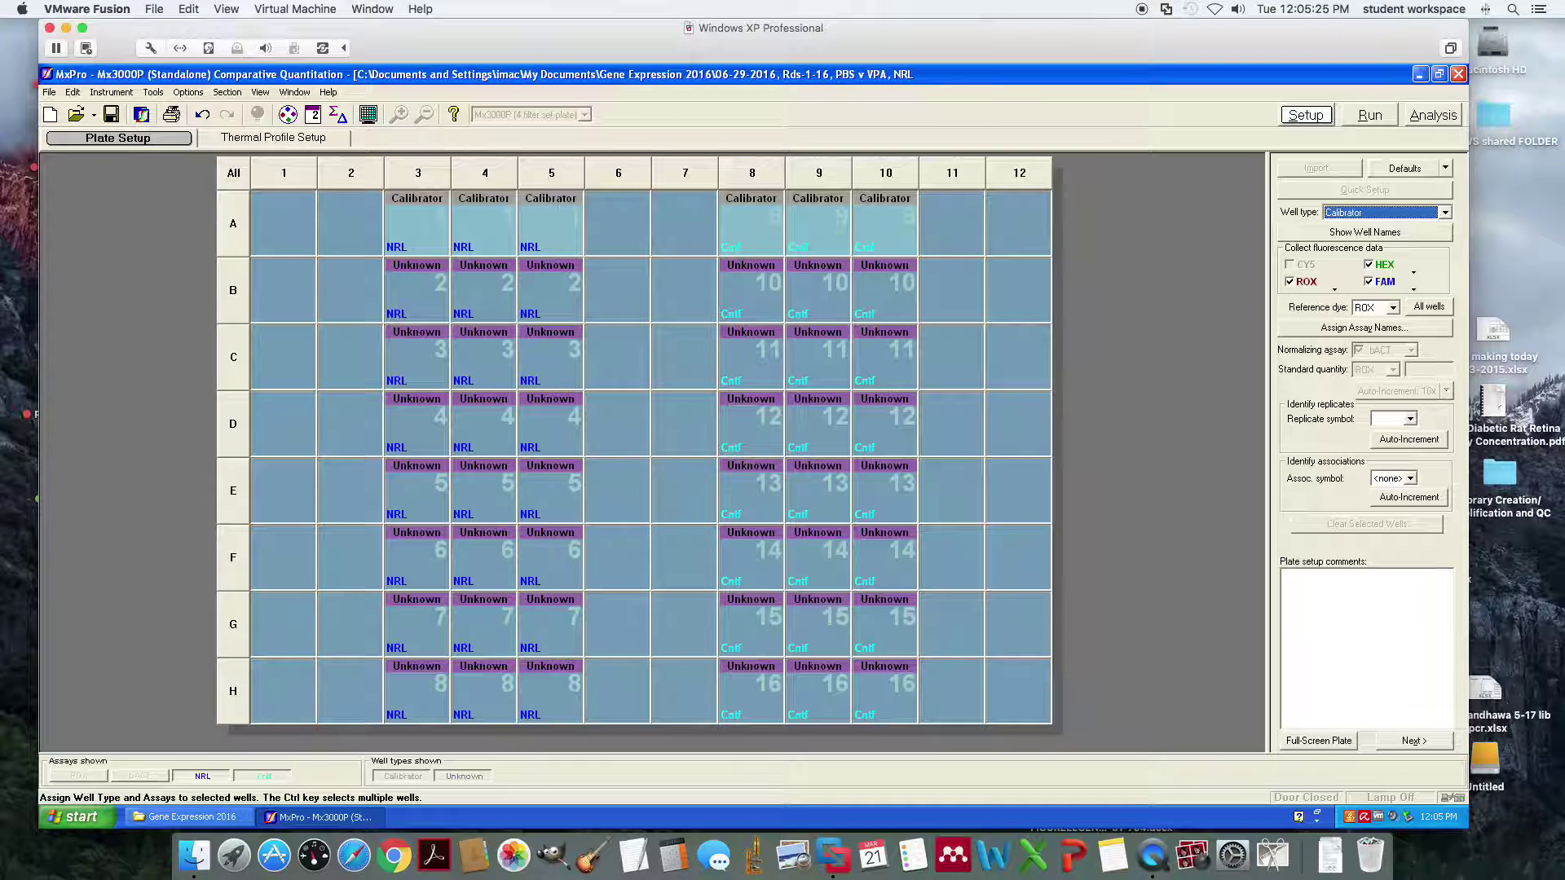
- Treat replicates collectively, select NRL columns 3–5, and view the relative quantity results
click(1433, 116)
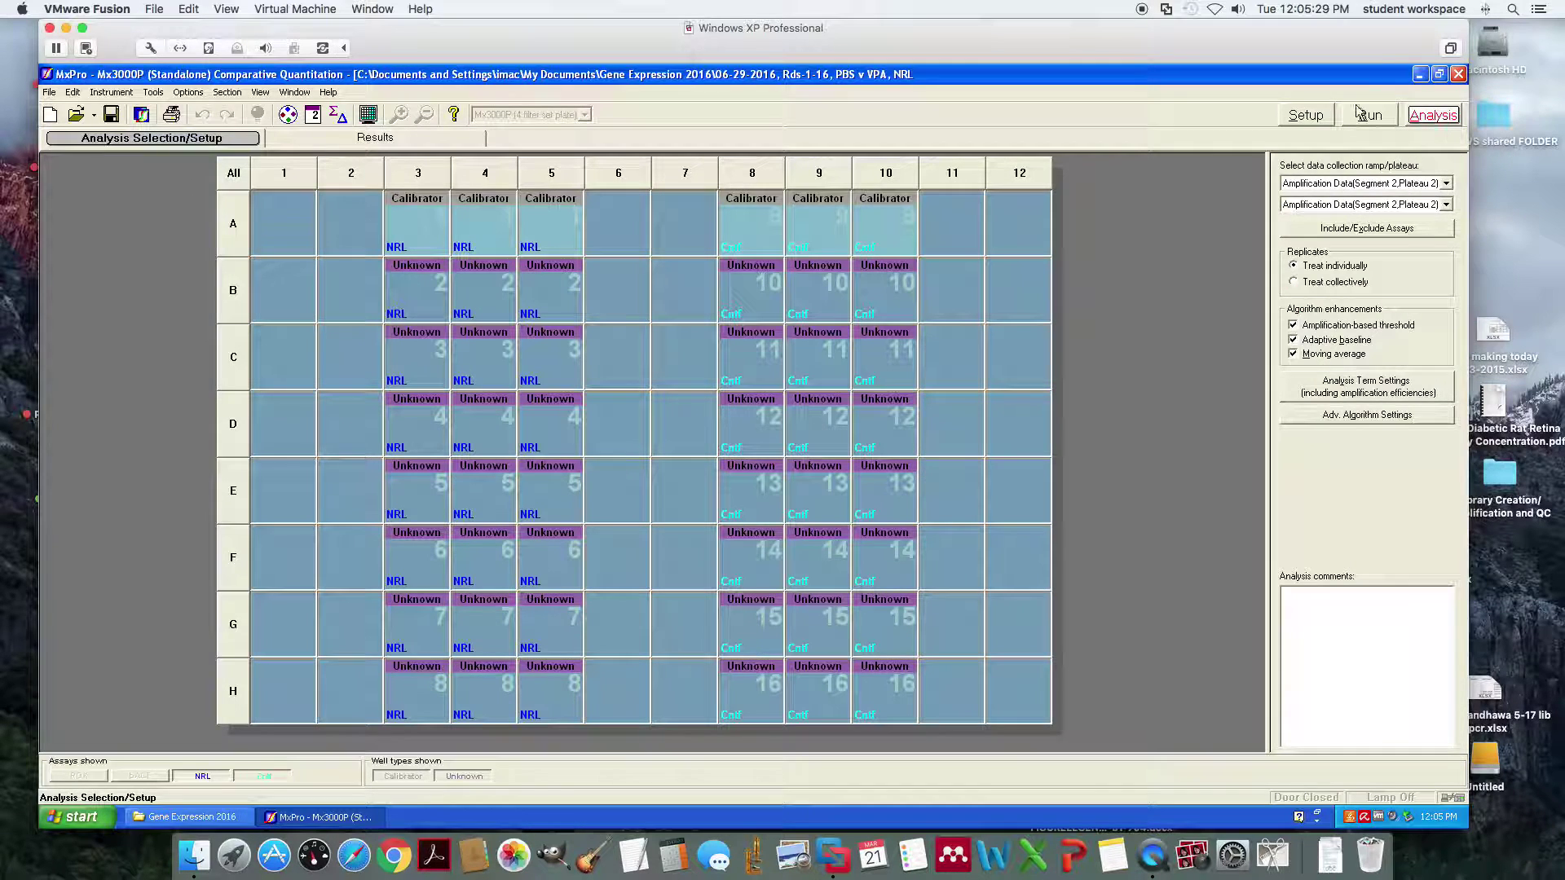
click(401, 139)
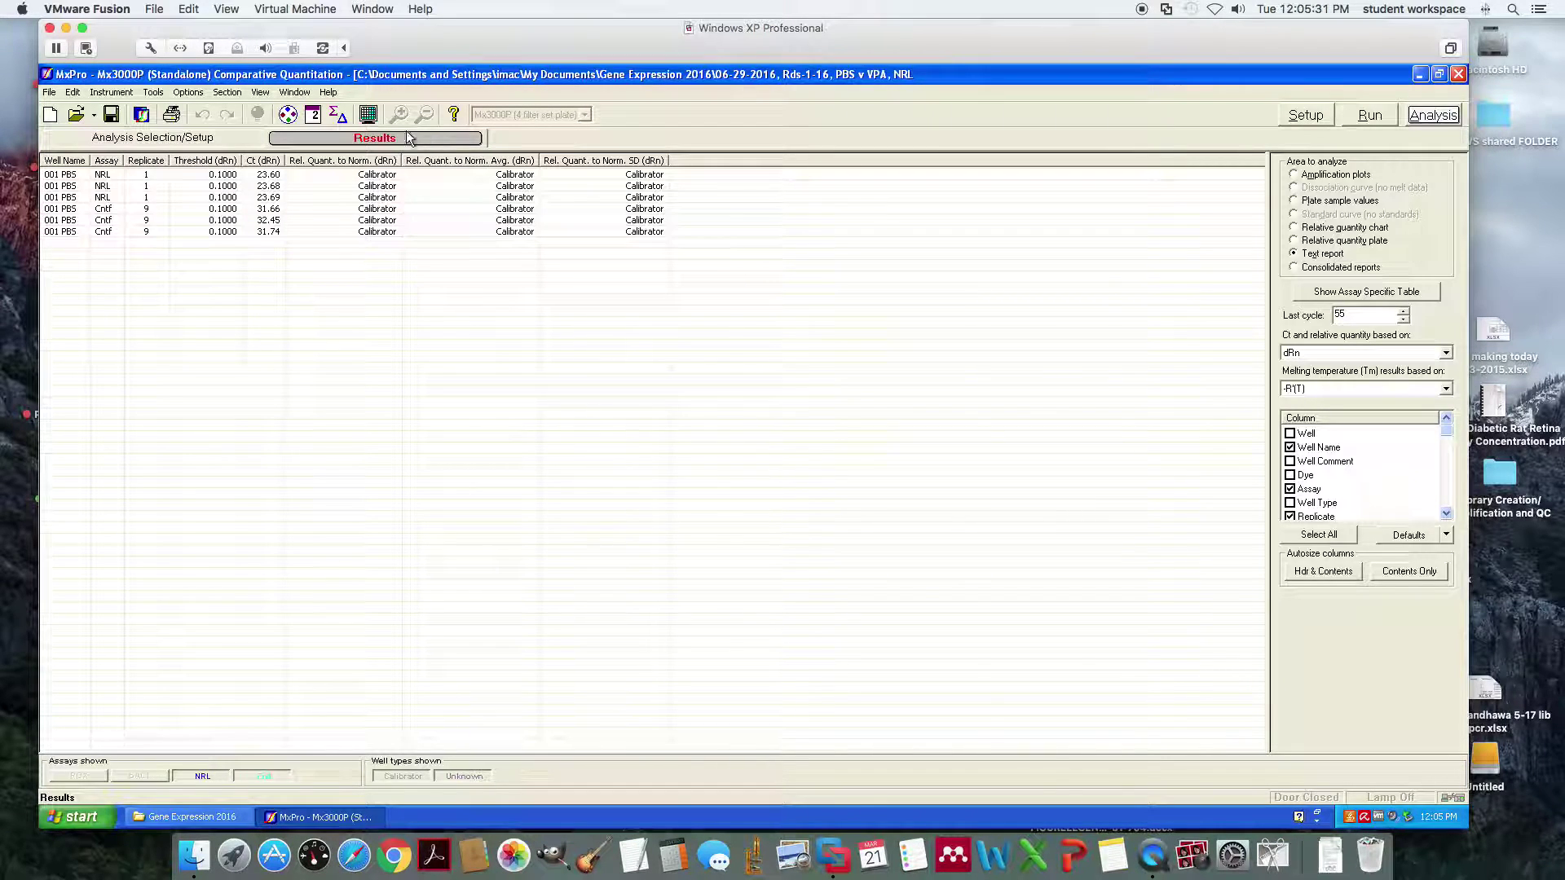
click(119, 143)
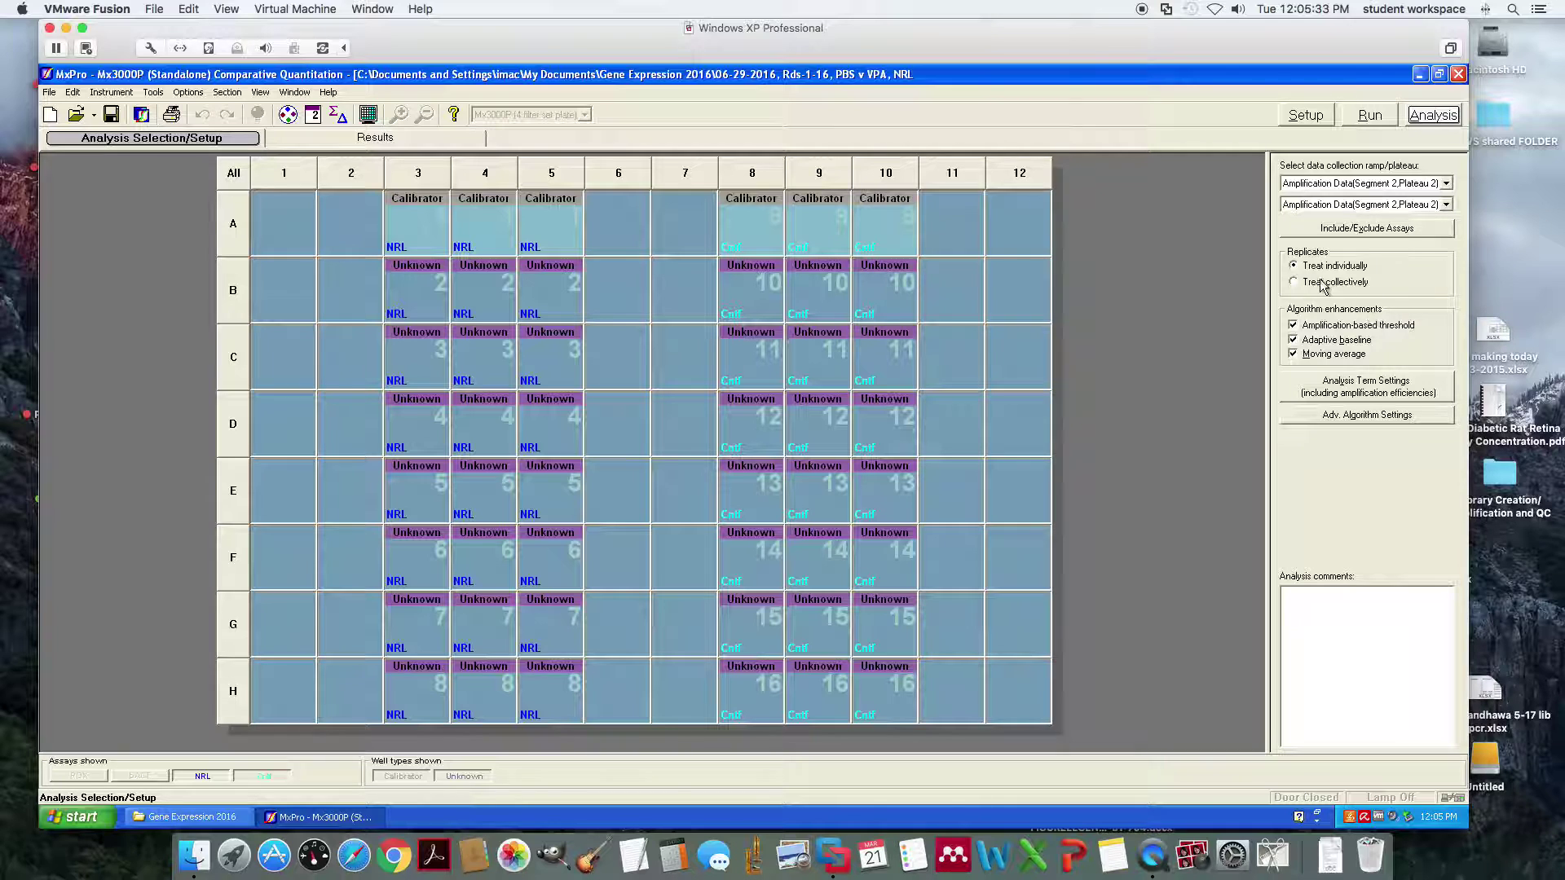
click(1293, 282)
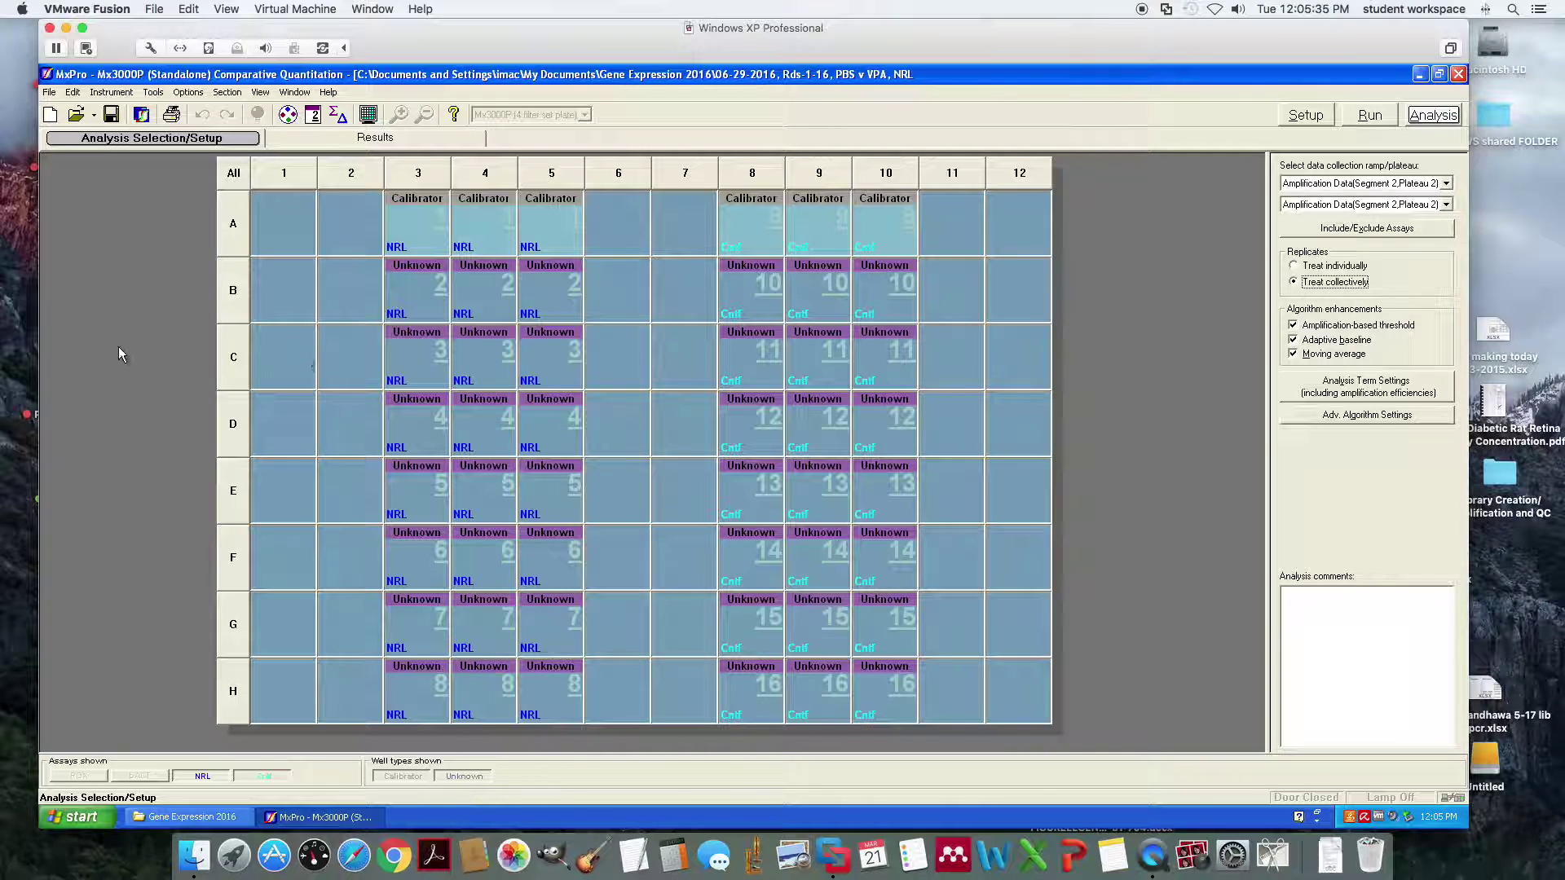
click(418, 243)
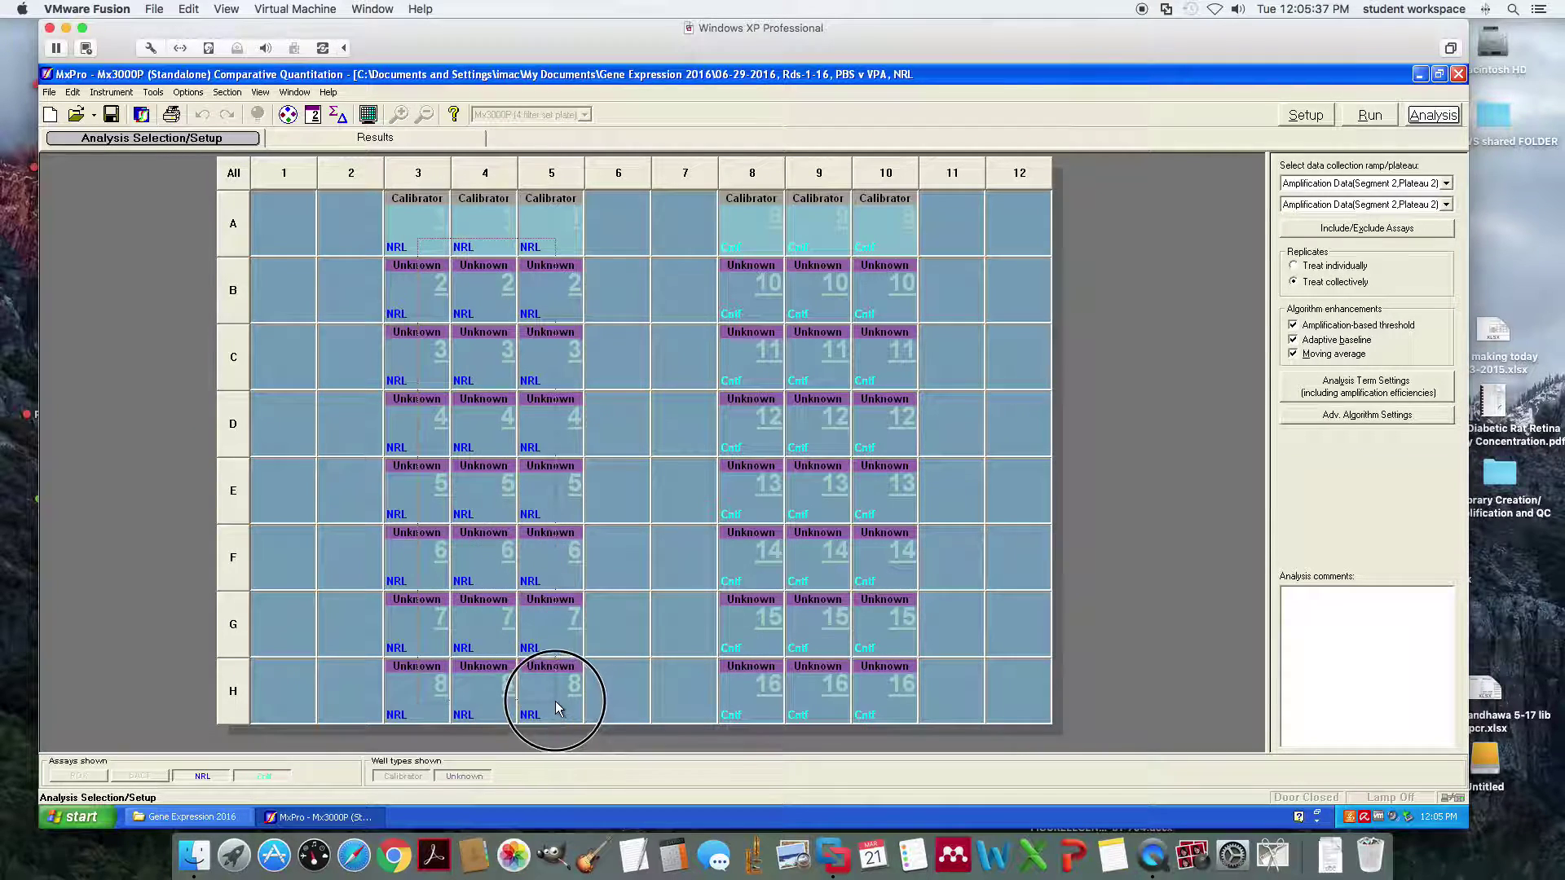
drag(418, 243, 563, 693)
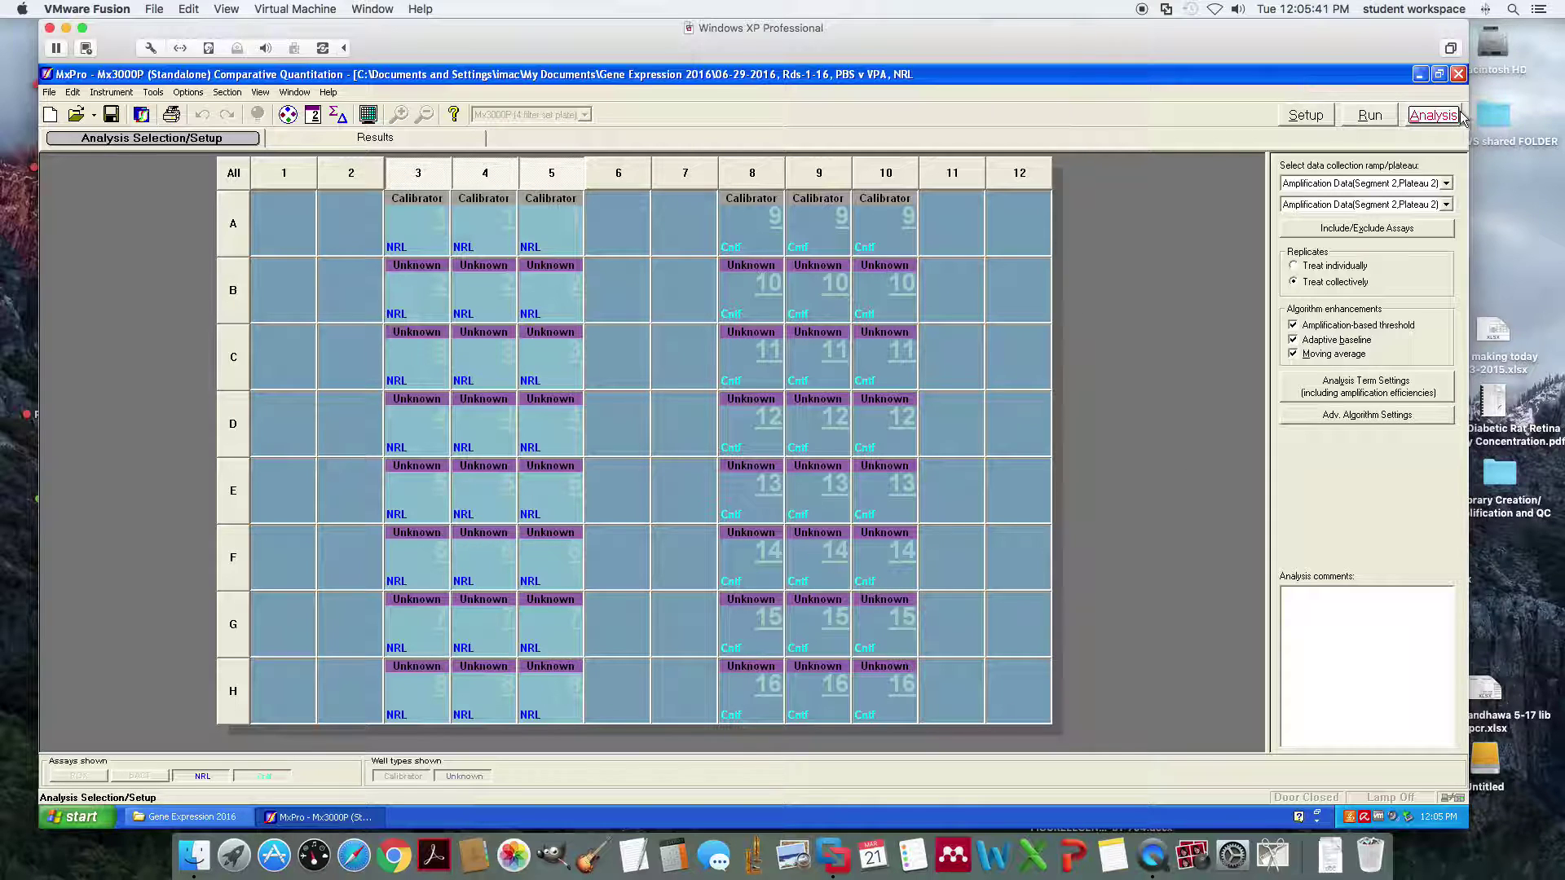
click(379, 139)
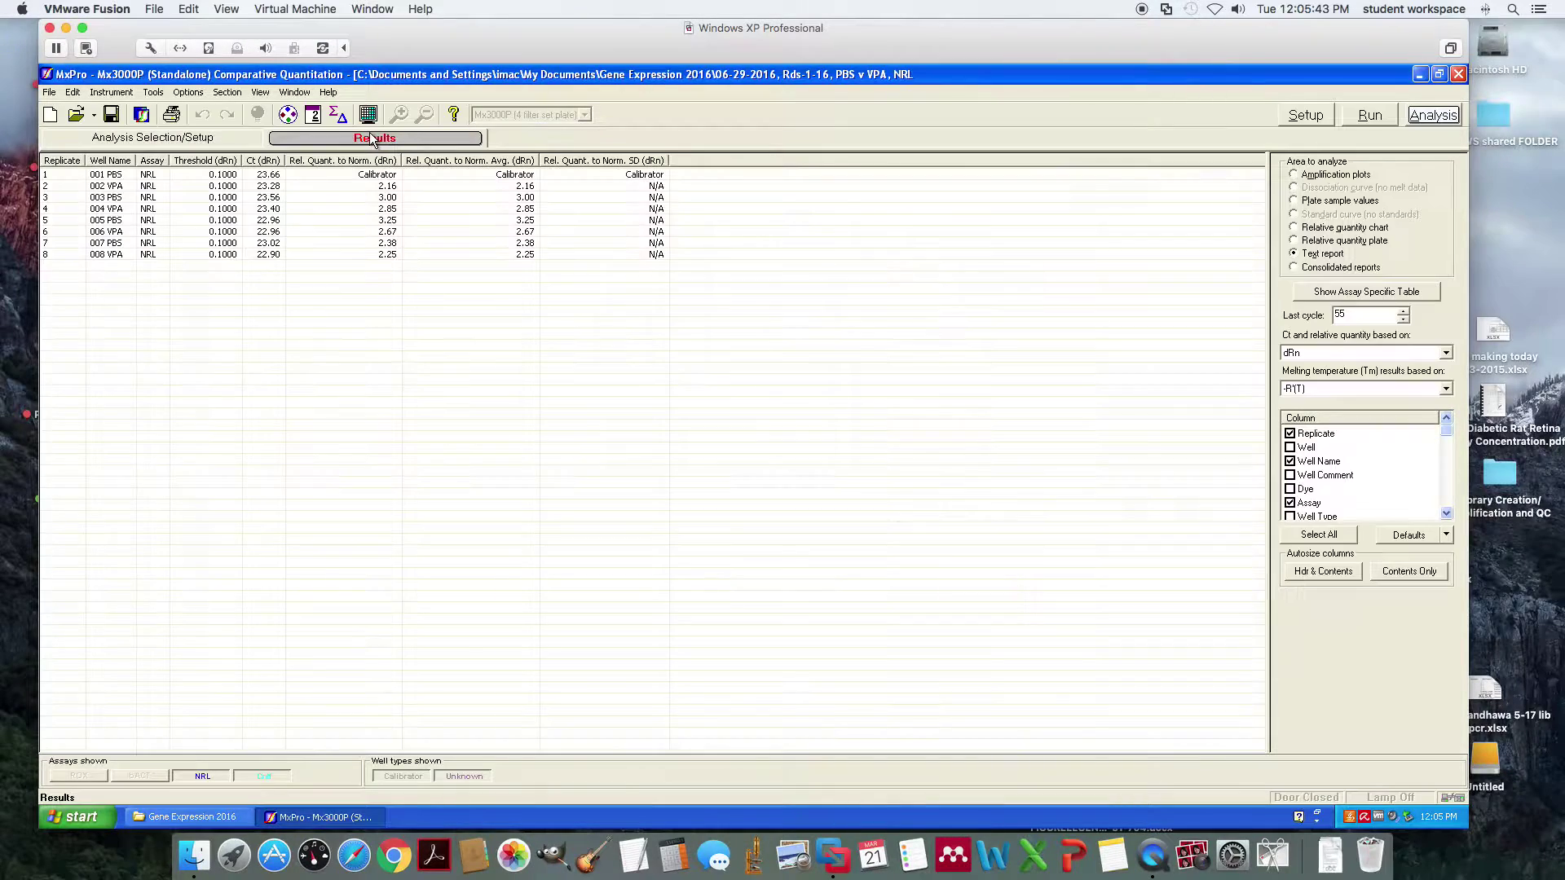
- Switch to the Relative quantity chart and turn on Show error bars
click(1293, 227)
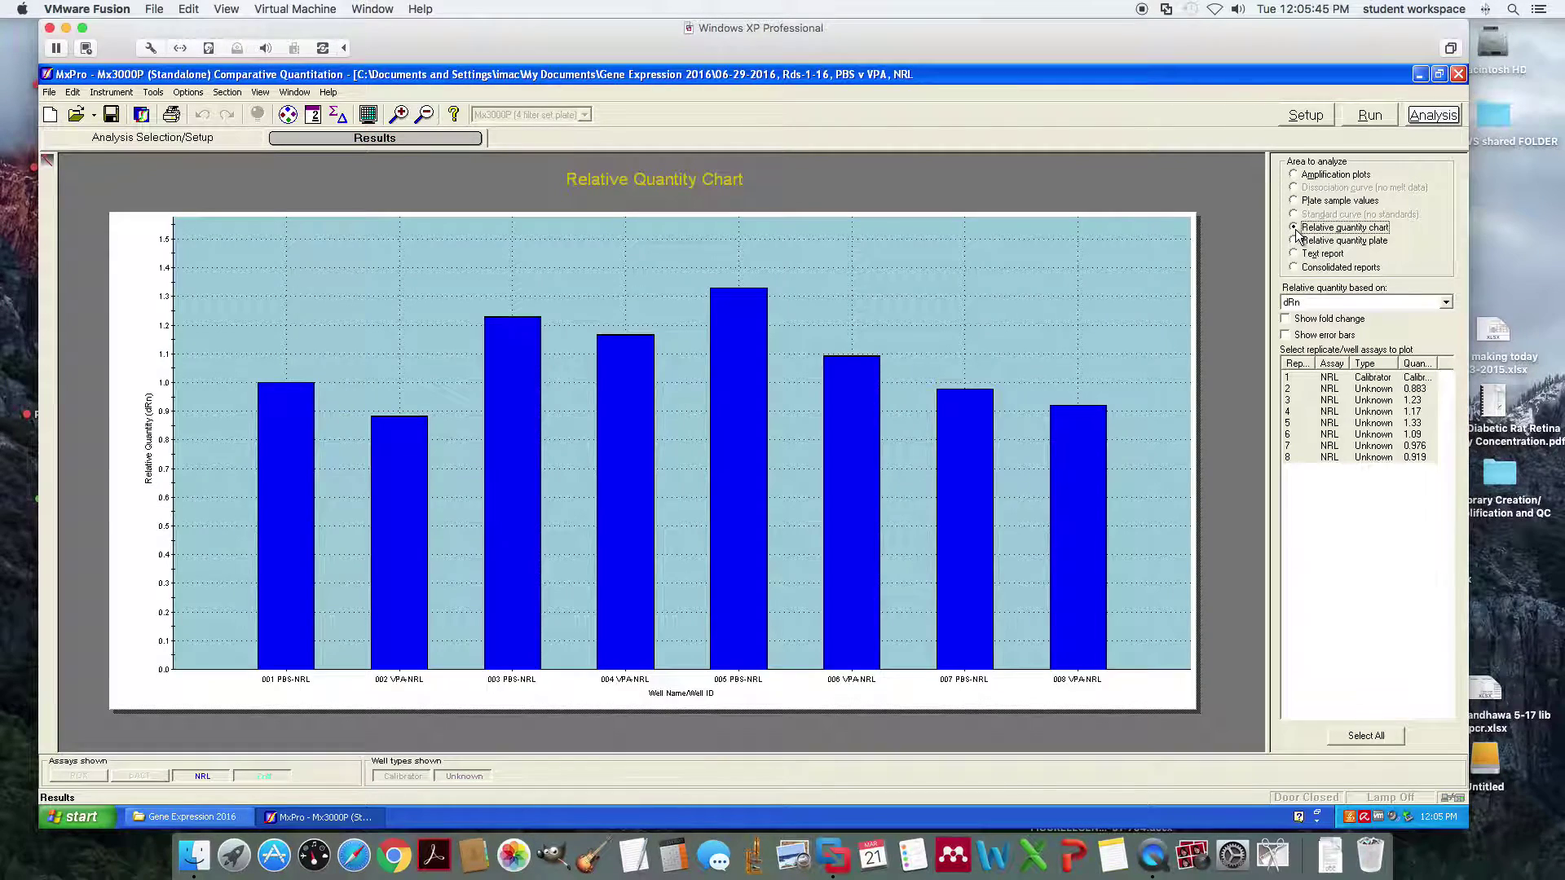
click(1286, 335)
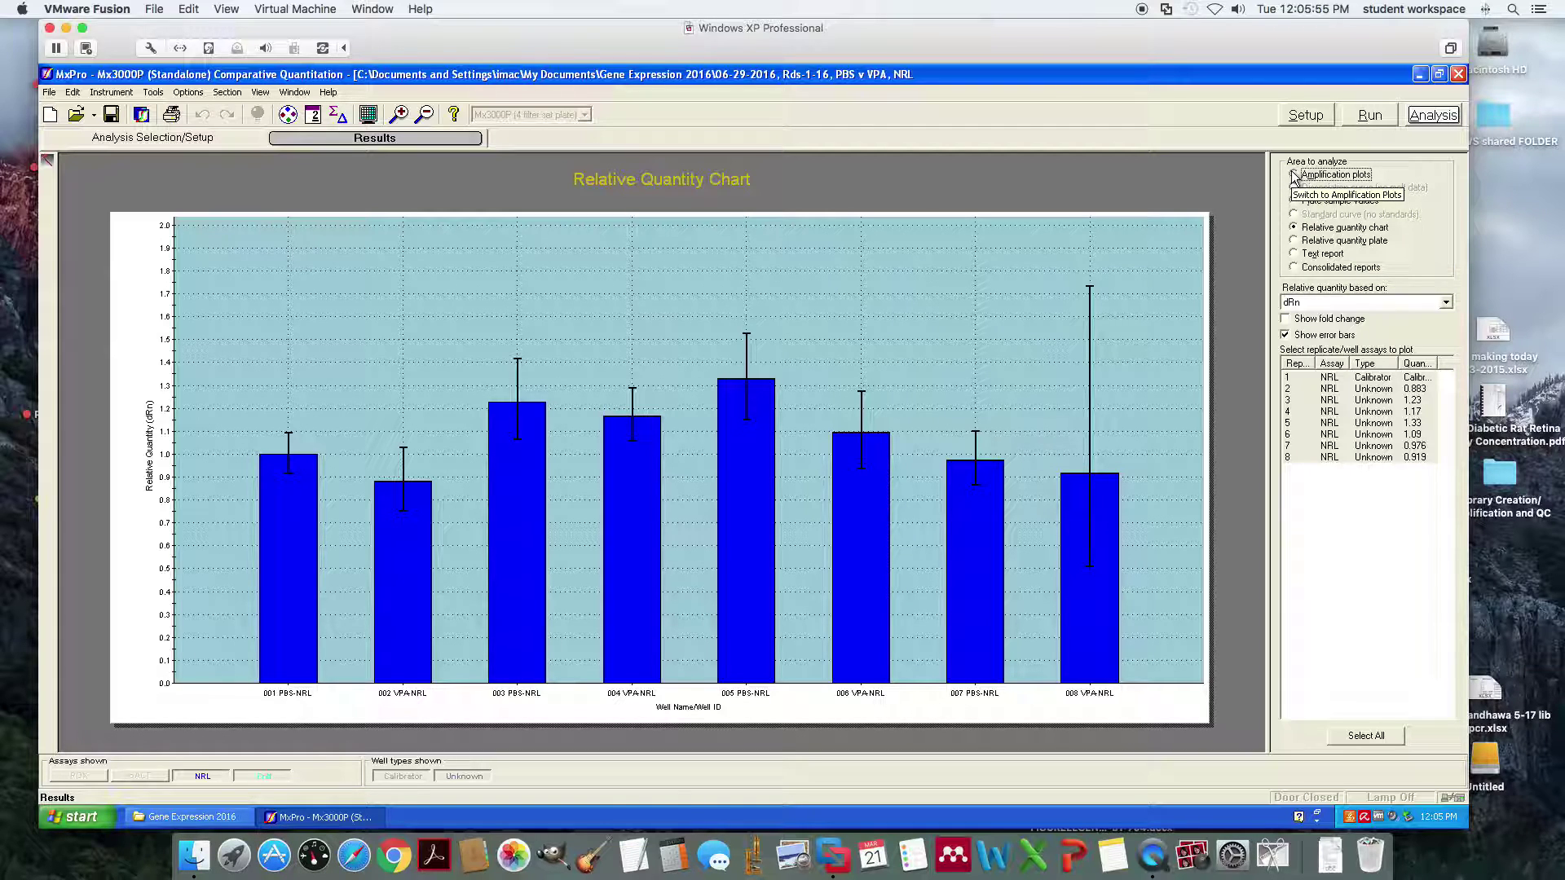
- Show the amplification plot on a log fluorescence scale with bACT curves included
click(1294, 176)
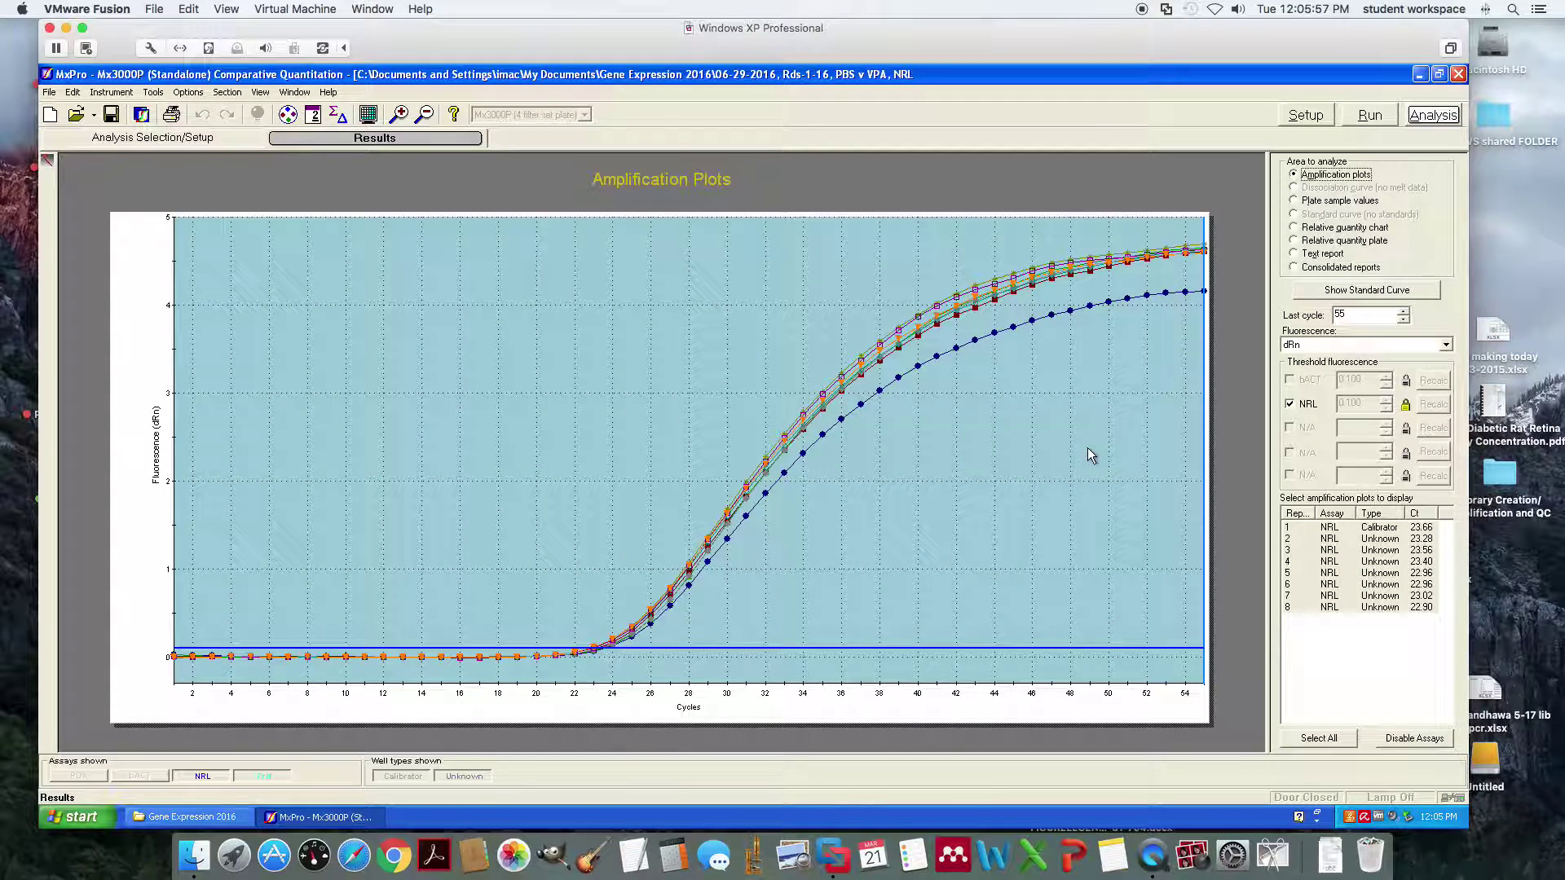
right_click(506, 595)
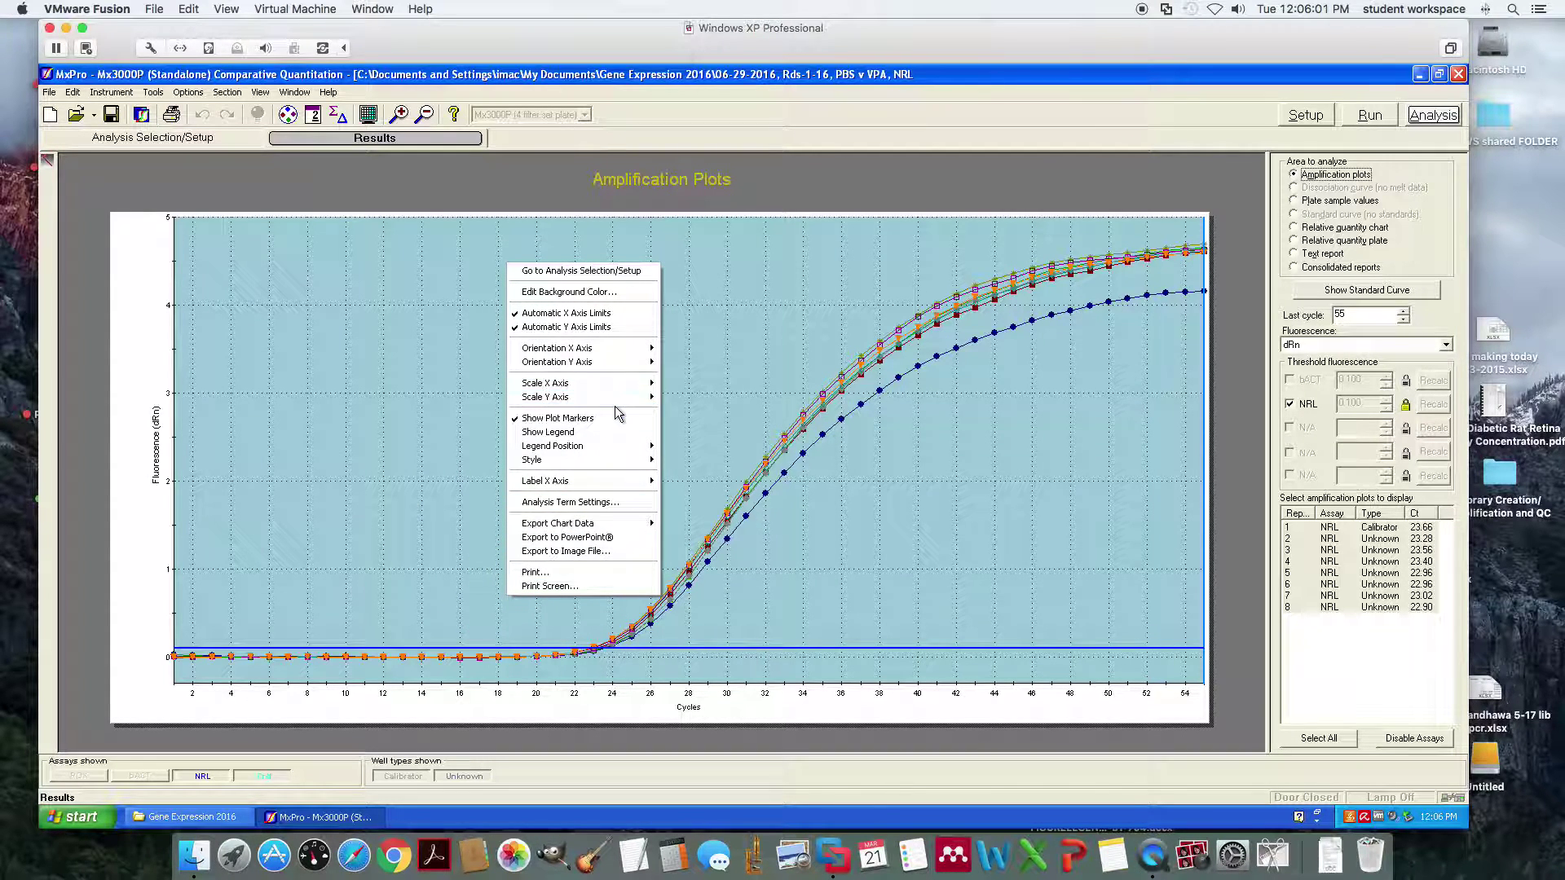
mouse_move(546, 398)
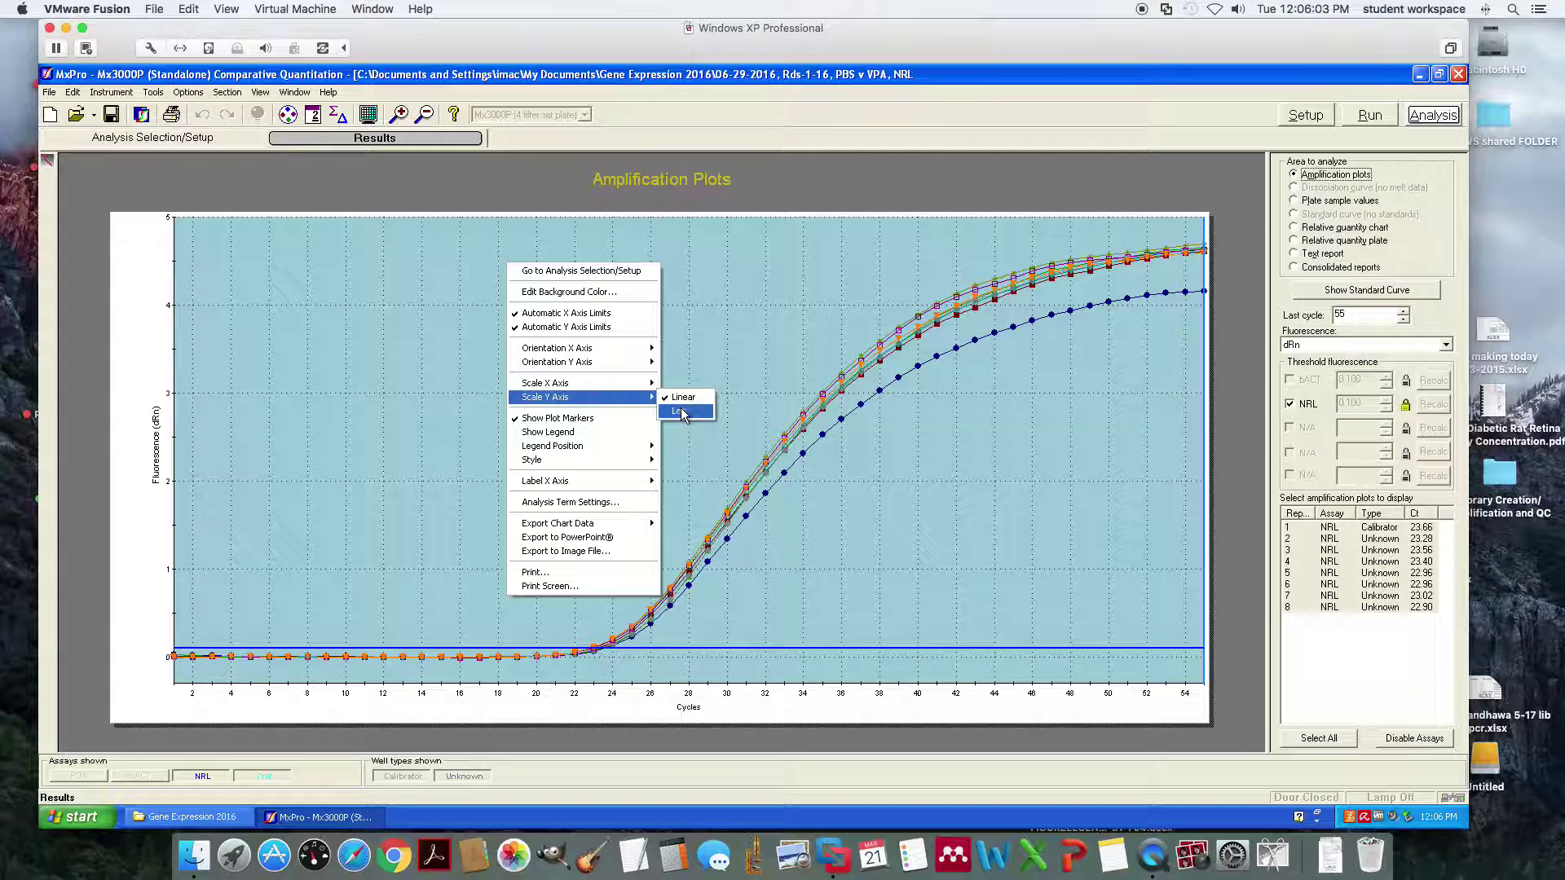
click(685, 411)
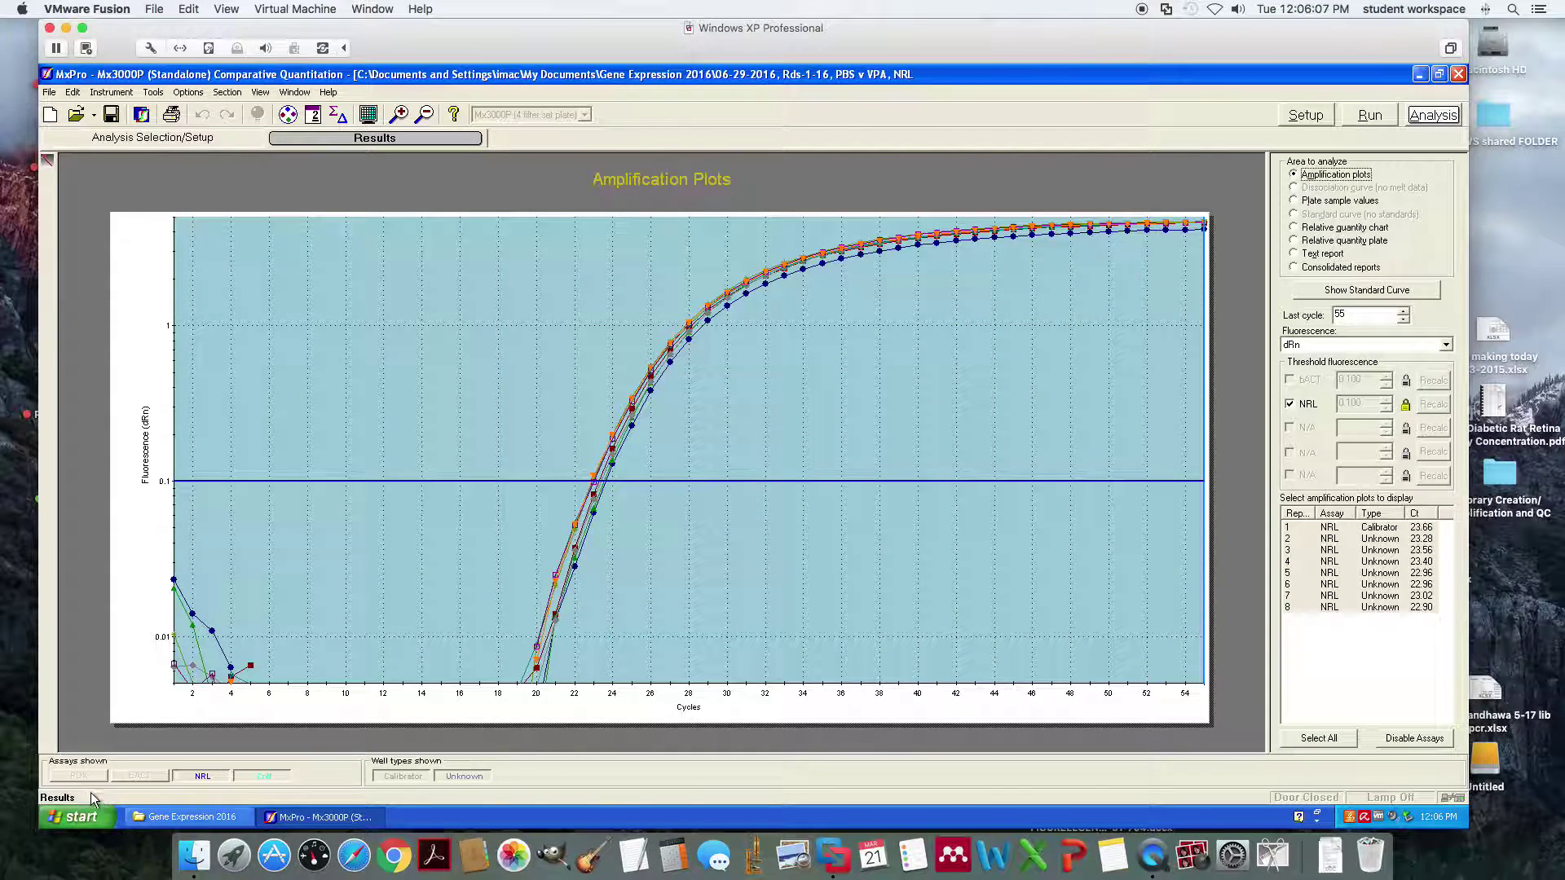
click(130, 776)
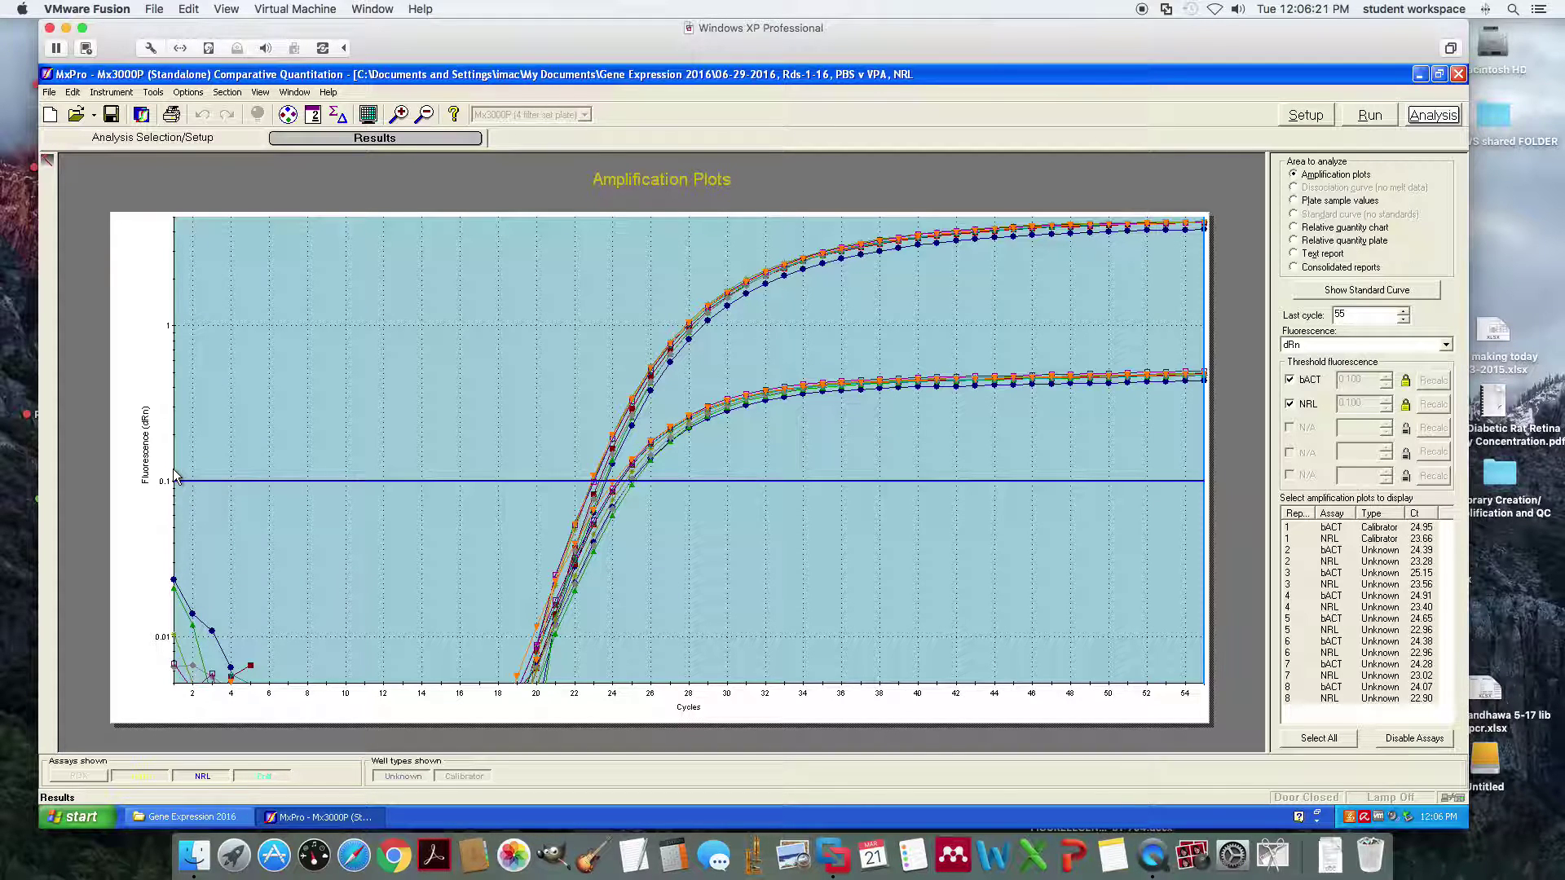
- Set the amplification plot's Y axis to linear and return to Analysis Selection/Setup
right_click(505, 442)
mouse_move(545, 574)
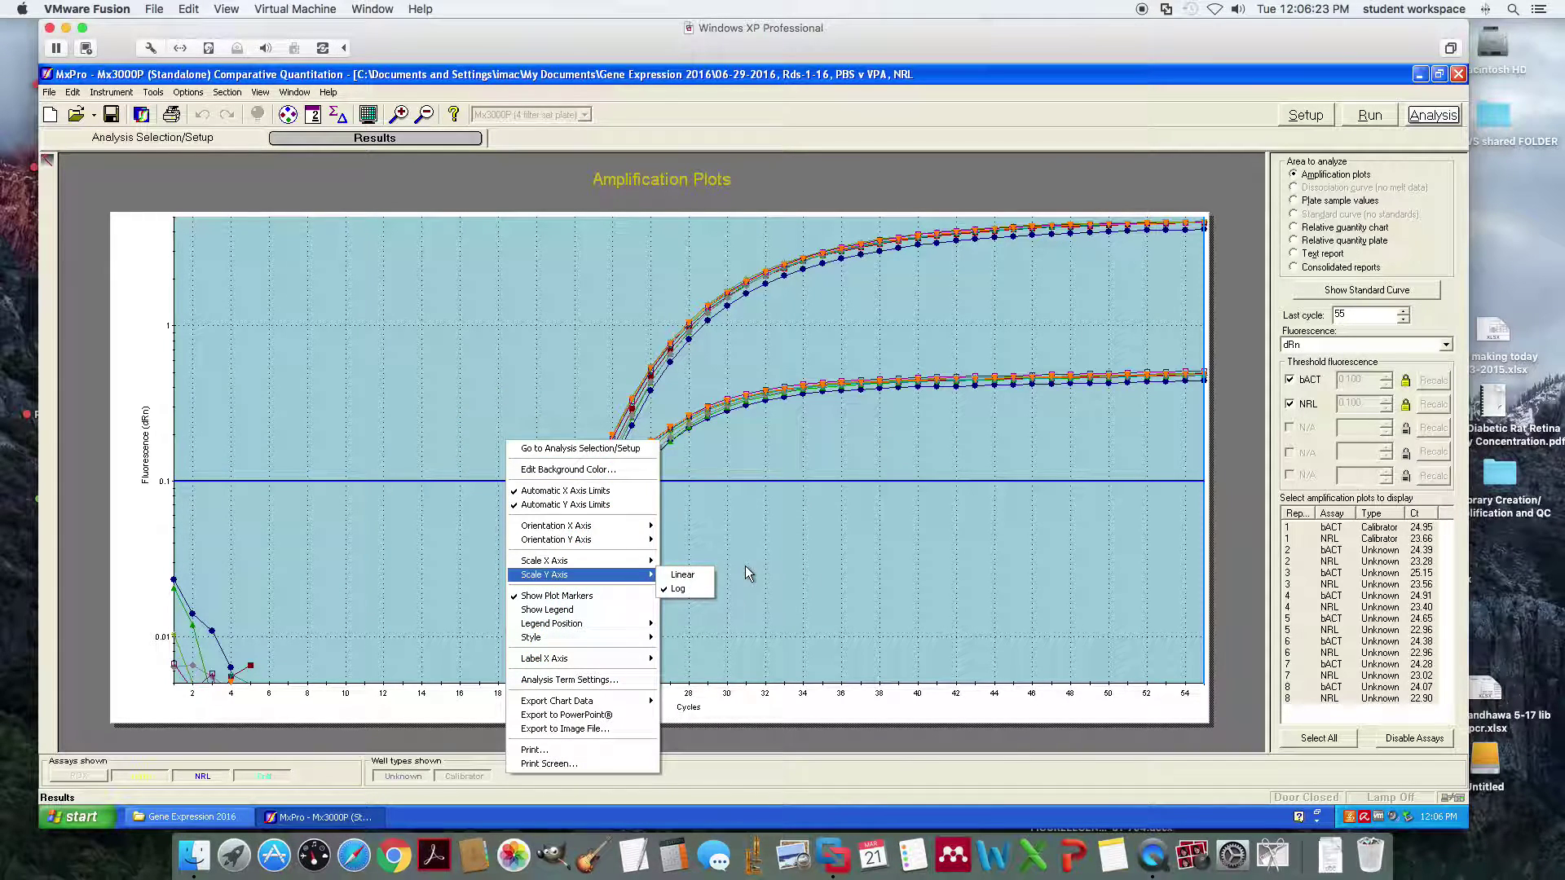
click(695, 575)
click(162, 138)
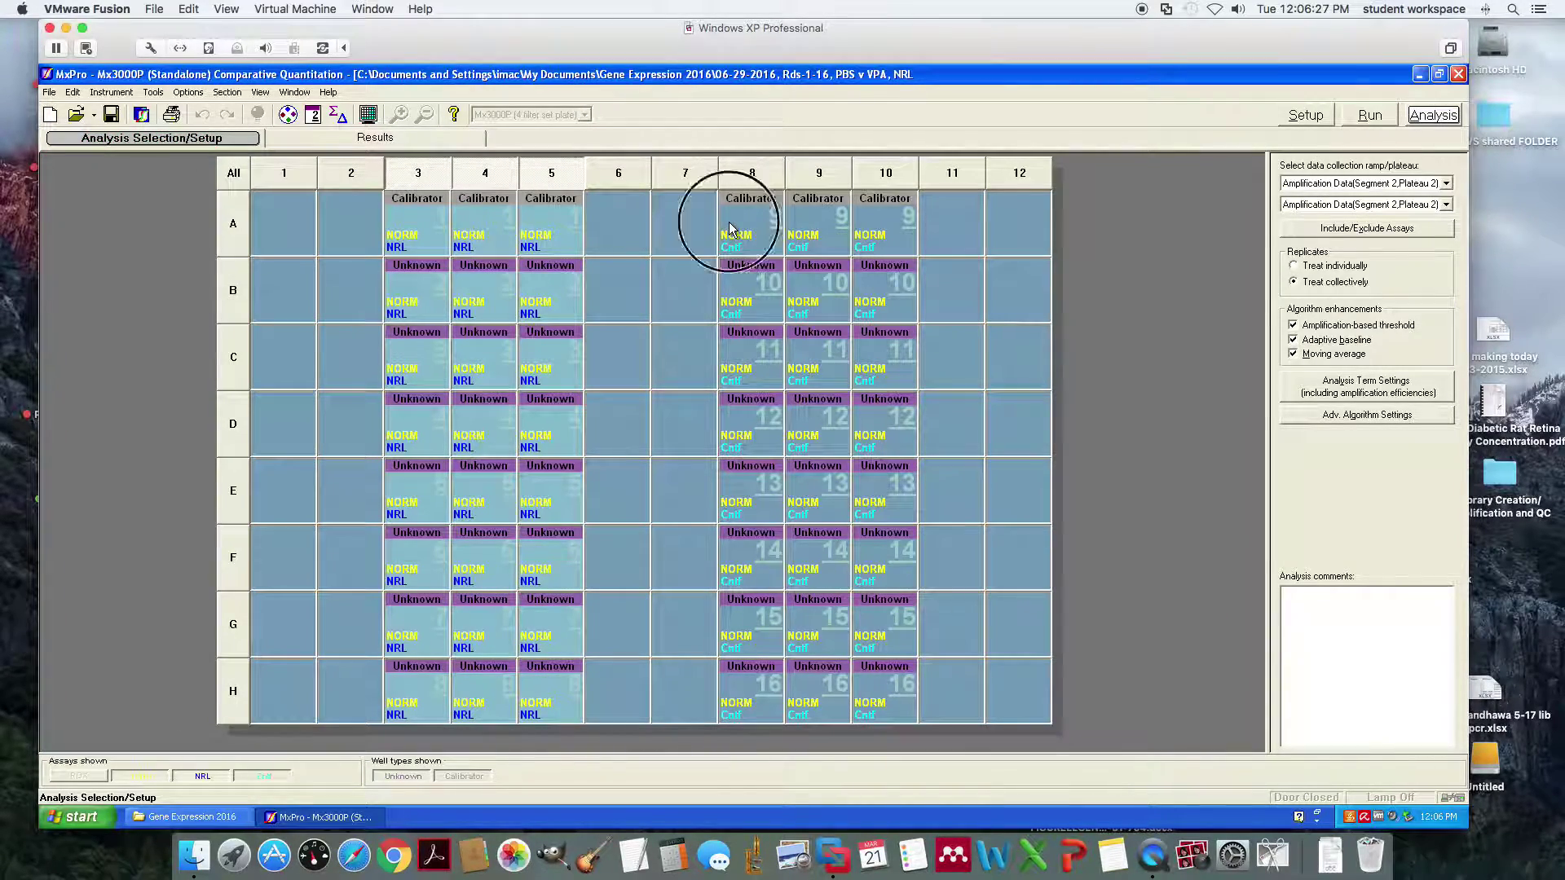
- Chart Cntf relative quantity for columns 8–10, then reselect calibrator wells A3–A5
drag(736, 219, 905, 712)
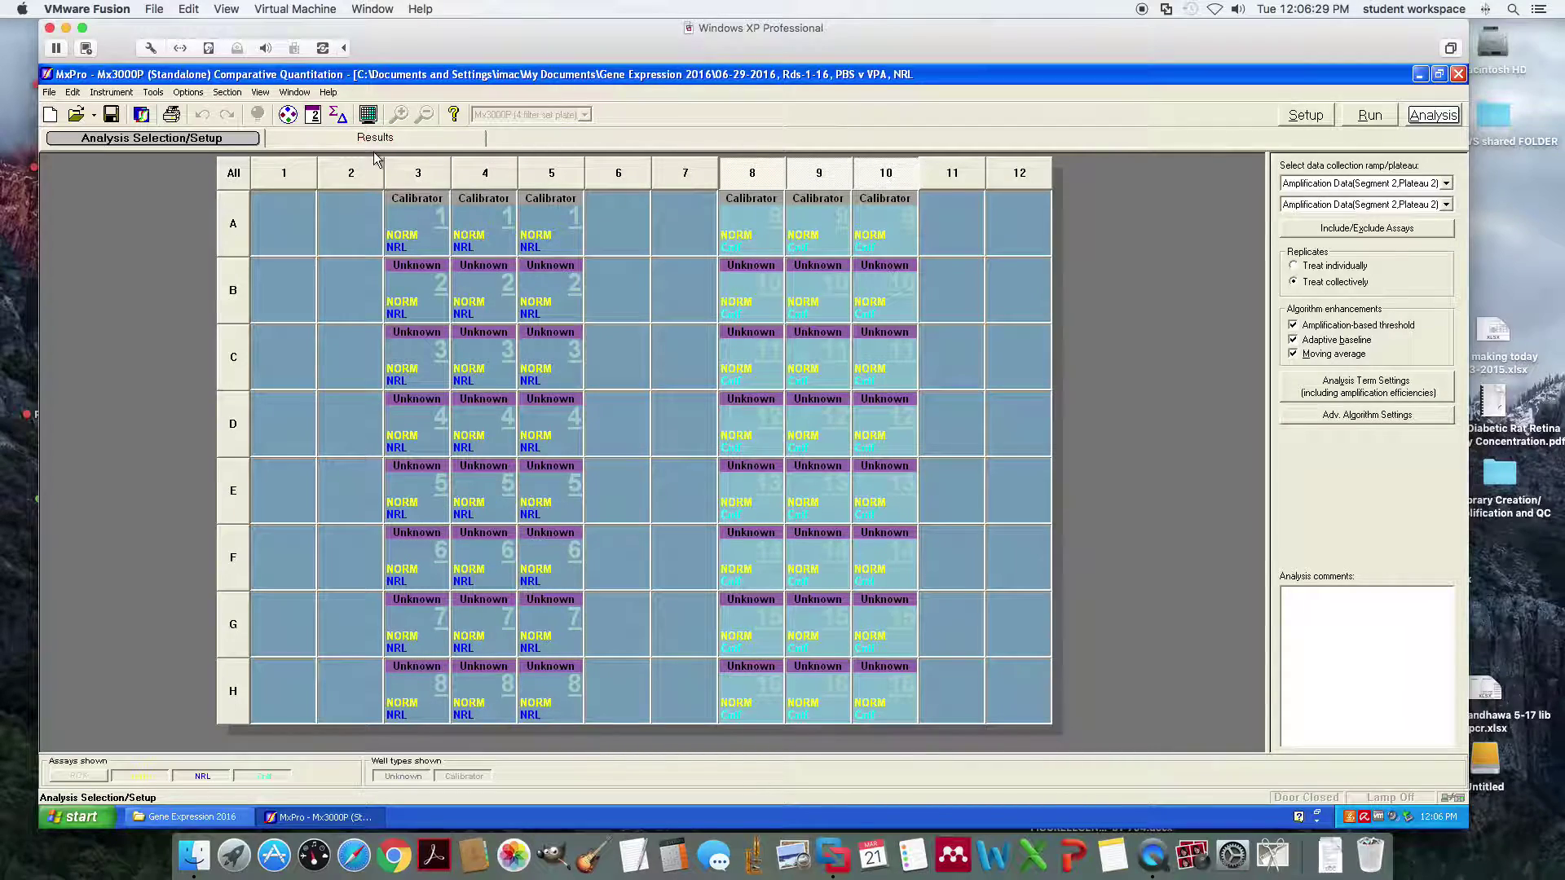
click(374, 138)
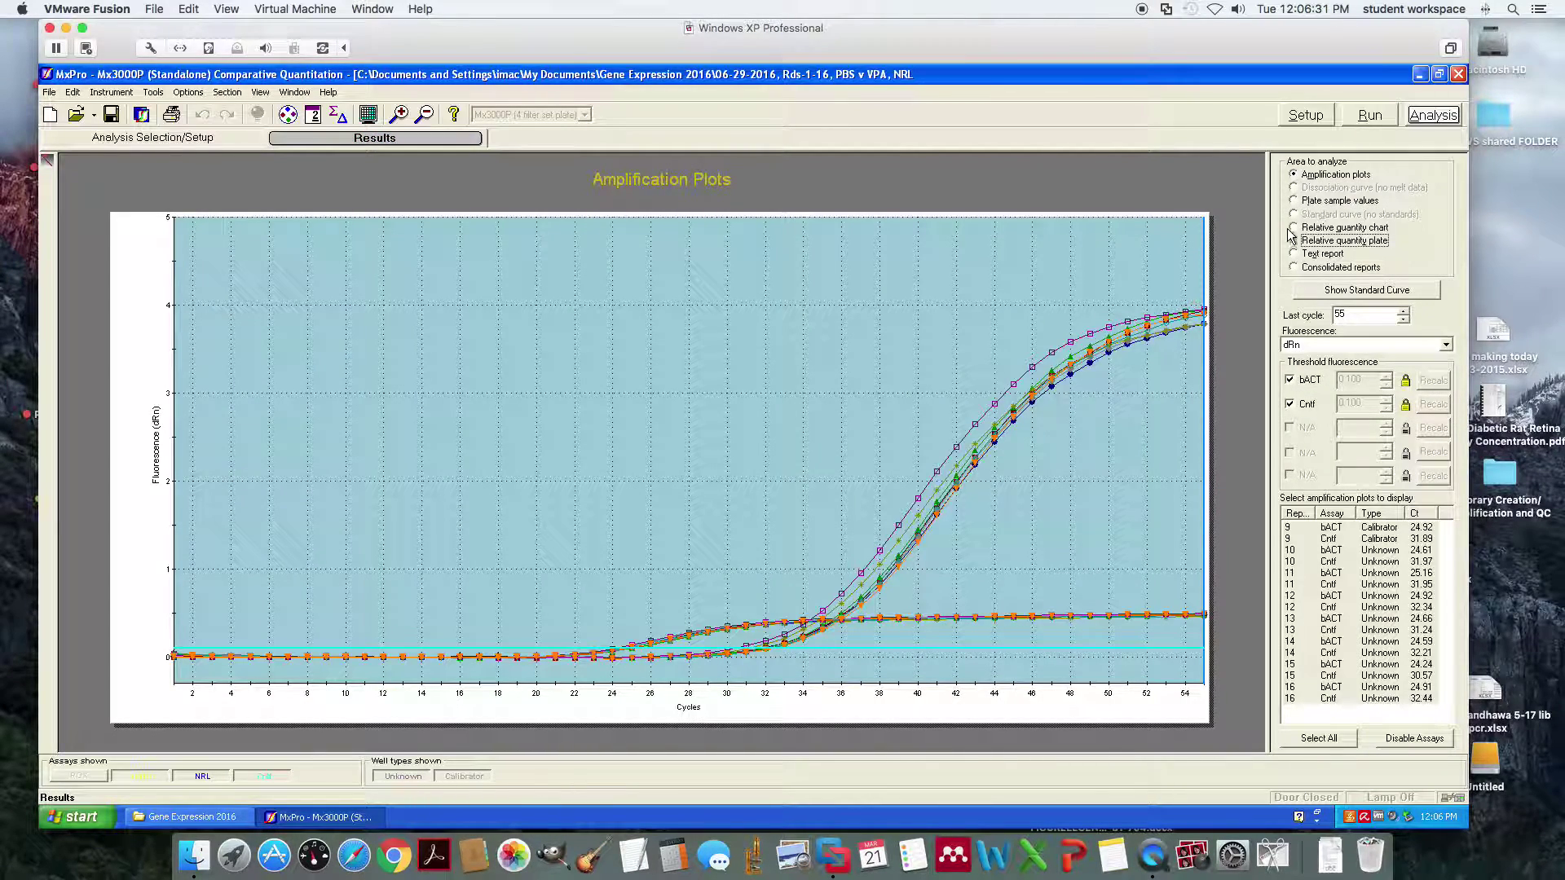
click(1293, 227)
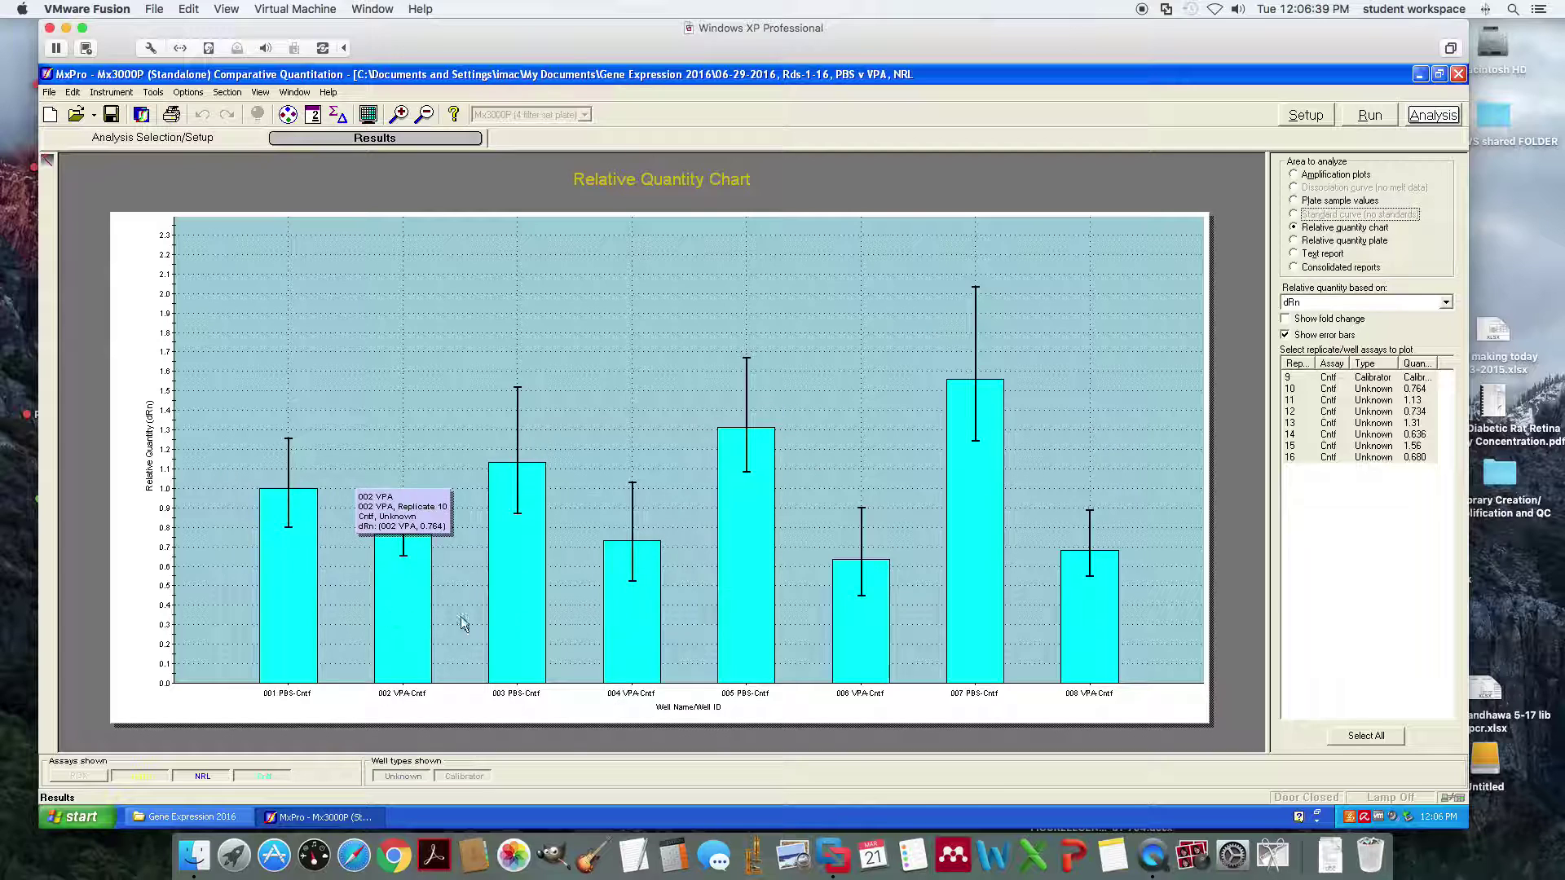
click(194, 136)
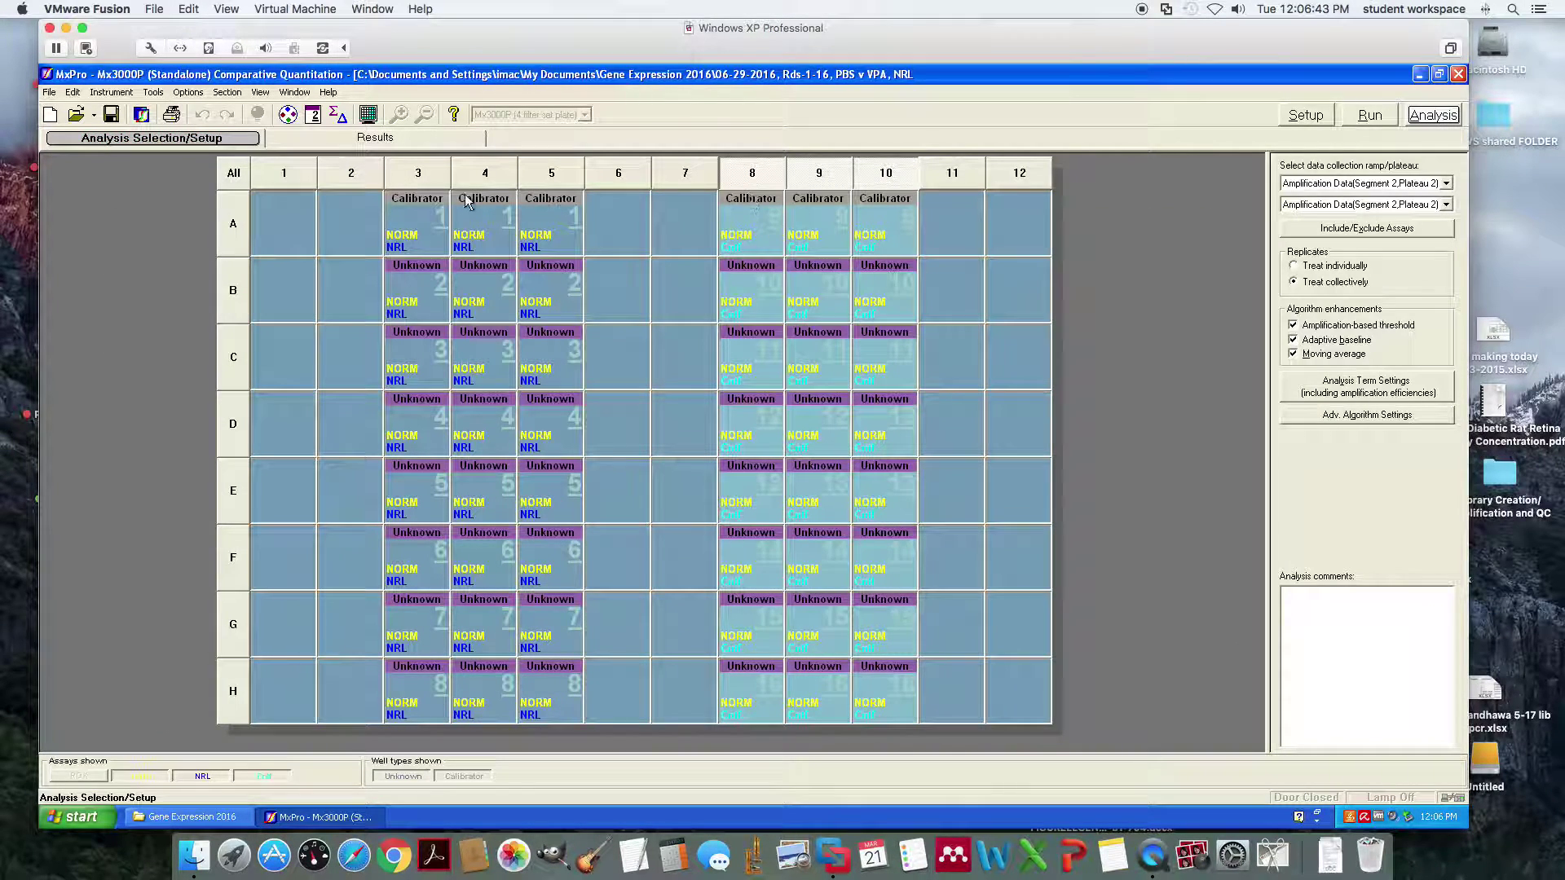
drag(412, 225, 536, 220)
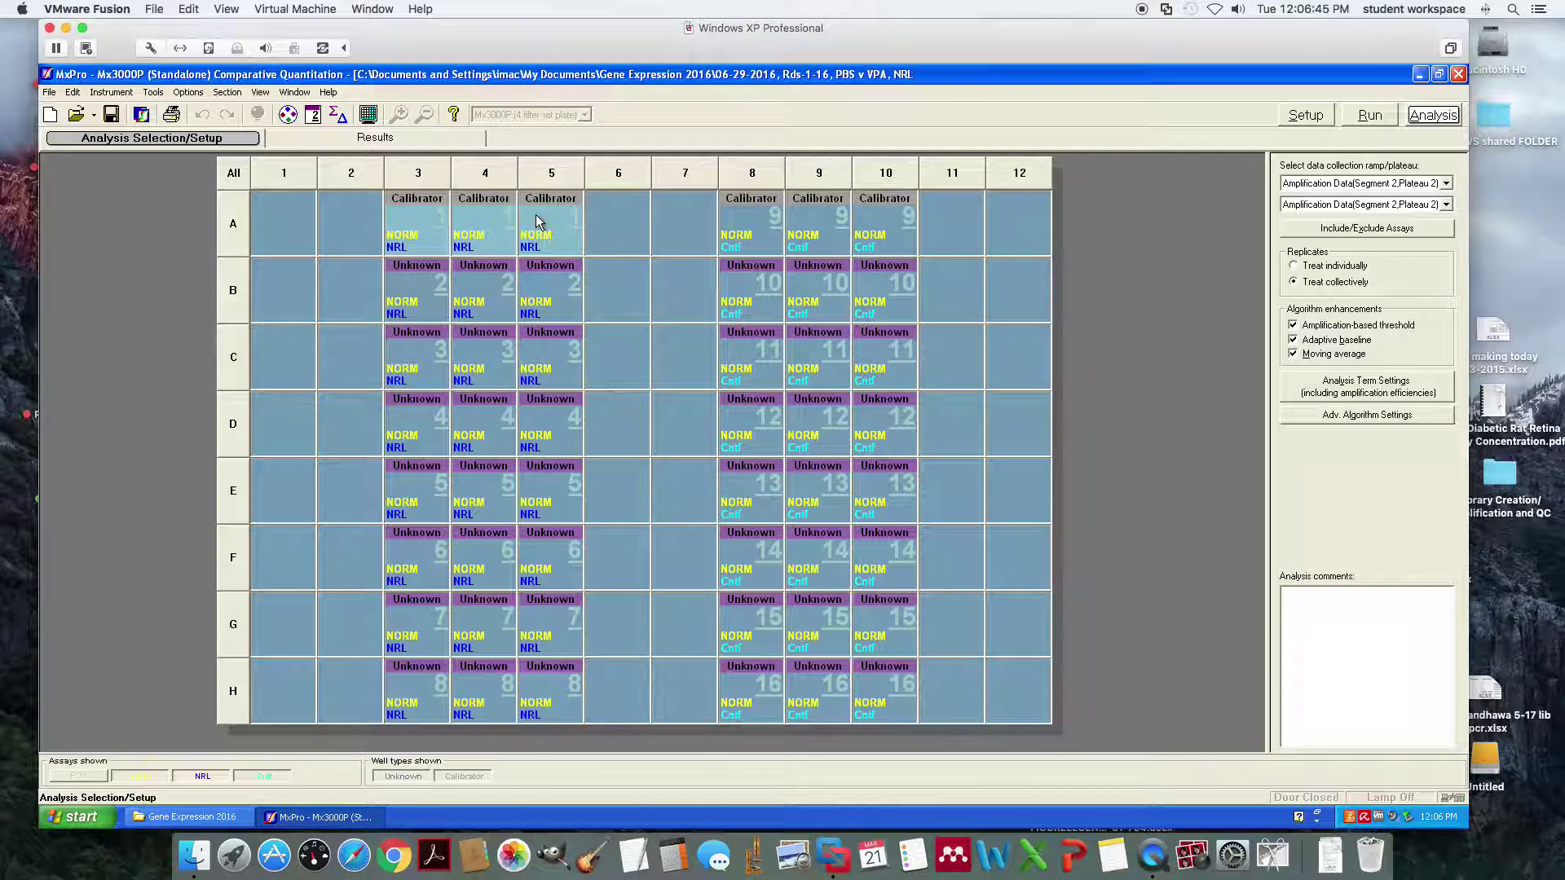
- Retype calibrator wells A3–A5 and A8–A10 as Unknown, then reselect columns 3–5 and 8–10
drag(726, 217, 892, 220)
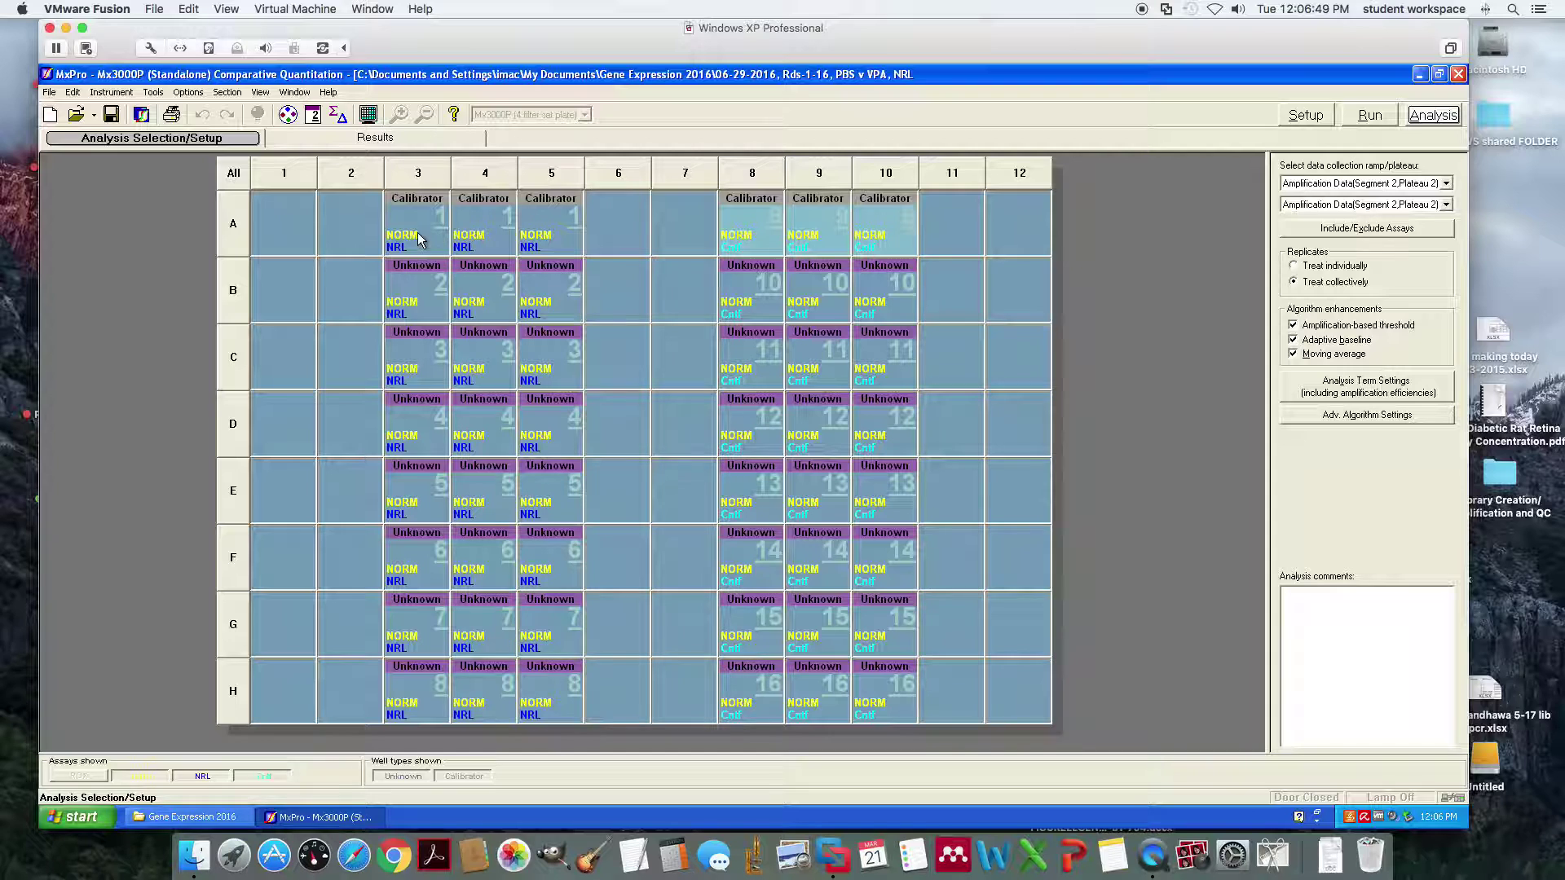
drag(424, 242, 554, 238)
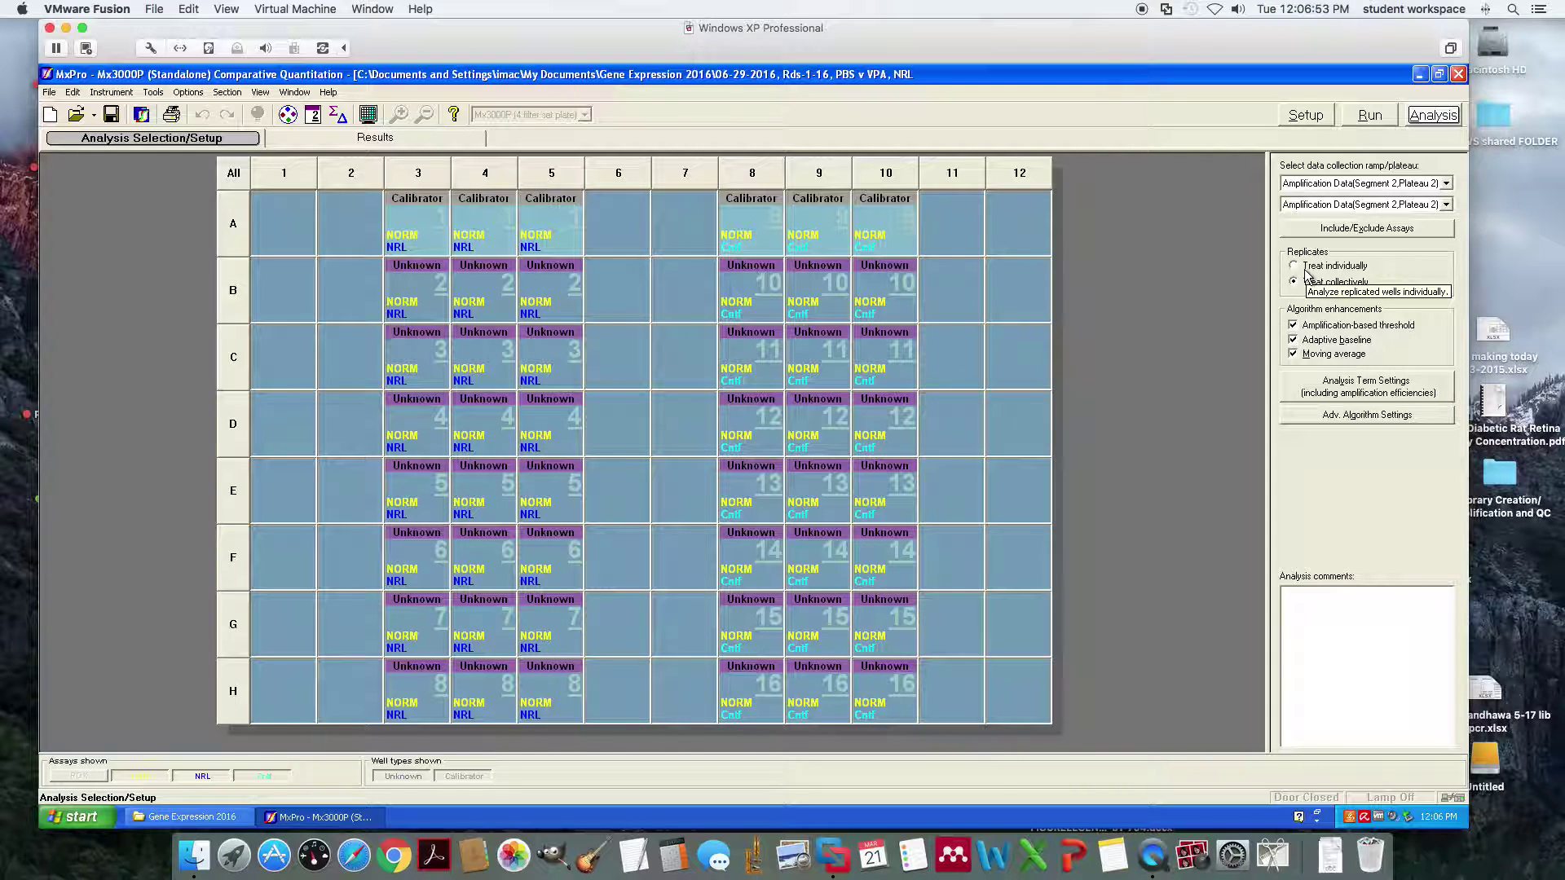
click(1288, 120)
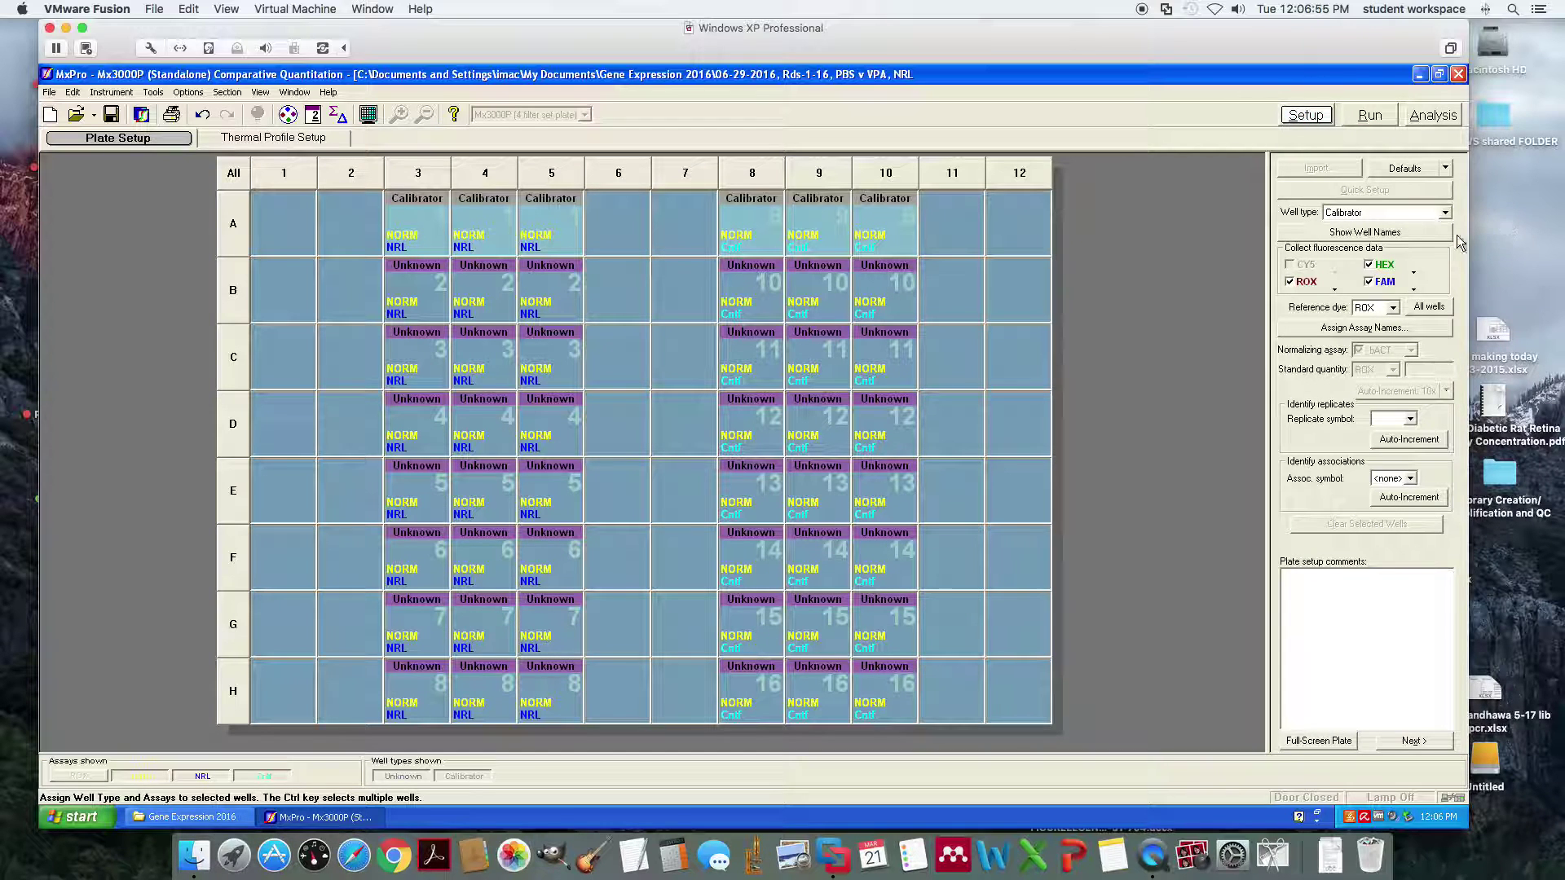
click(1446, 212)
click(1378, 224)
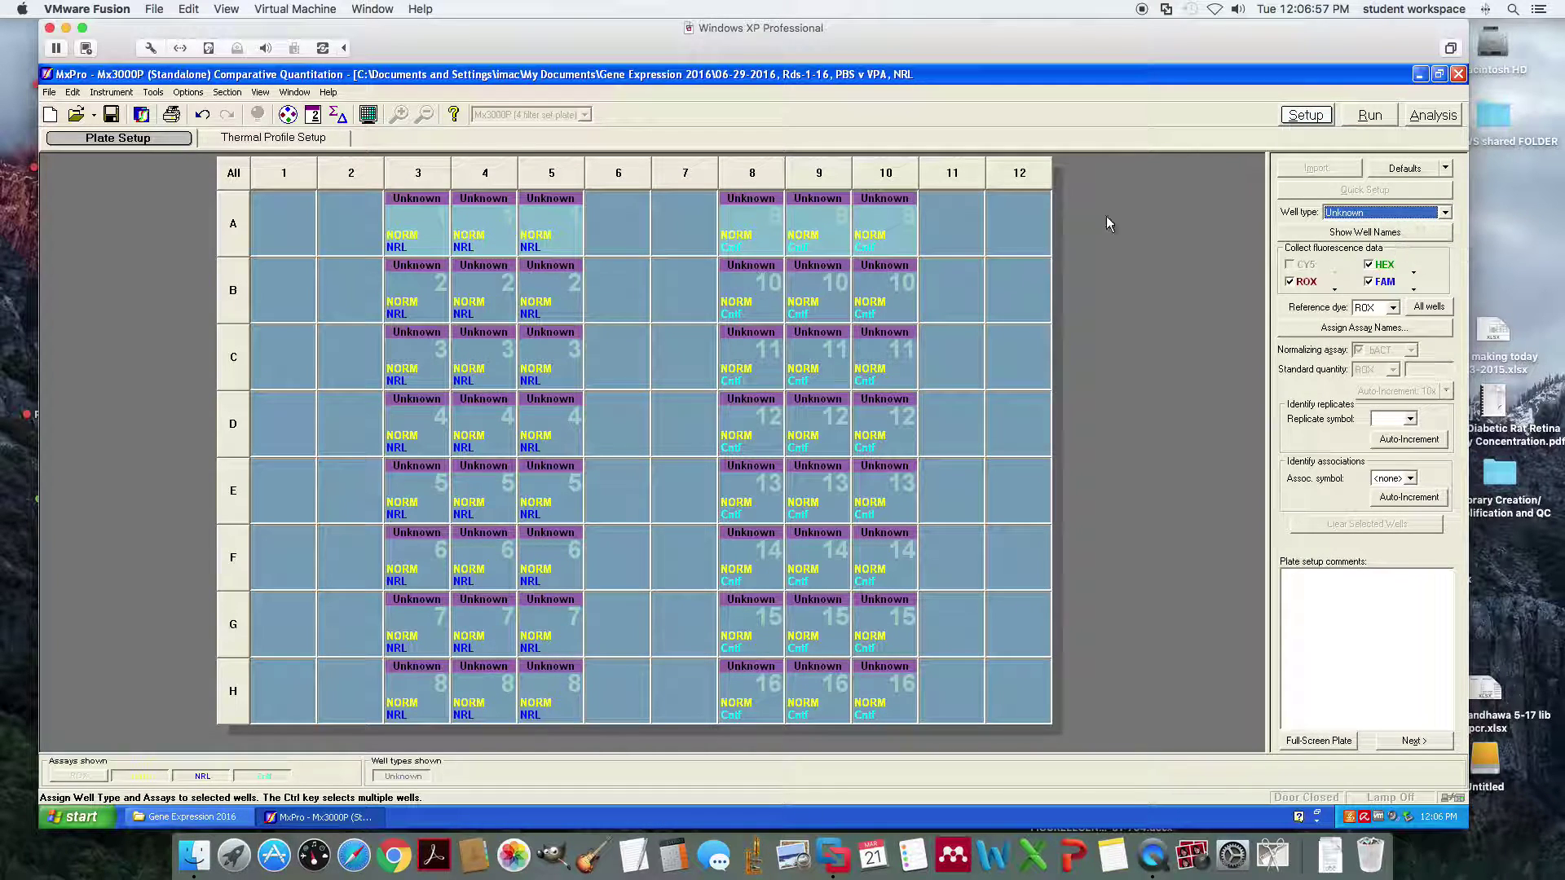
drag(396, 228, 550, 701)
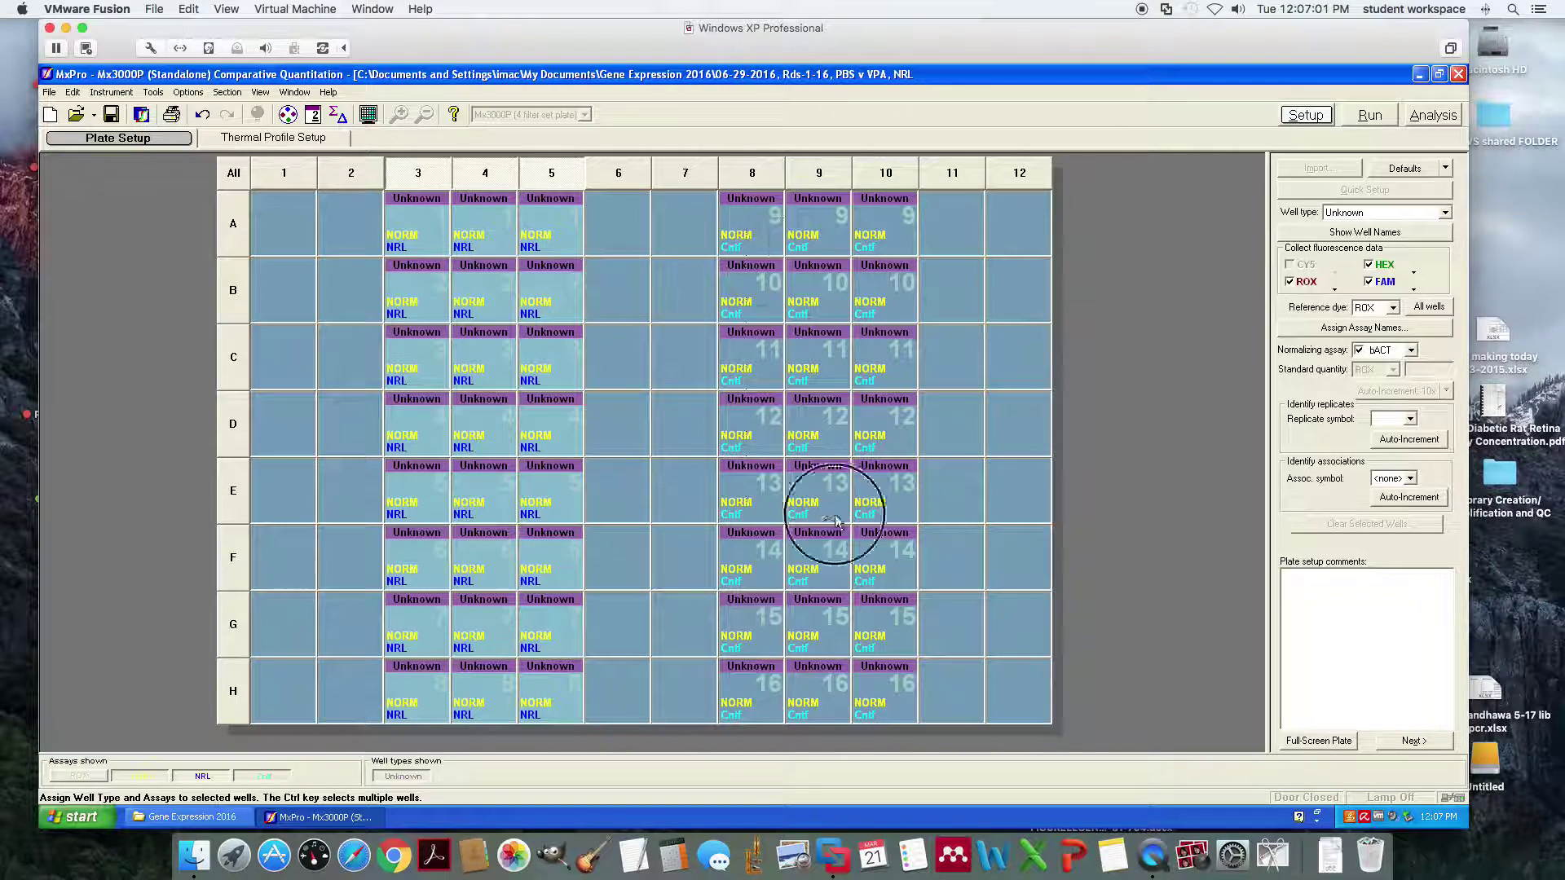
drag(848, 552, 891, 703)
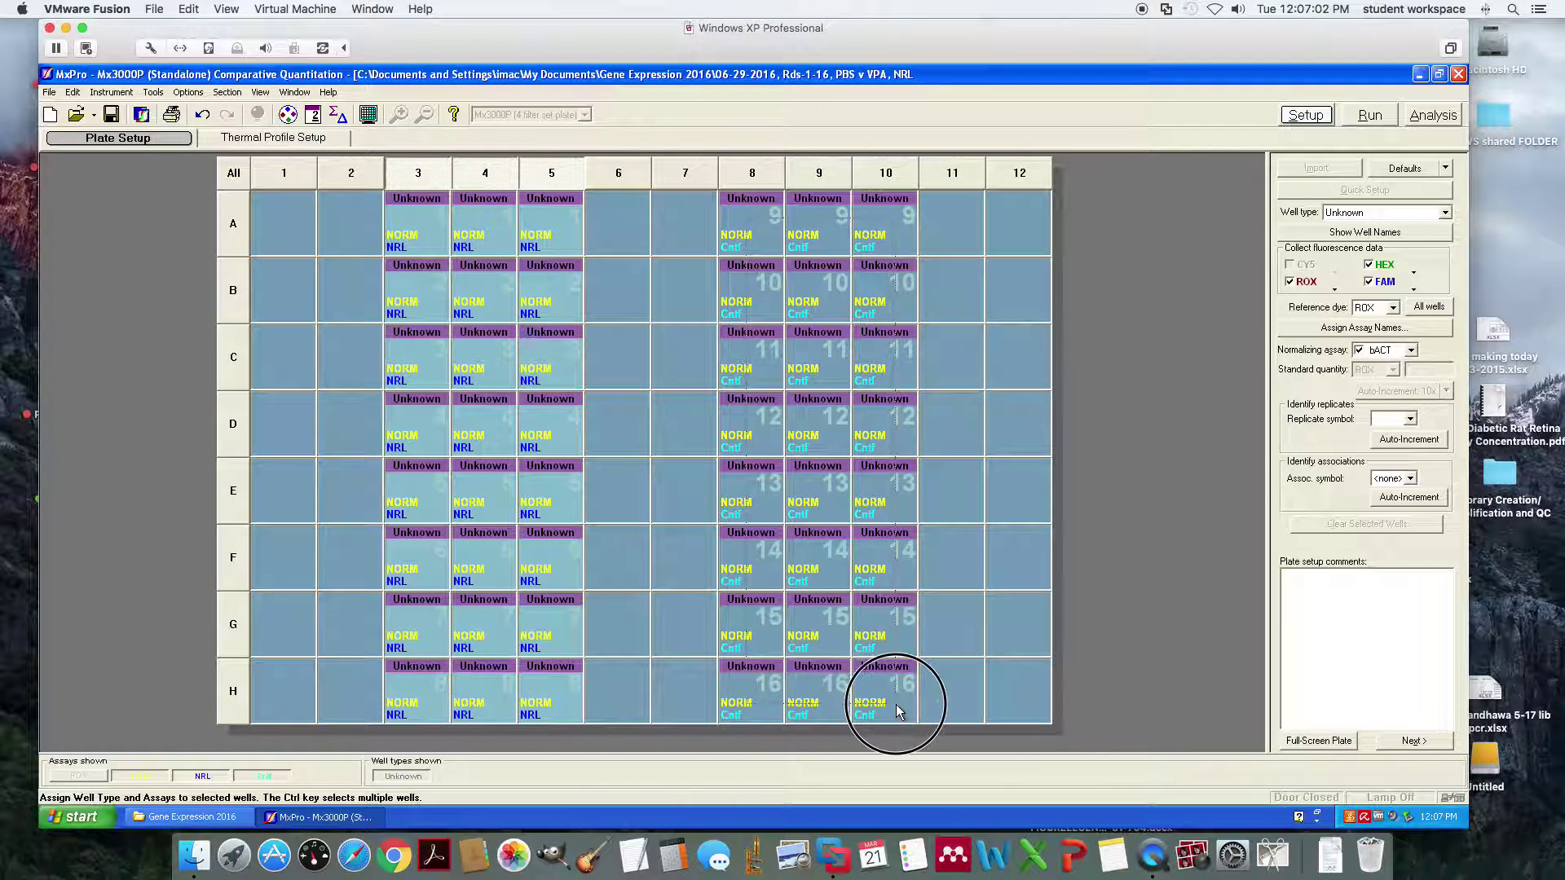
- Set Replicates to Treat individually and view the results as a text report
click(1429, 119)
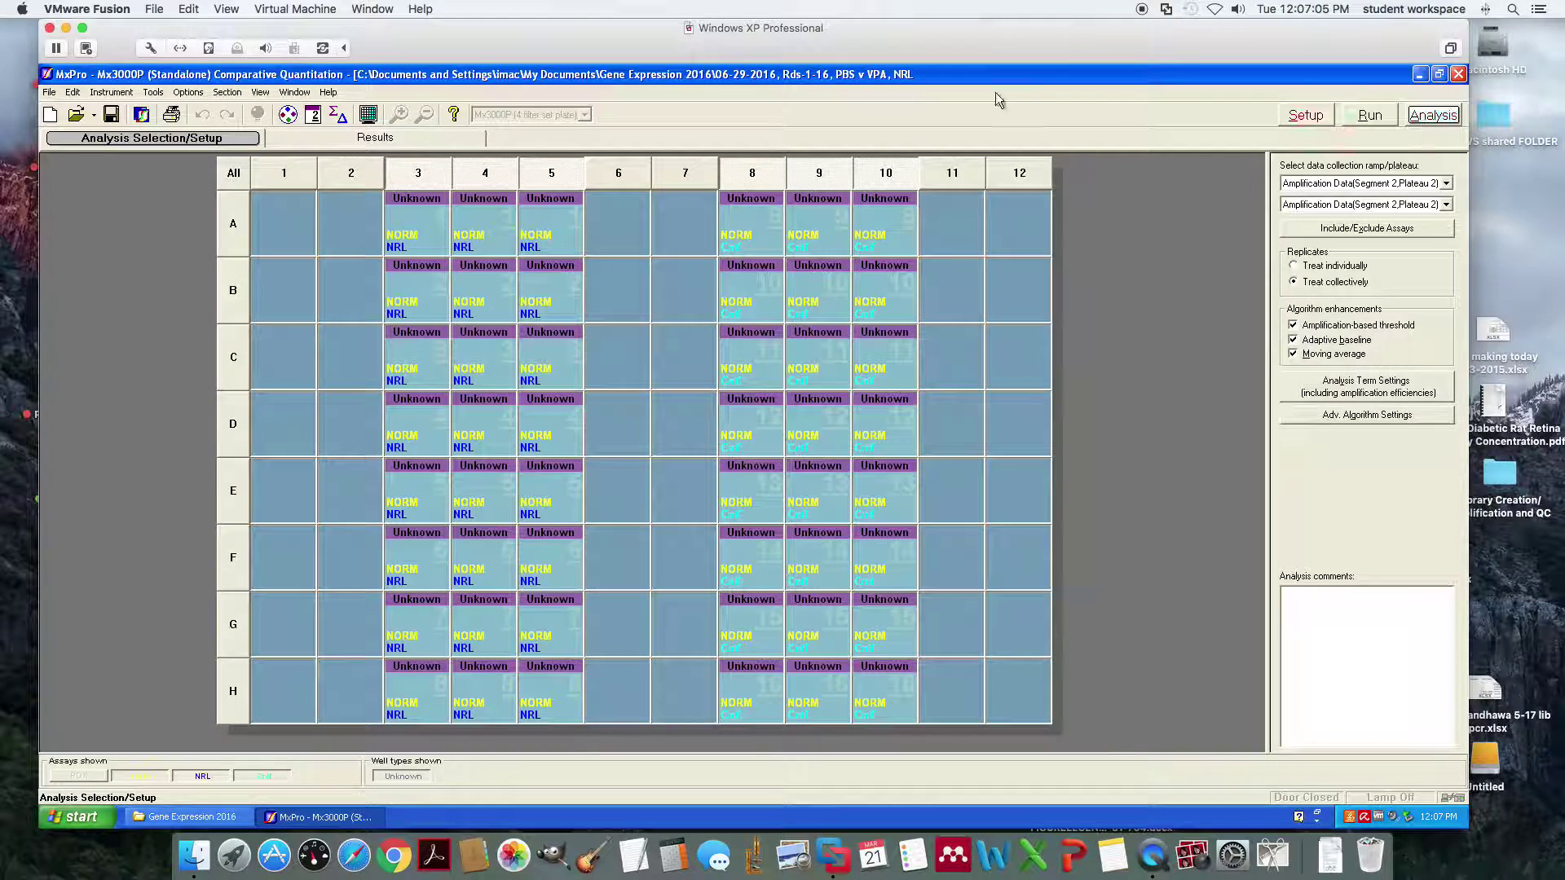
click(335, 138)
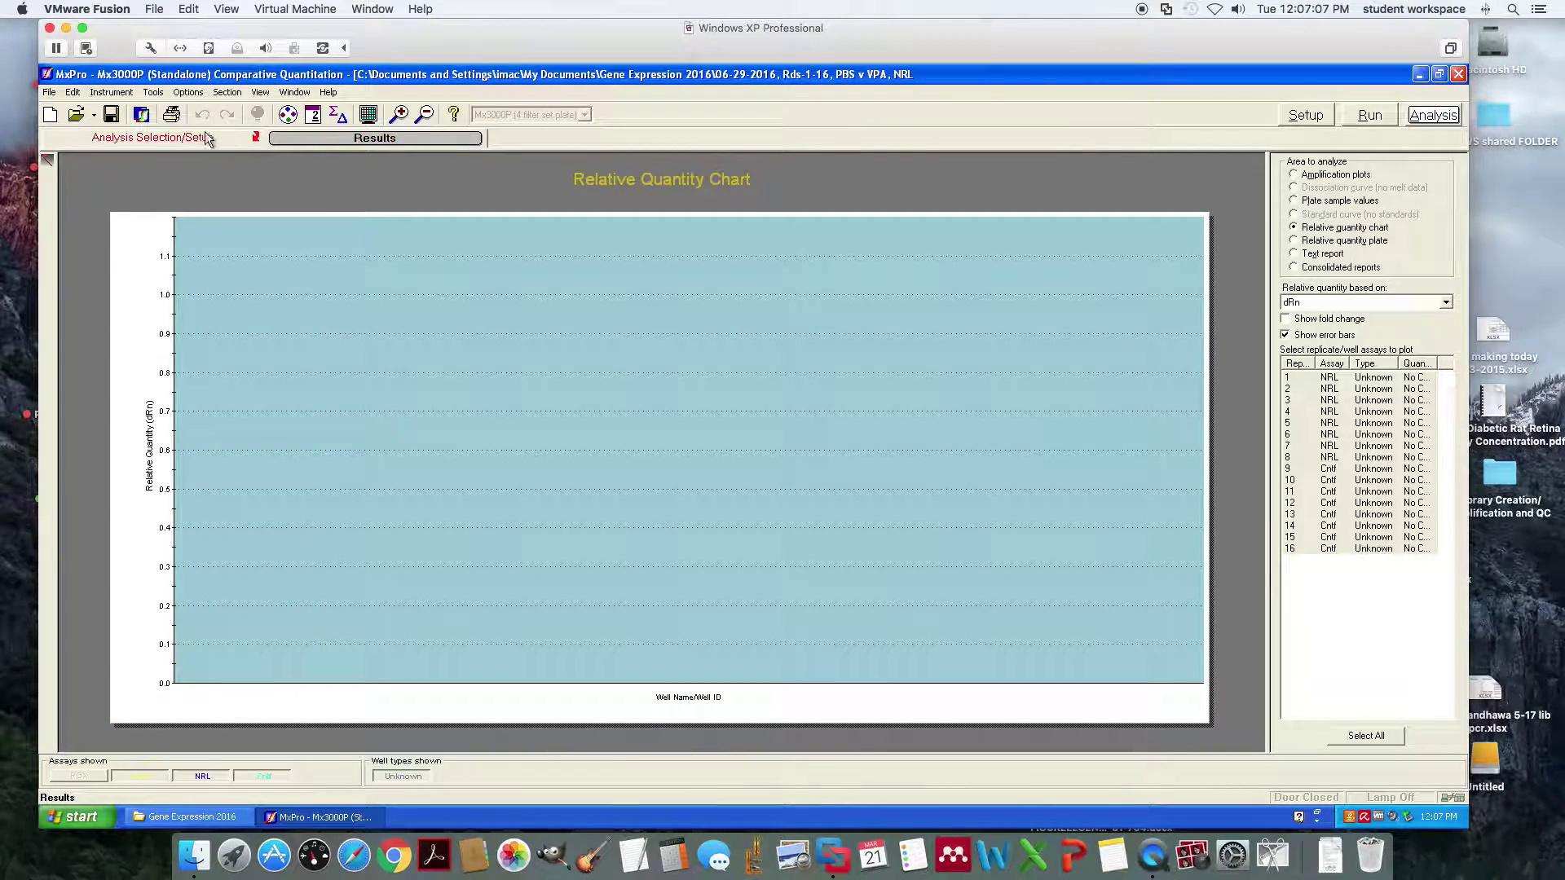
click(199, 139)
click(1293, 266)
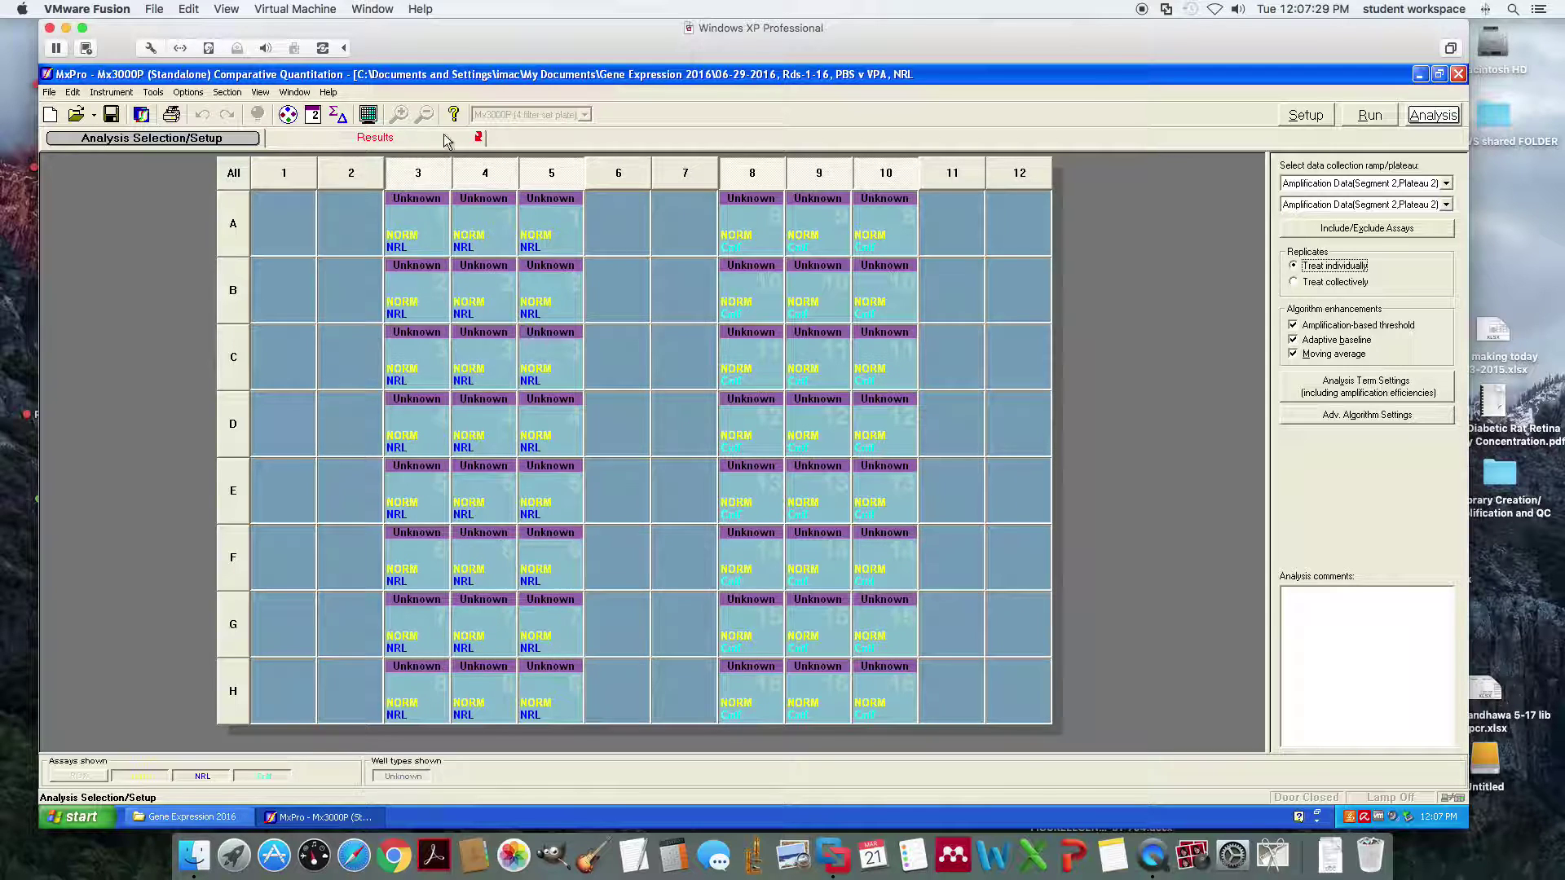
click(374, 140)
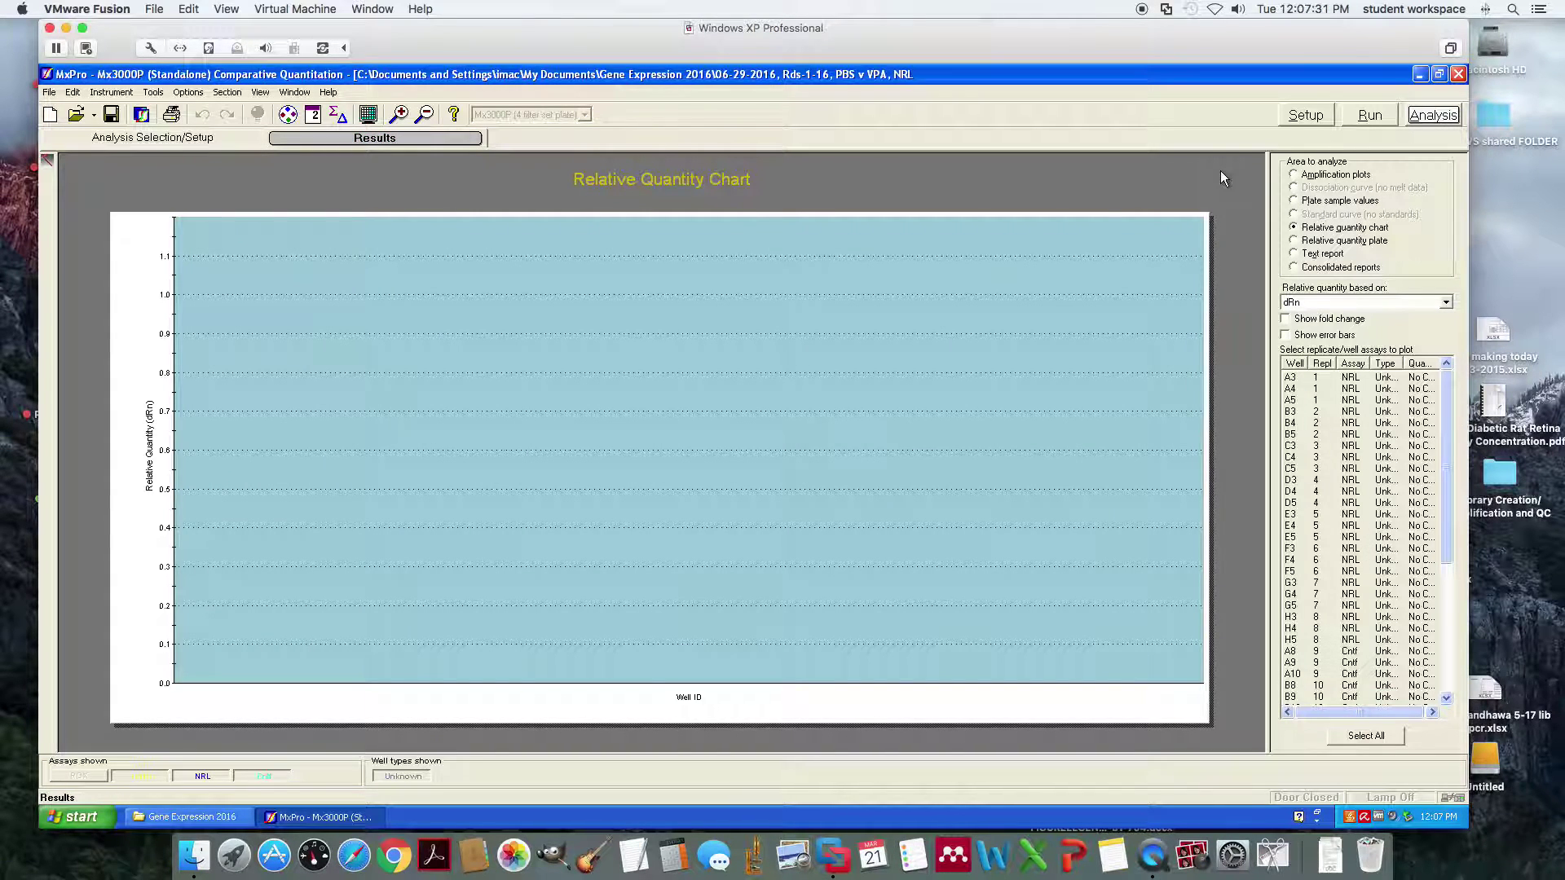
click(1305, 258)
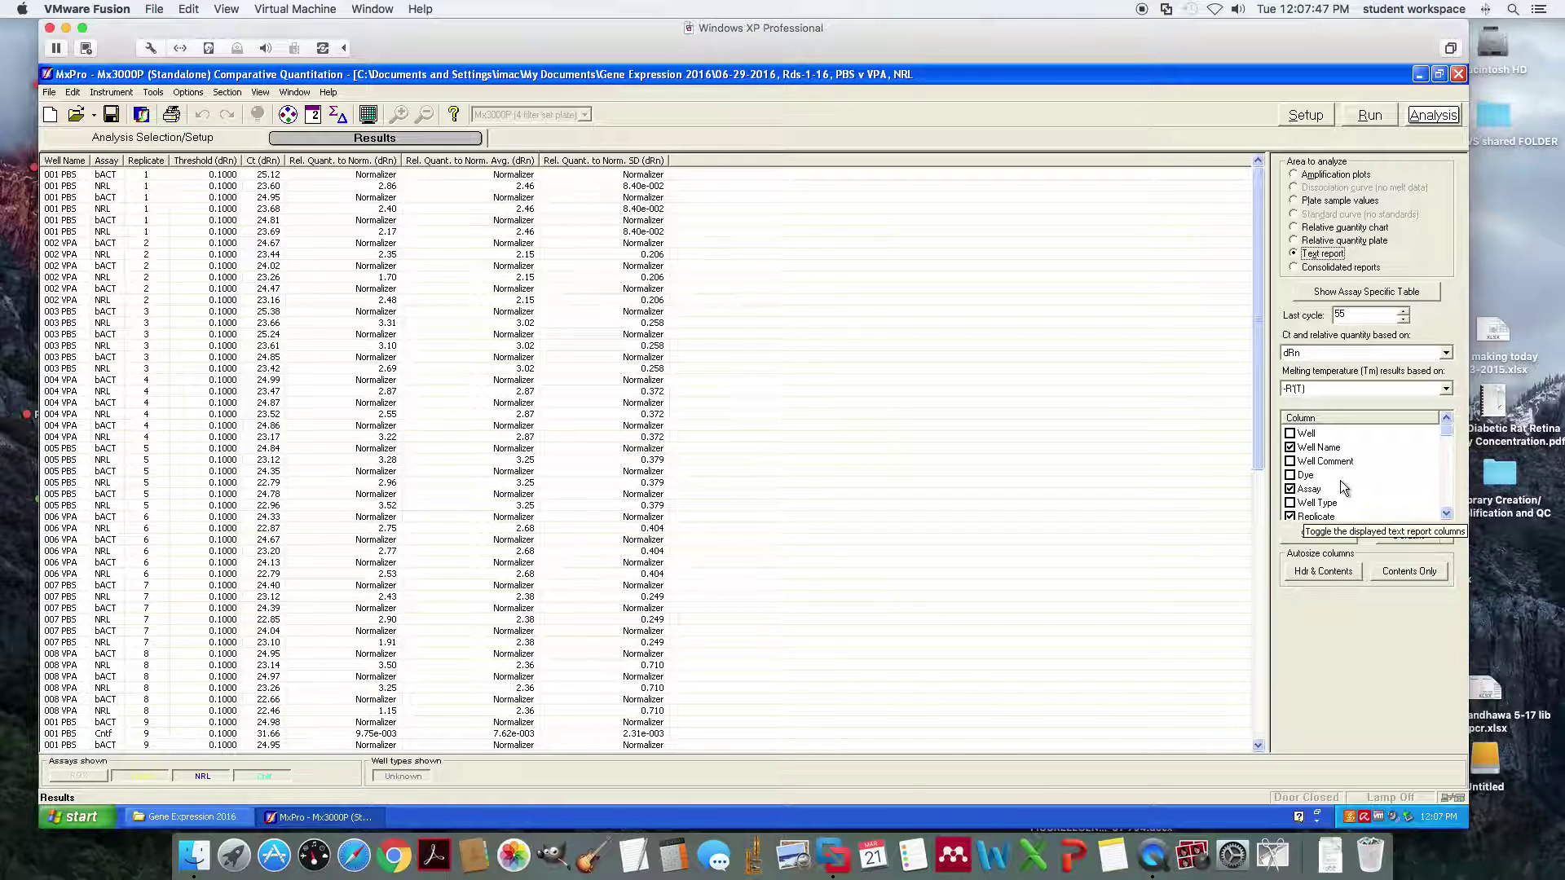
- Hide the bACT rows and enable the Rel. Quant. to Norm. columns in the text report
click(1291, 489)
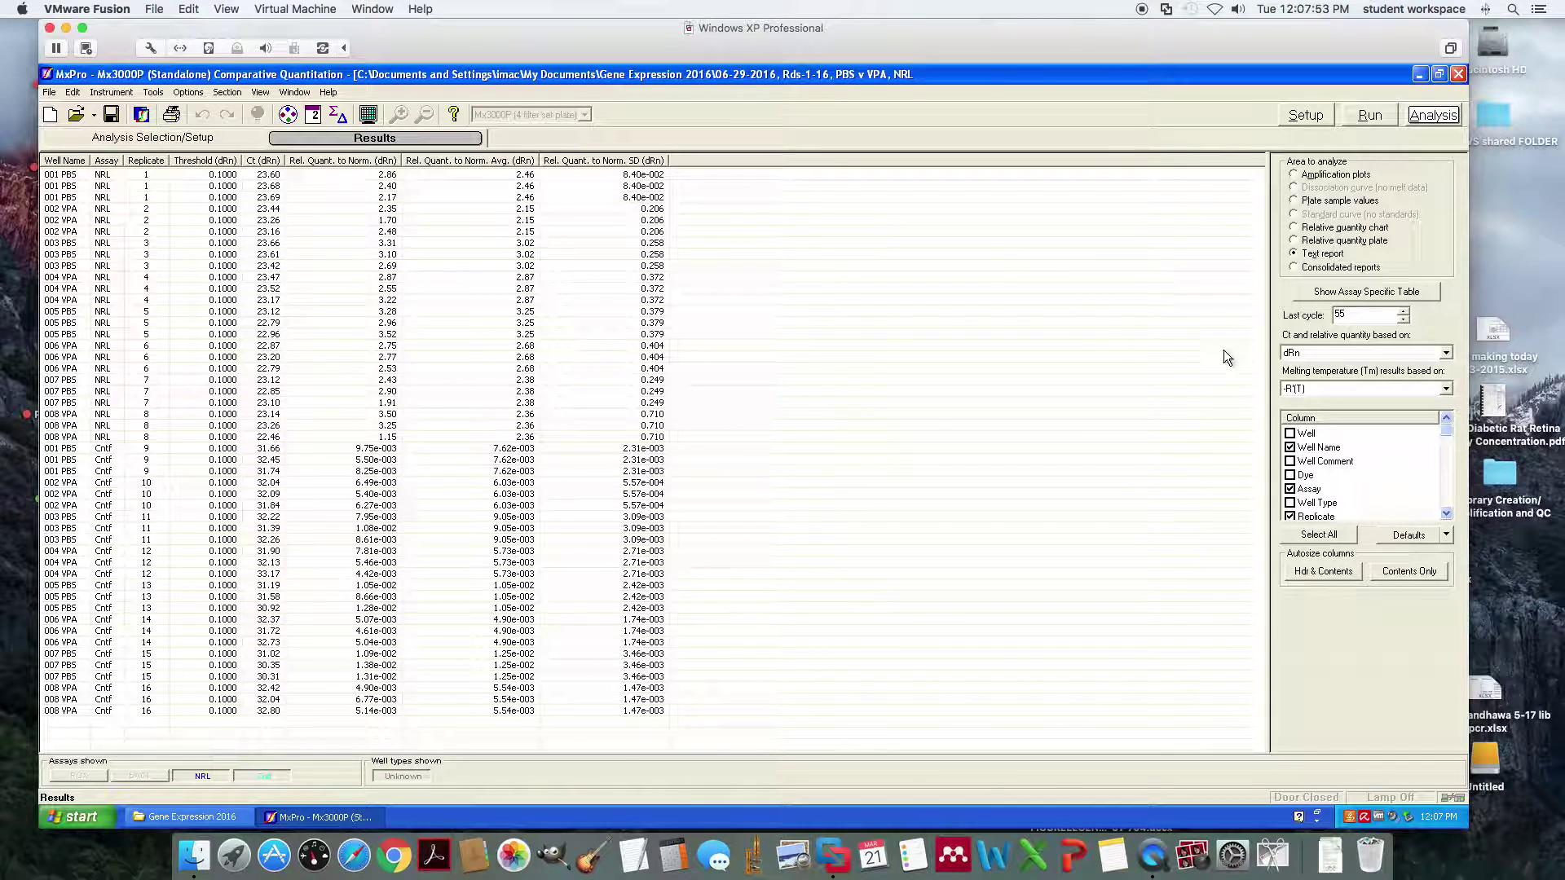
click(1447, 514)
click(1447, 514)
click(1447, 514)
click(1447, 514)
click(1447, 514)
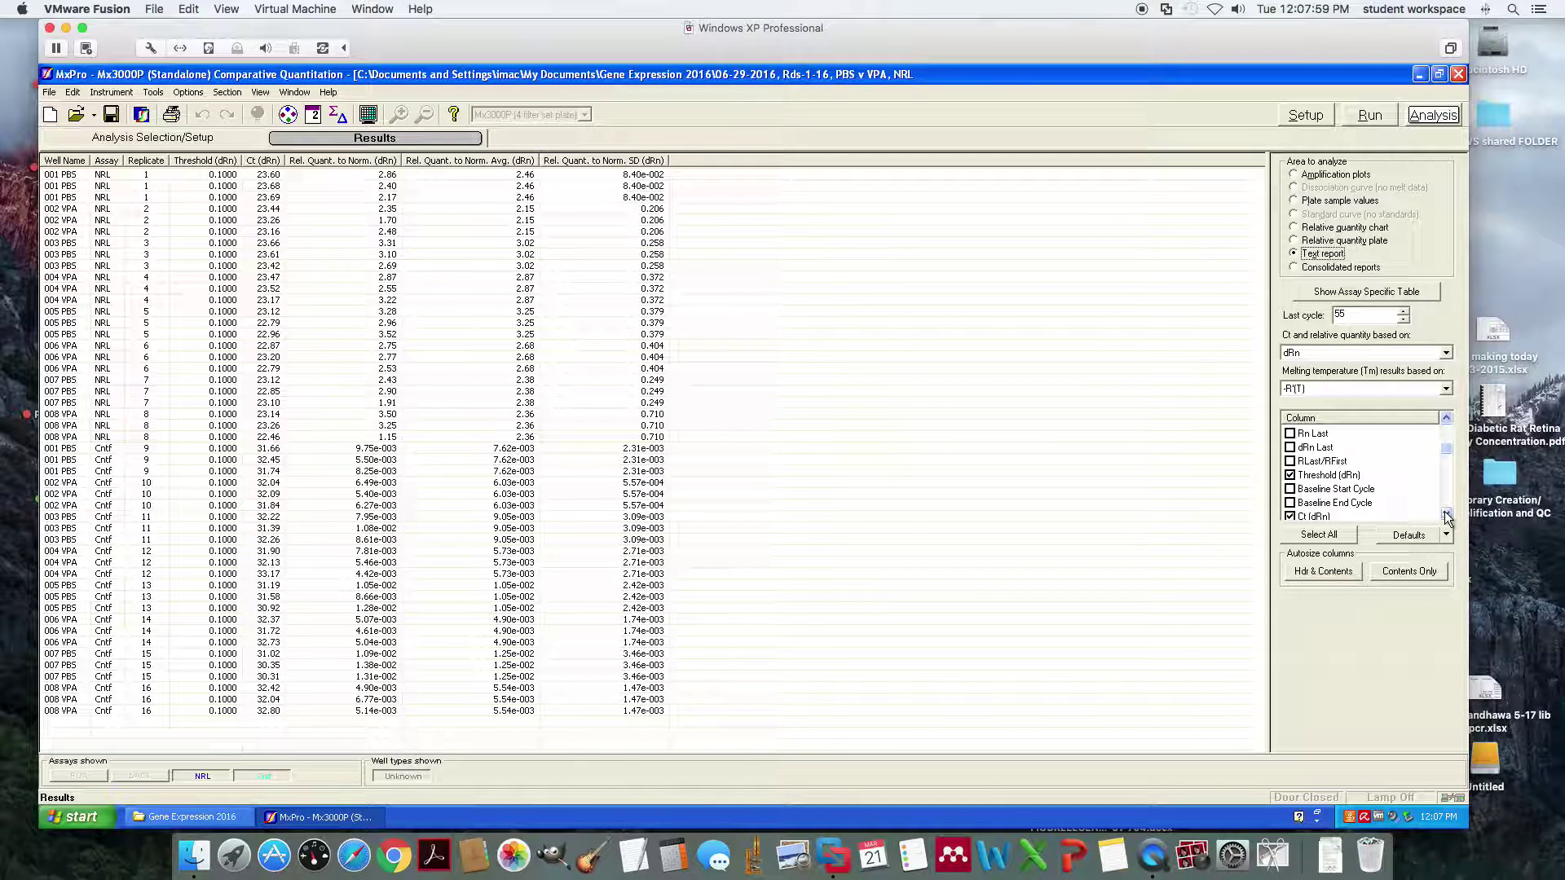
click(1447, 514)
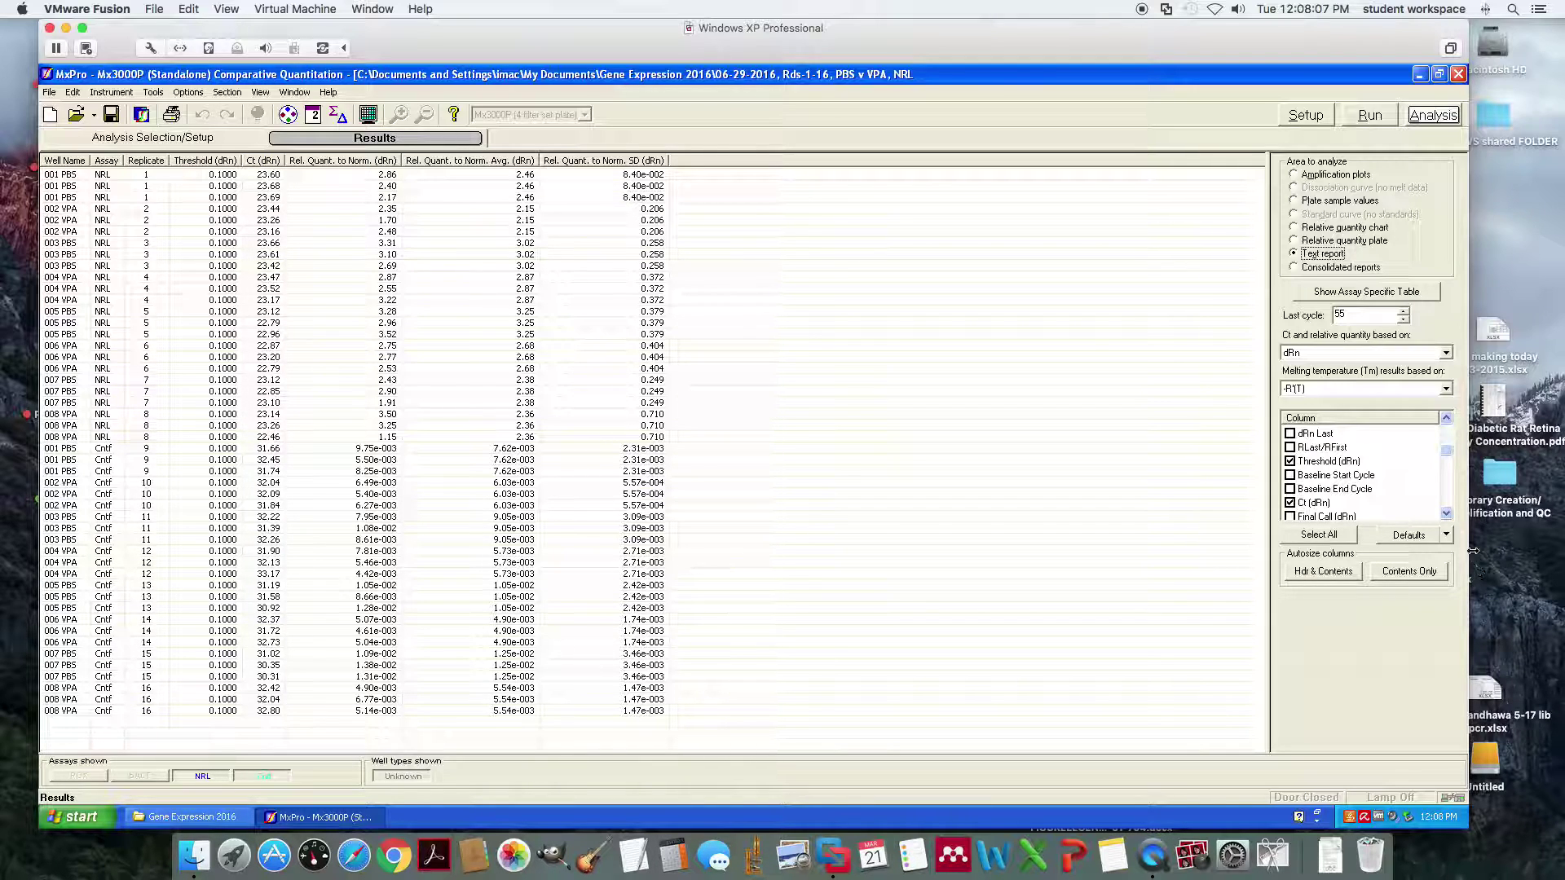
click(1445, 515)
click(1447, 515)
click(1447, 514)
click(1447, 514)
click(1447, 514)
click(1447, 516)
click(1447, 515)
click(1447, 515)
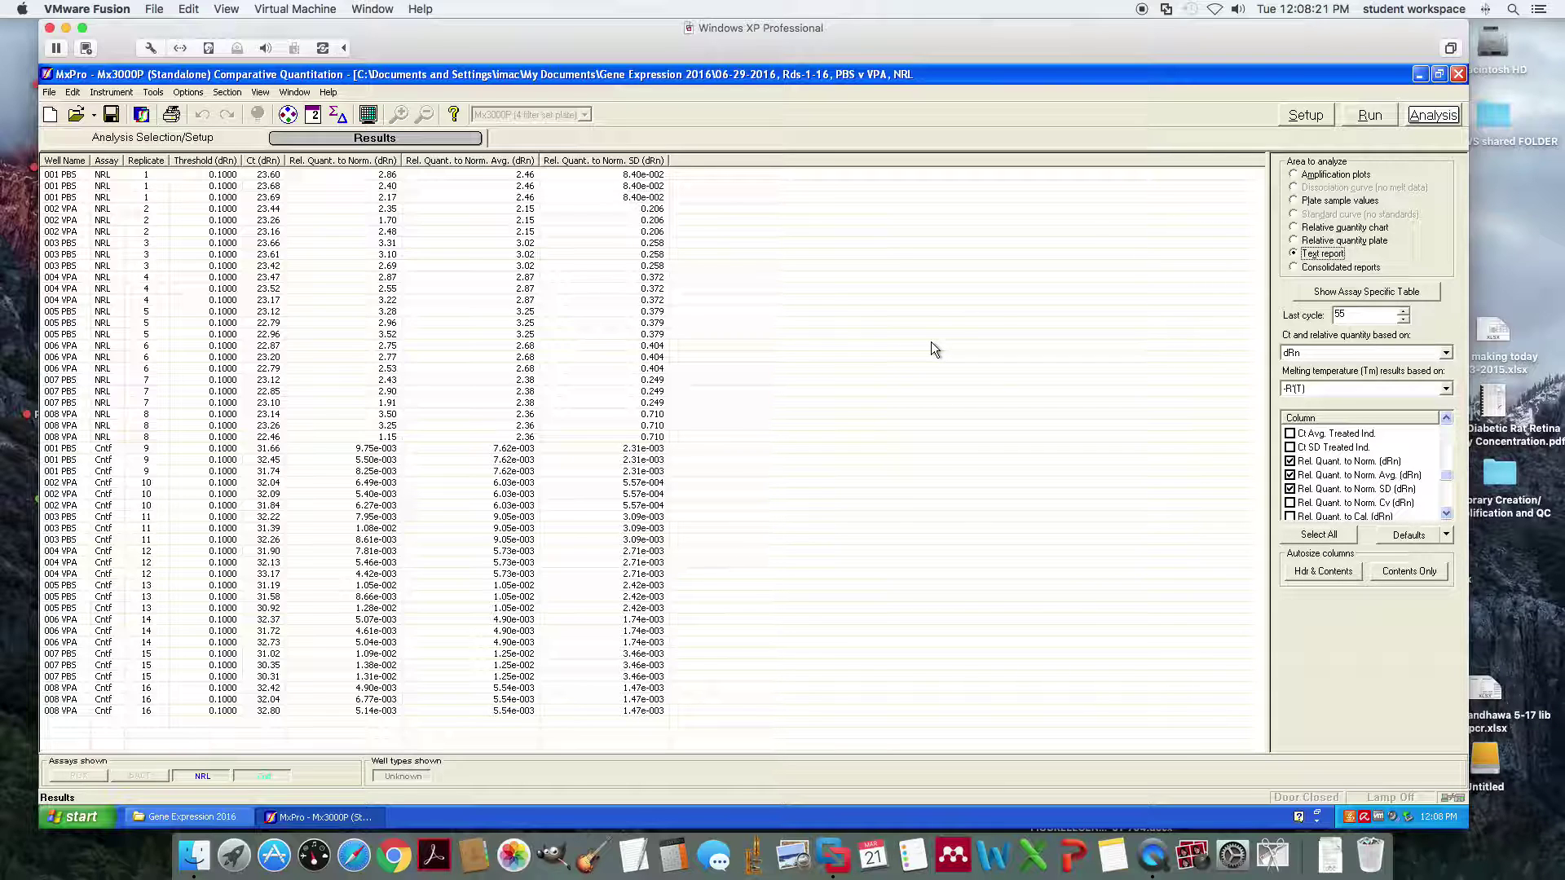
- Copy every row of the results table and launch Excel
click(57, 175)
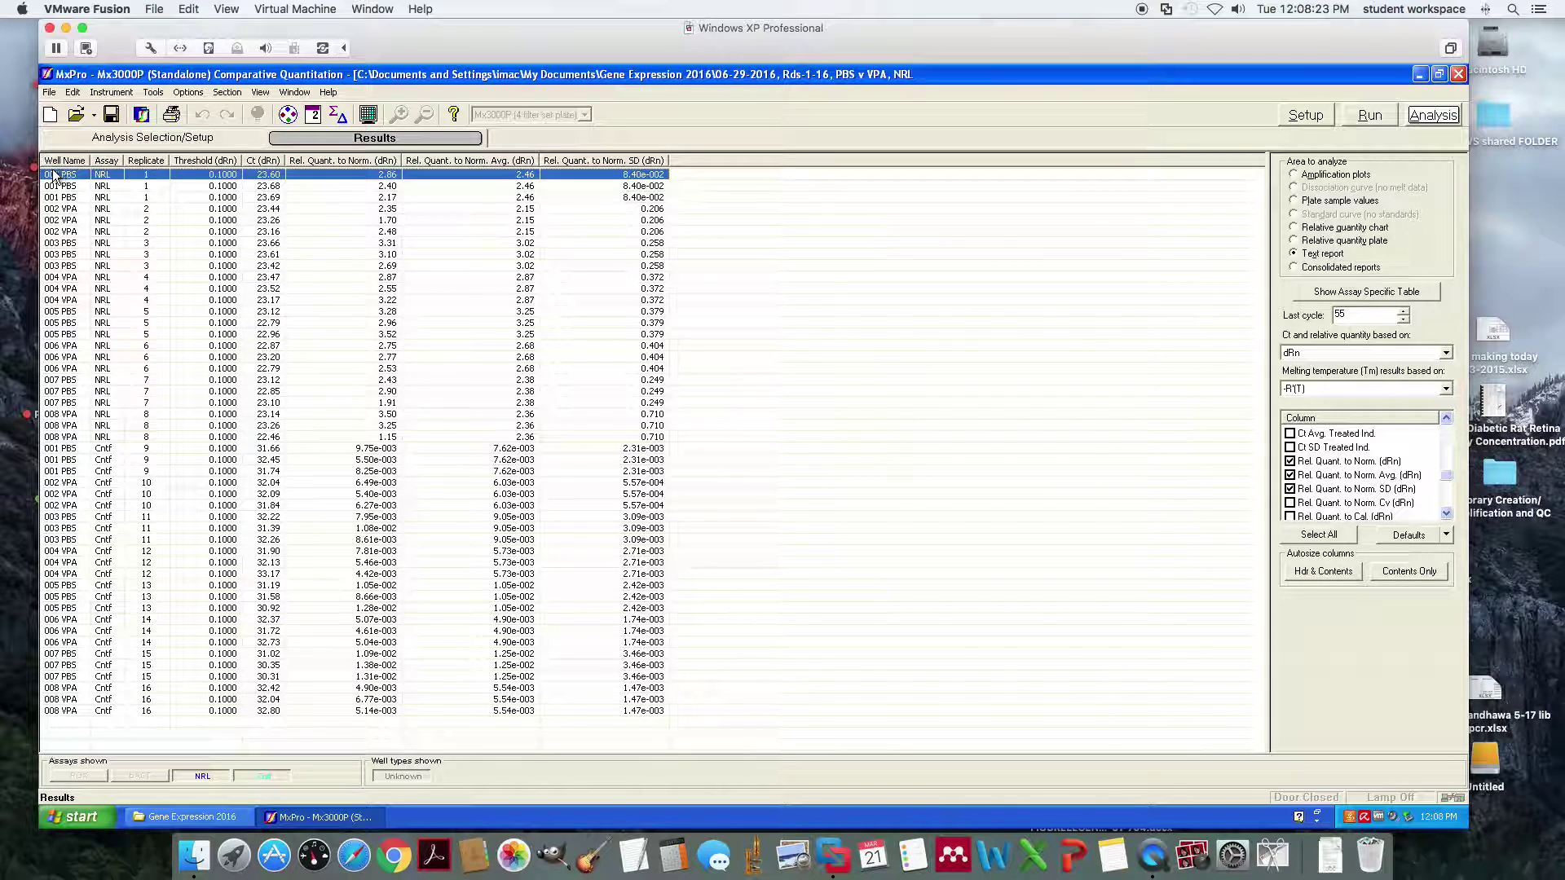
shift+click(67, 709)
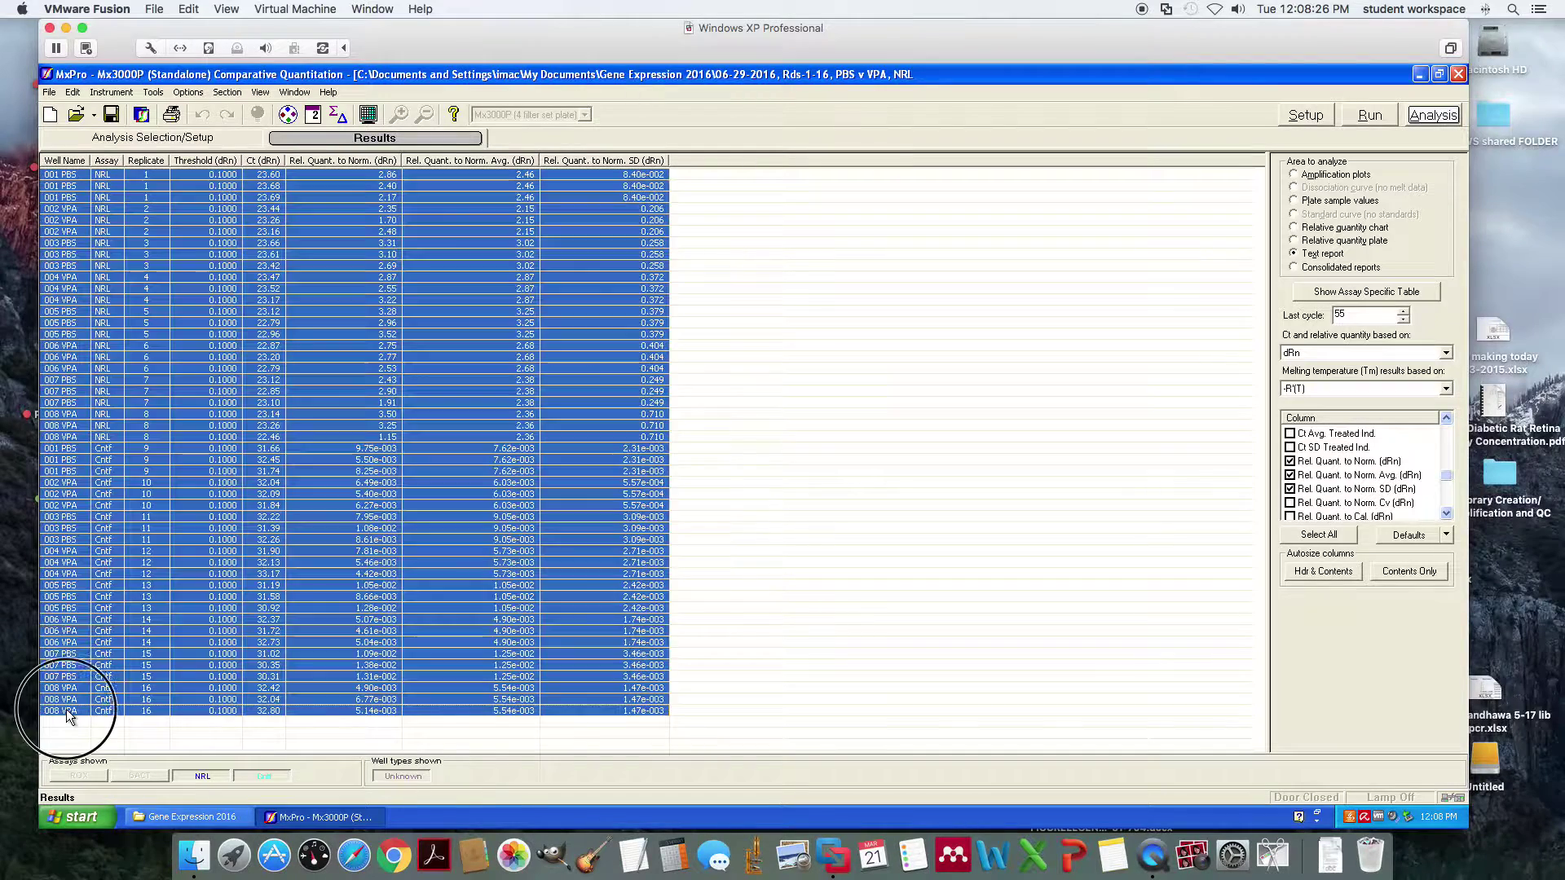
right_click(67, 174)
click(126, 259)
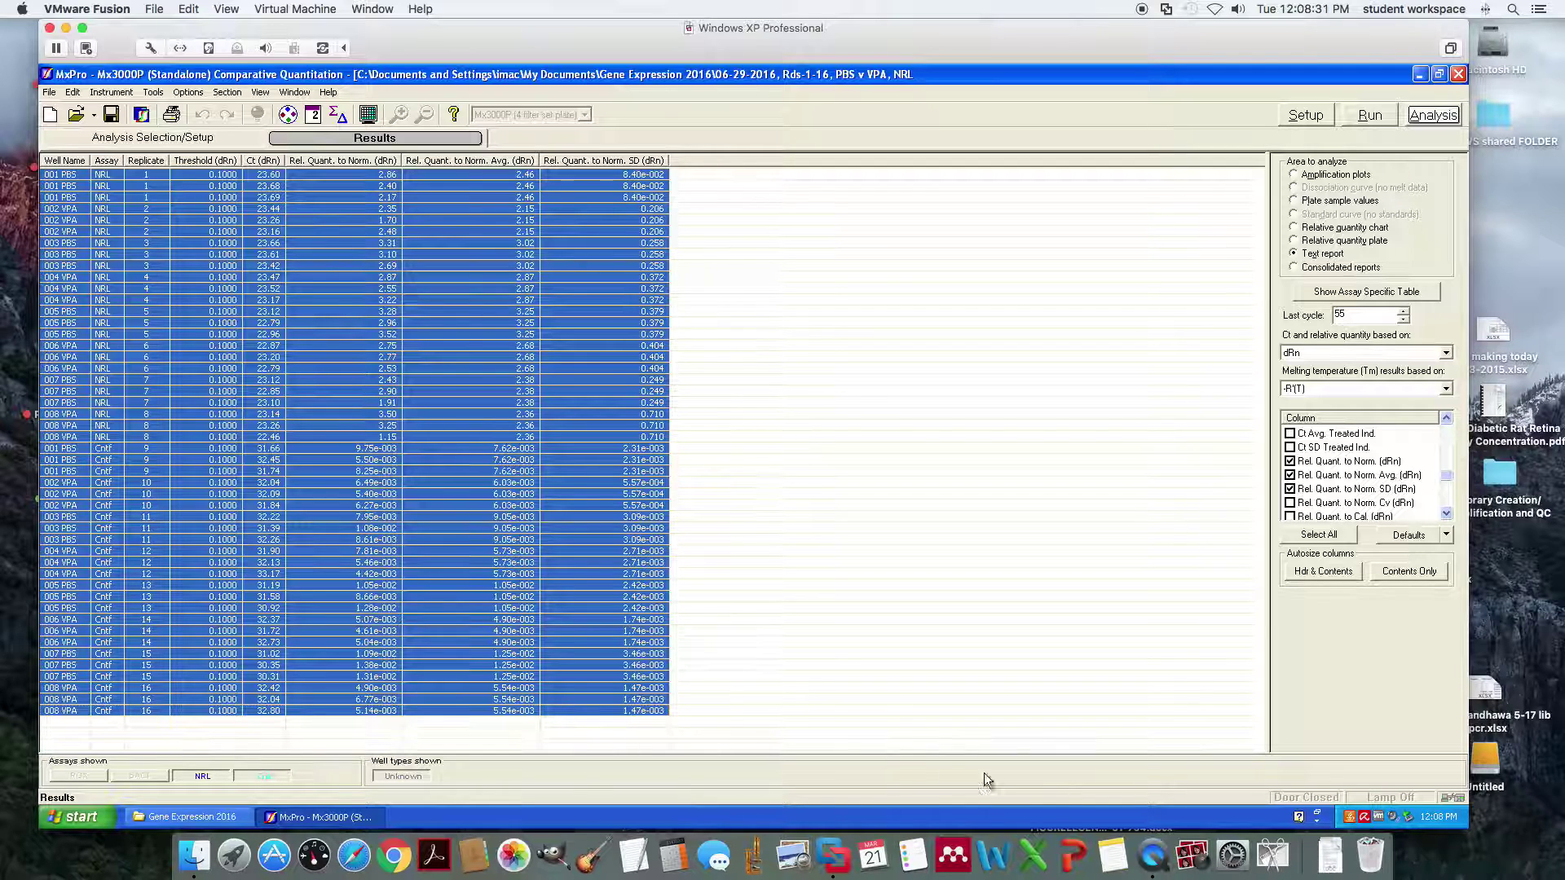
click(1041, 862)
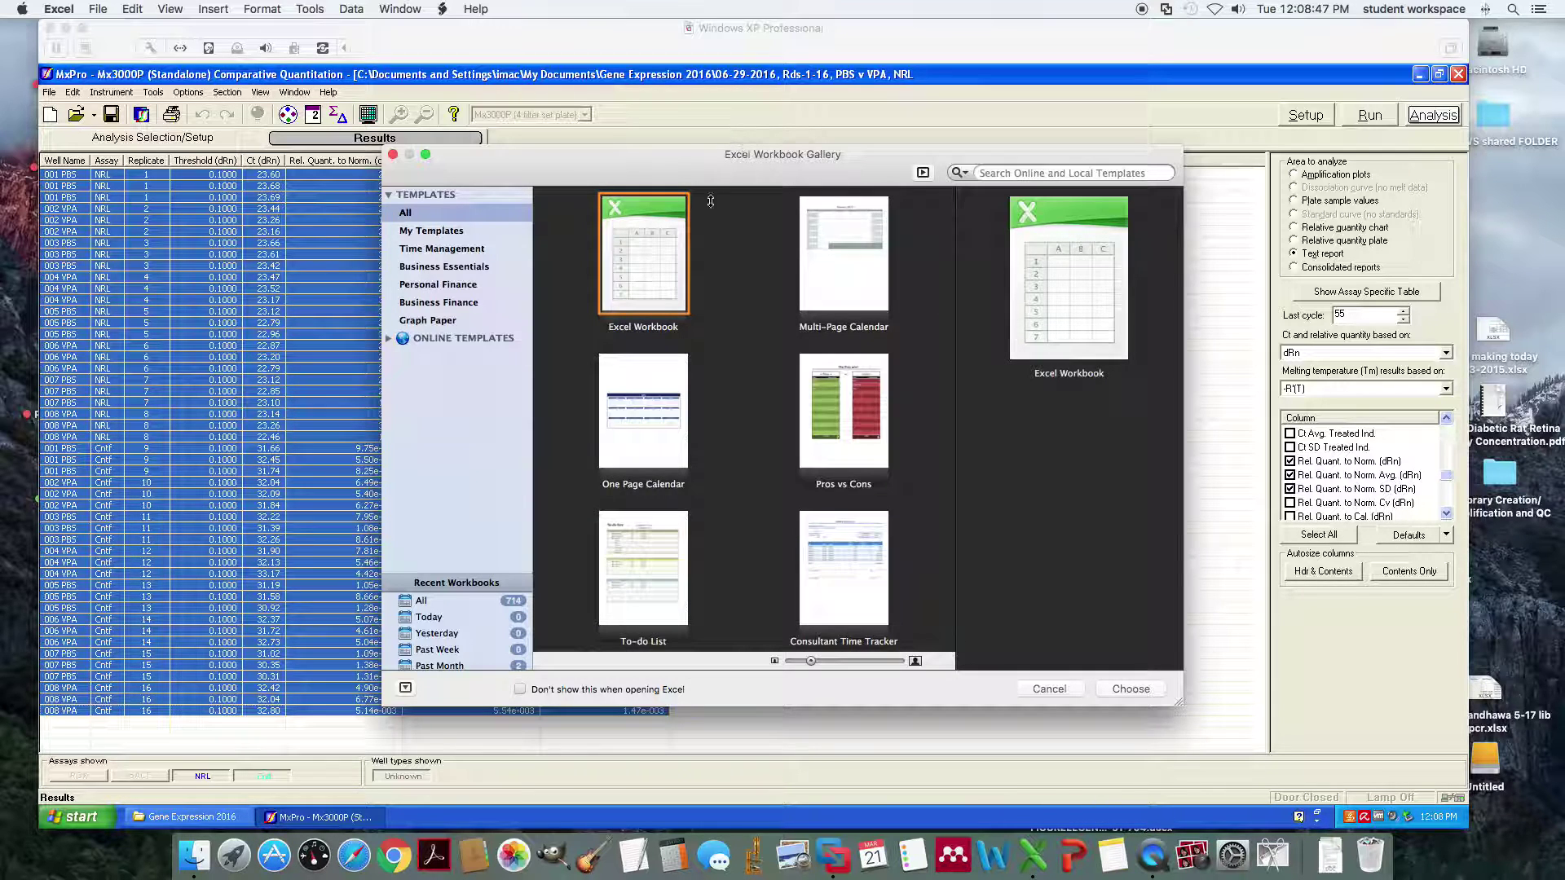
- Open a blank workbook from the Excel Workbook Gallery and select cell A5
click(640, 237)
double_click(639, 237)
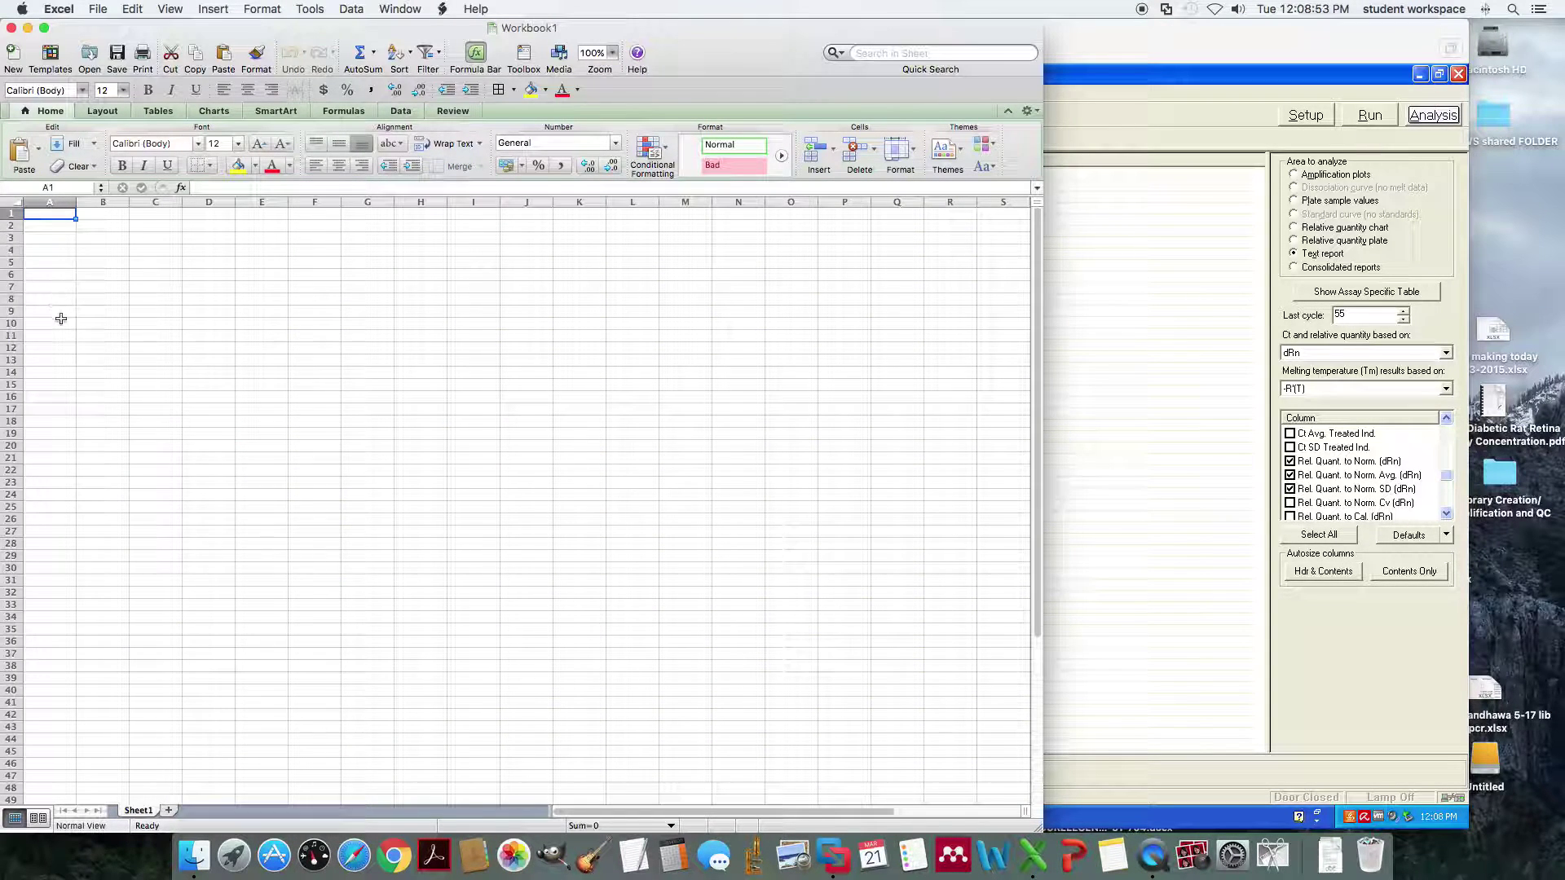
click(51, 265)
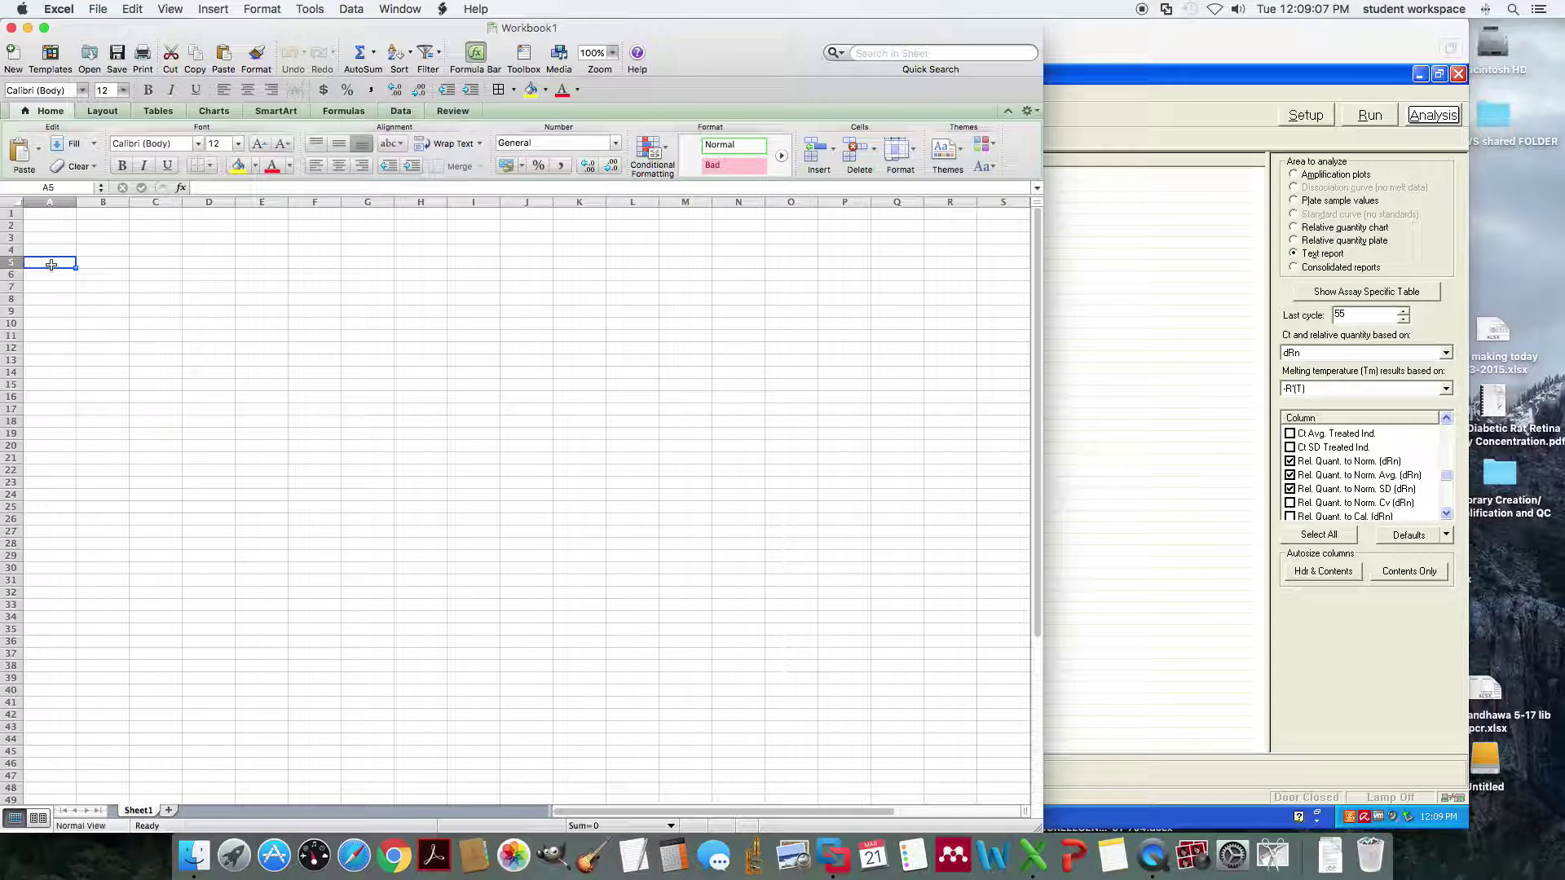
- Paste the MxPro results at A5, set them in Helvetica, and bold header row 5
key(super+v)
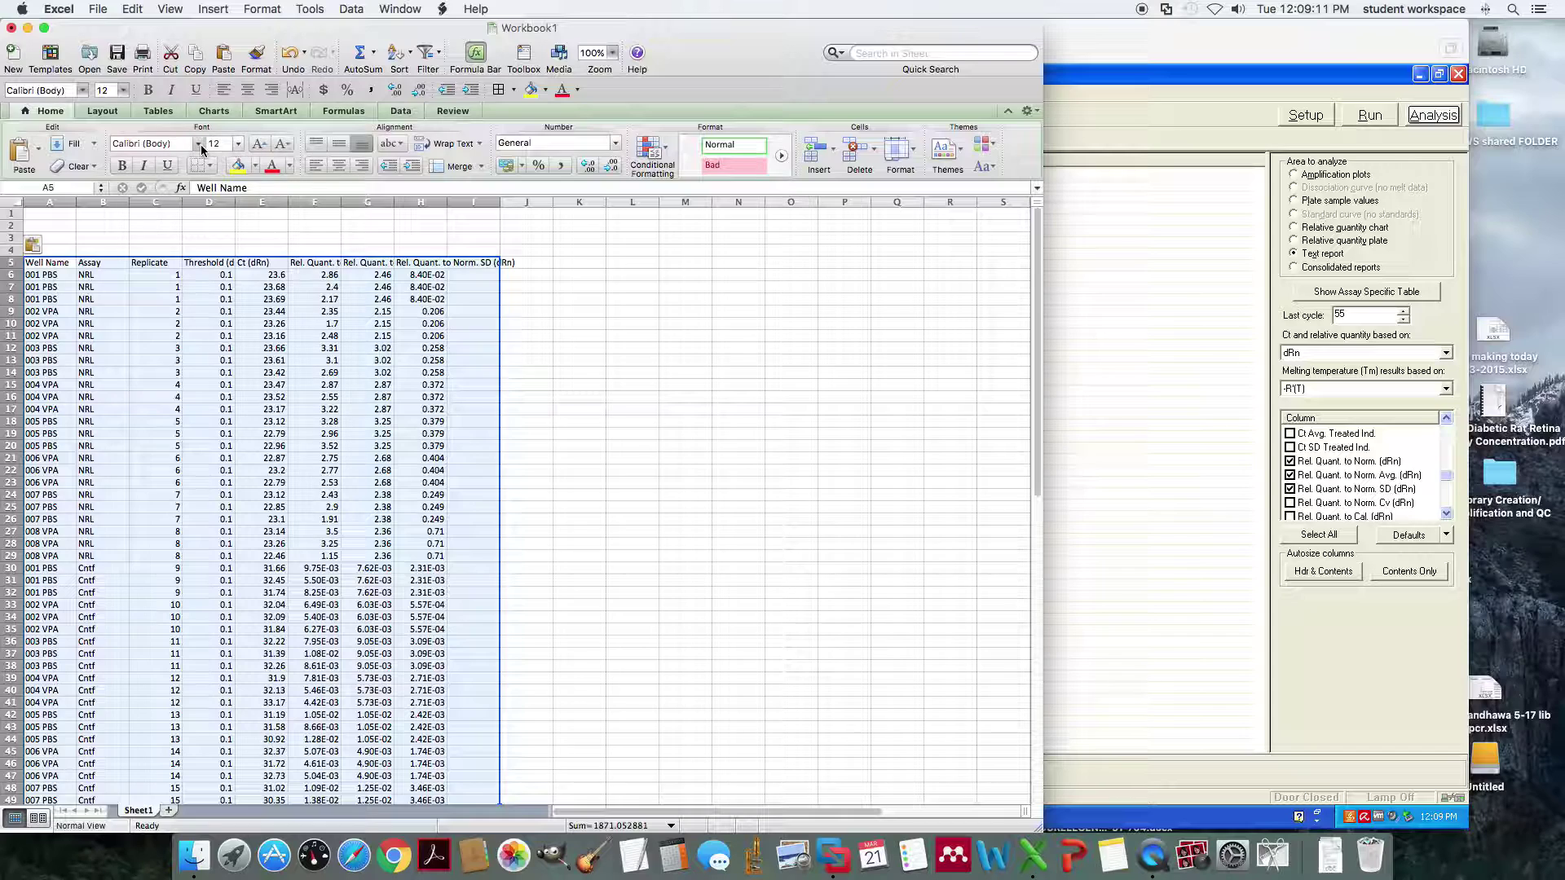
click(198, 145)
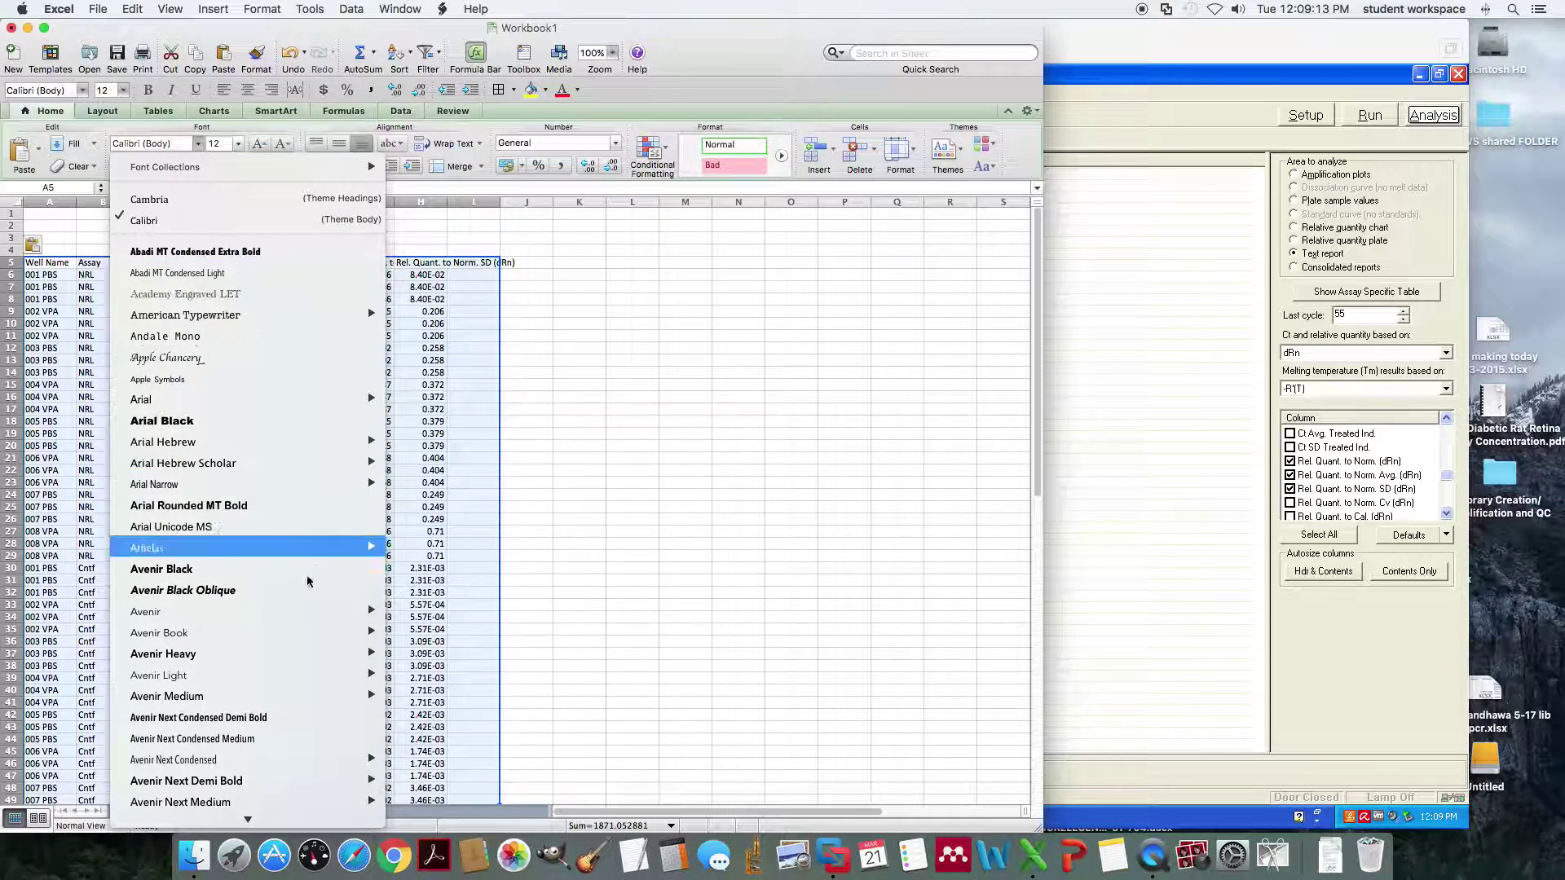
scroll(303, 573, down, 5)
scroll(303, 573, down, 5)
scroll(301, 571, down, 5)
scroll(302, 571, down, 5)
scroll(302, 570, down, 3)
scroll(301, 570, down, 3)
scroll(302, 570, down, 3)
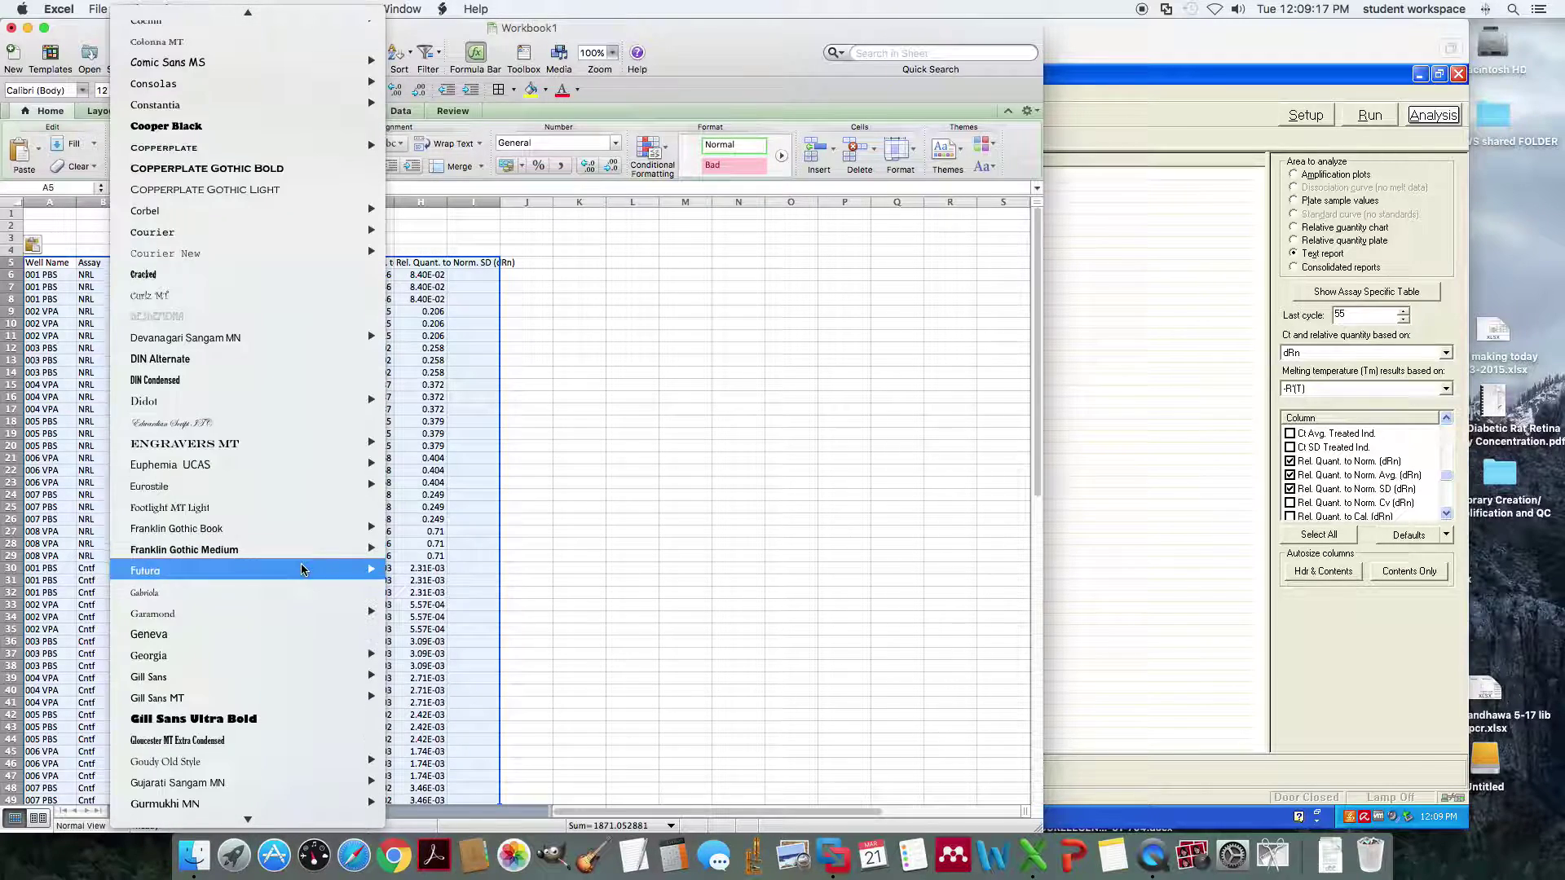
scroll(302, 569, down, 1)
scroll(298, 571, down, 1)
scroll(294, 574, down, 3)
click(286, 585)
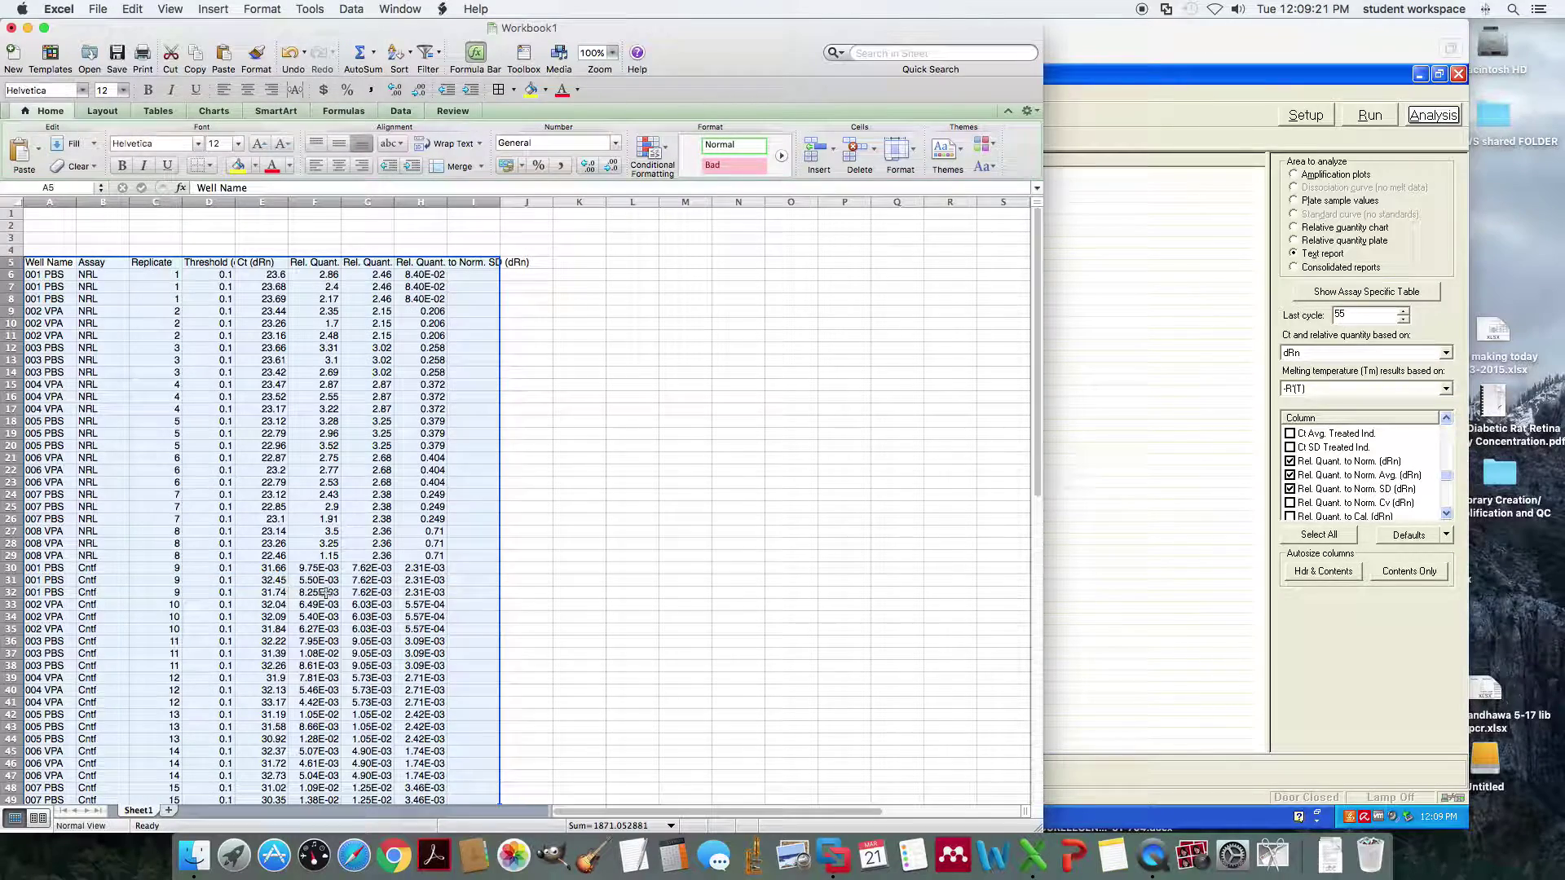
click(10, 263)
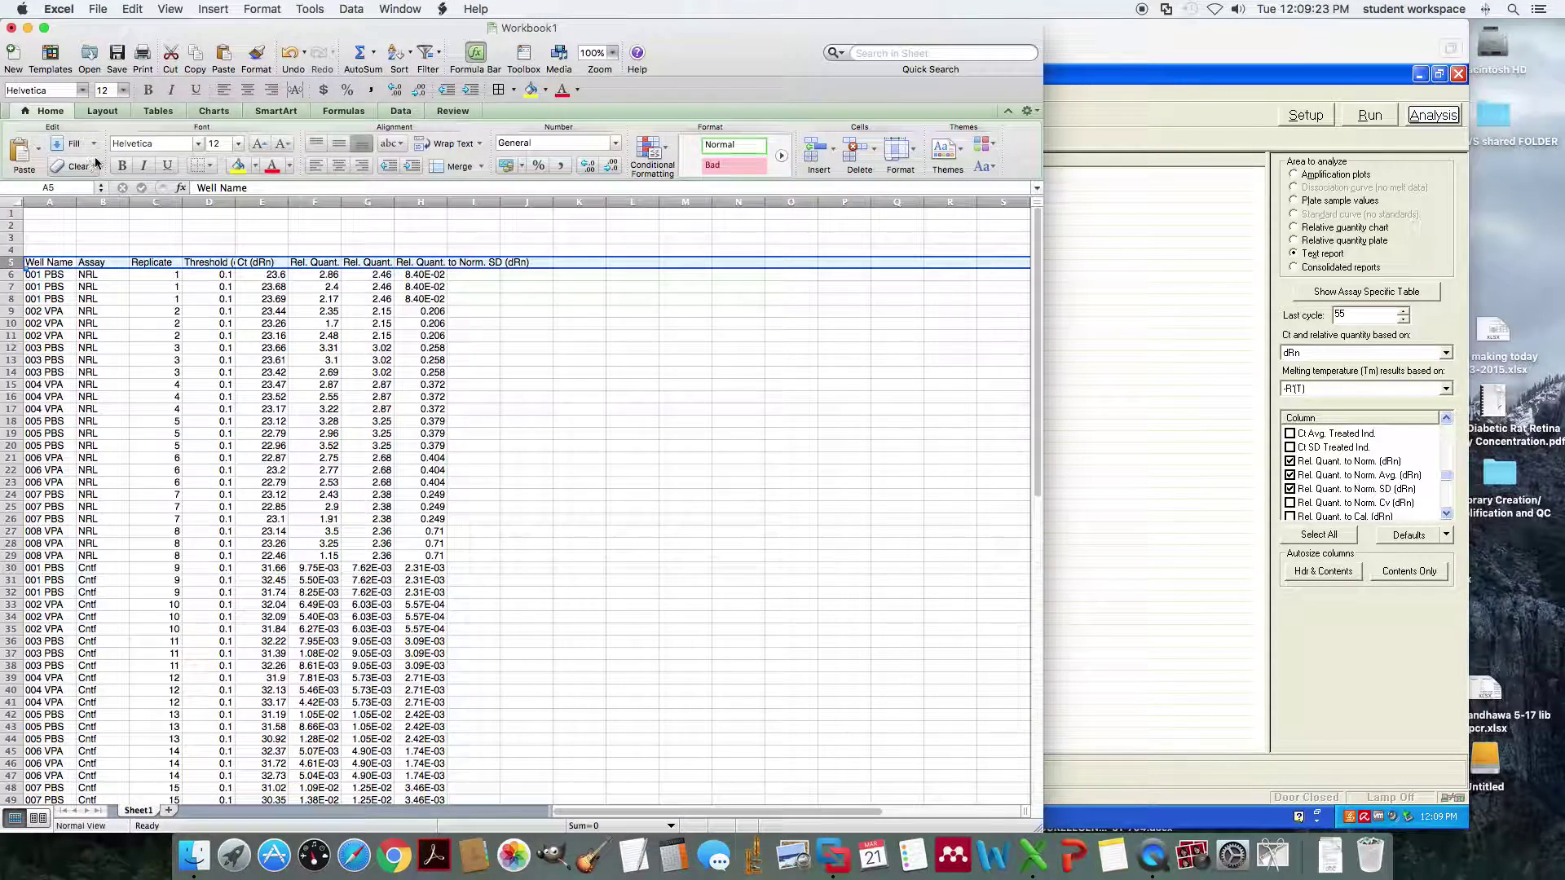
click(121, 166)
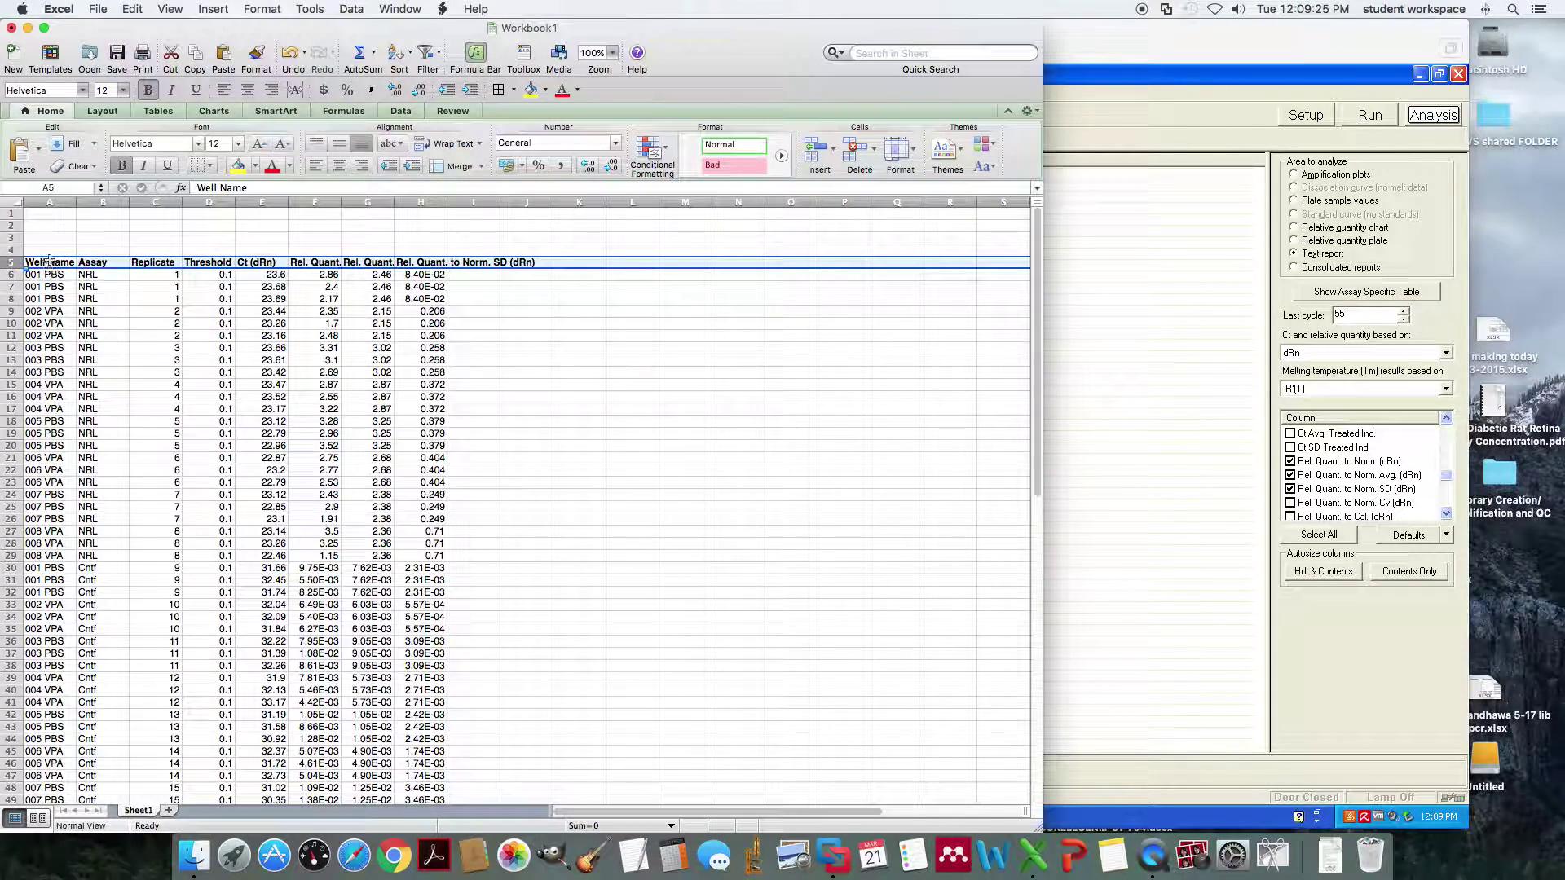
- Center the contents of A5:H59 and widen columns B through F to fit their headers
drag(50, 261, 407, 588)
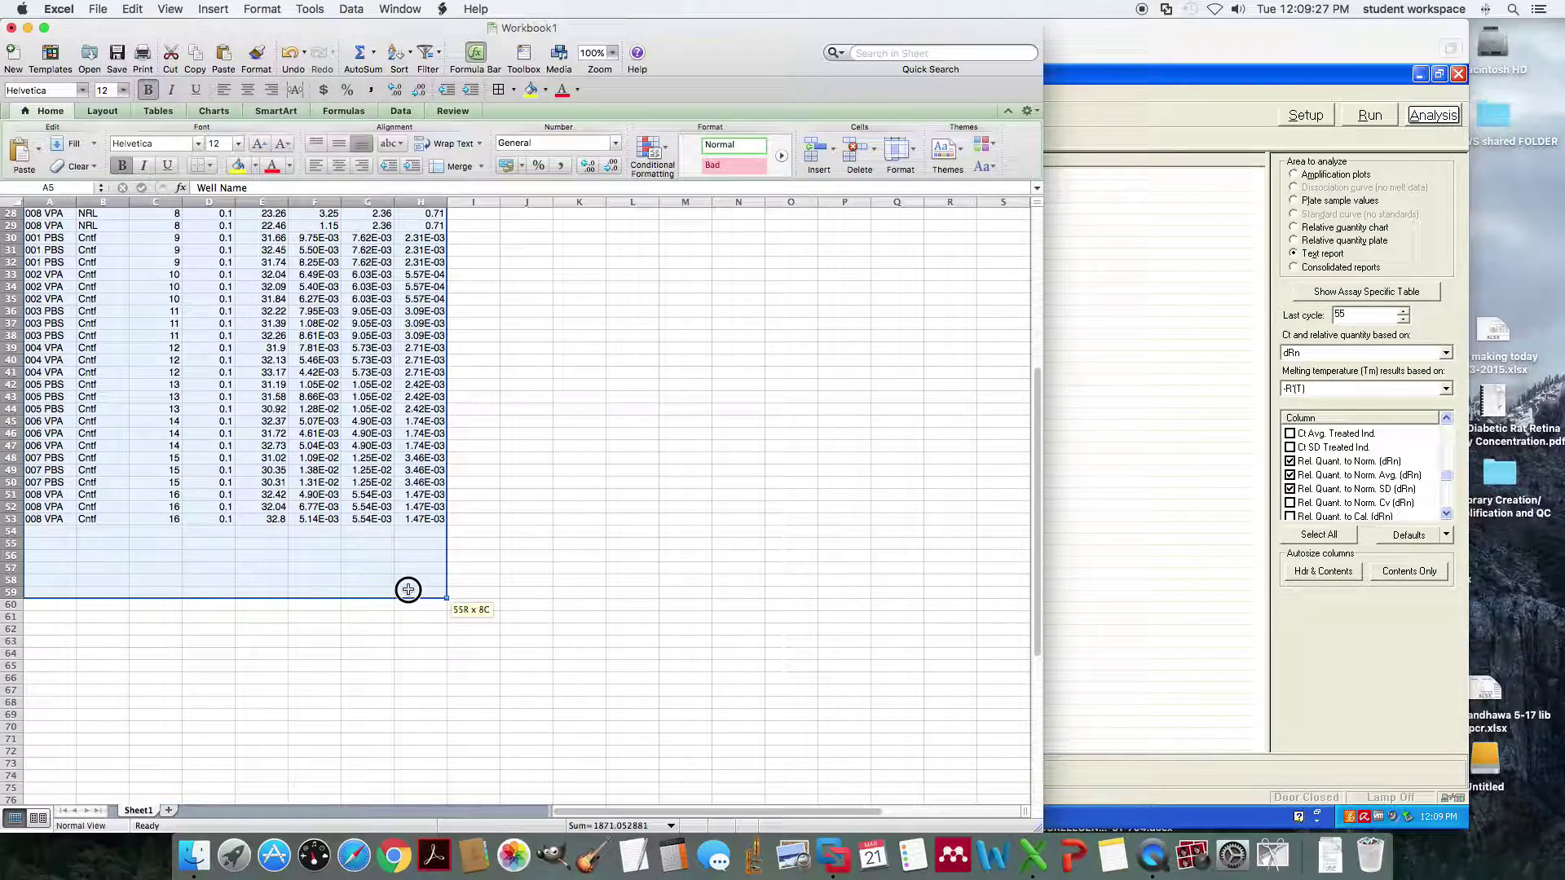
click(338, 147)
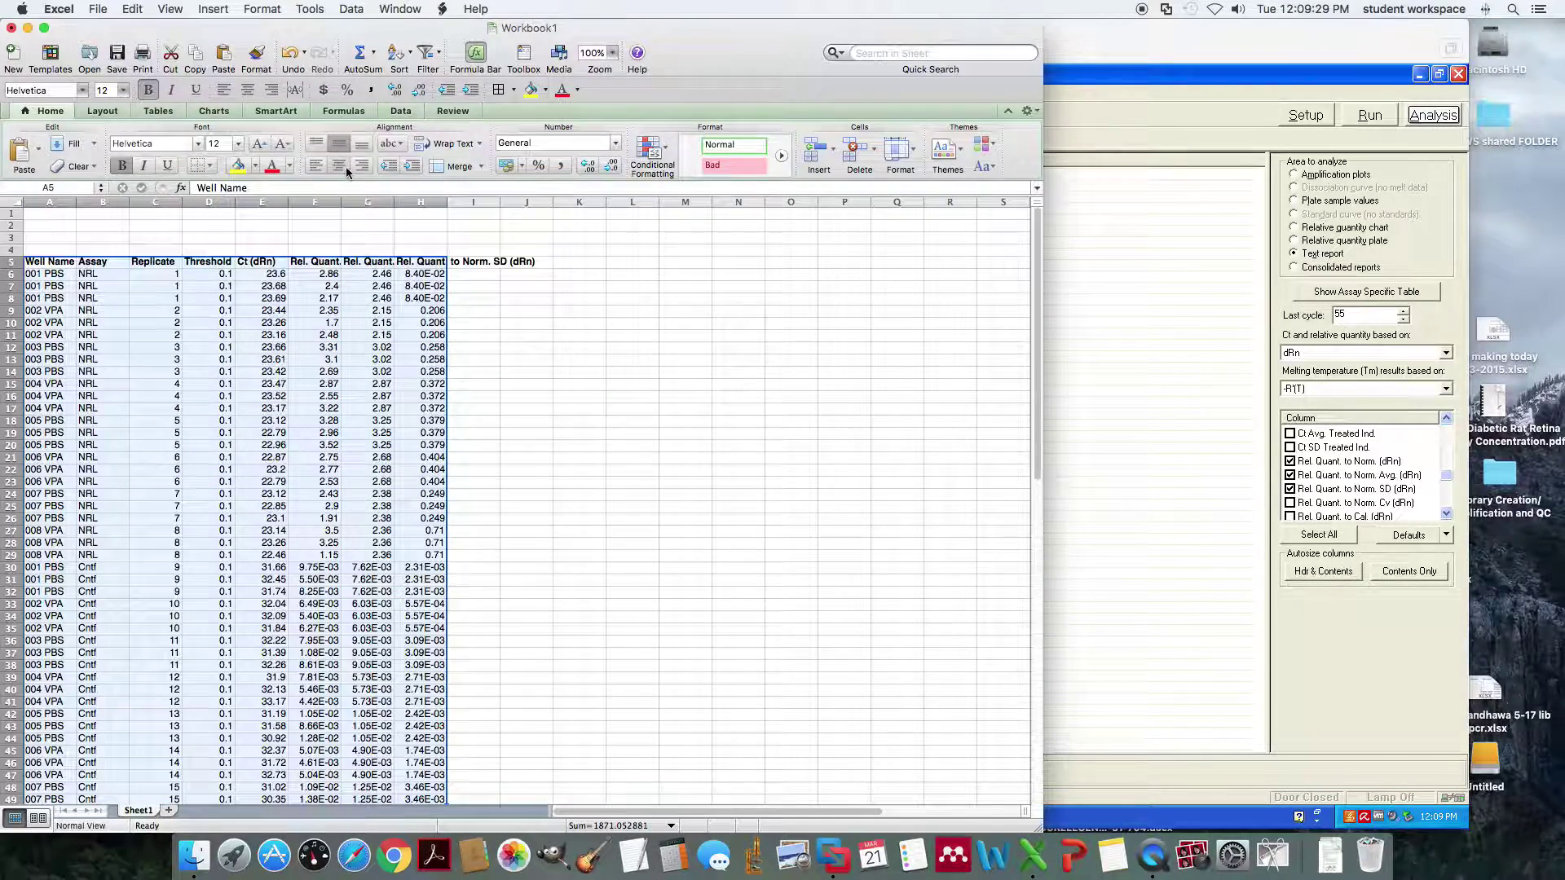
double_click(134, 202)
drag(248, 202, 261, 202)
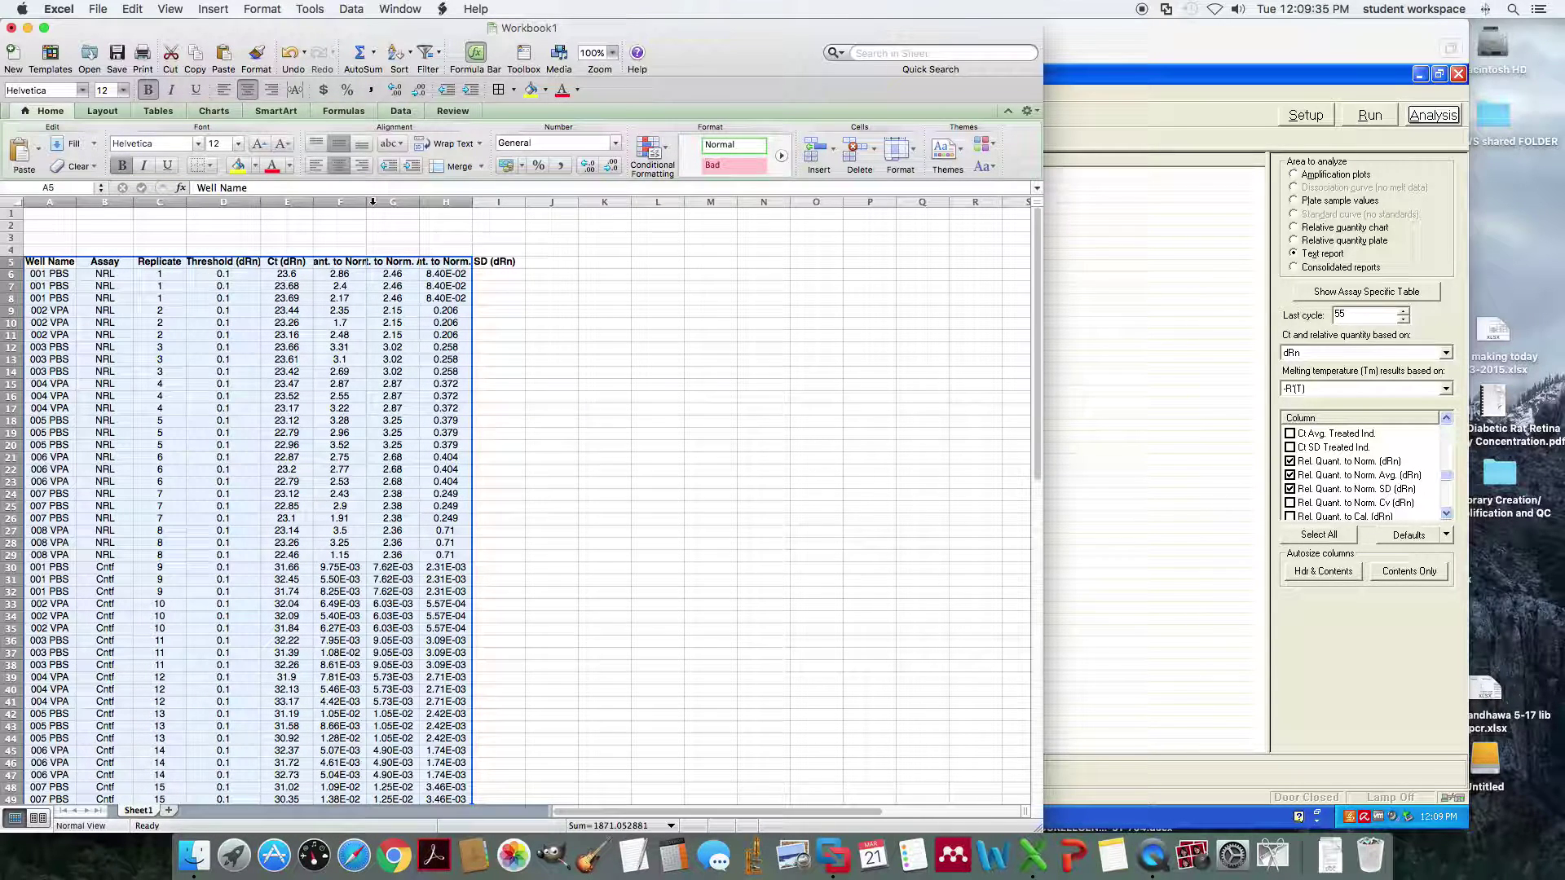
mouse_move(371, 202)
mouse_down()
mouse_move(795, 204)
mouse_move(775, 203)
mouse_up()
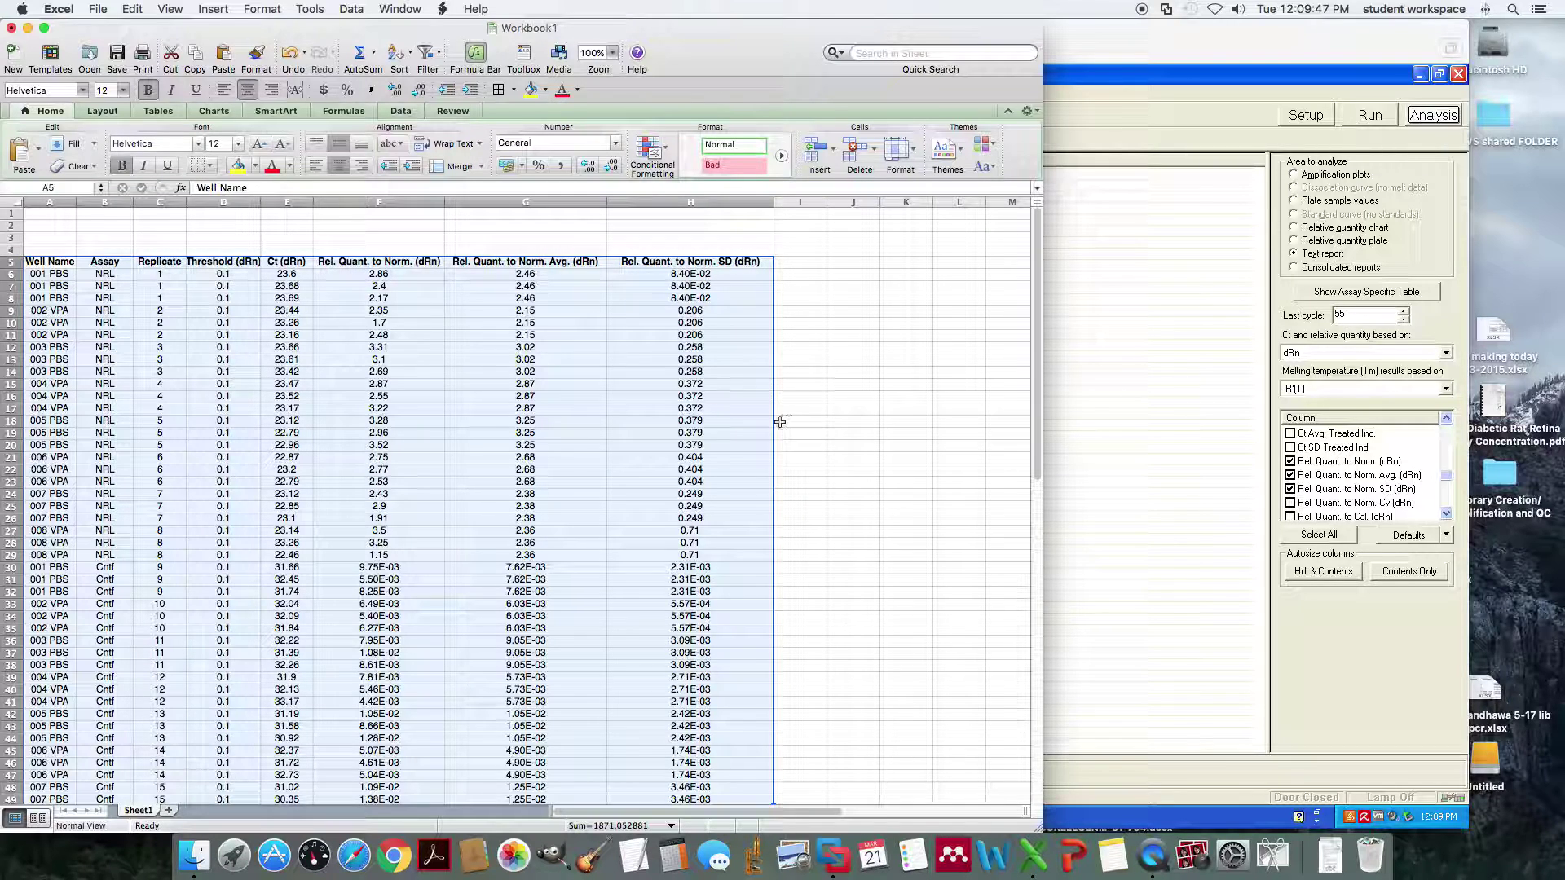
- Set the row 5 header text to font size 14
click(8, 261)
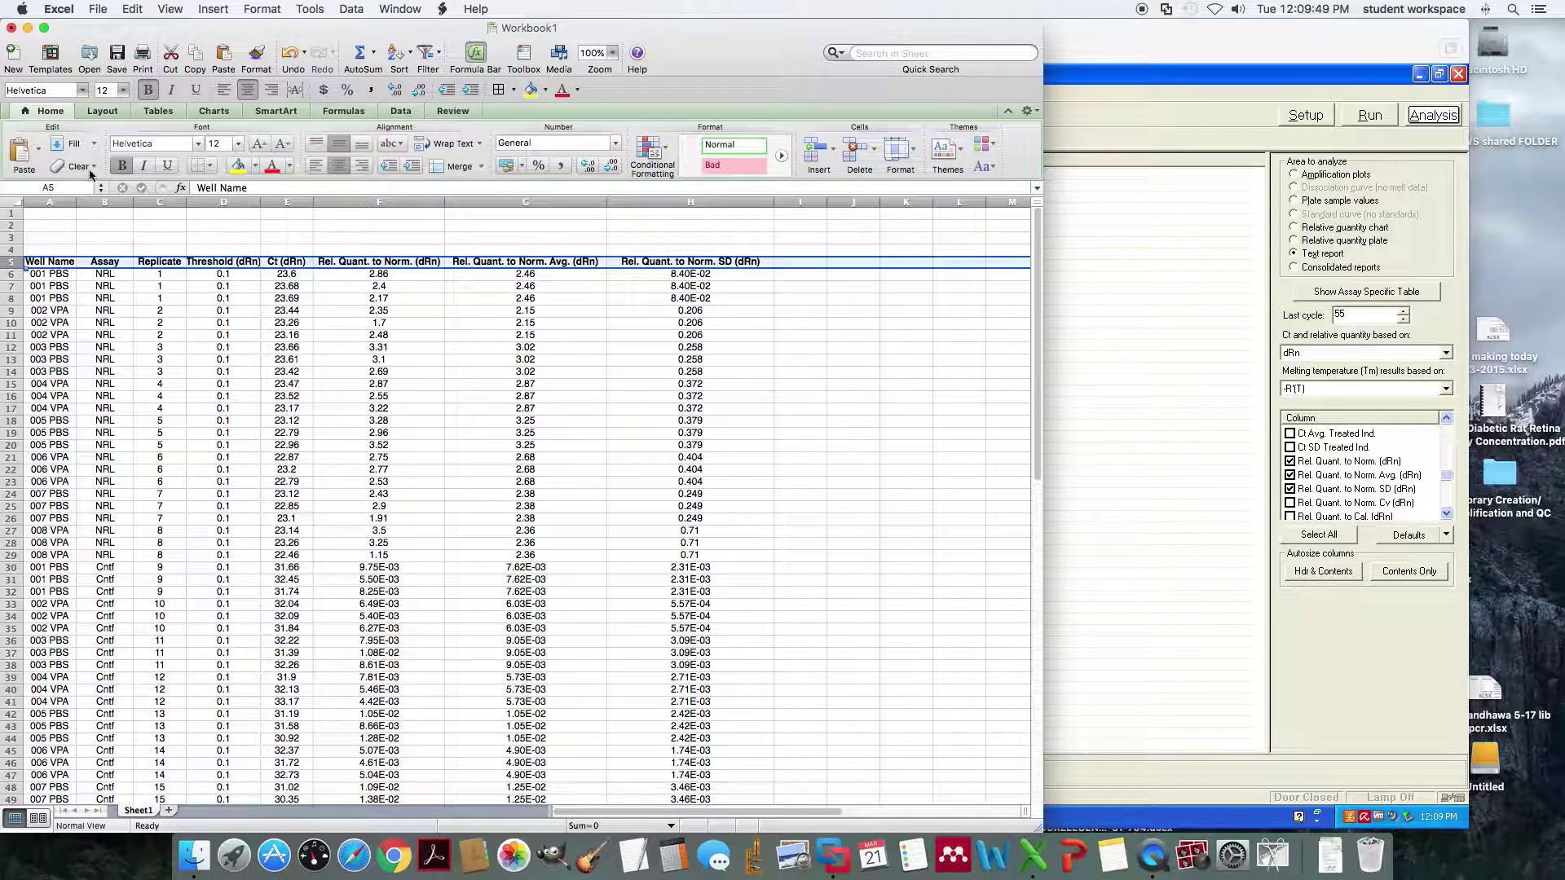
click(238, 145)
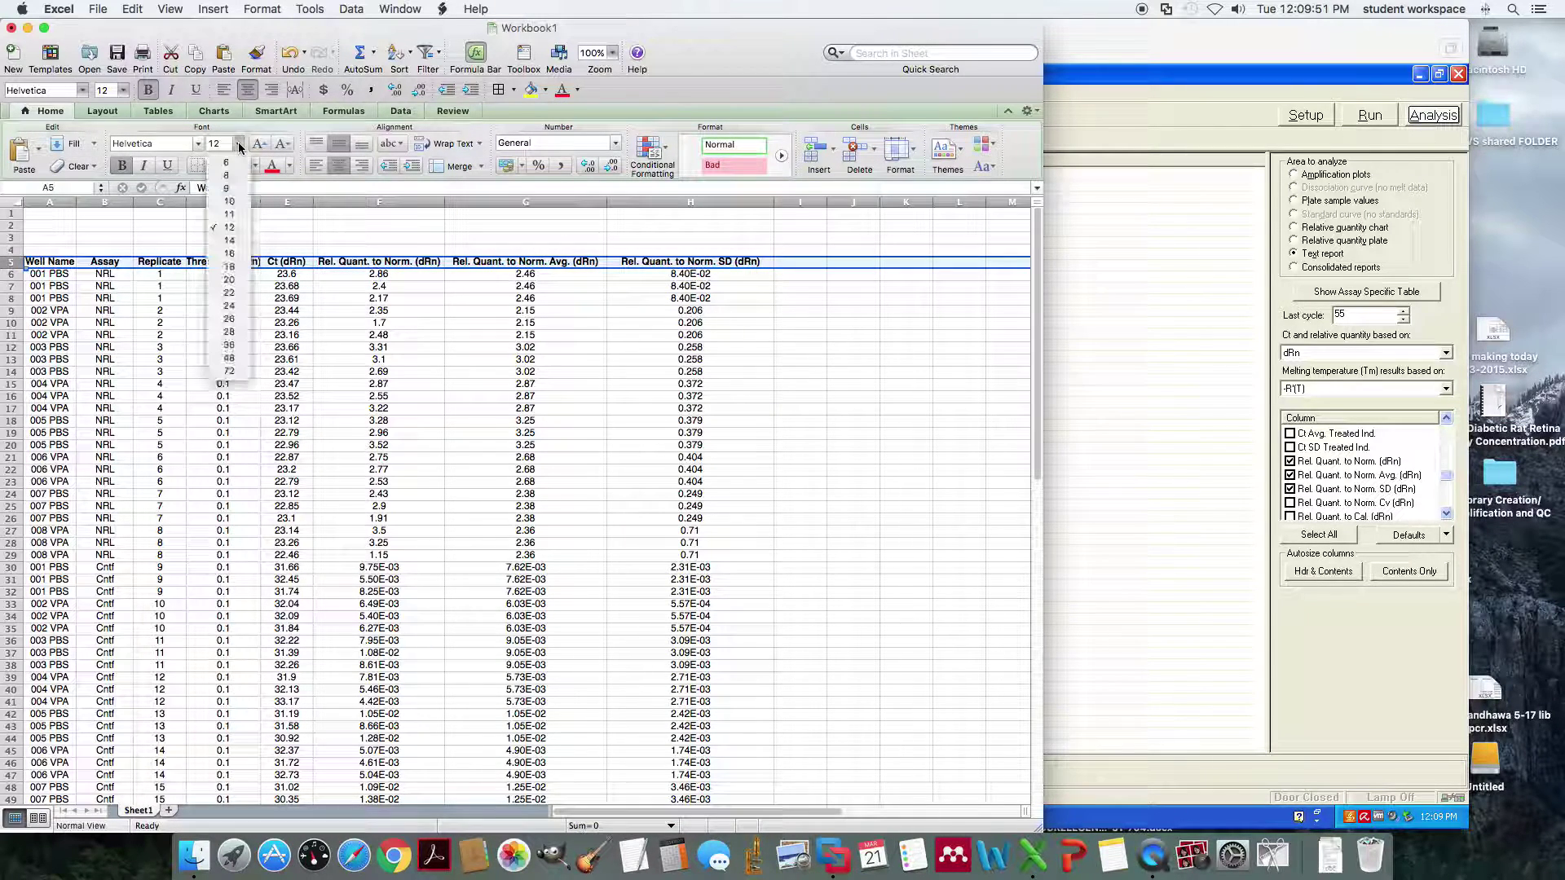
click(230, 241)
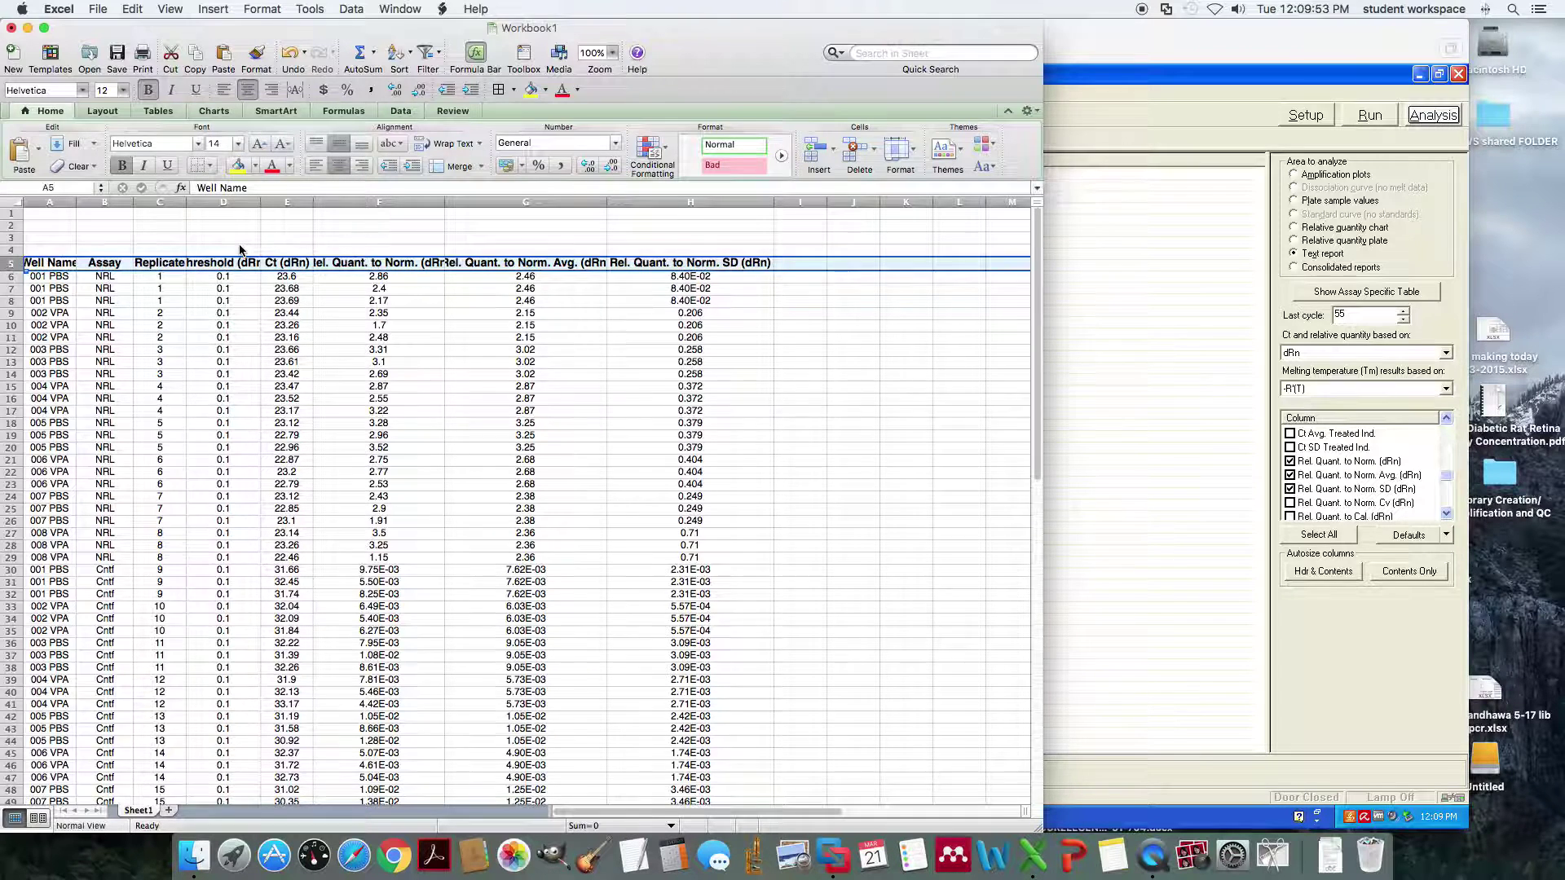
click(118, 232)
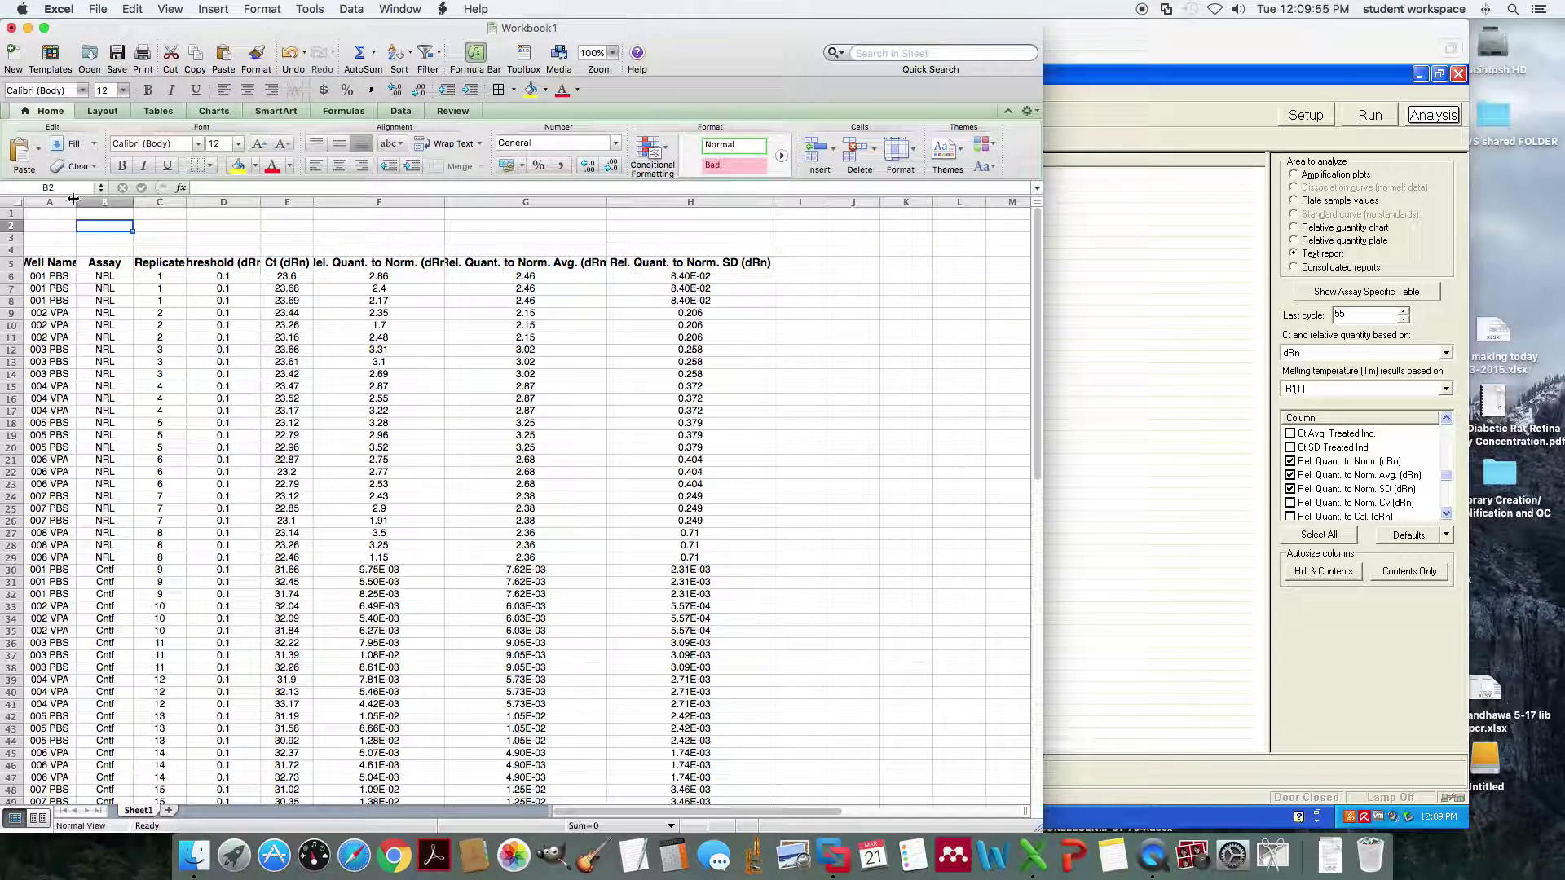
- Widen columns A, E, F and G so the headers read in full
drag(75, 202, 92, 201)
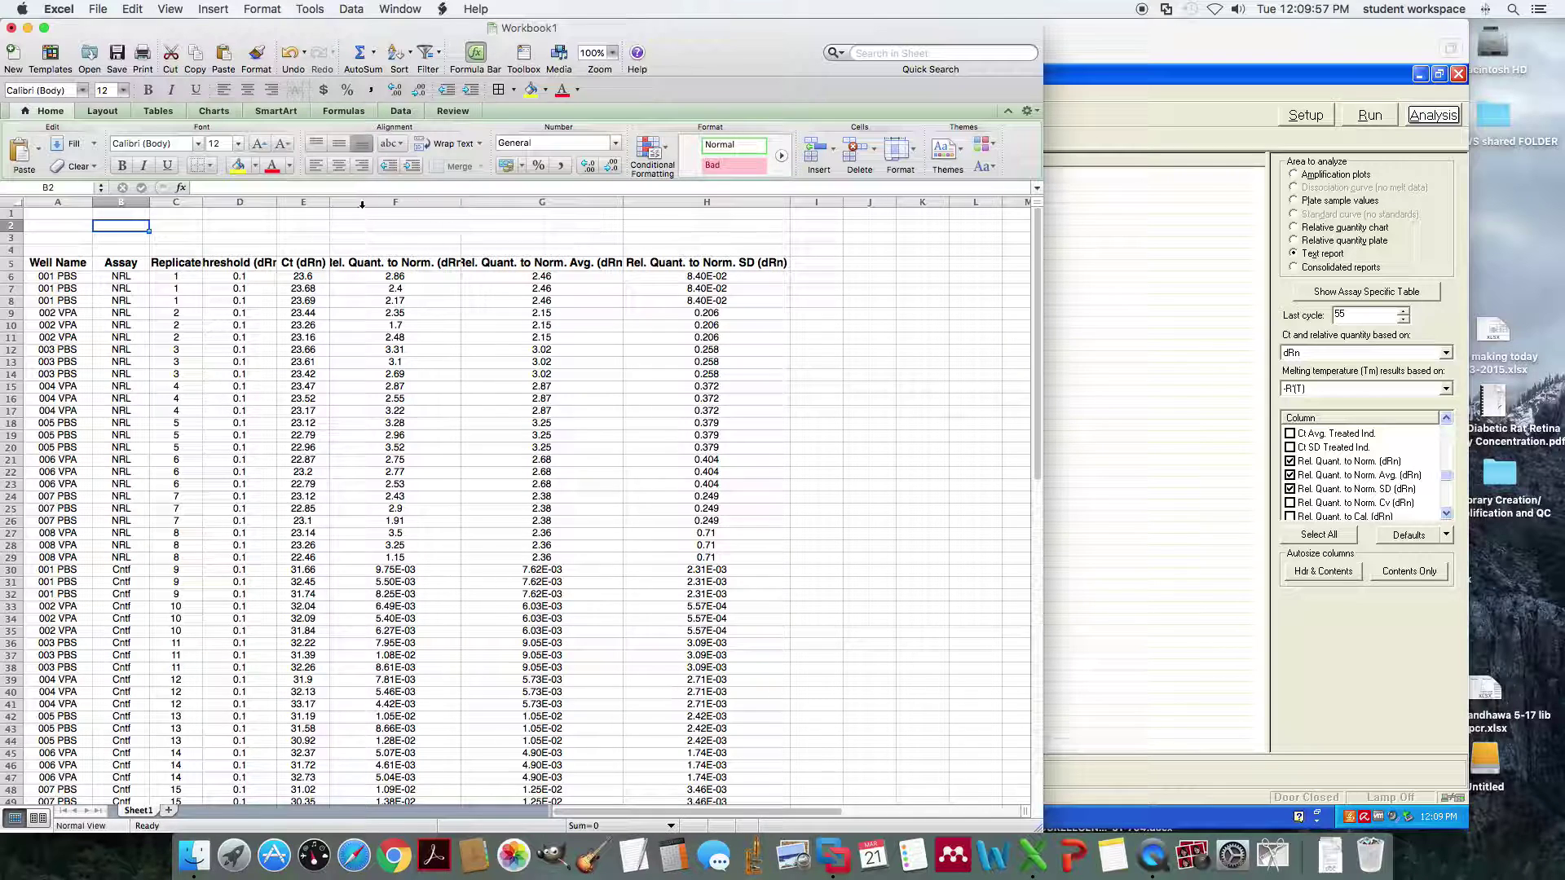
drag(330, 203, 308, 202)
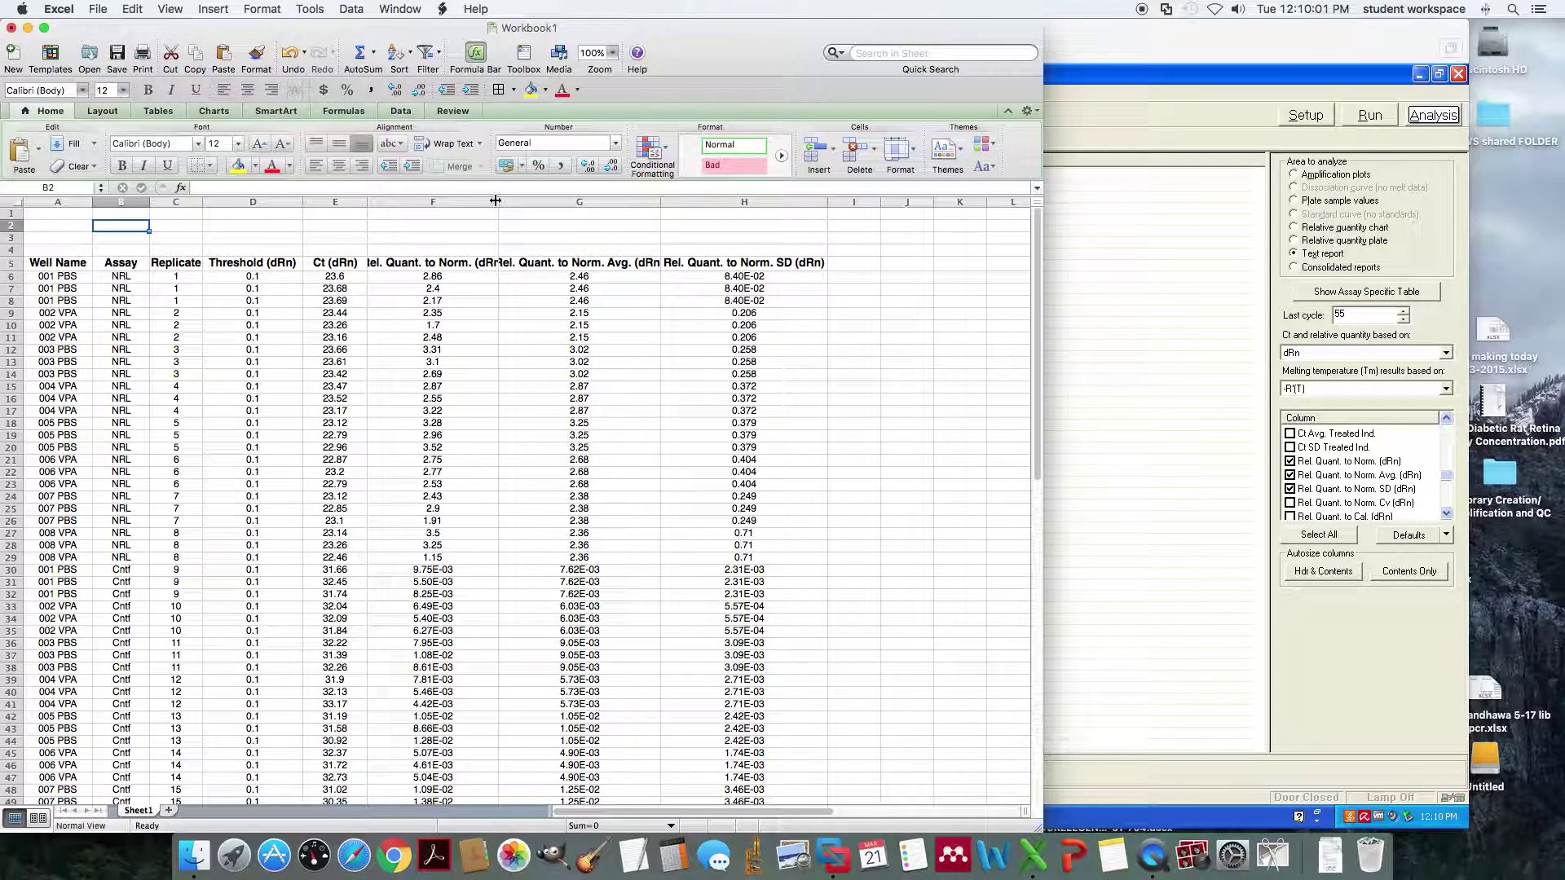
drag(496, 200, 530, 200)
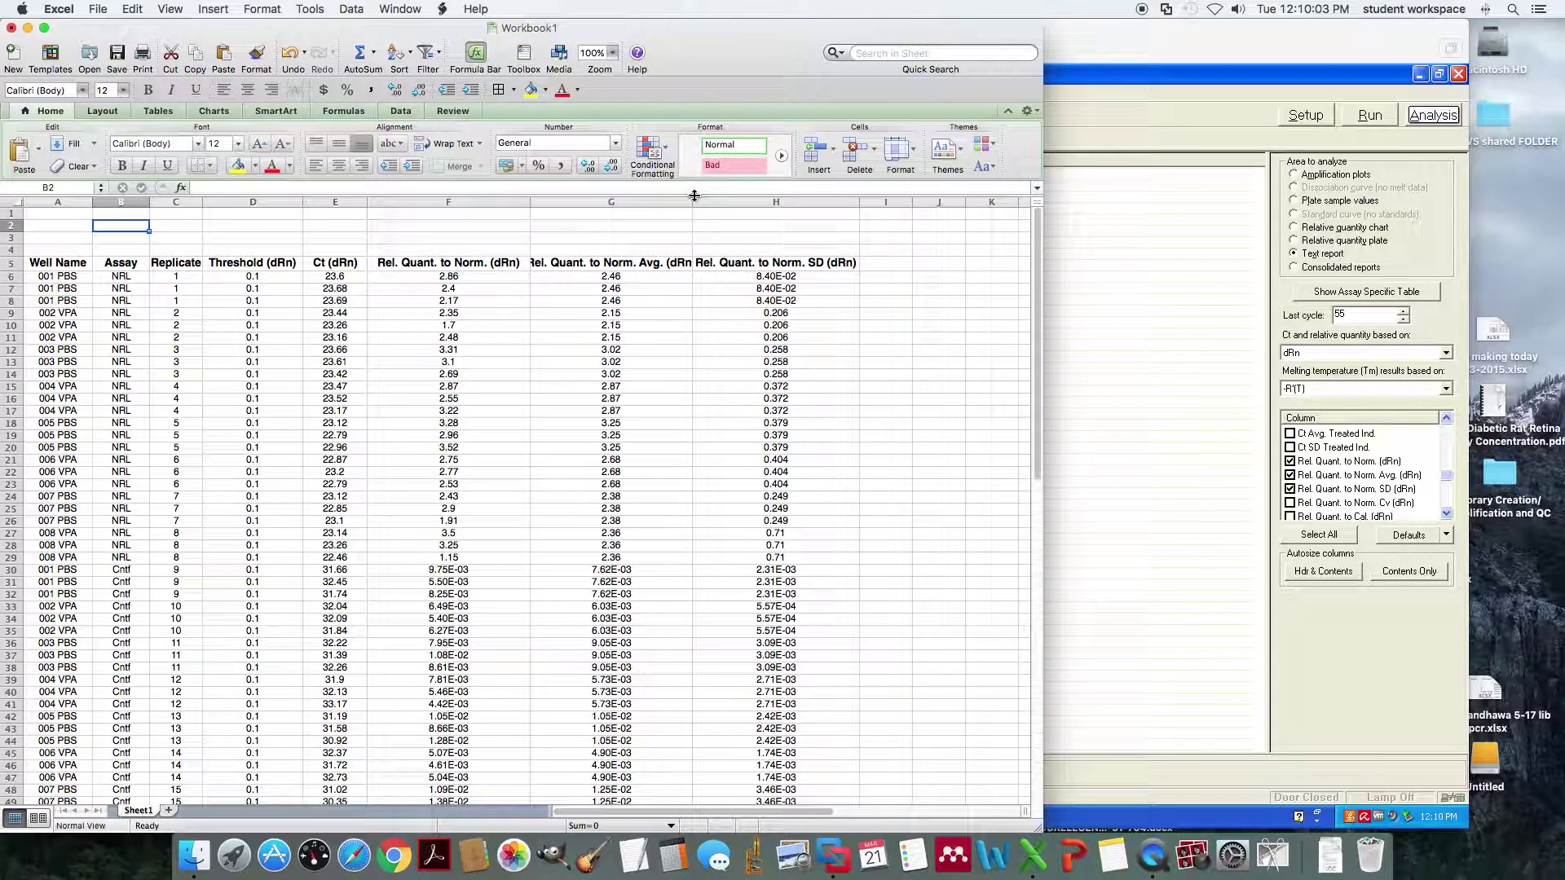
drag(694, 199, 734, 199)
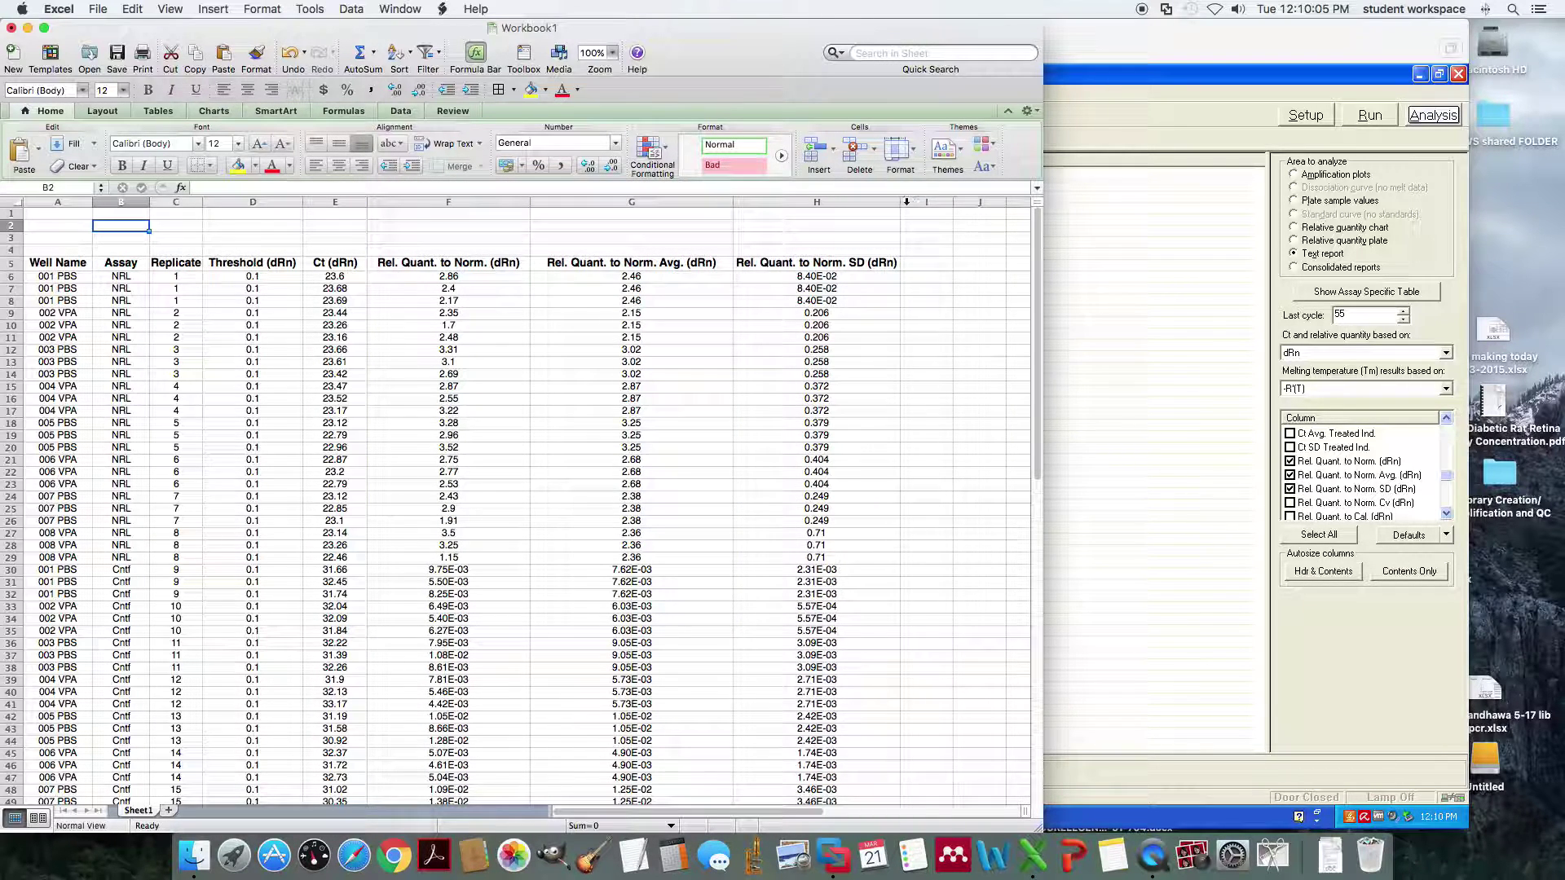
- Widen column H and type the 'File Name:' label in cell A2
drag(905, 202, 925, 202)
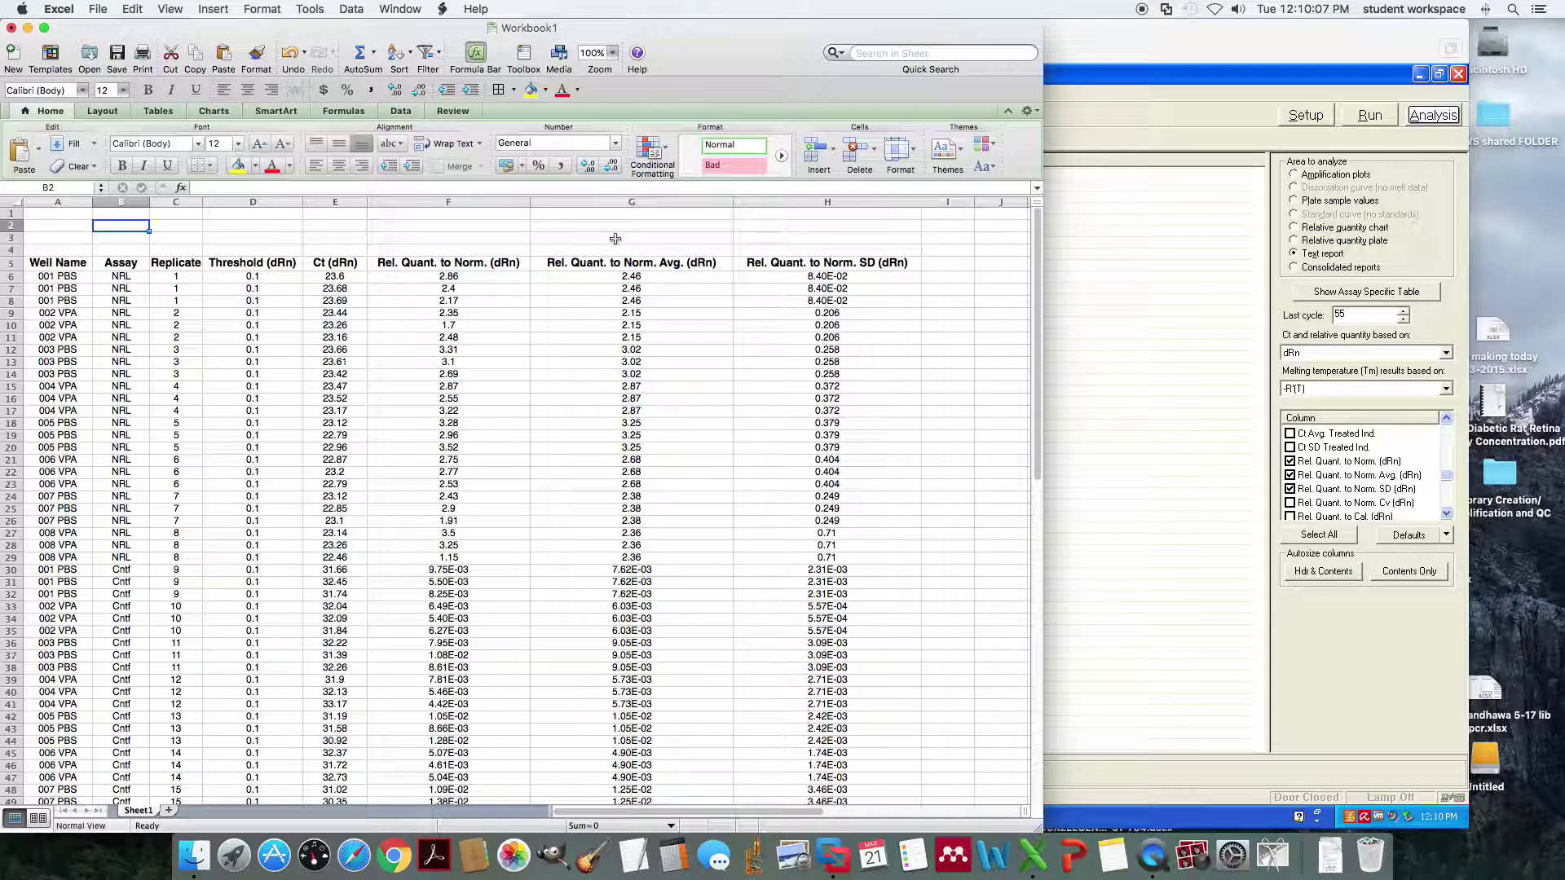
click(296, 234)
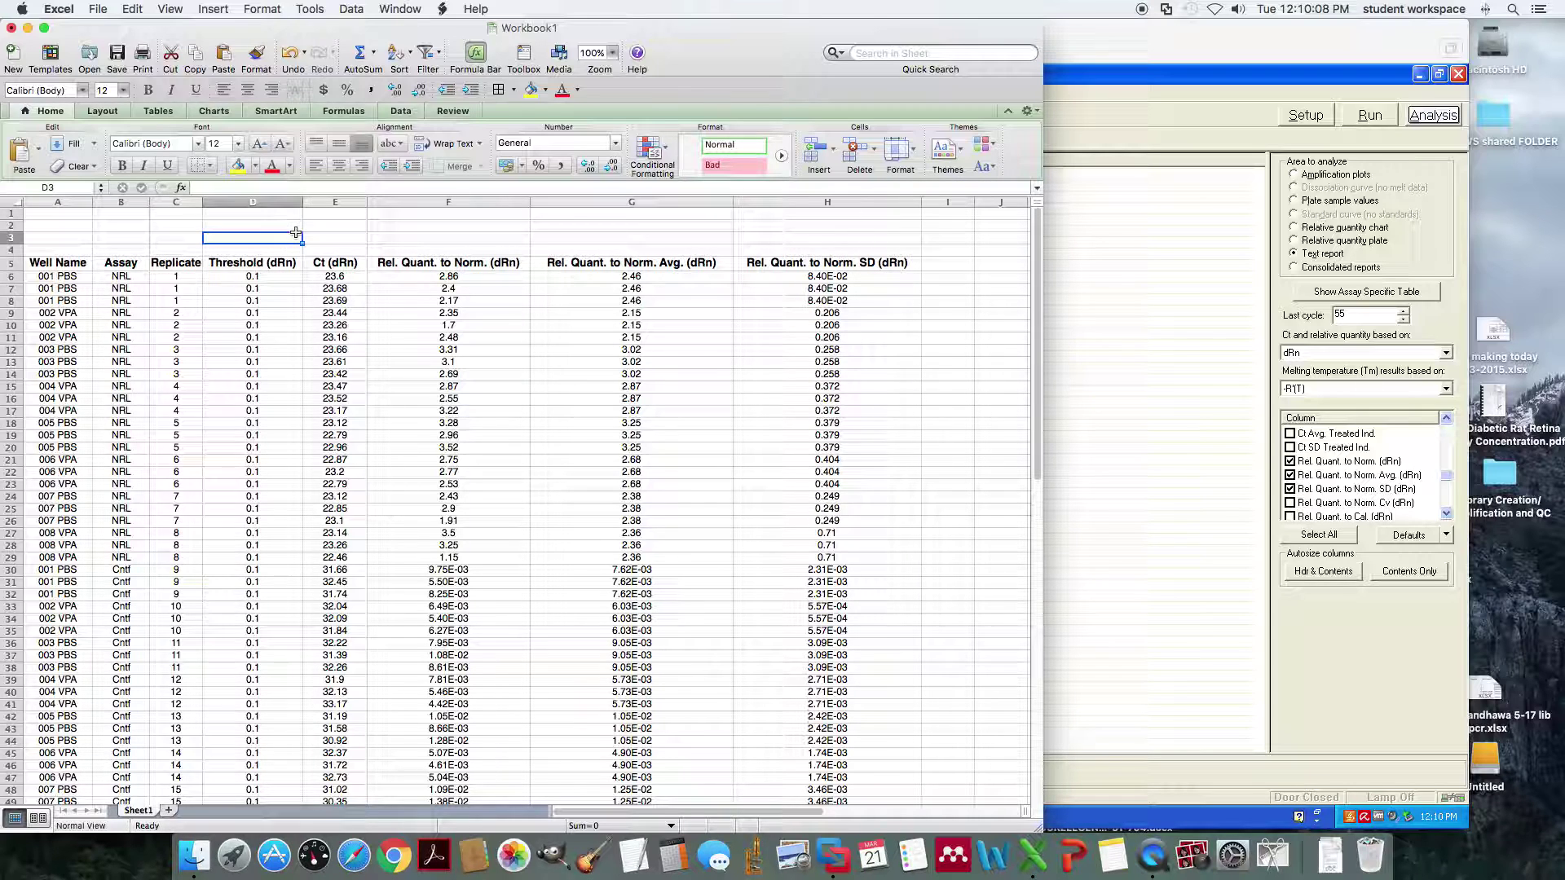
click(59, 226)
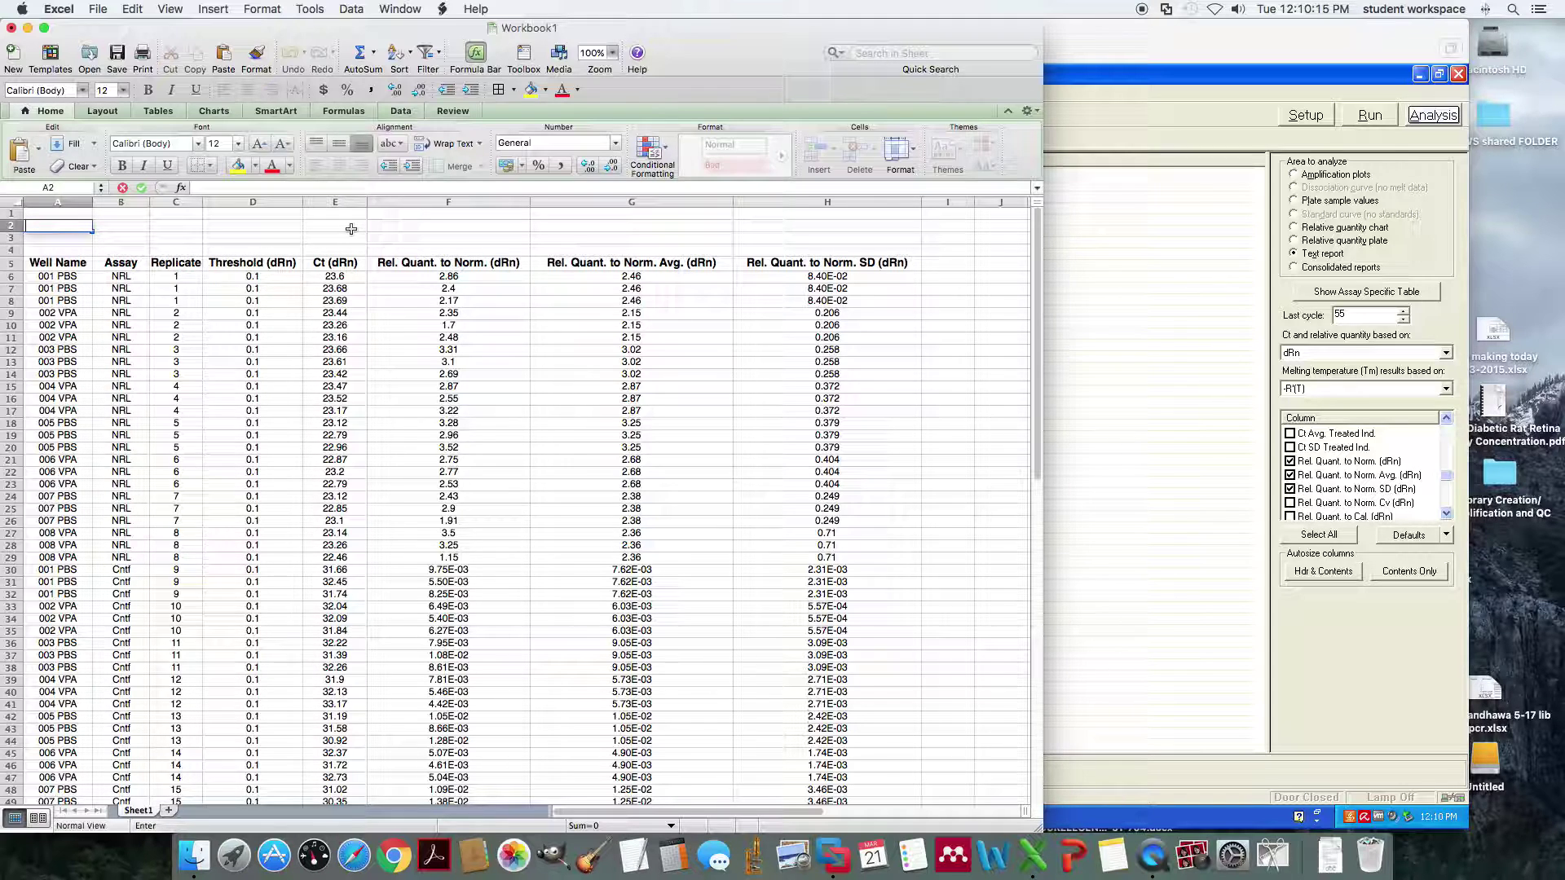
text(File Na)
text(me:)
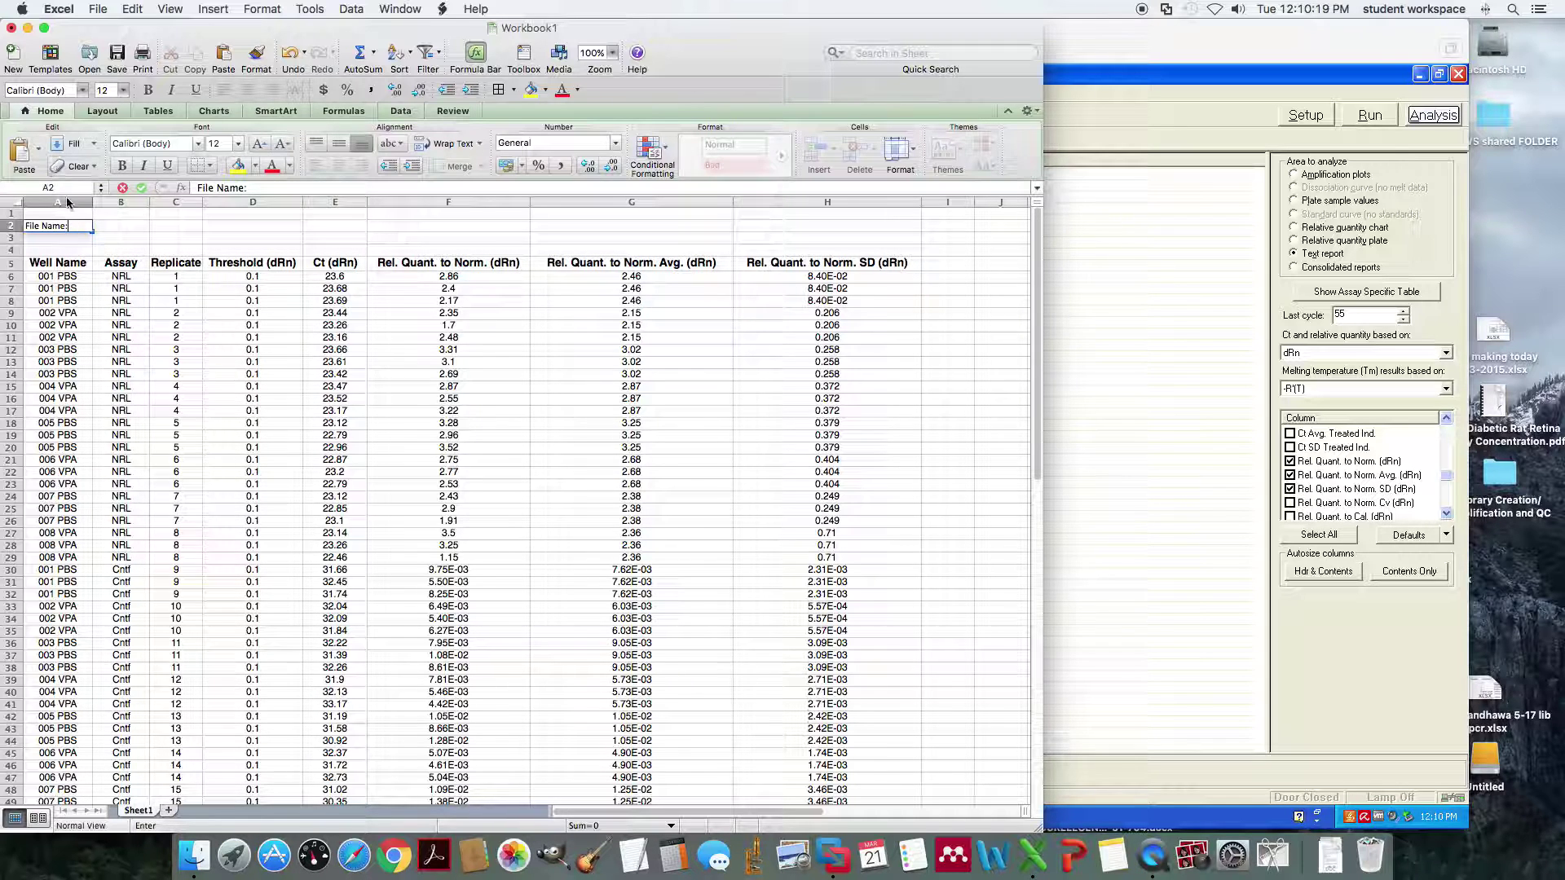
- In MxPro, copy the experiment's file name from the Save As dialog without saving
click(1198, 295)
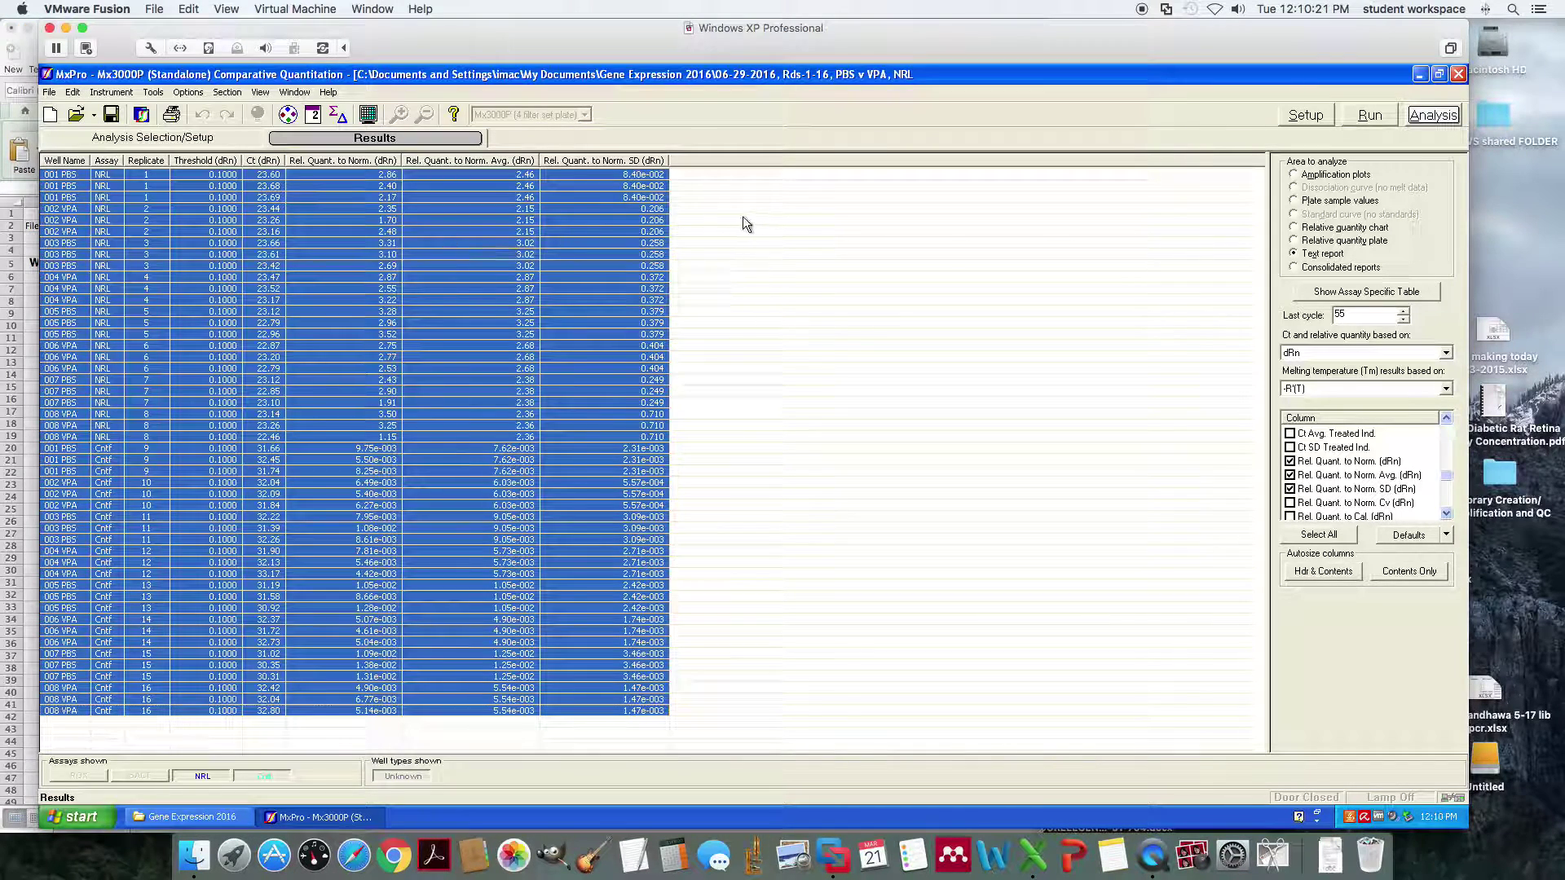
click(775, 236)
click(49, 95)
click(60, 166)
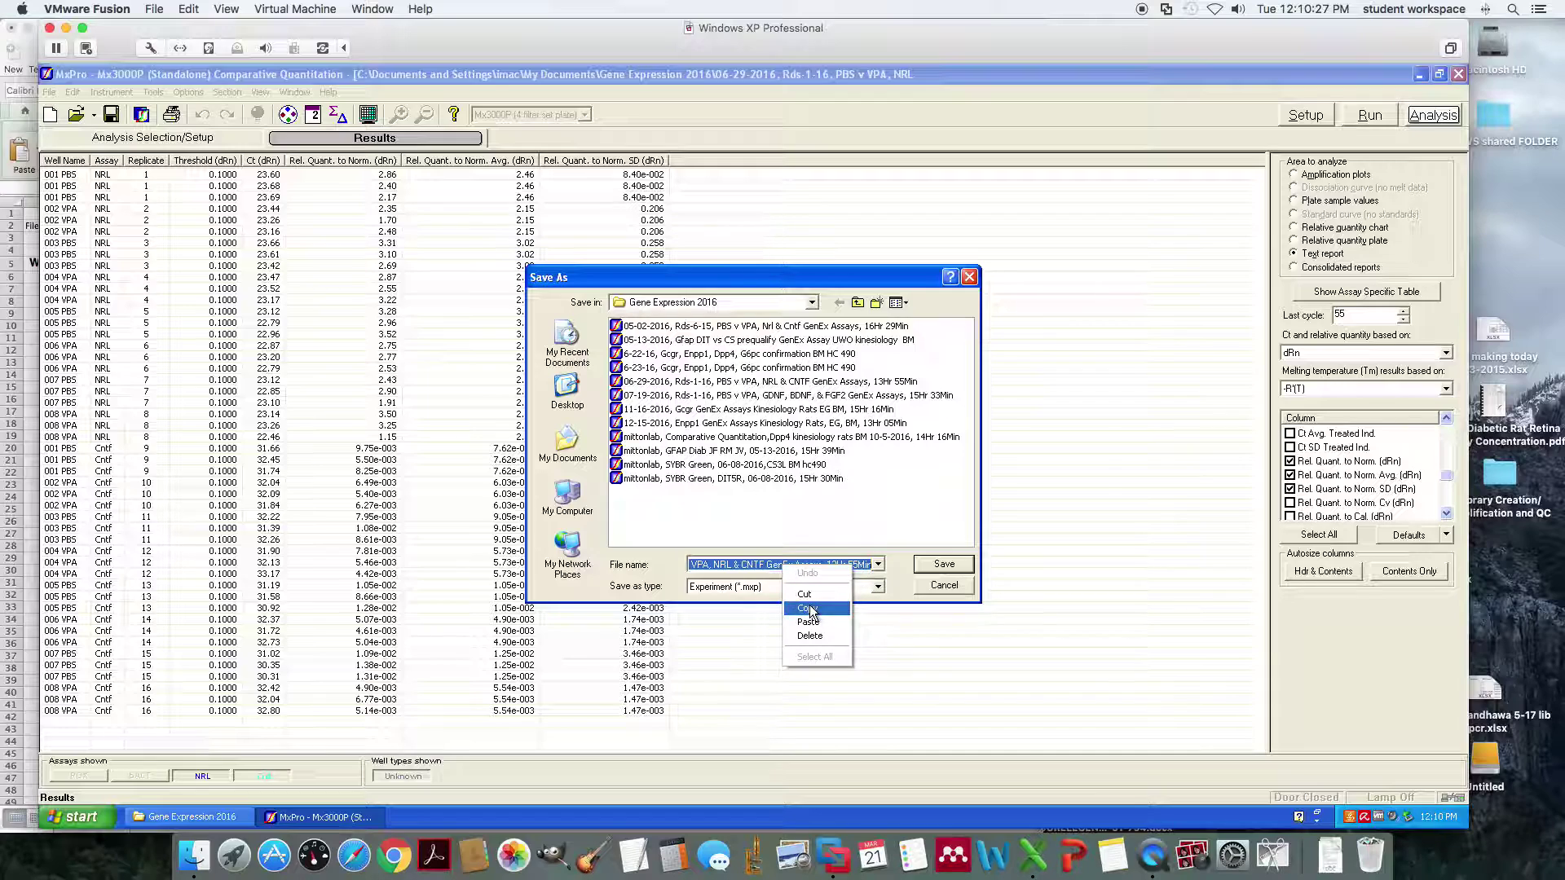
click(956, 588)
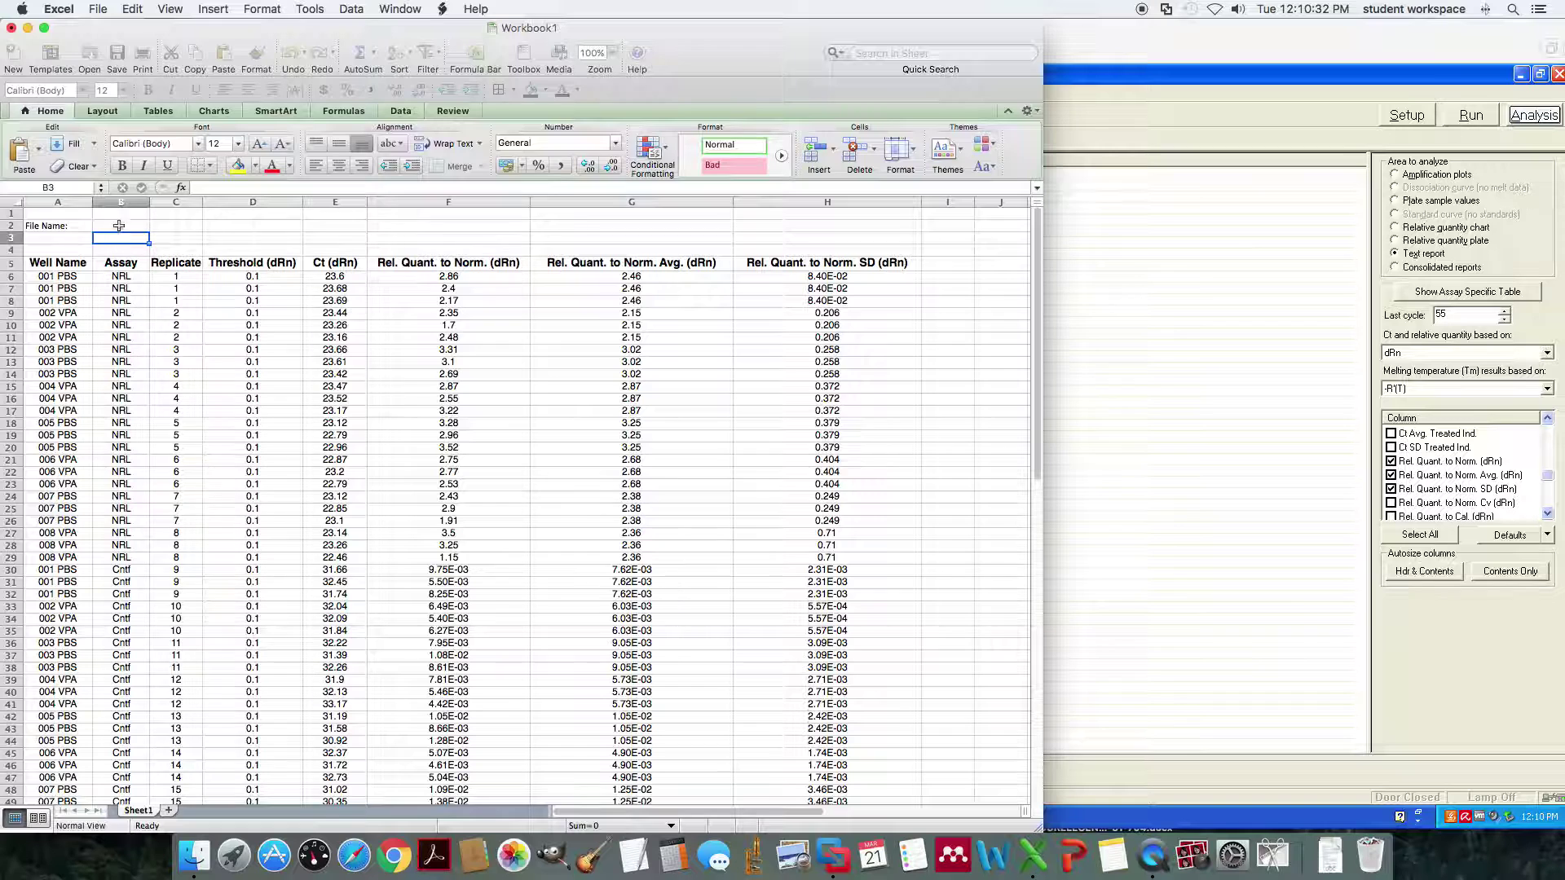
- Paste '06-29-2016, Rds 1-16, PBS v VPA, NRL & CNTF GenEx Assays' into cell B2
click(119, 226)
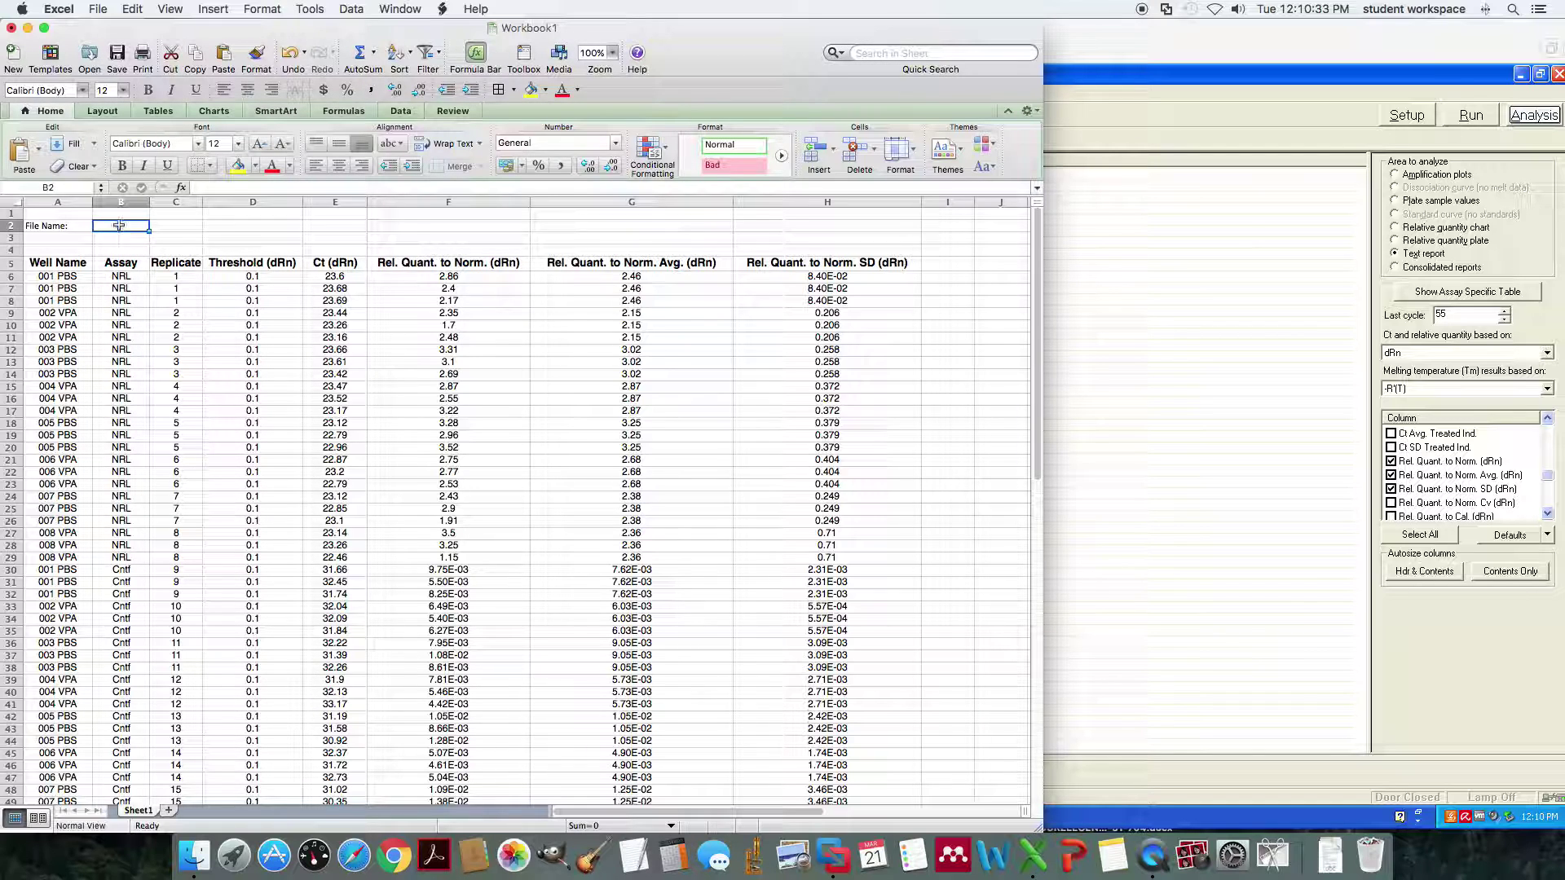
text(06-29-2016, Rds-1-16, PBS v VPA, NRL & CNTF GenEx Assays, 13Hr 55Min)
click(353, 238)
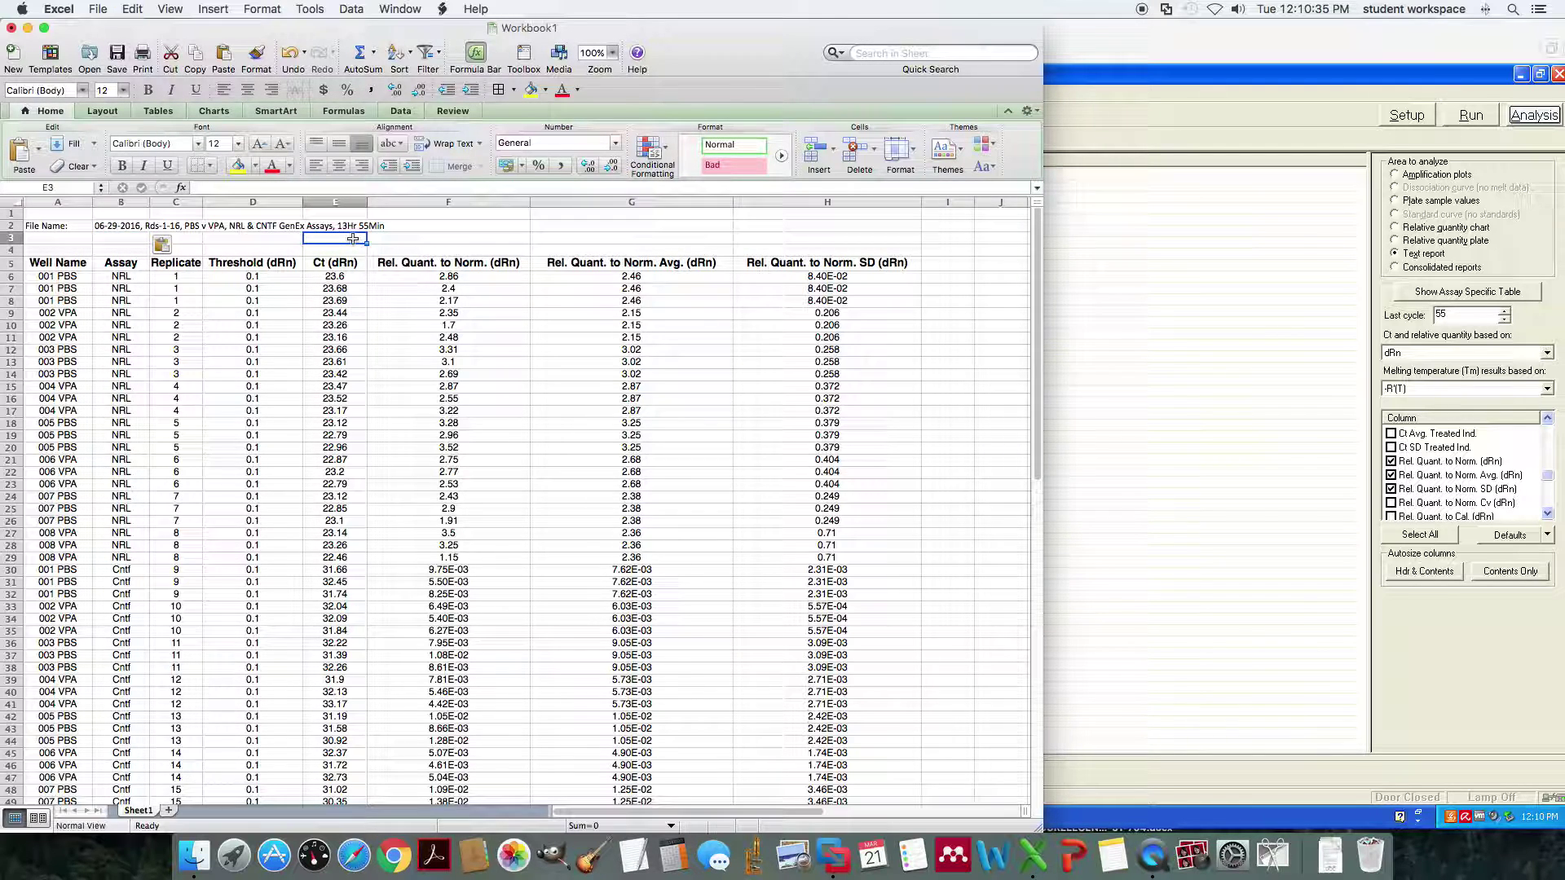
scroll(352, 286, down, 10)
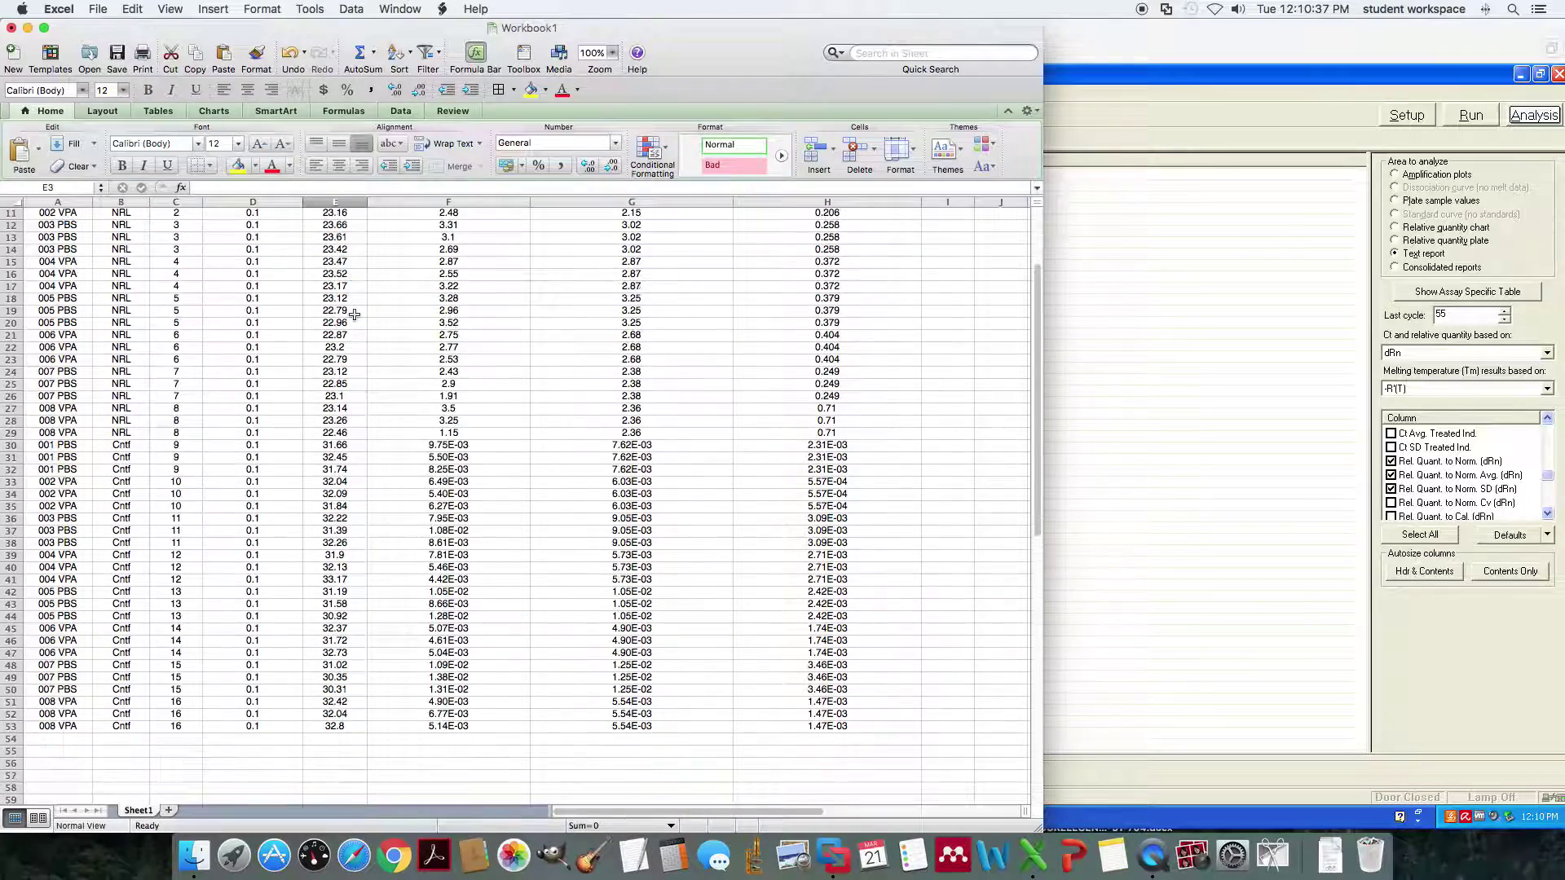
scroll(356, 300, down, 3)
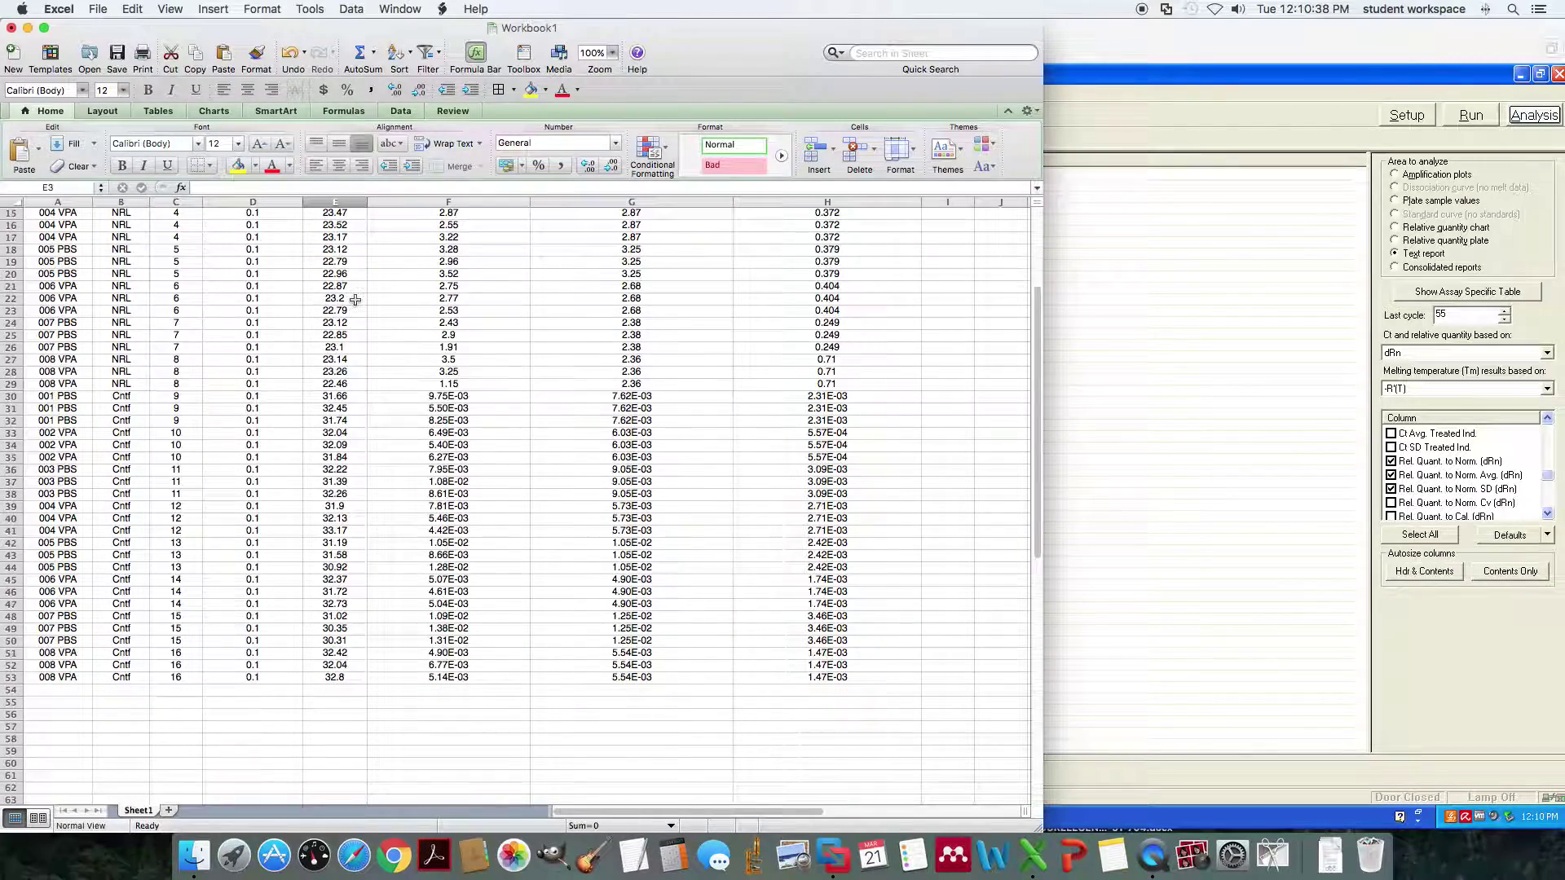
click(222, 702)
scroll(669, 461, up, 5)
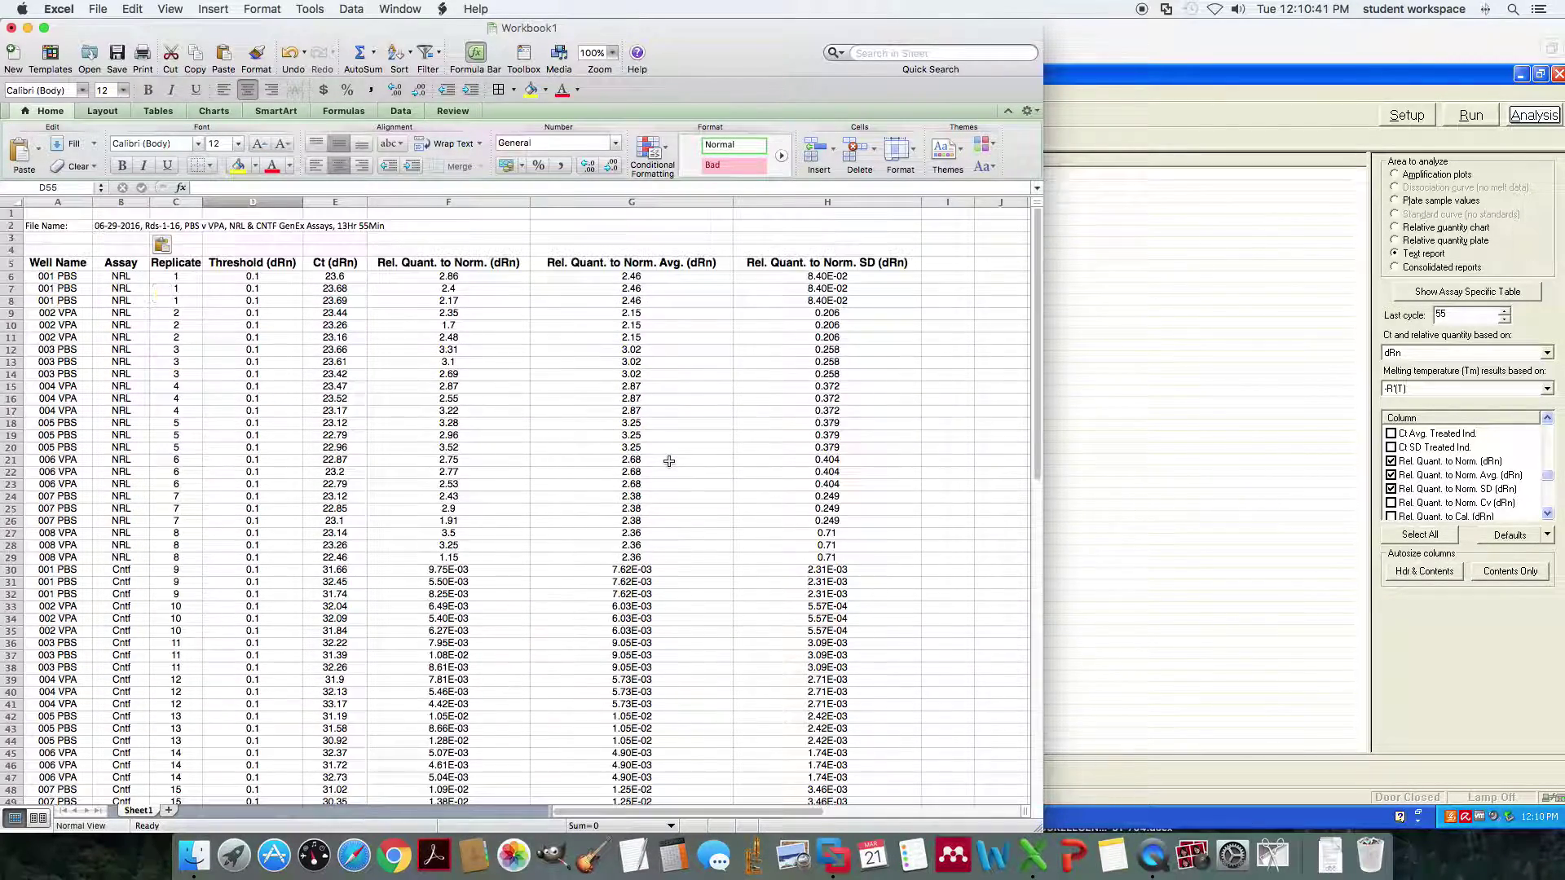
scroll(667, 461, down, 2)
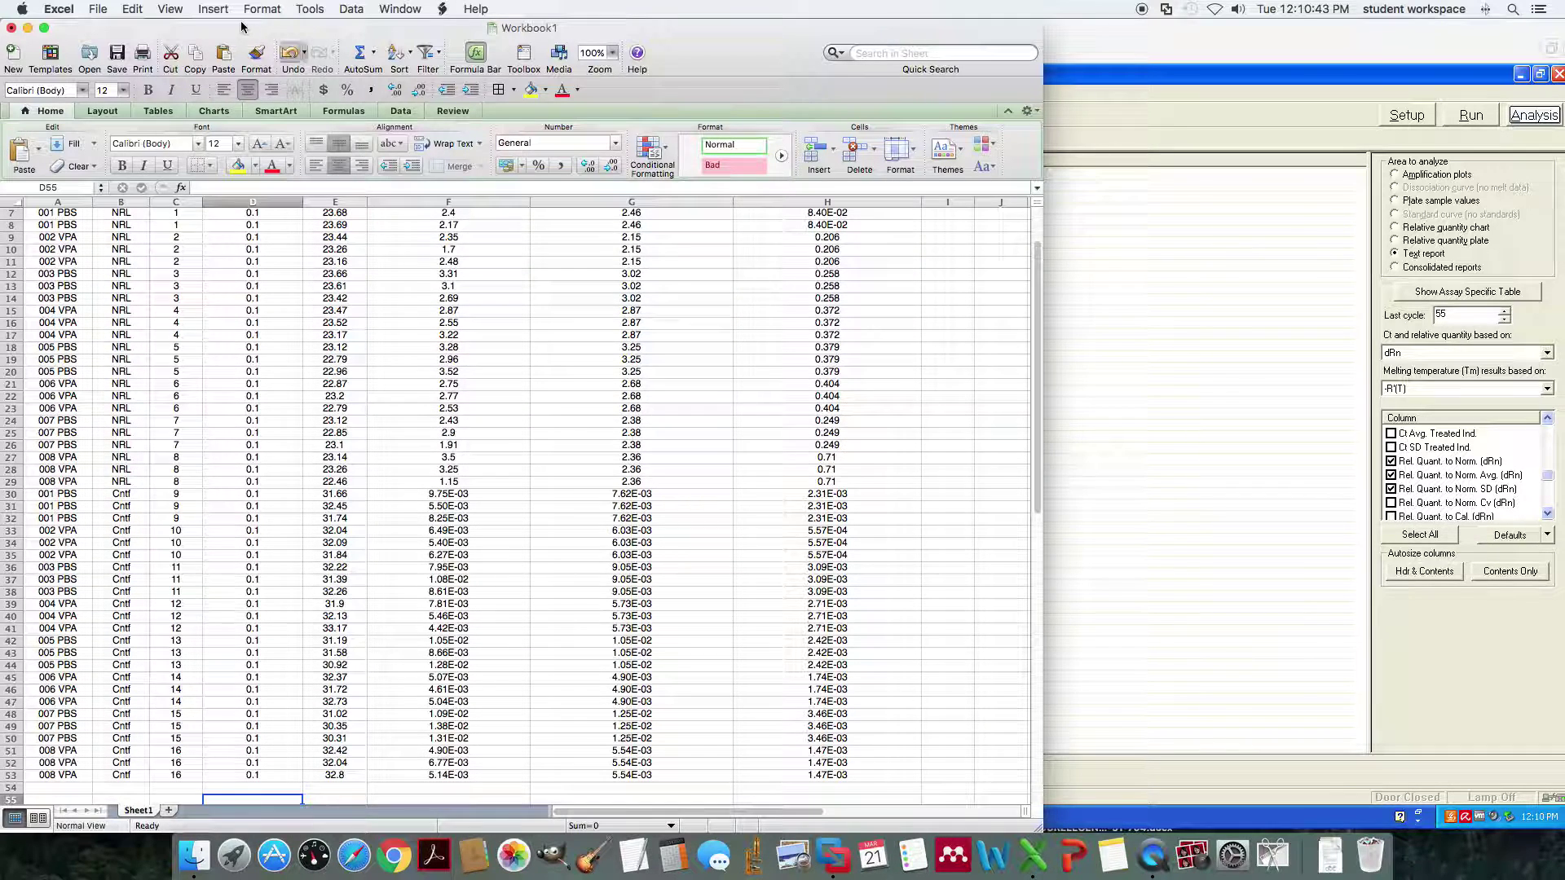
- Insert an empty clustered column chart and dismiss the Open dialog
click(212, 113)
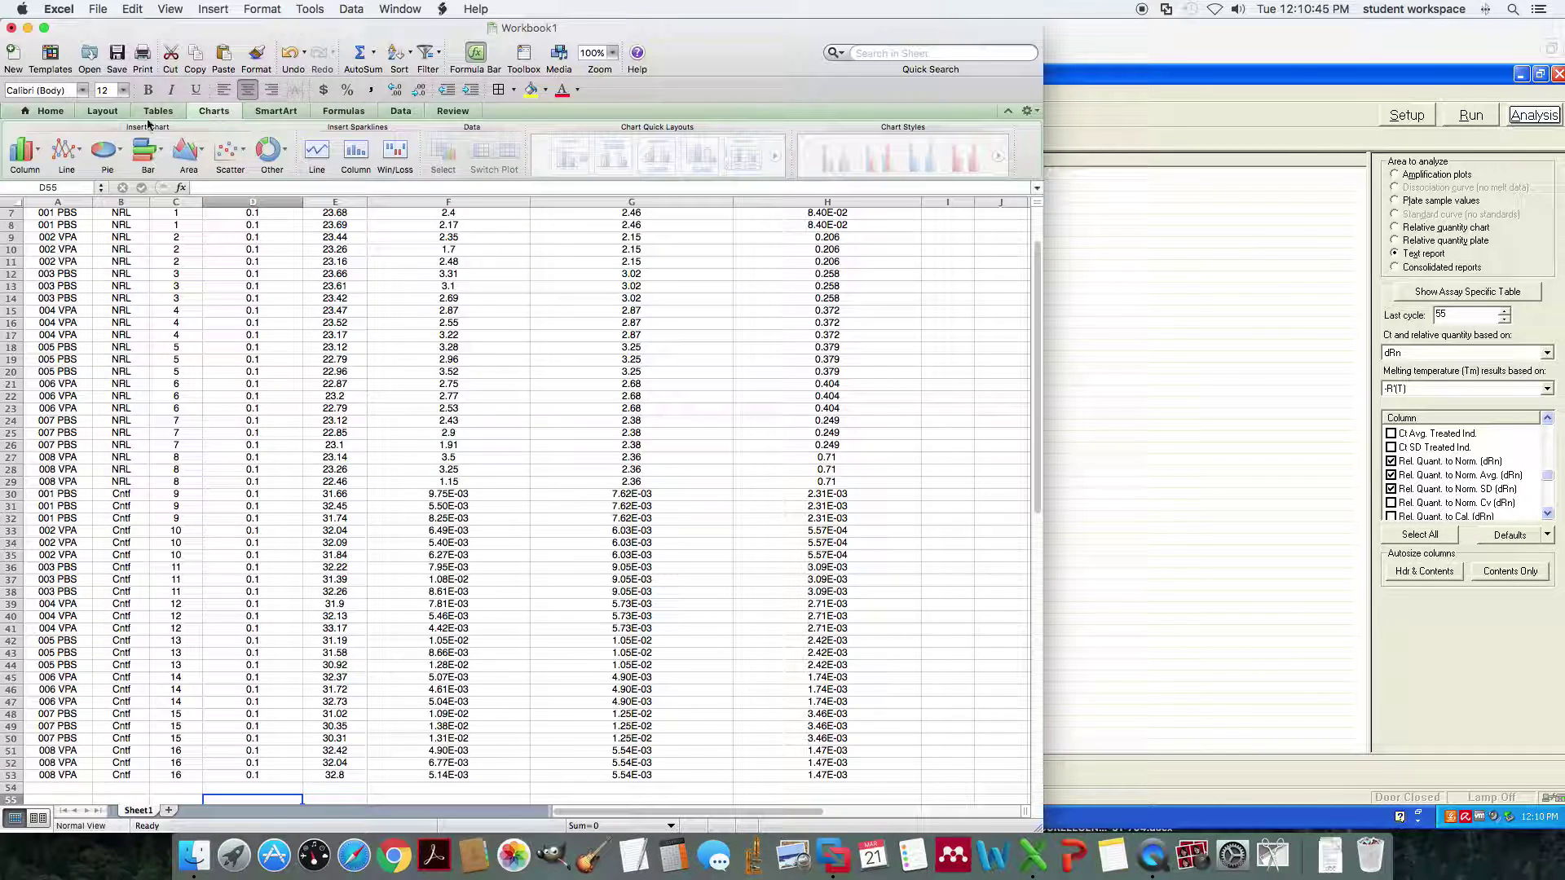
click(22, 155)
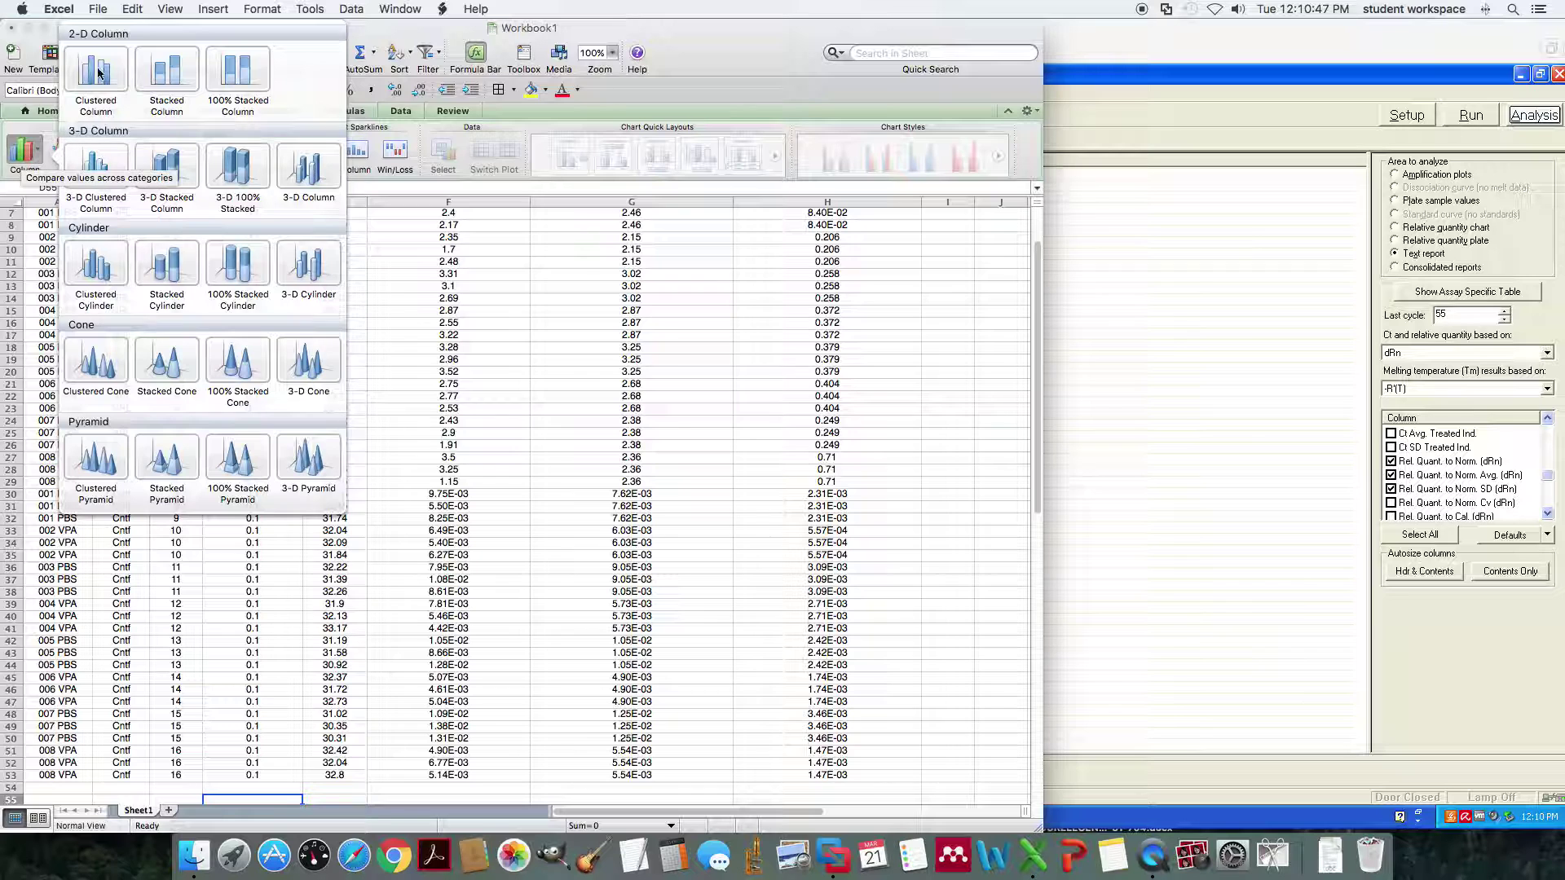
click(24, 155)
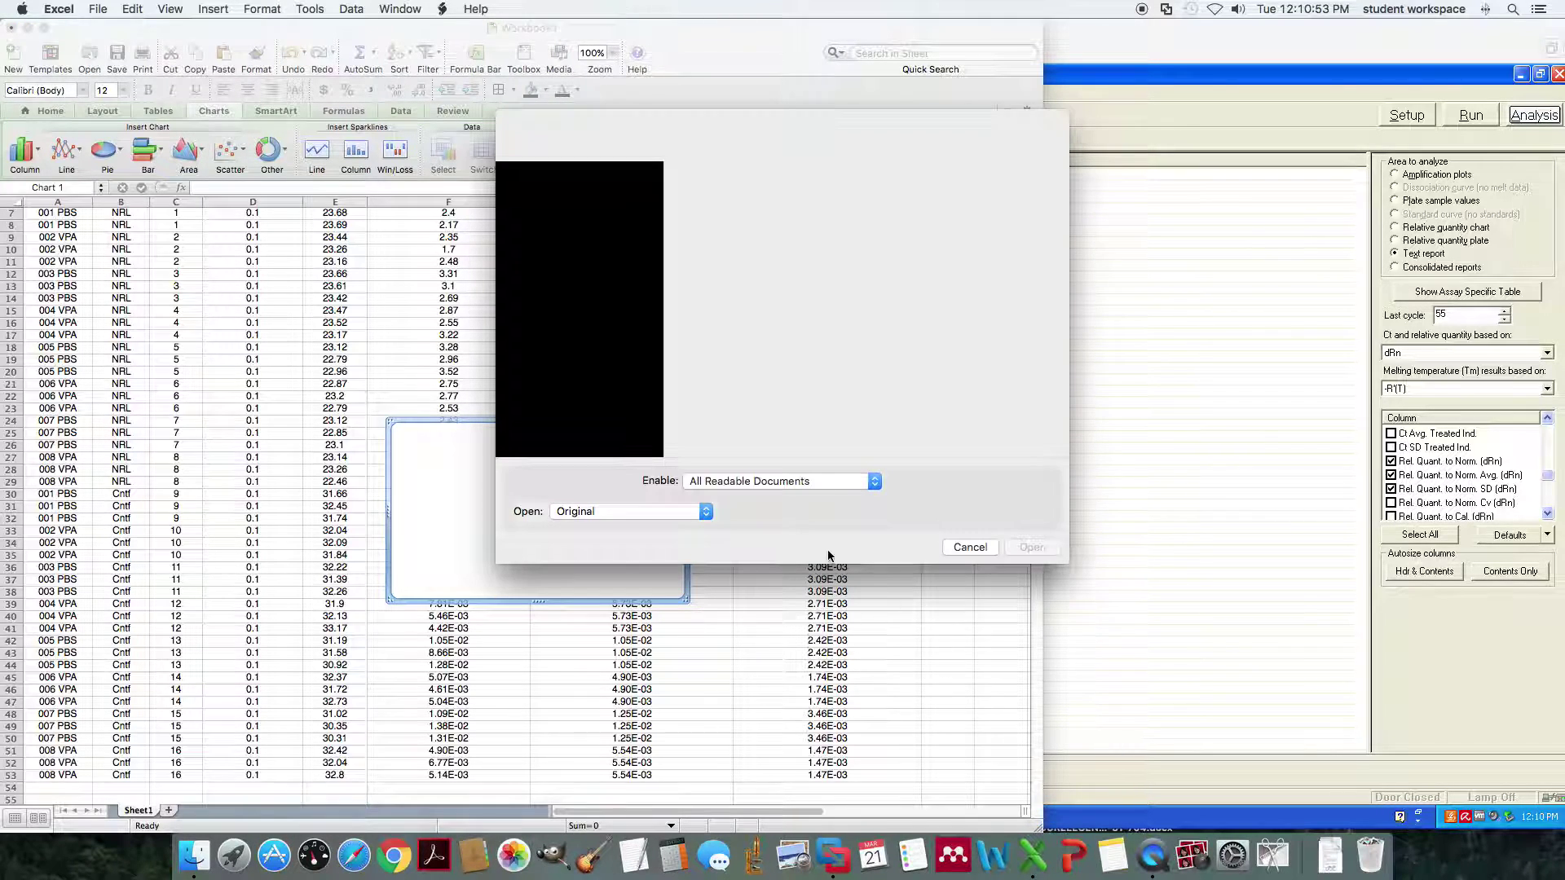
click(962, 549)
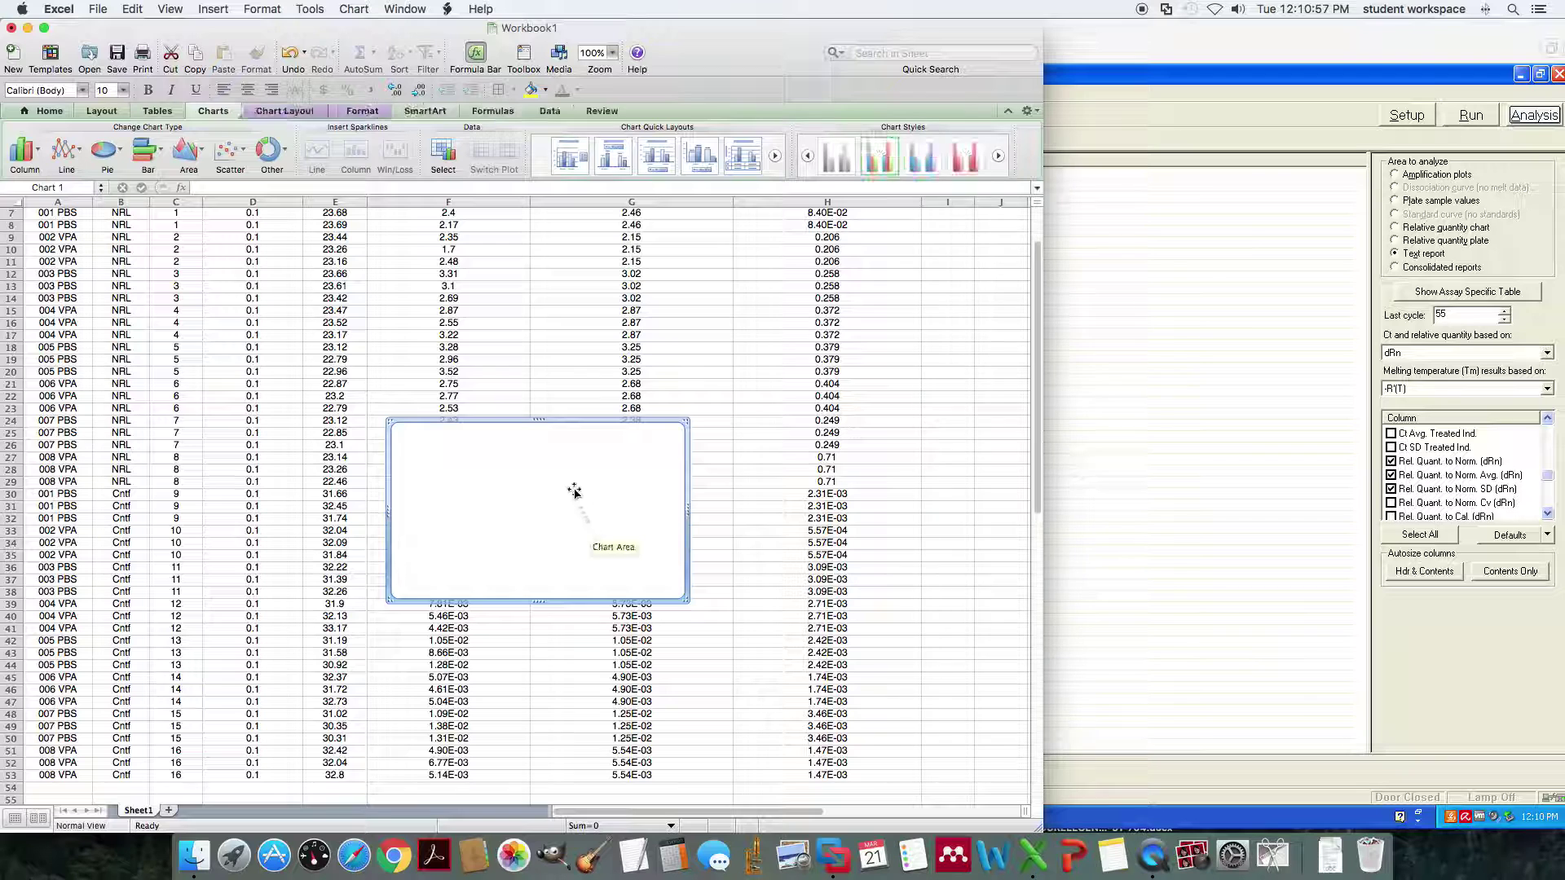
- Move the empty chart left and enlarge it over the table
mouse_move(569, 489)
mouse_down()
mouse_move(396, 487)
mouse_move(301, 417)
mouse_up()
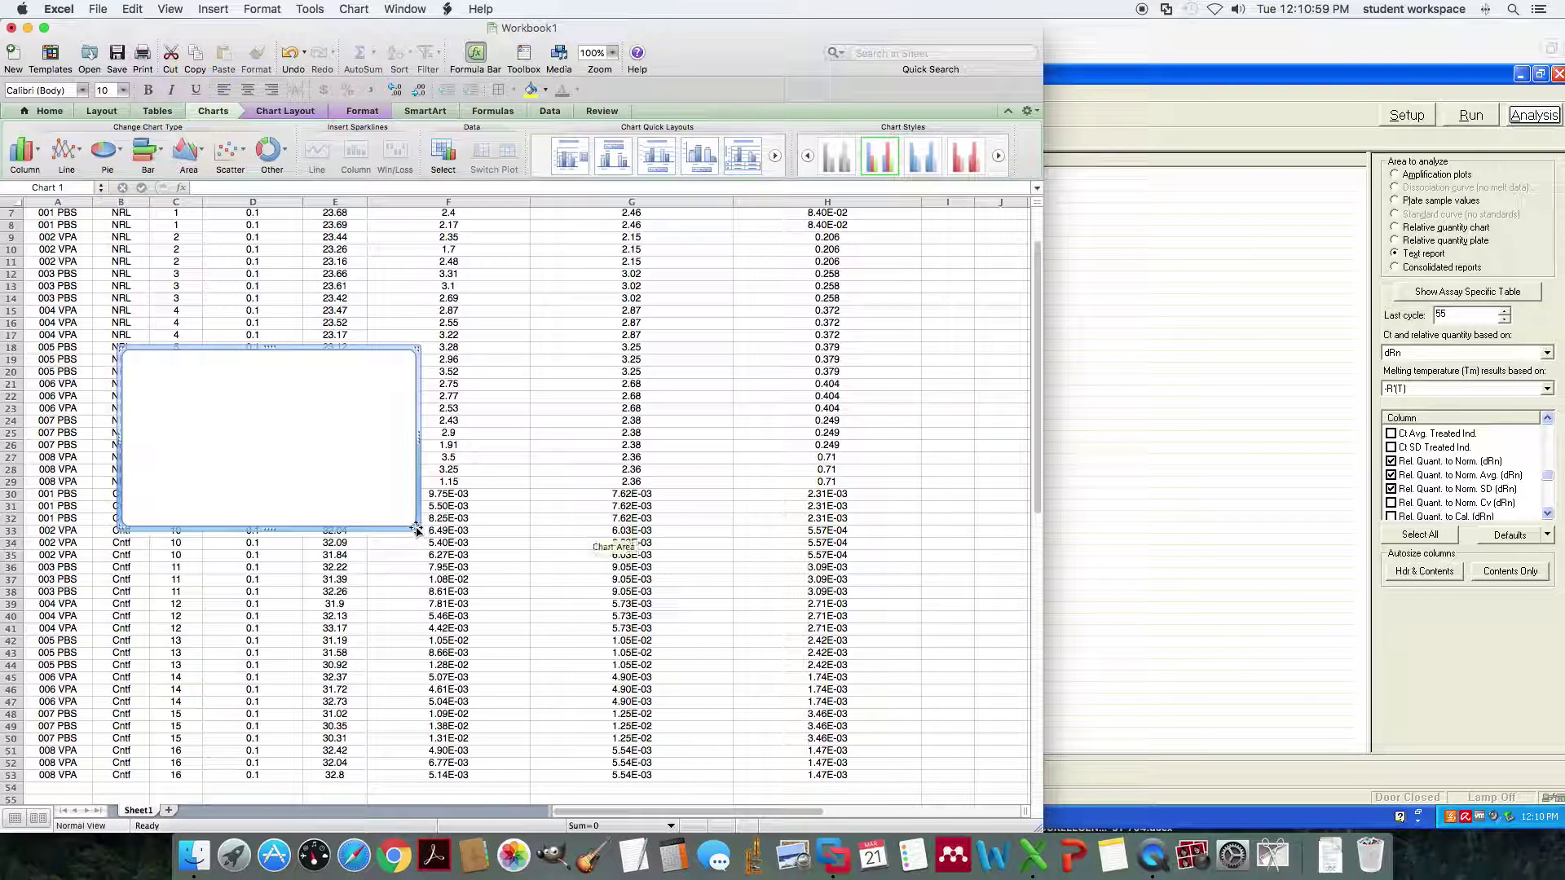
drag(415, 528, 581, 661)
right_click(340, 437)
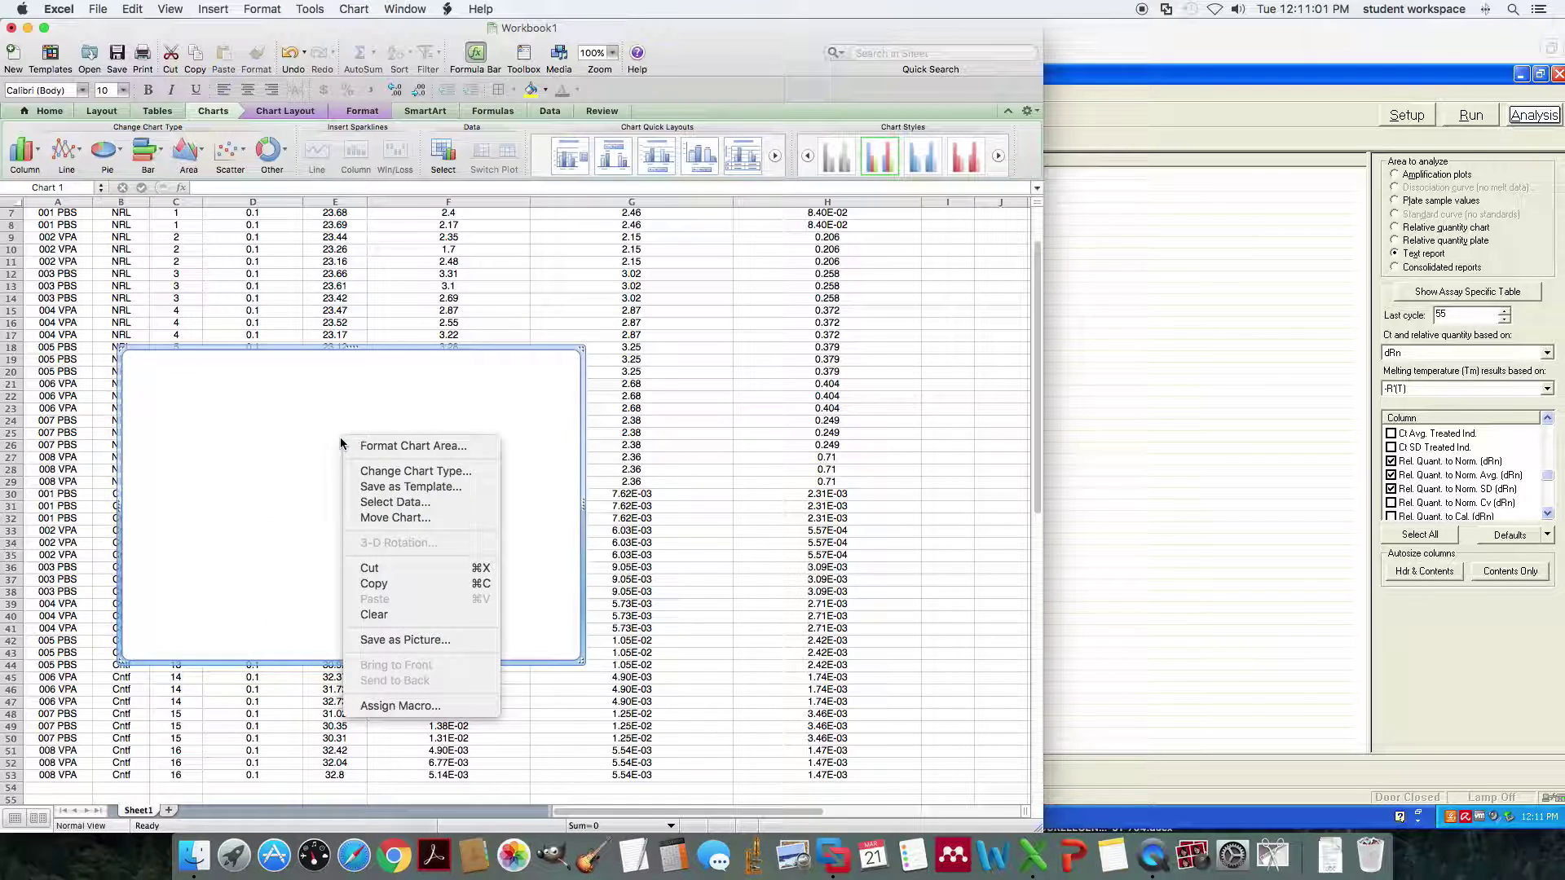
- Add a new chart data series named NRL
click(420, 503)
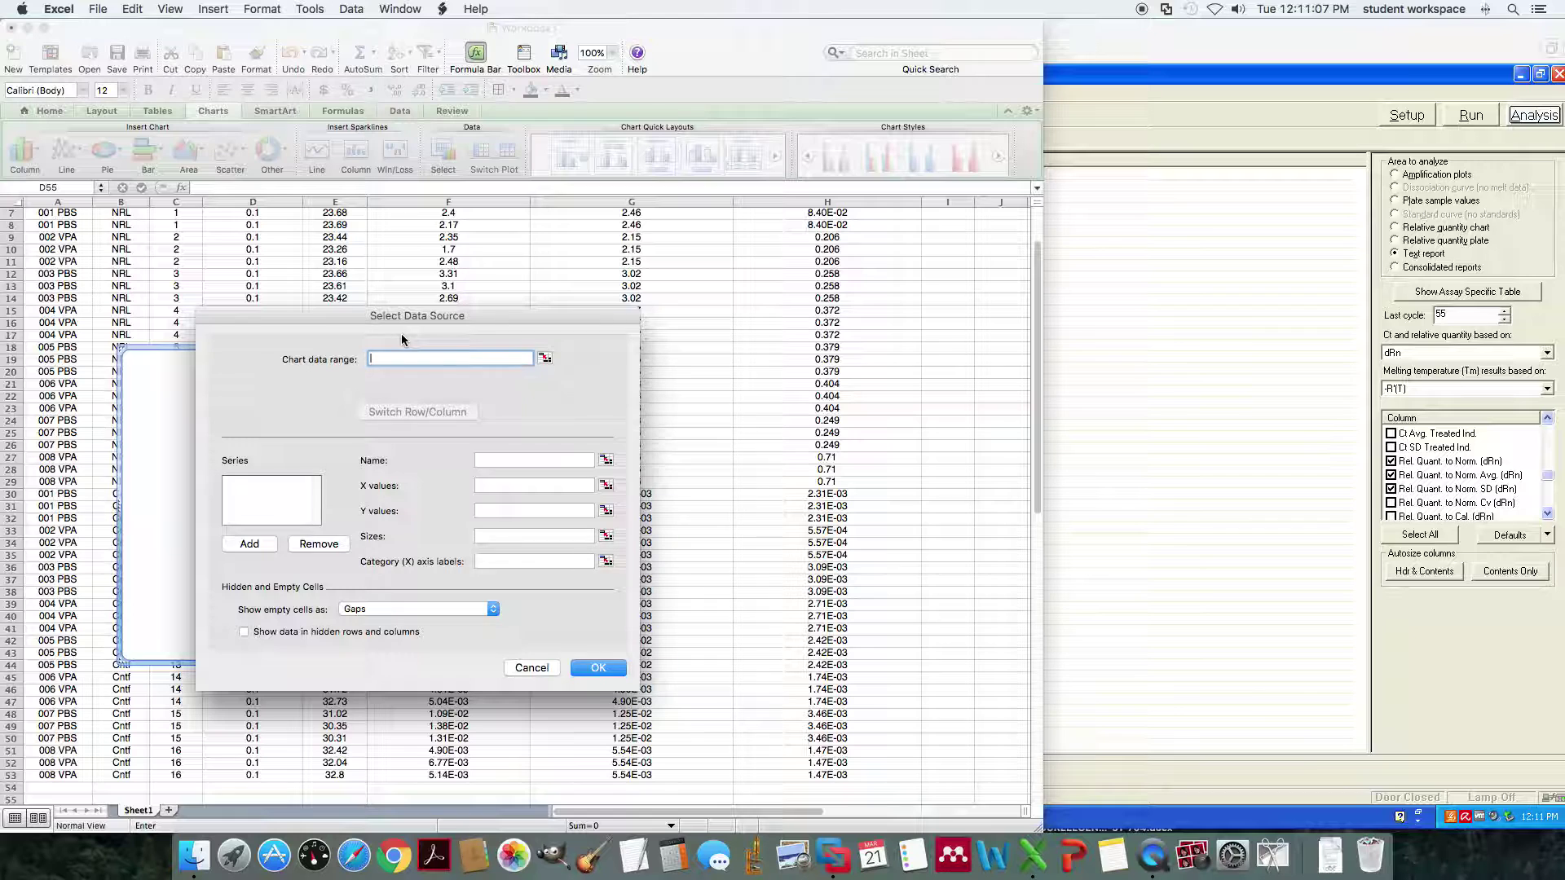
click(251, 545)
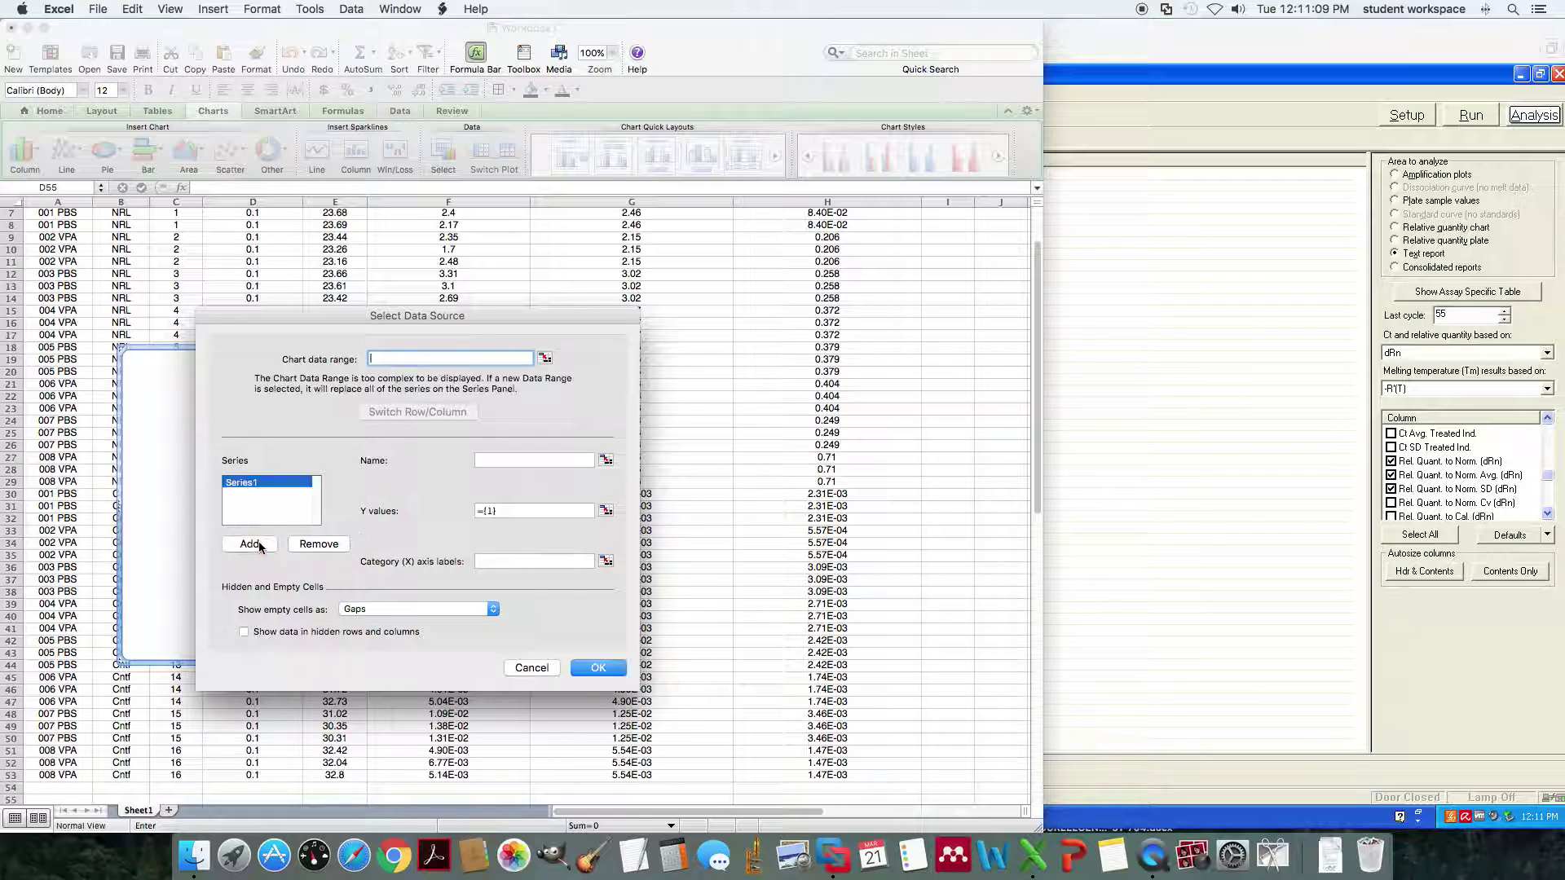
click(557, 464)
text(NRL)
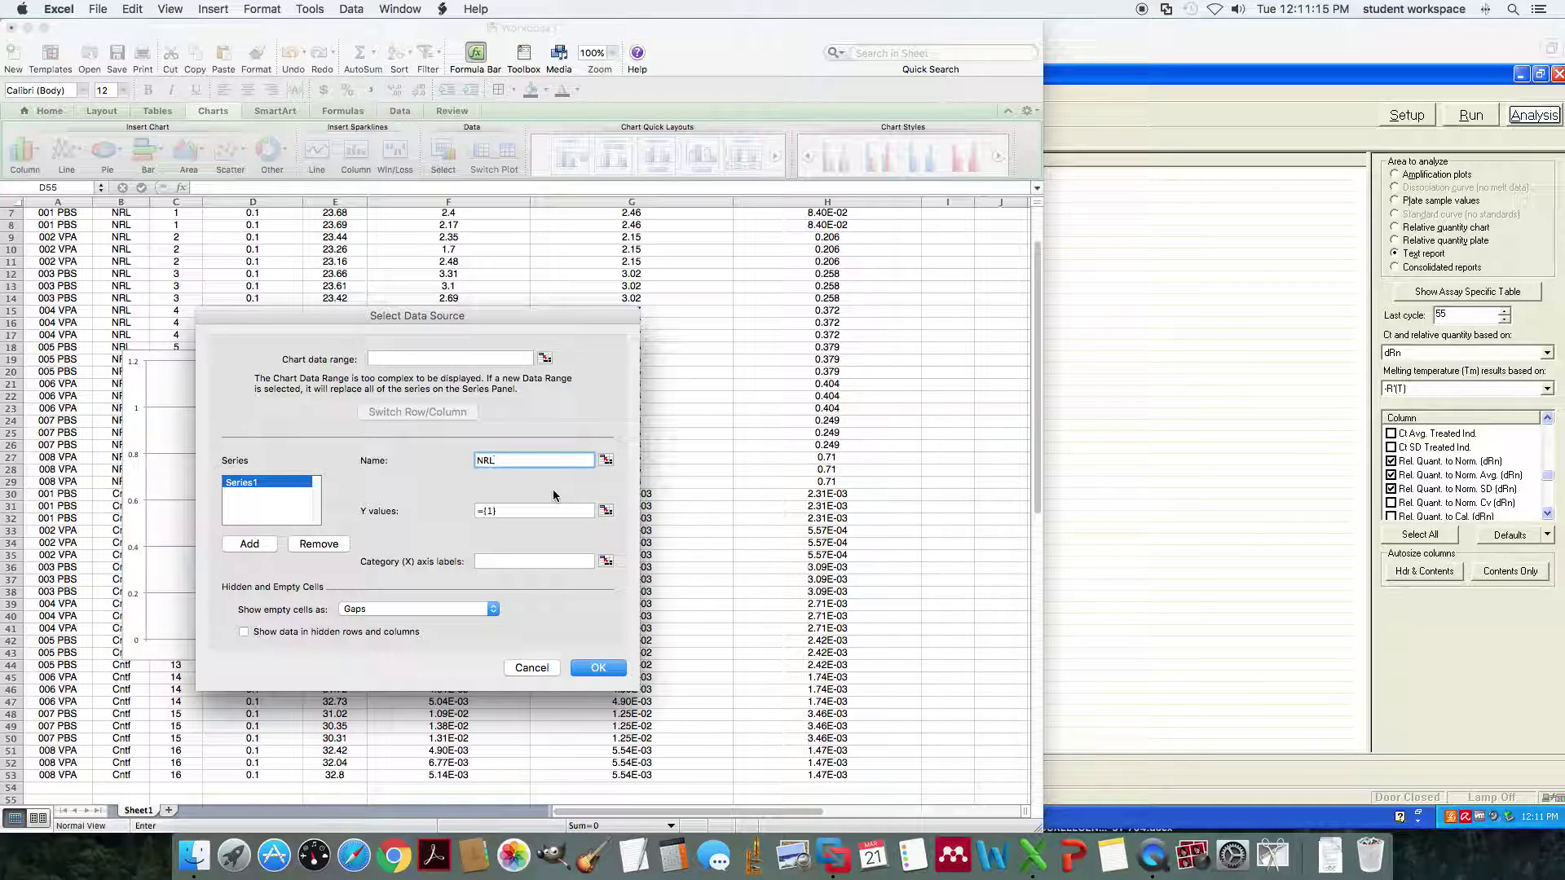
key(Tab)
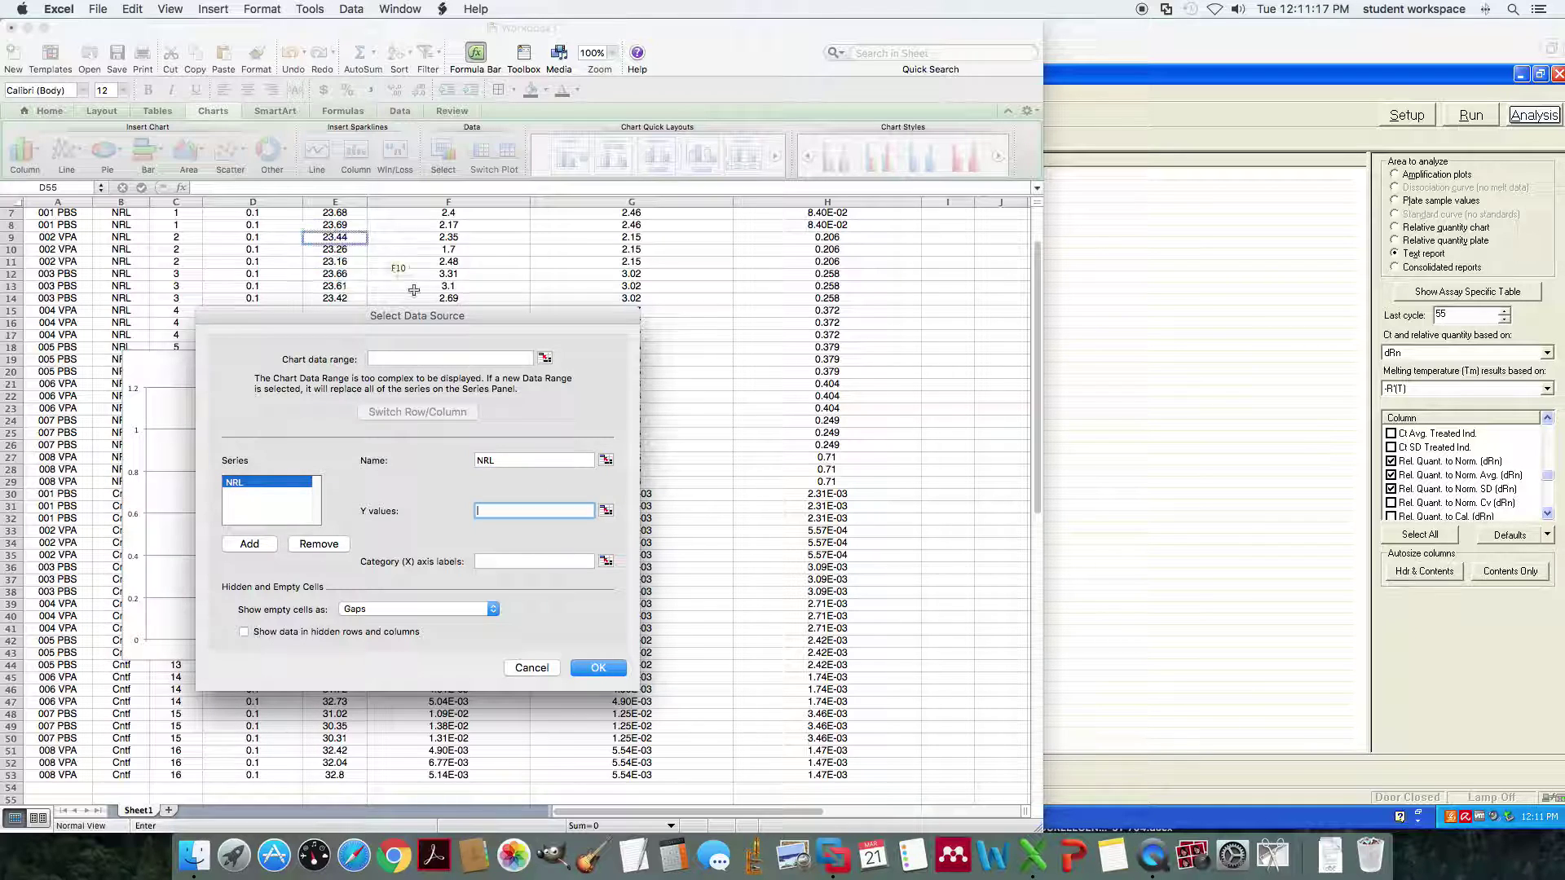
drag(505, 316, 439, 354)
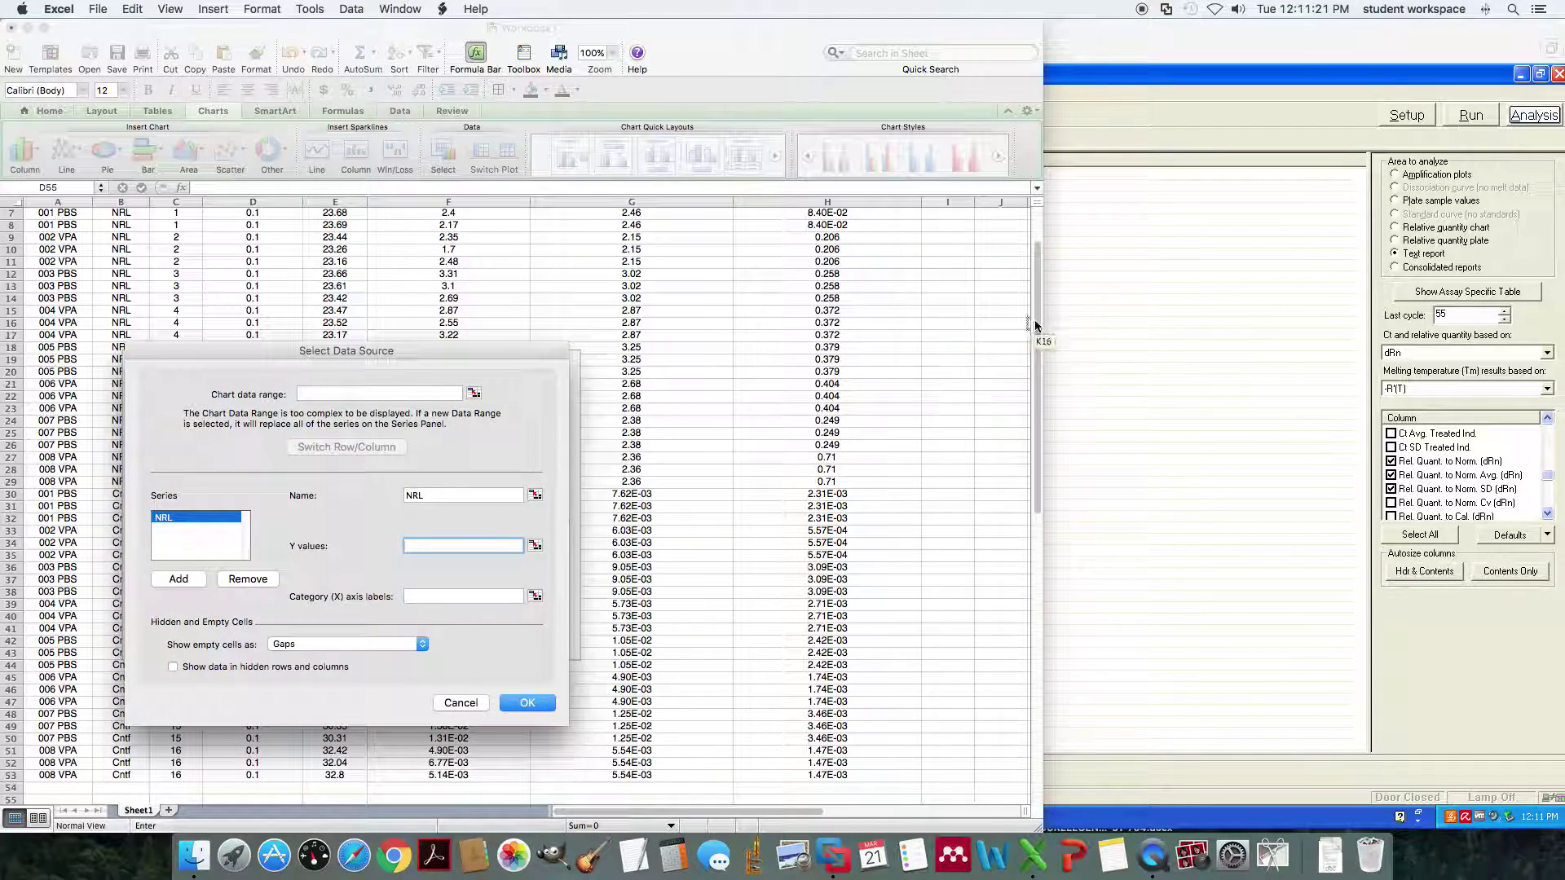
drag(1035, 326, 1034, 312)
- Set the NRL values to cells G6, G9, G12, G15, G18, G21, G24 and G27
click(666, 234)
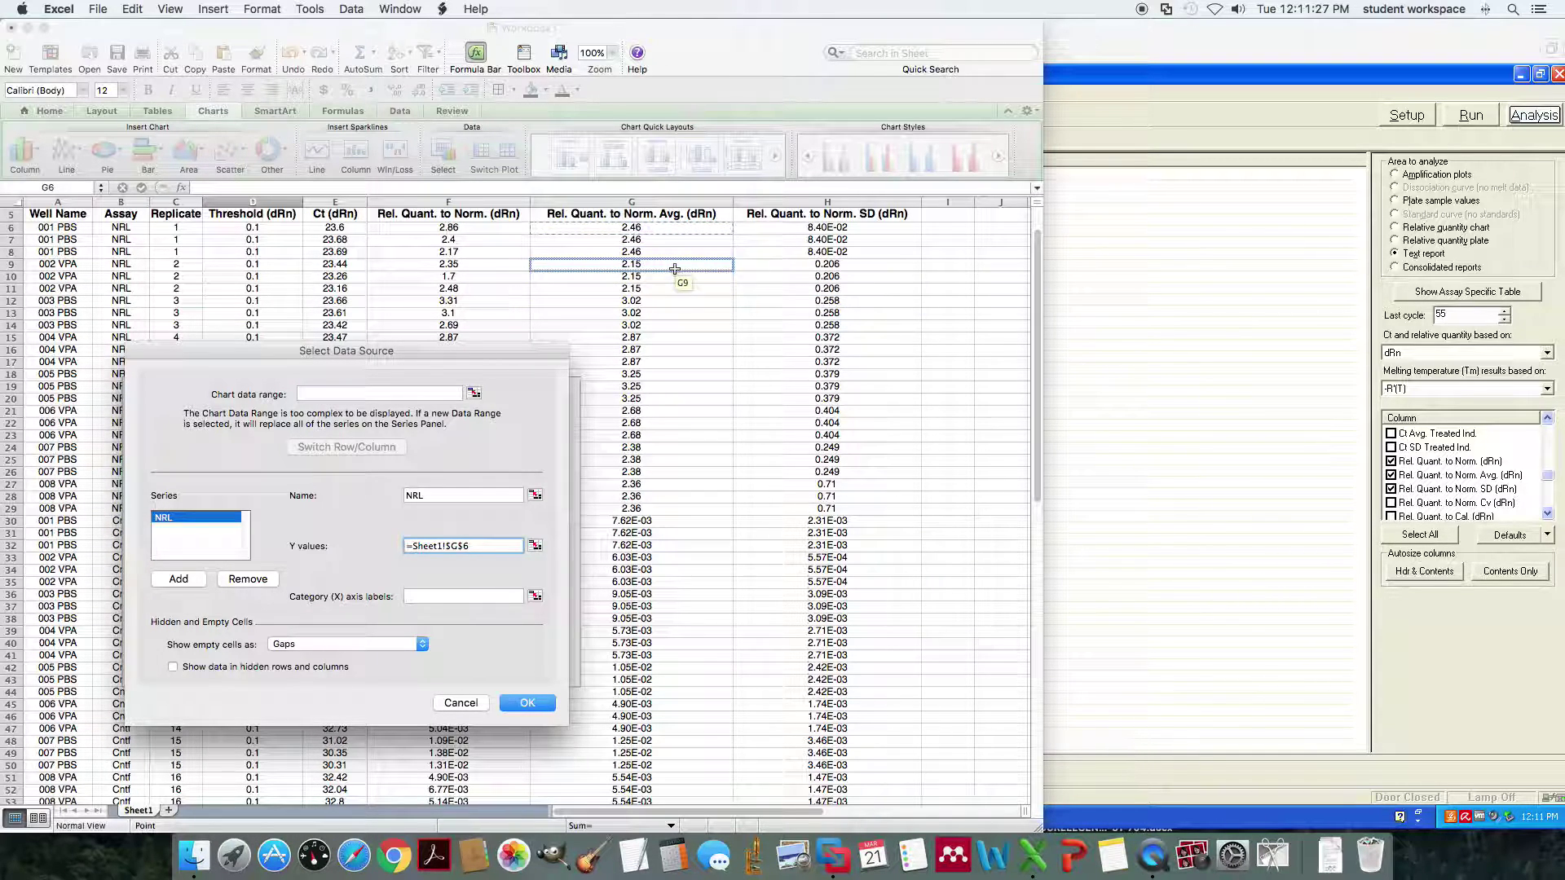
super+click(675, 269)
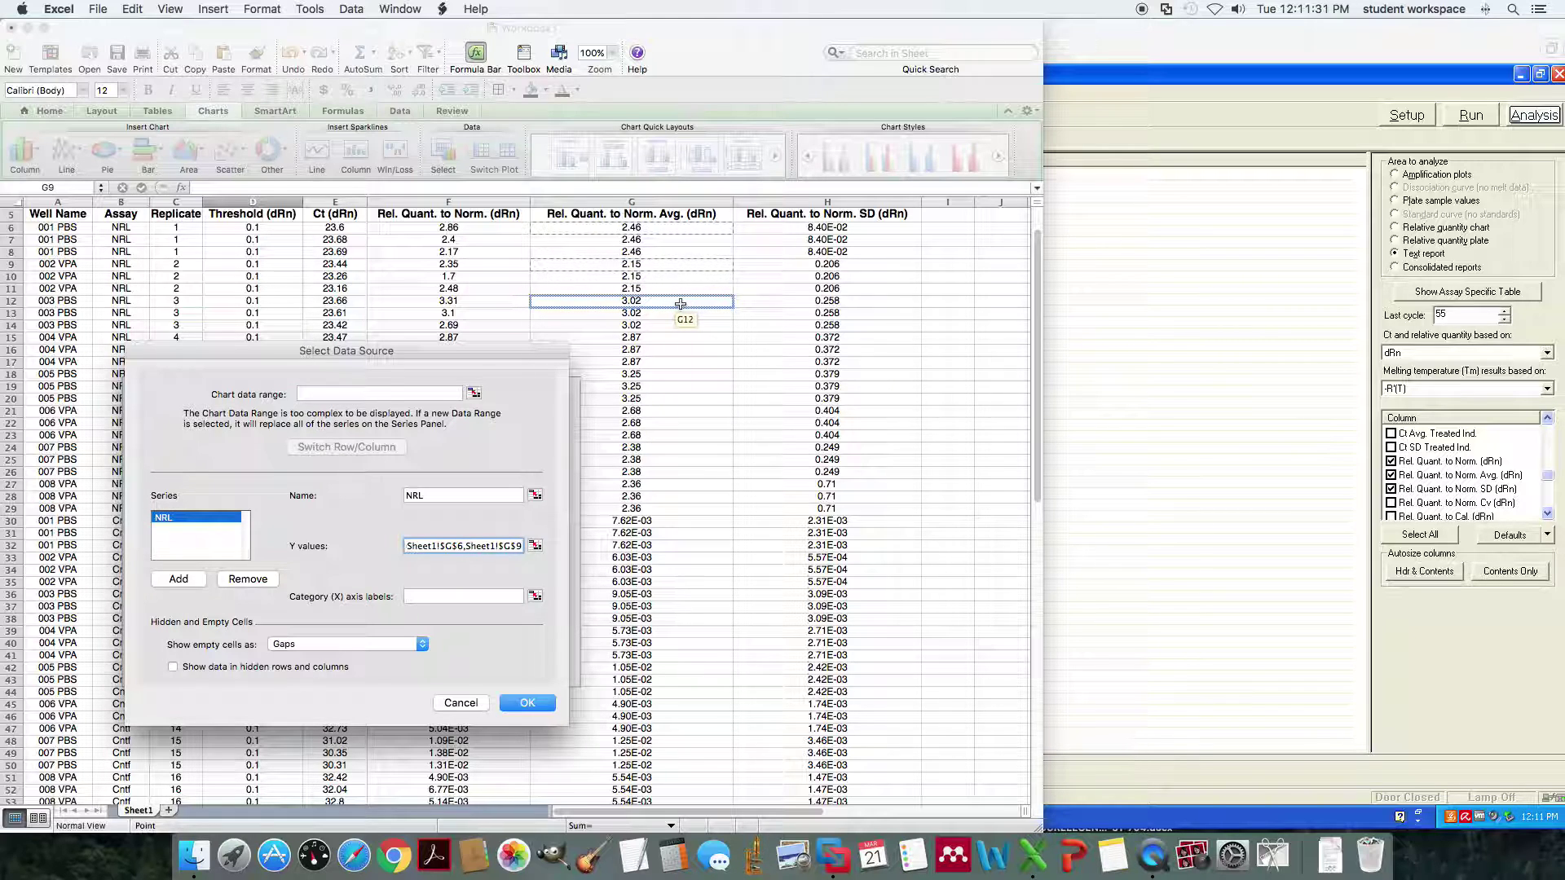
super+click(680, 303)
super+click(664, 337)
super+click(663, 377)
super+click(678, 413)
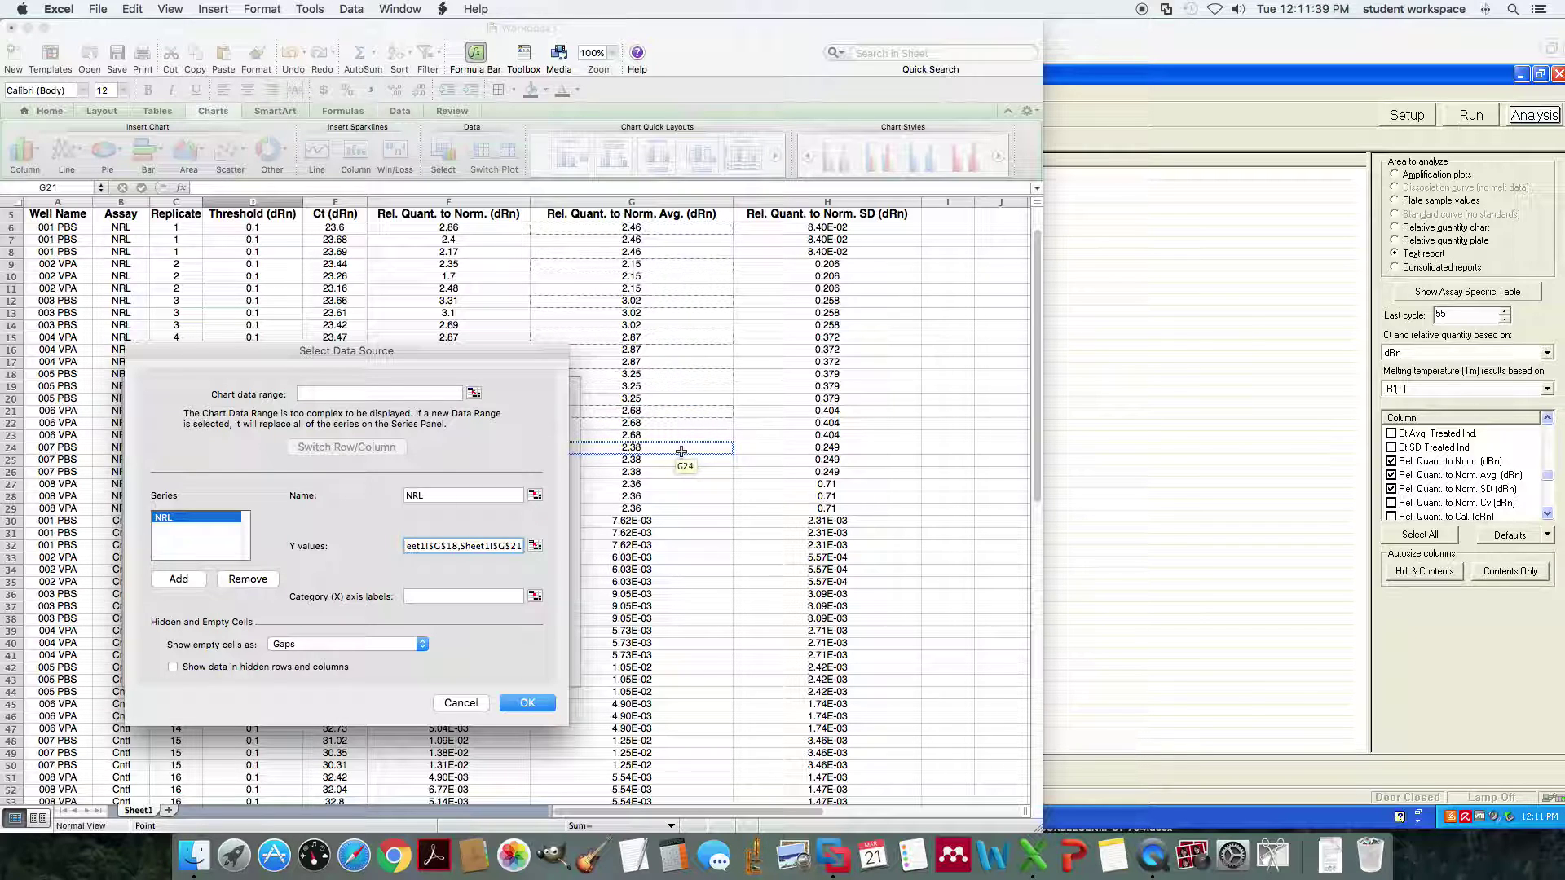
super+click(681, 451)
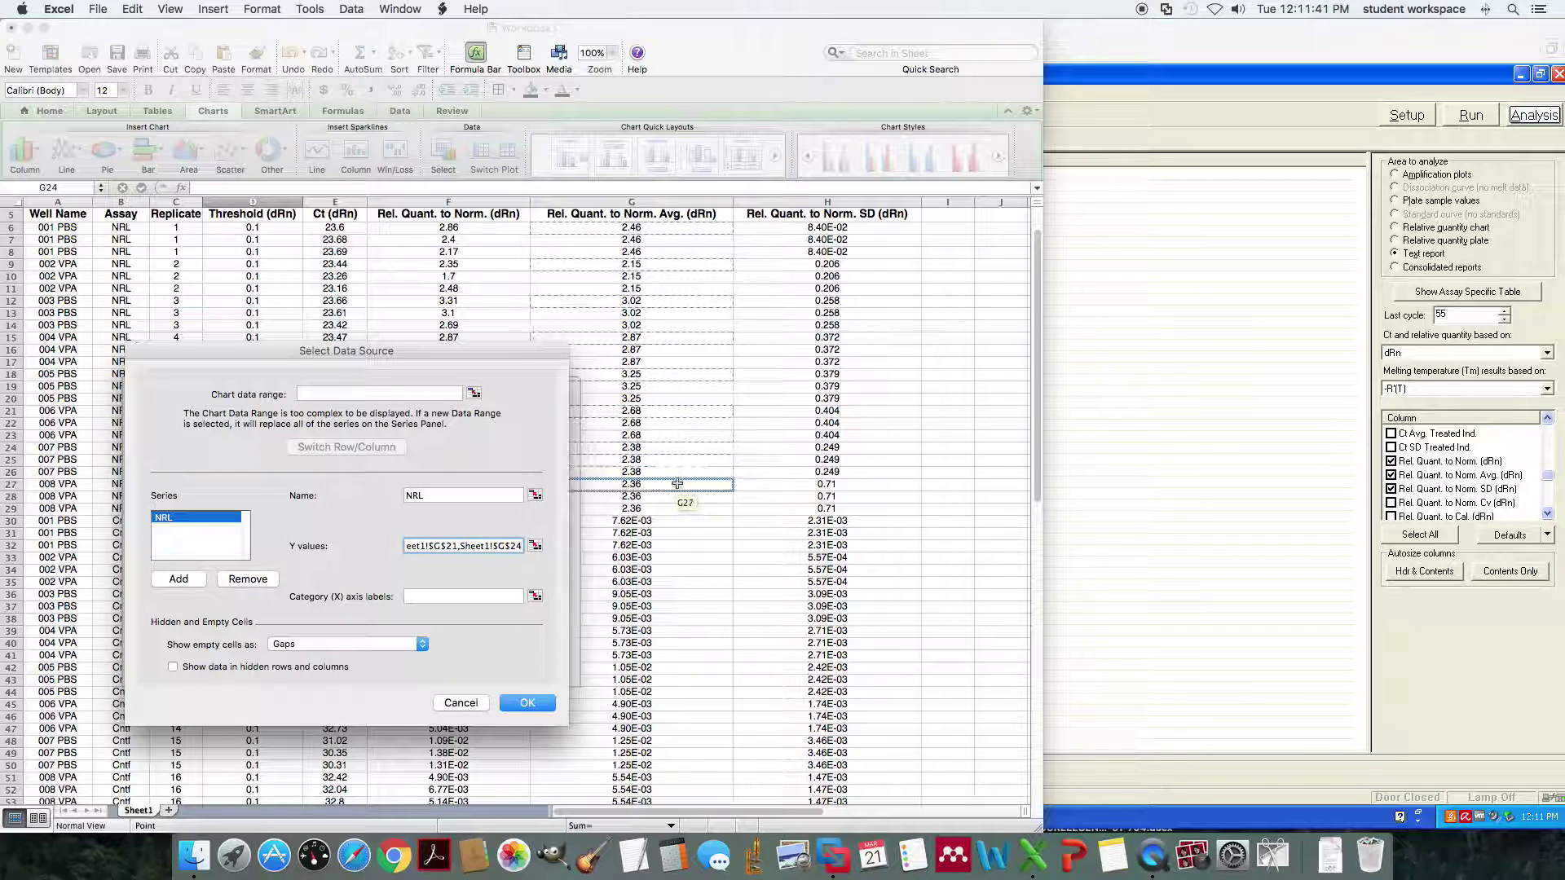
super+click(679, 486)
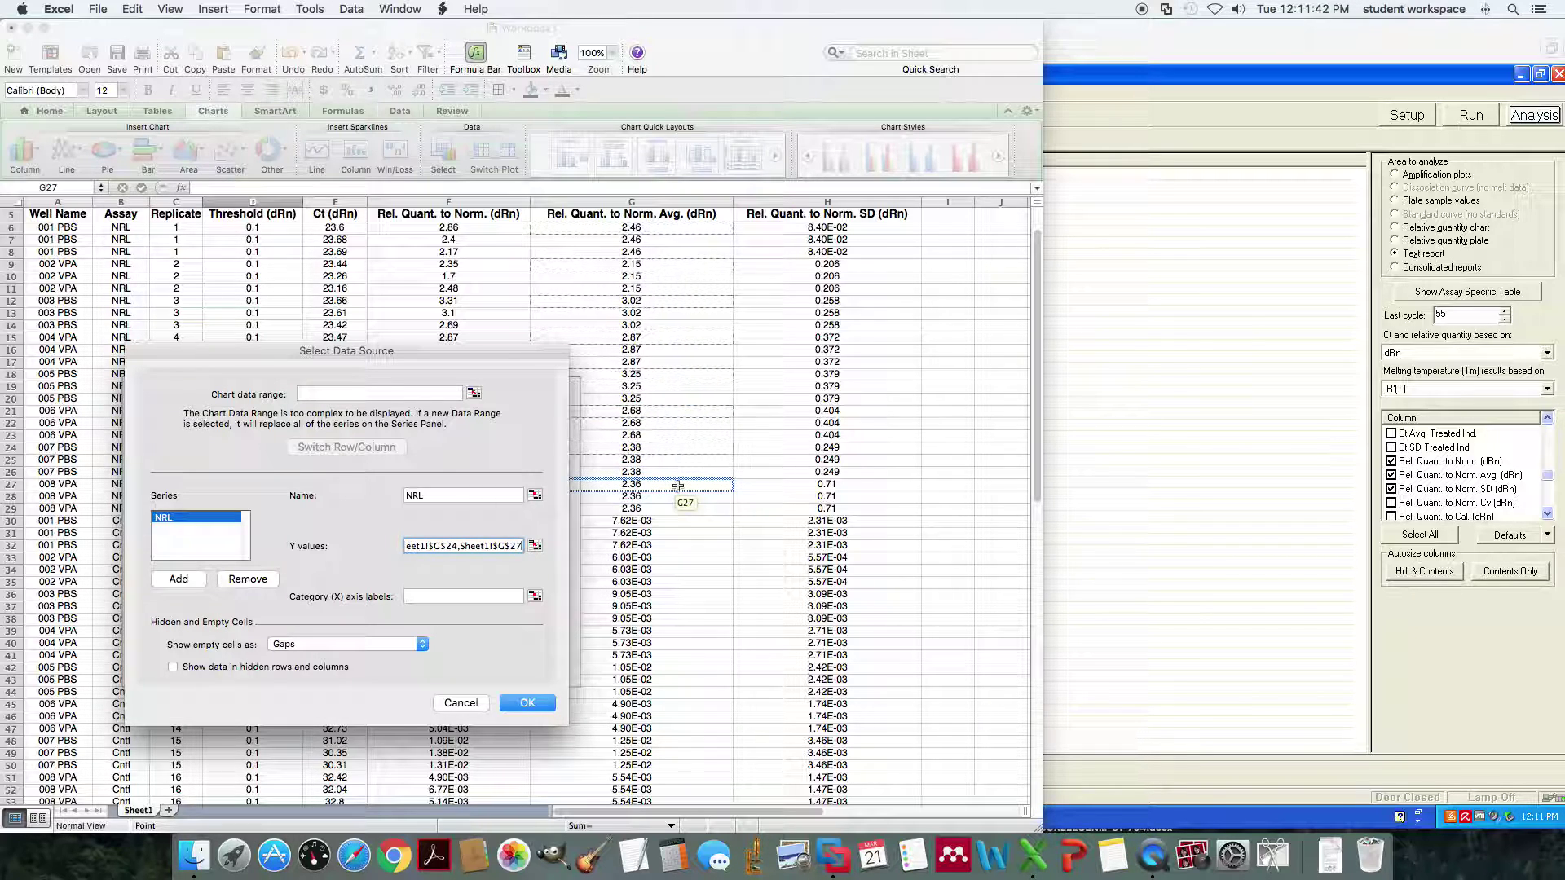
- Use A6, A9, A12, A15, A18, A21, A24 and A27 as category labels, then confirm
click(476, 600)
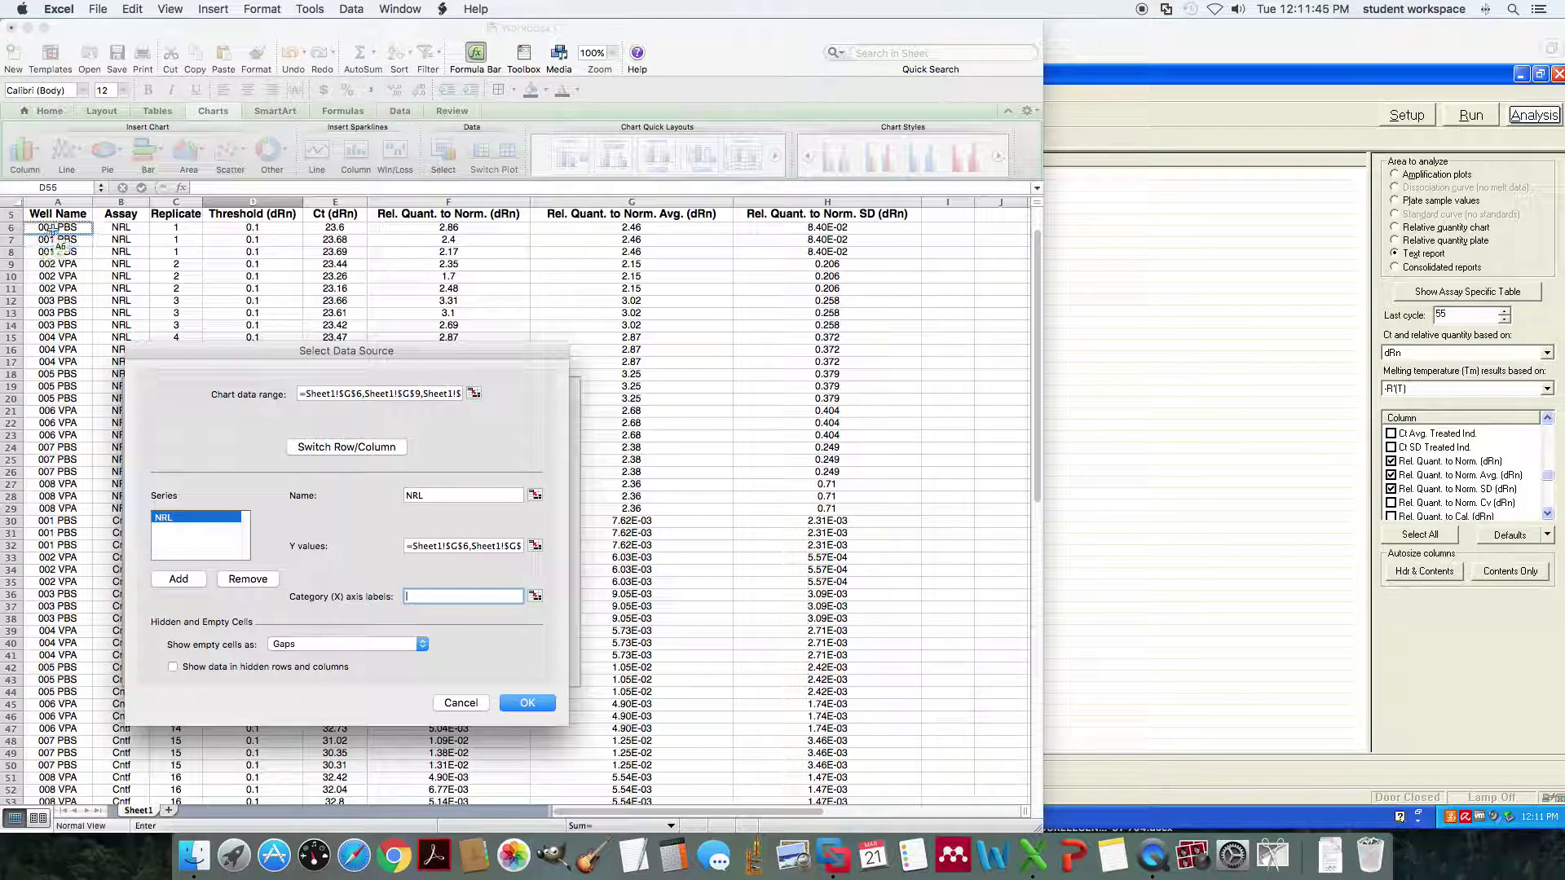
click(50, 229)
super+click(50, 264)
super+click(45, 304)
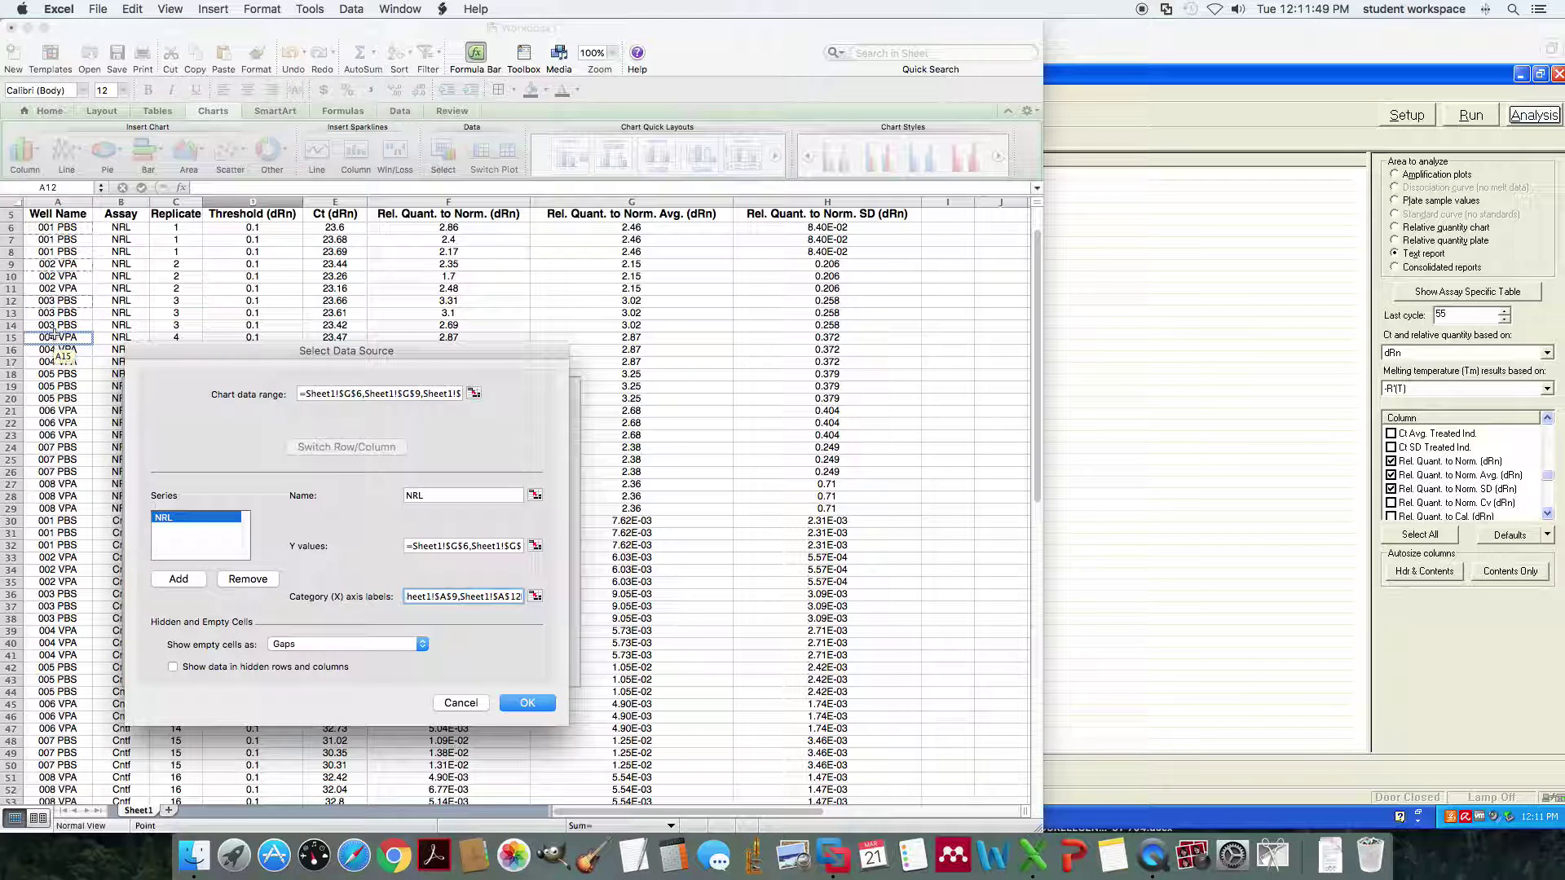
super+click(59, 338)
super+click(57, 373)
super+click(57, 410)
super+click(58, 447)
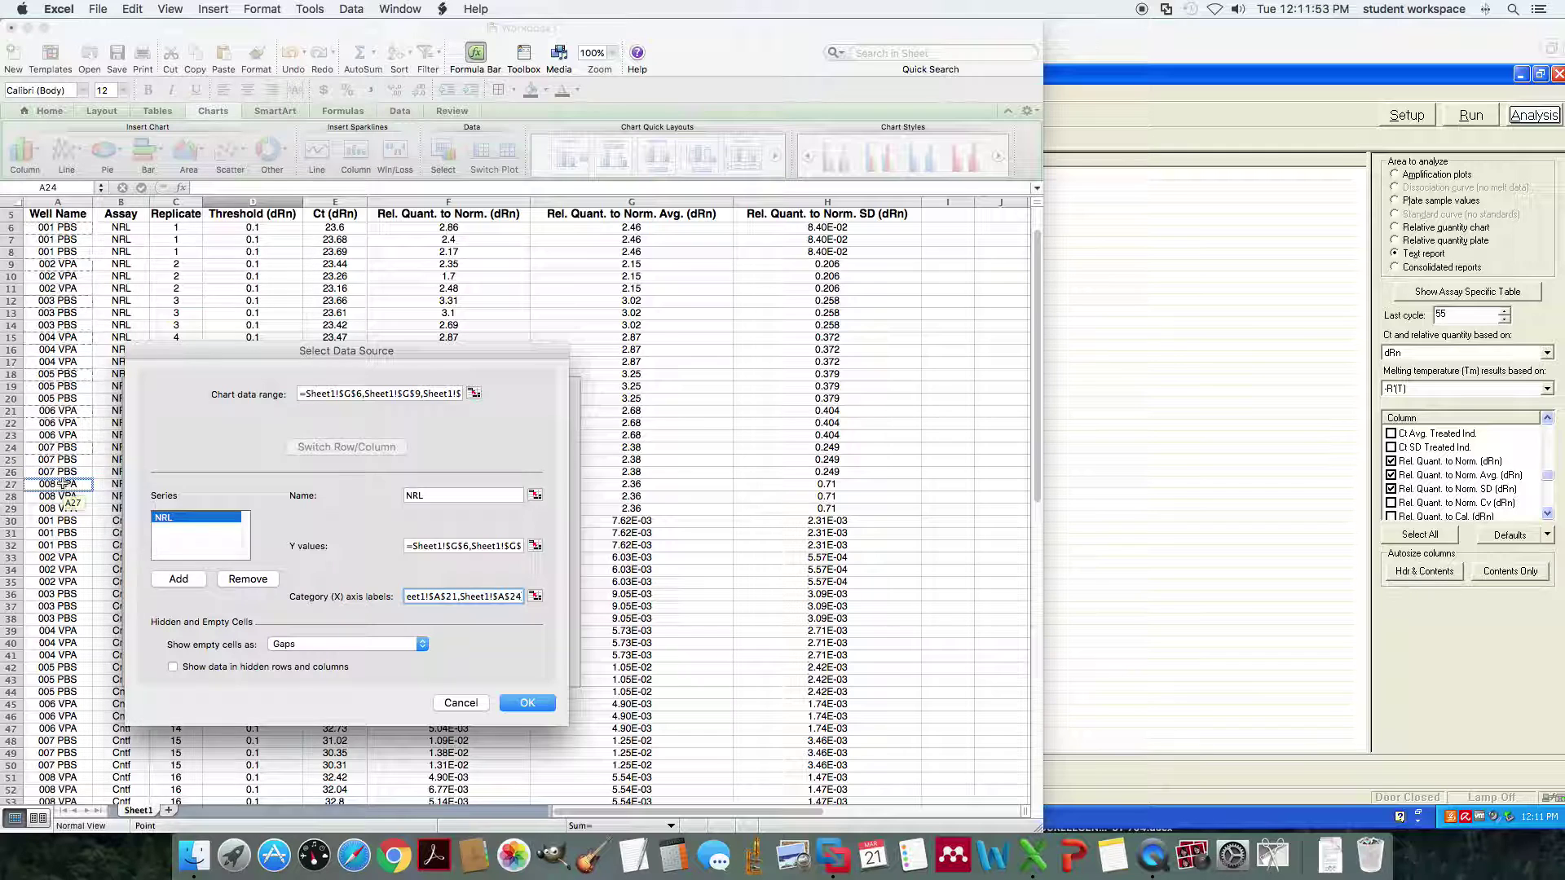
super+click(58, 484)
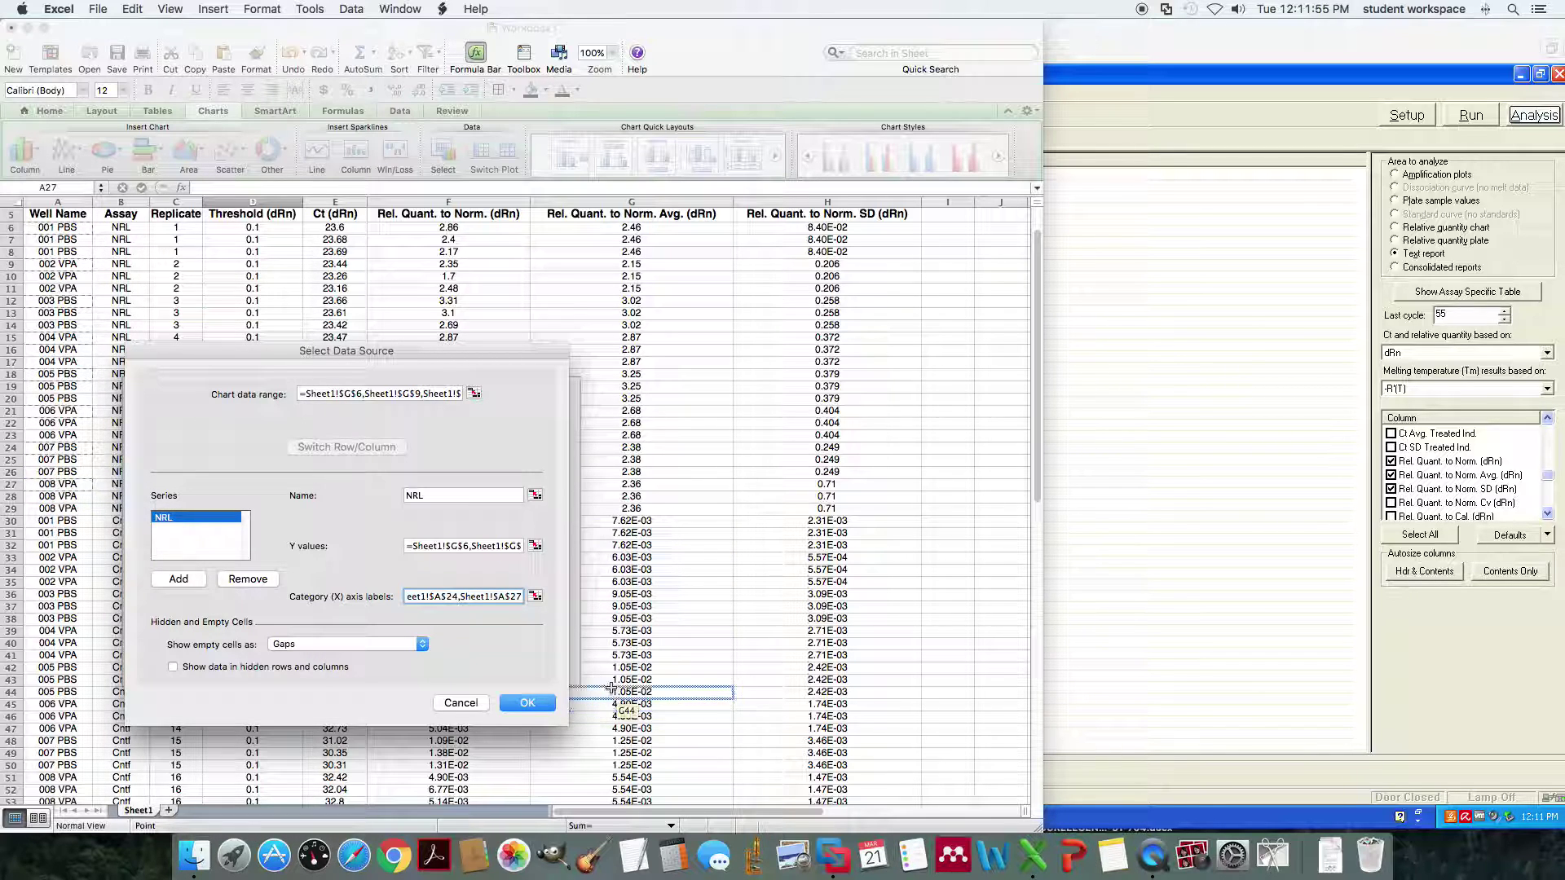
click(530, 705)
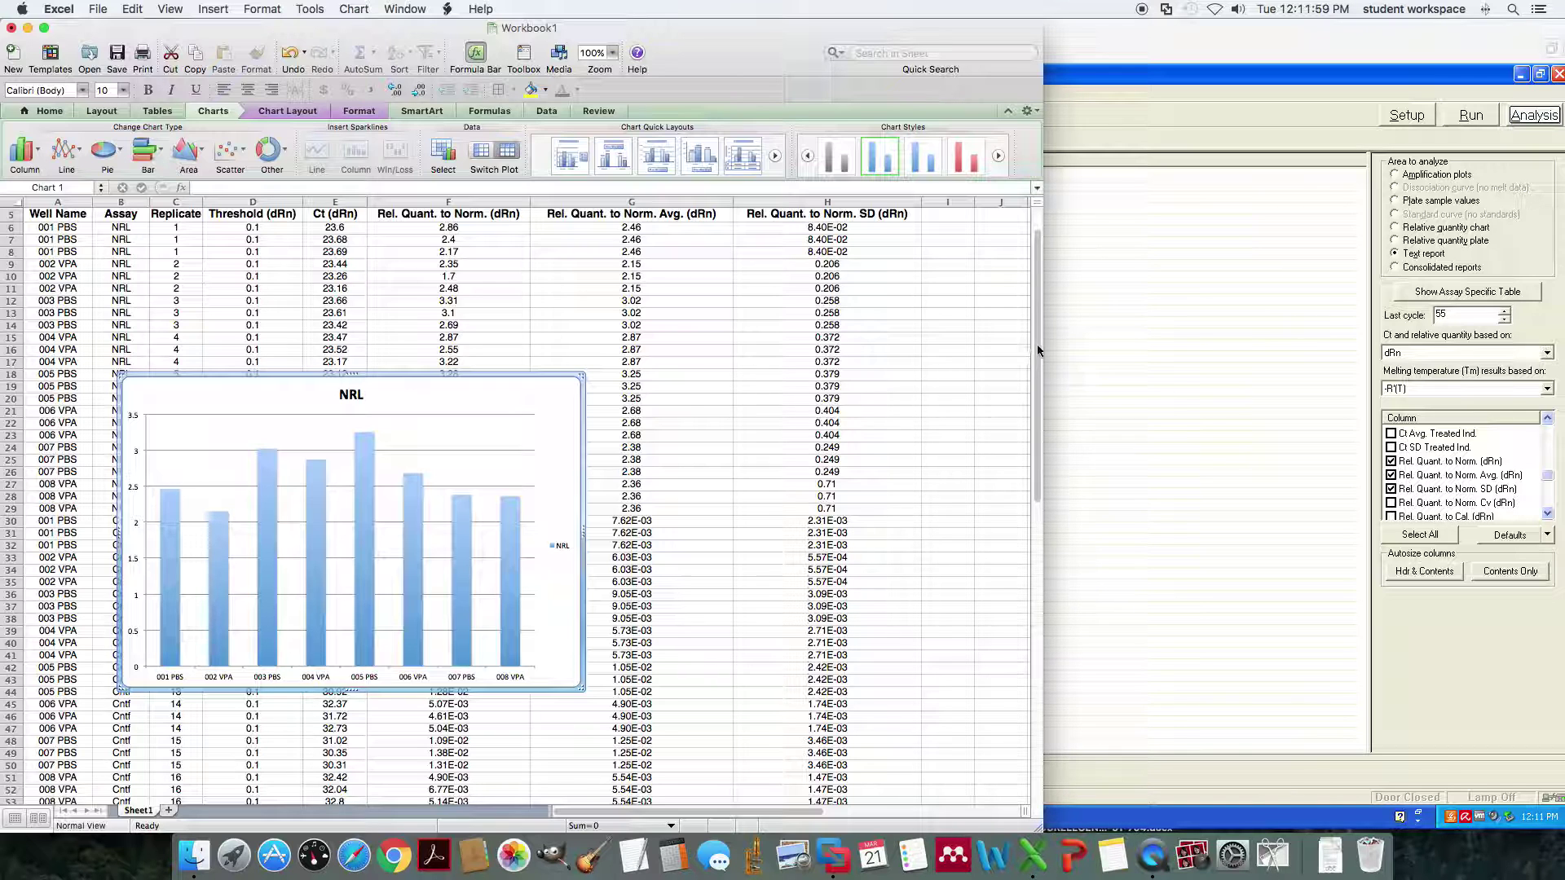
- Reposition the plot area and move the chart below the table, near row 54
drag(1039, 348, 1034, 412)
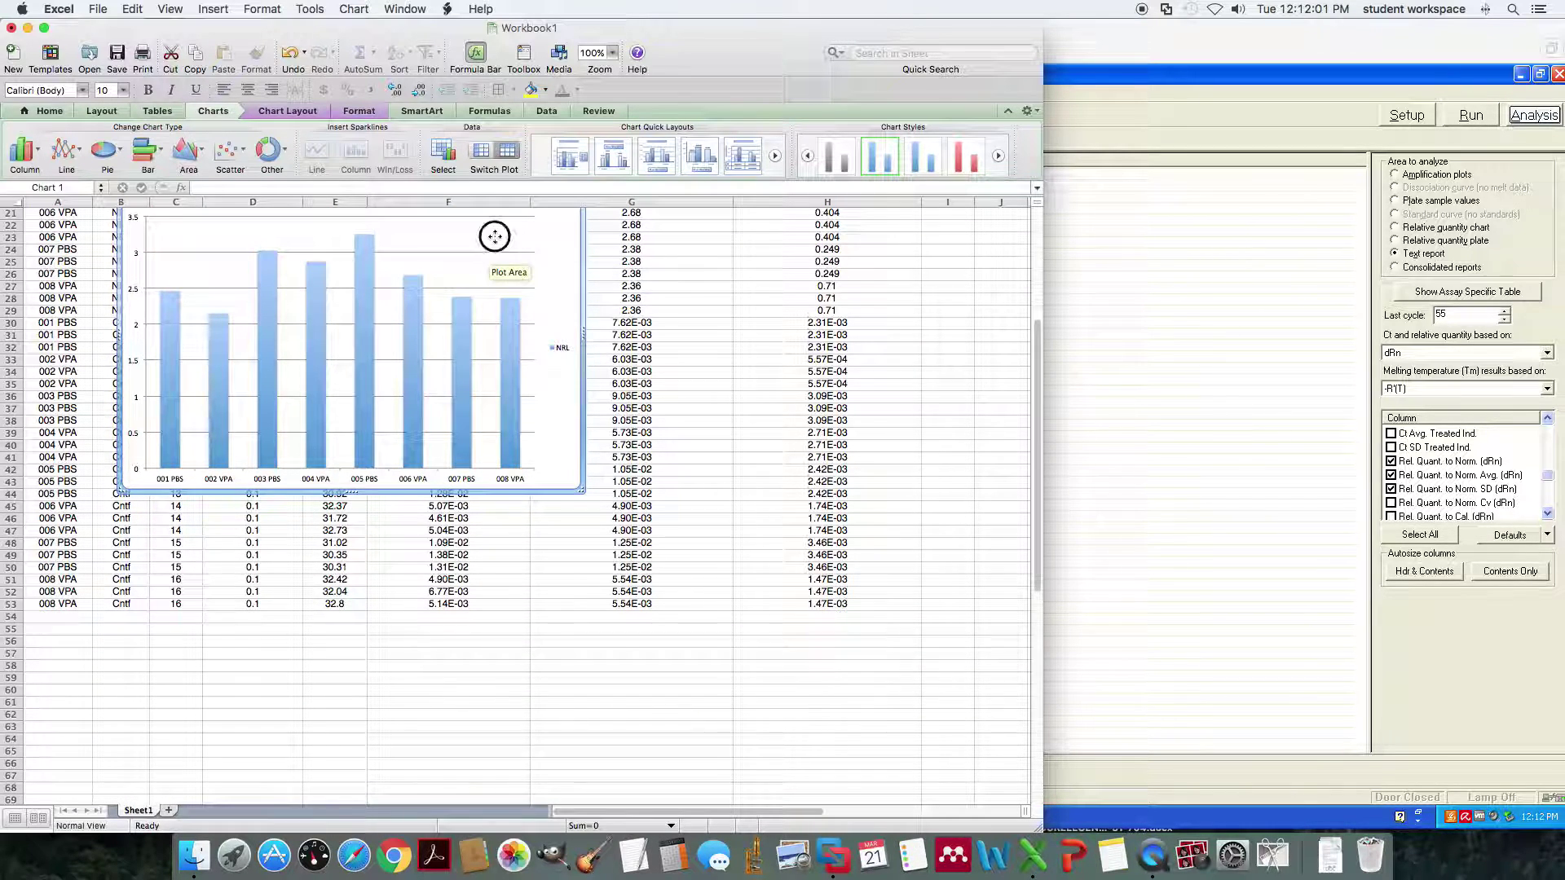
drag(495, 236, 615, 622)
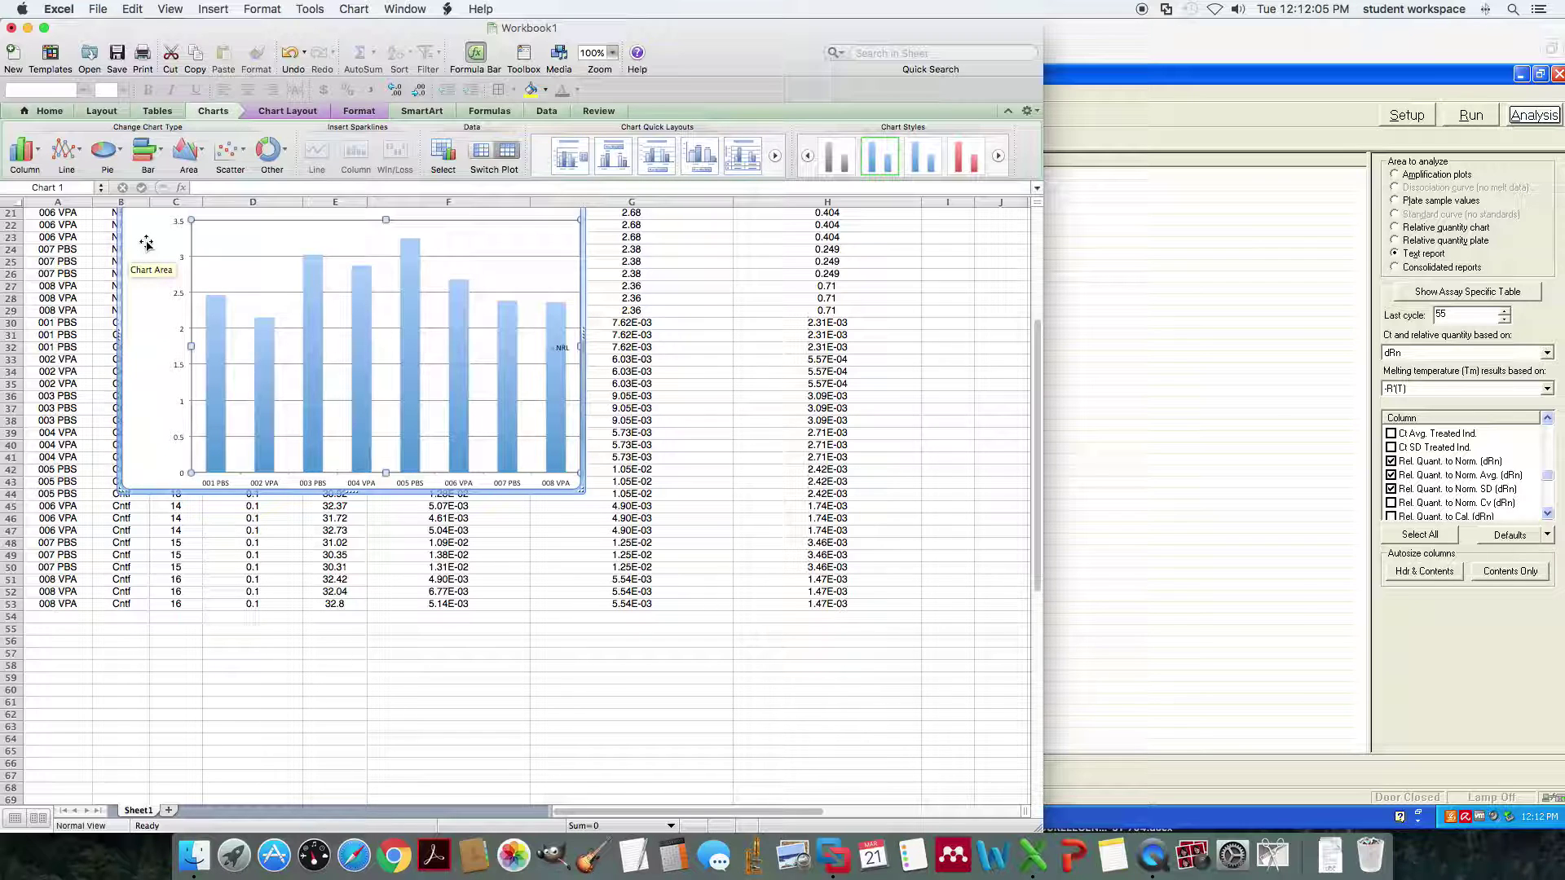
drag(146, 243, 140, 262)
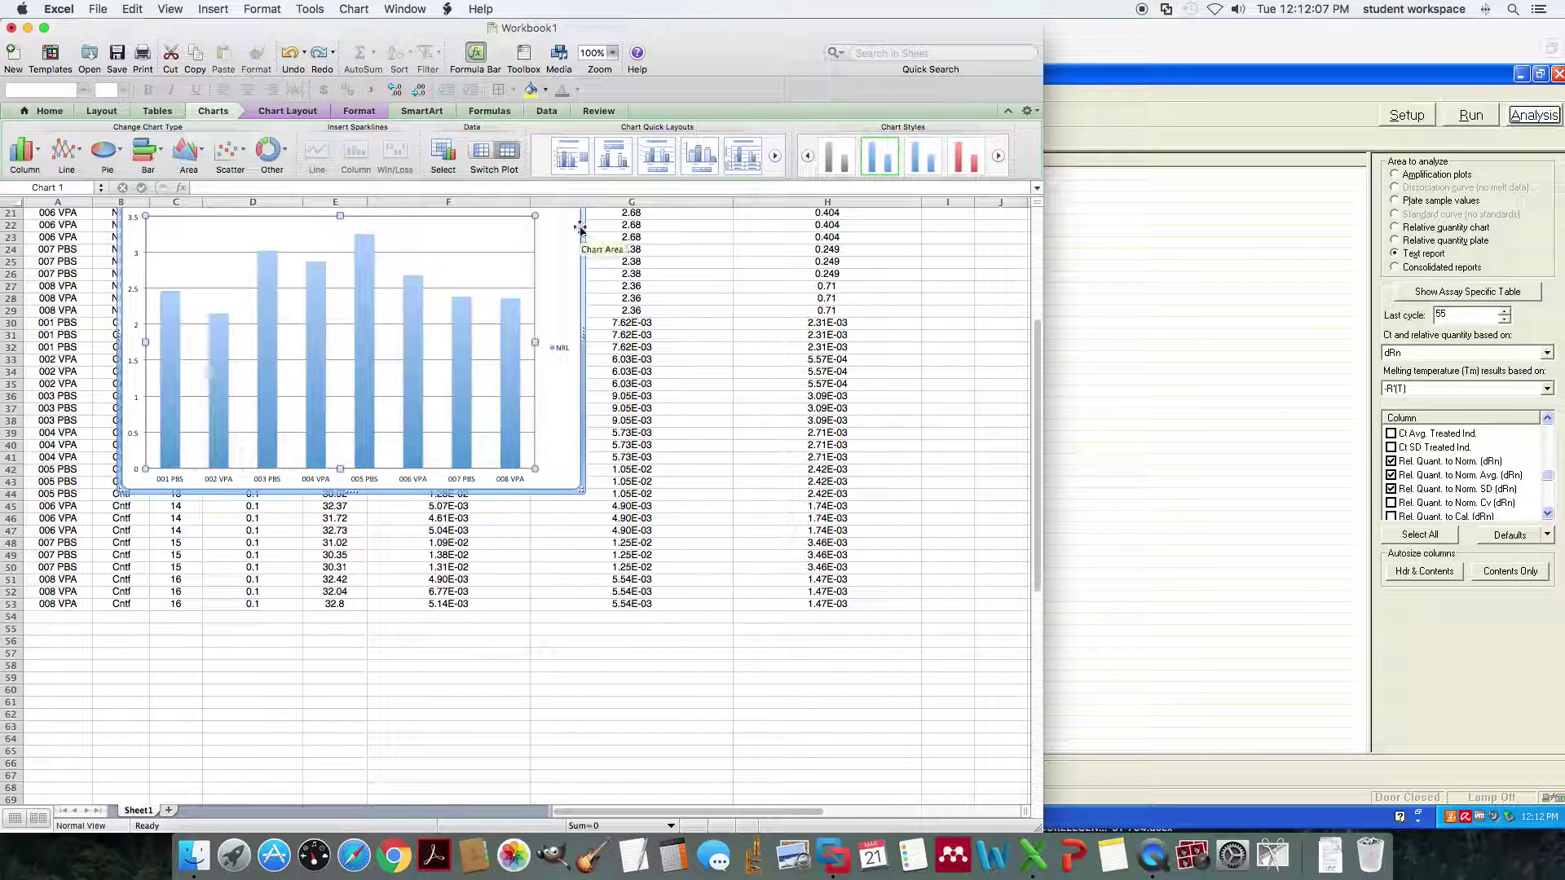
drag(581, 230, 601, 663)
click(393, 774)
scroll(785, 679, down, 3)
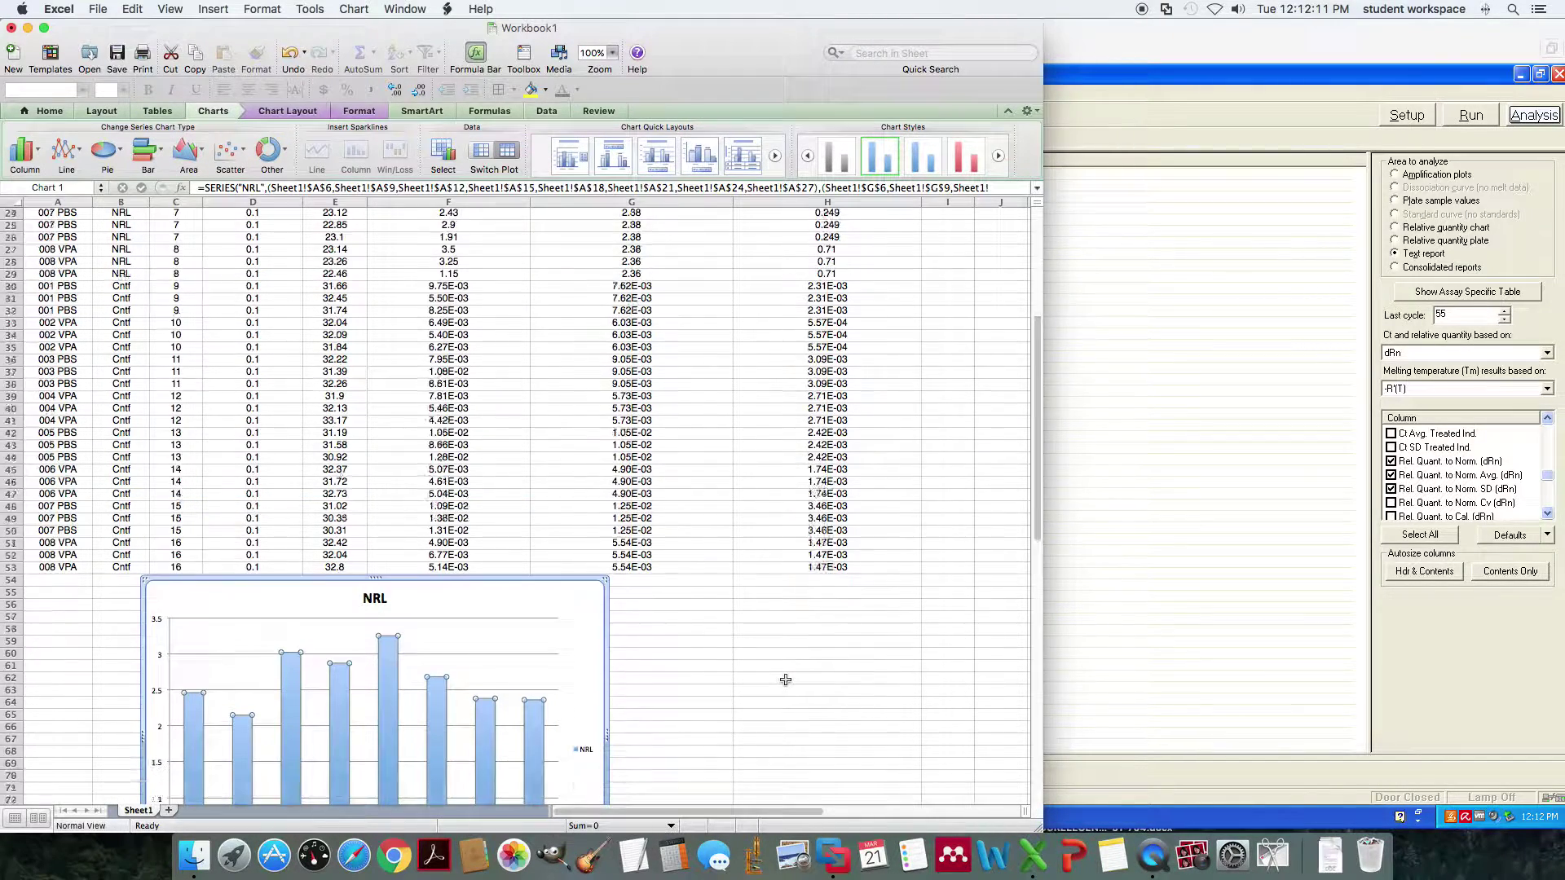
- Set the NRL series error bars to Both directions, with caps, using Custom amounts
scroll(785, 679, down, 5)
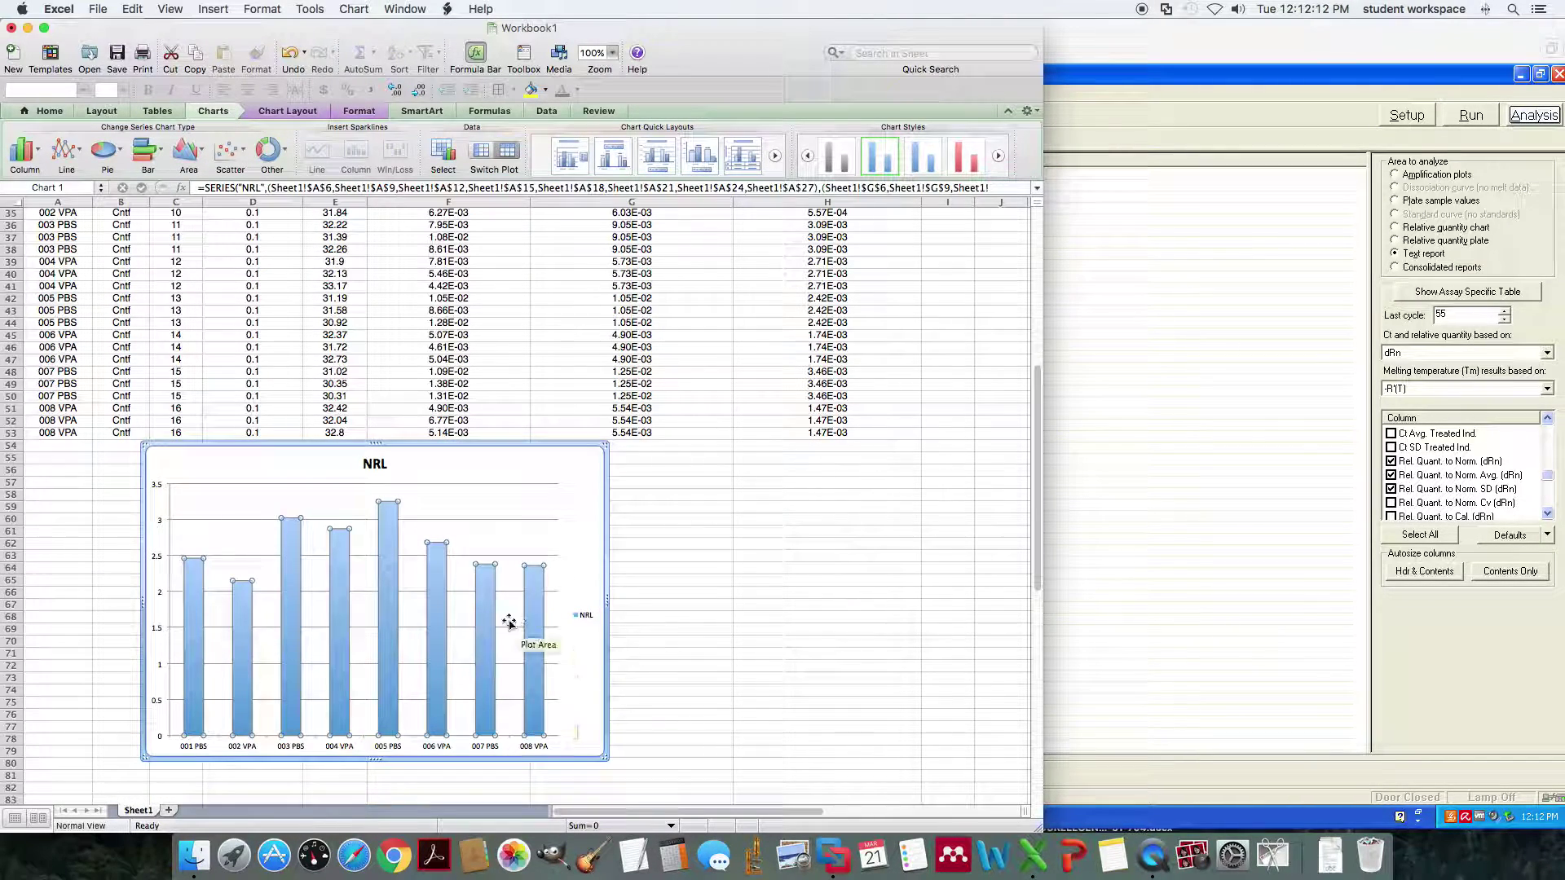
double_click(390, 610)
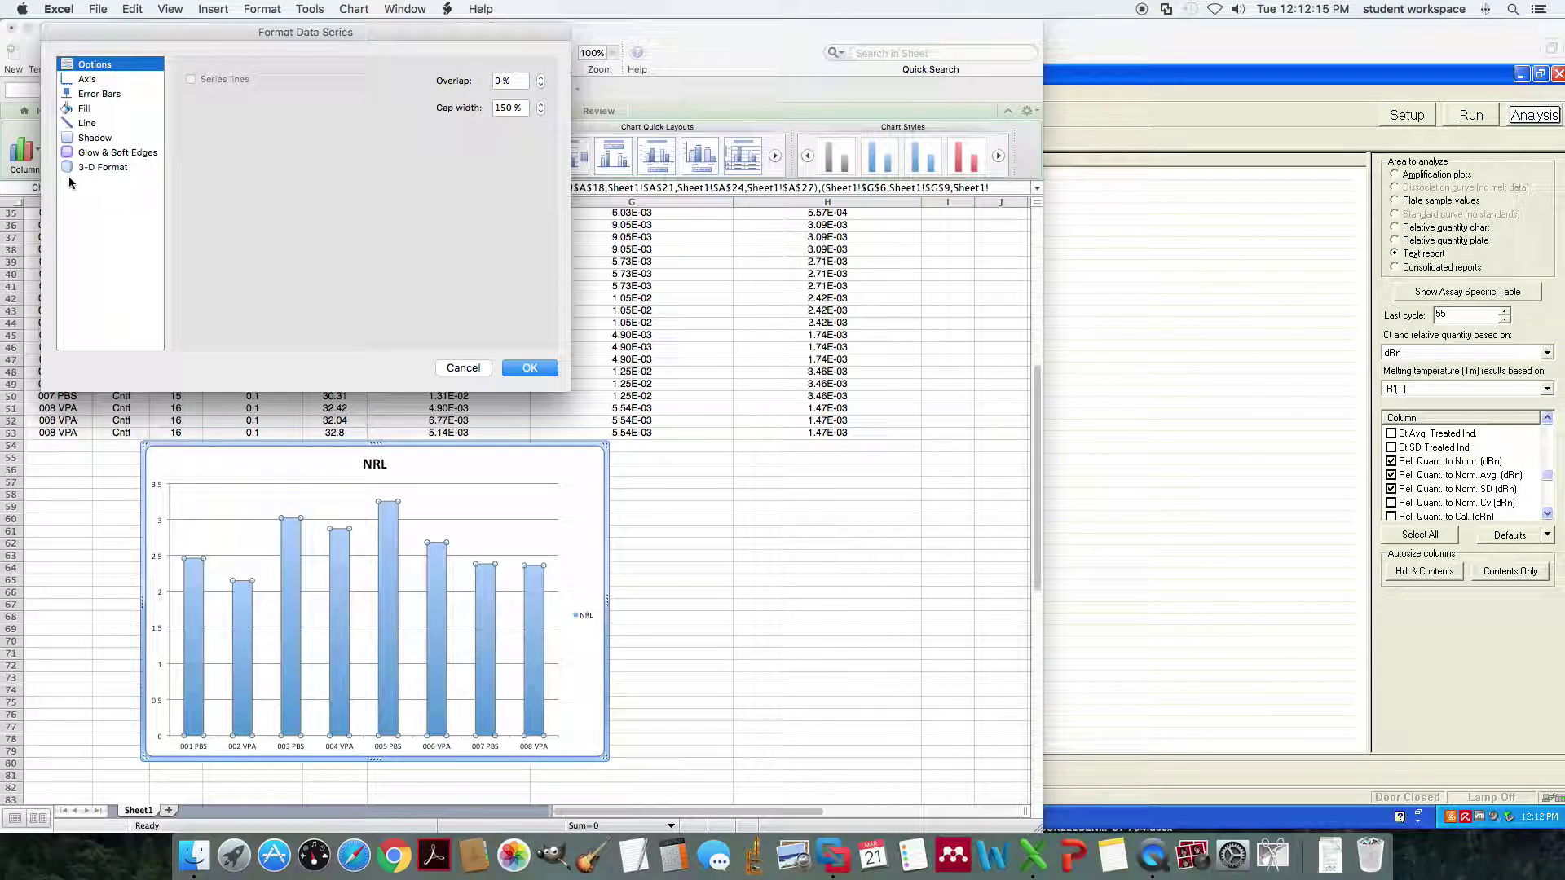
click(88, 95)
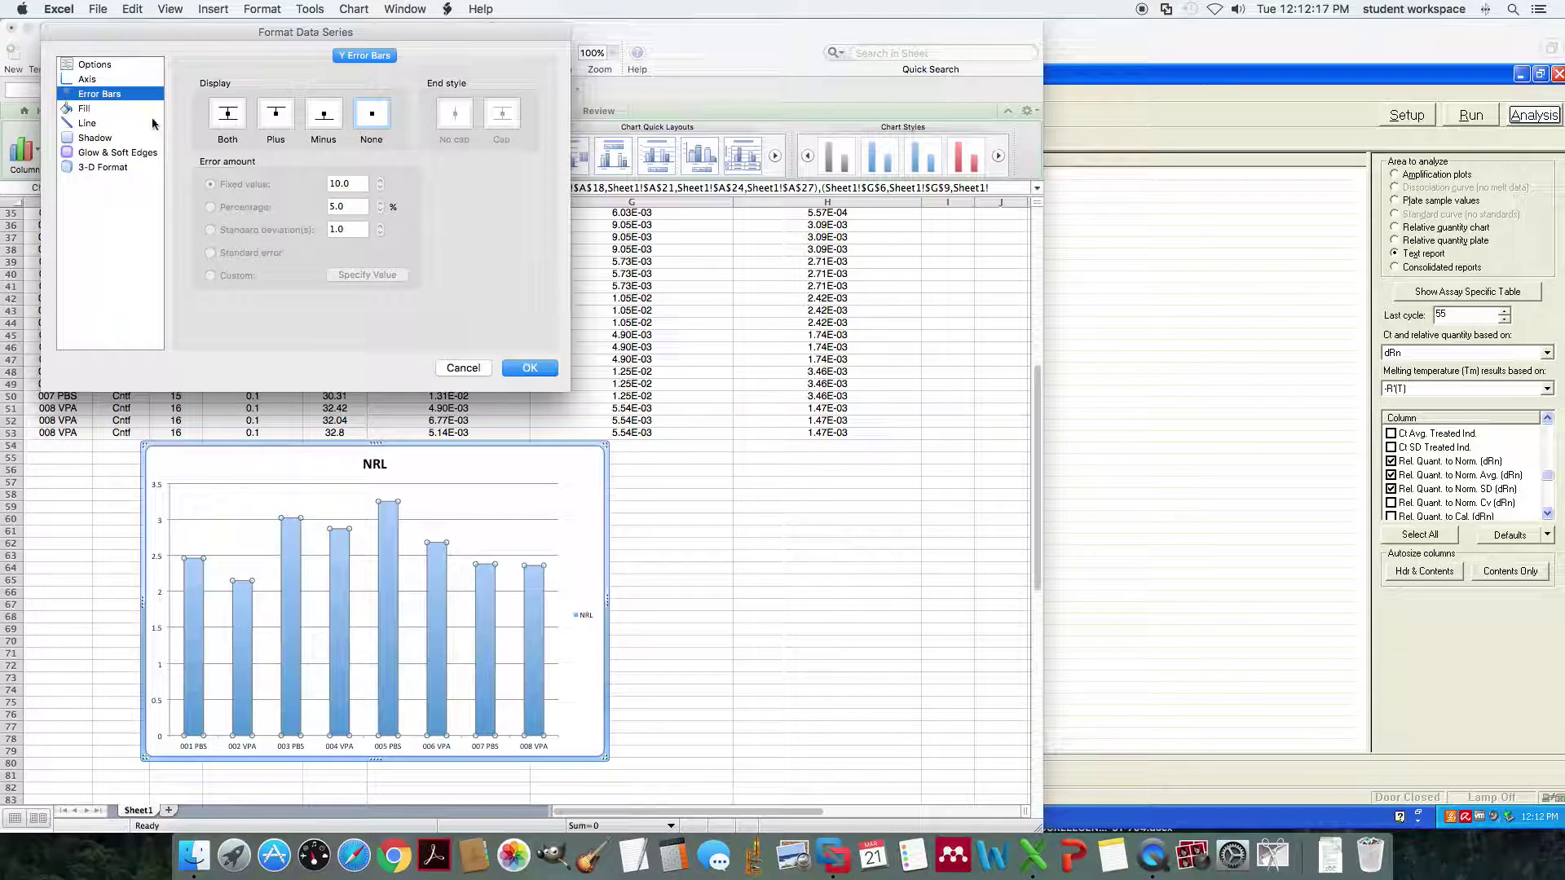
click(237, 115)
click(504, 116)
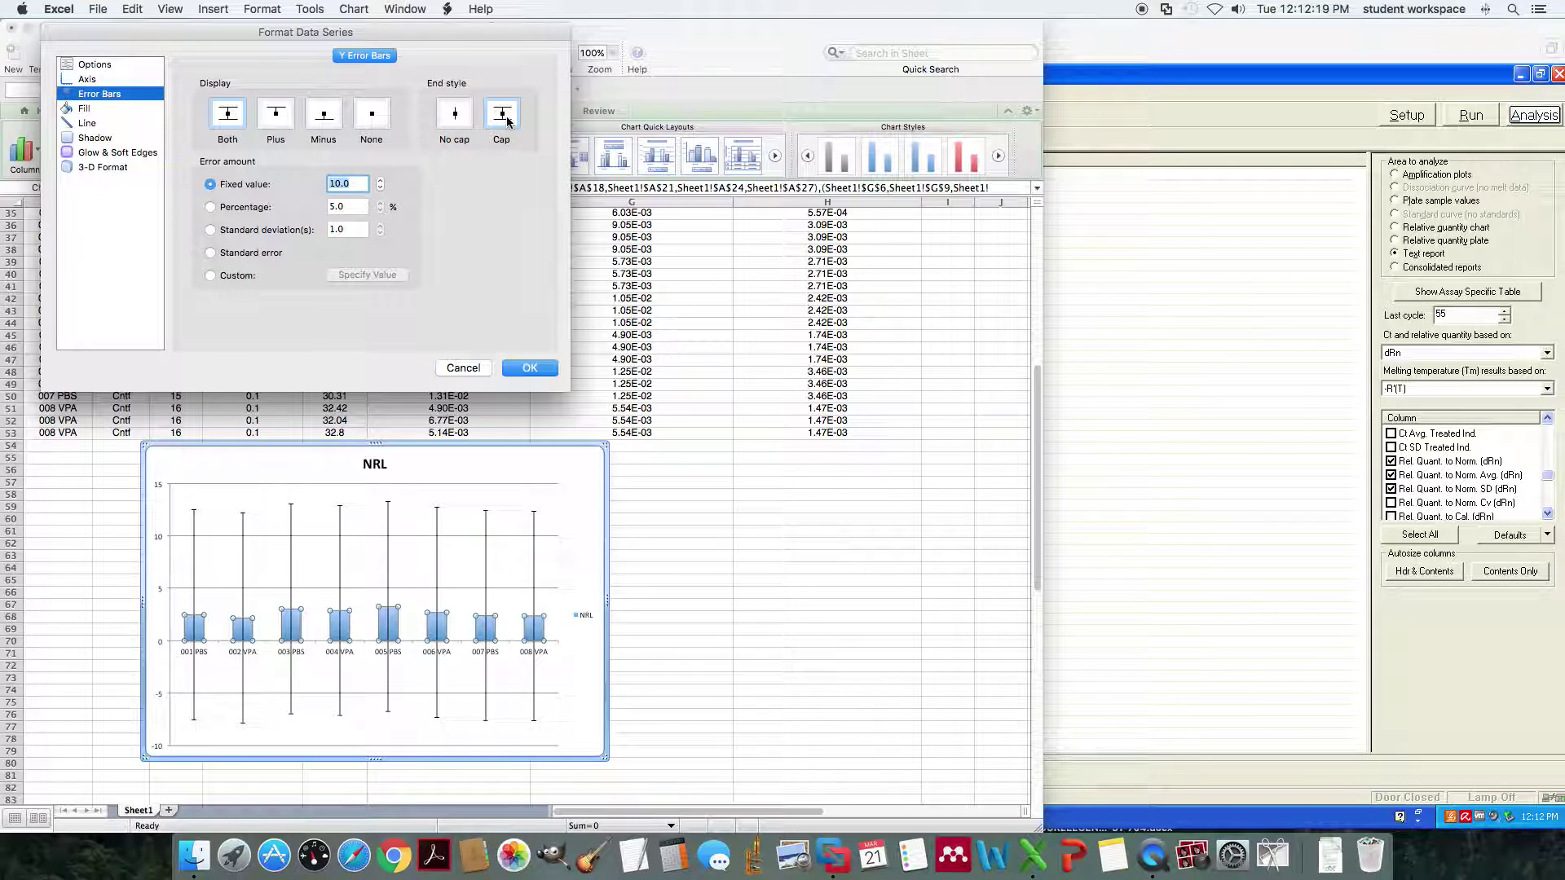
click(210, 277)
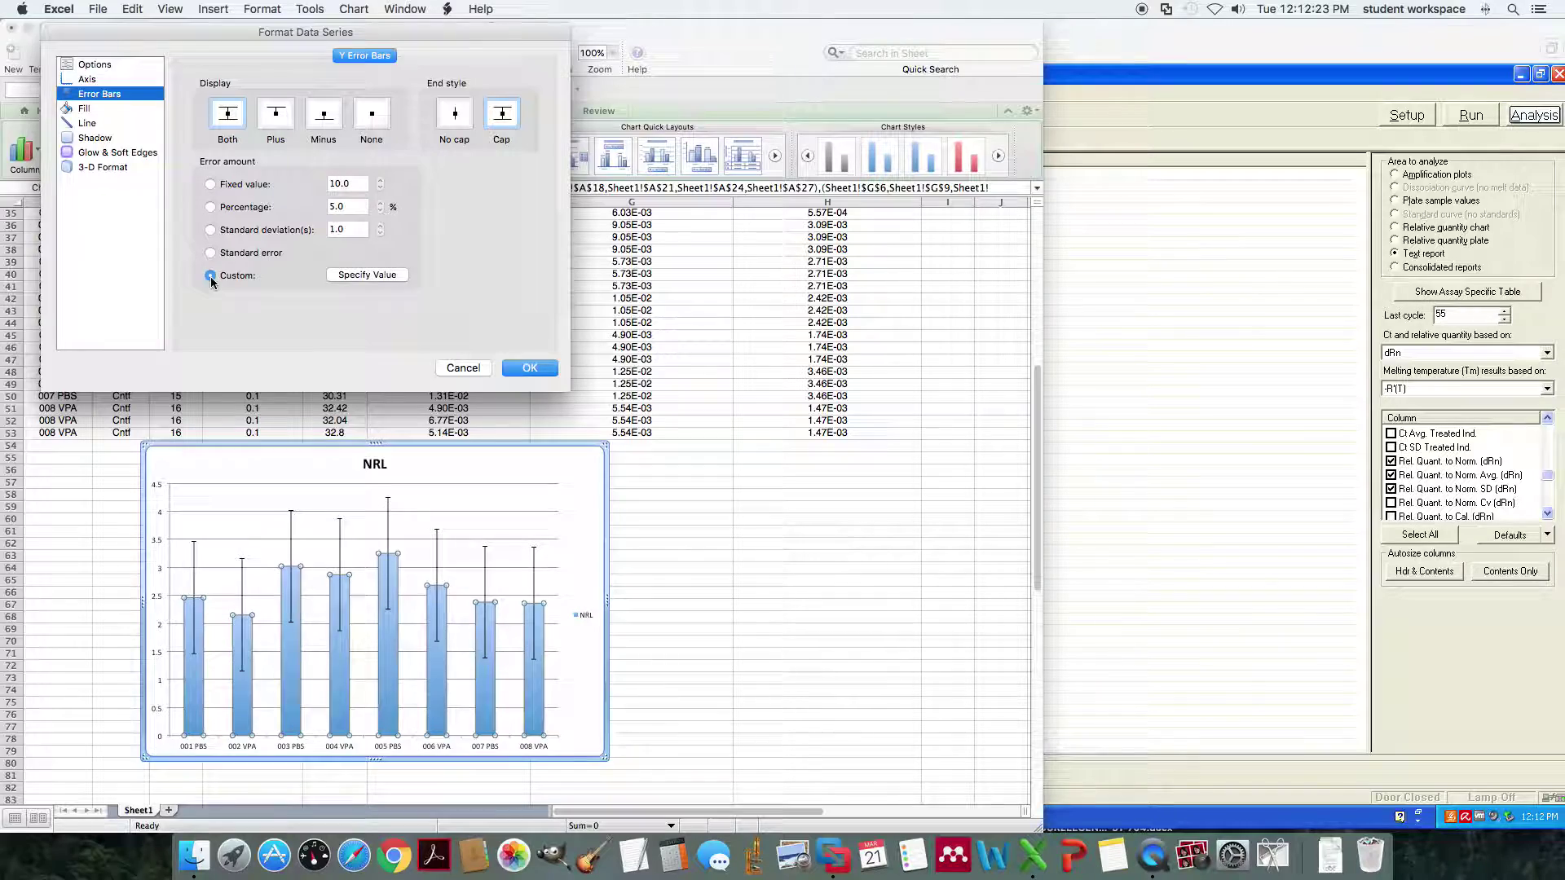
- Set the positive error values to the standard deviations in H6, H9, H12 through H27
click(371, 275)
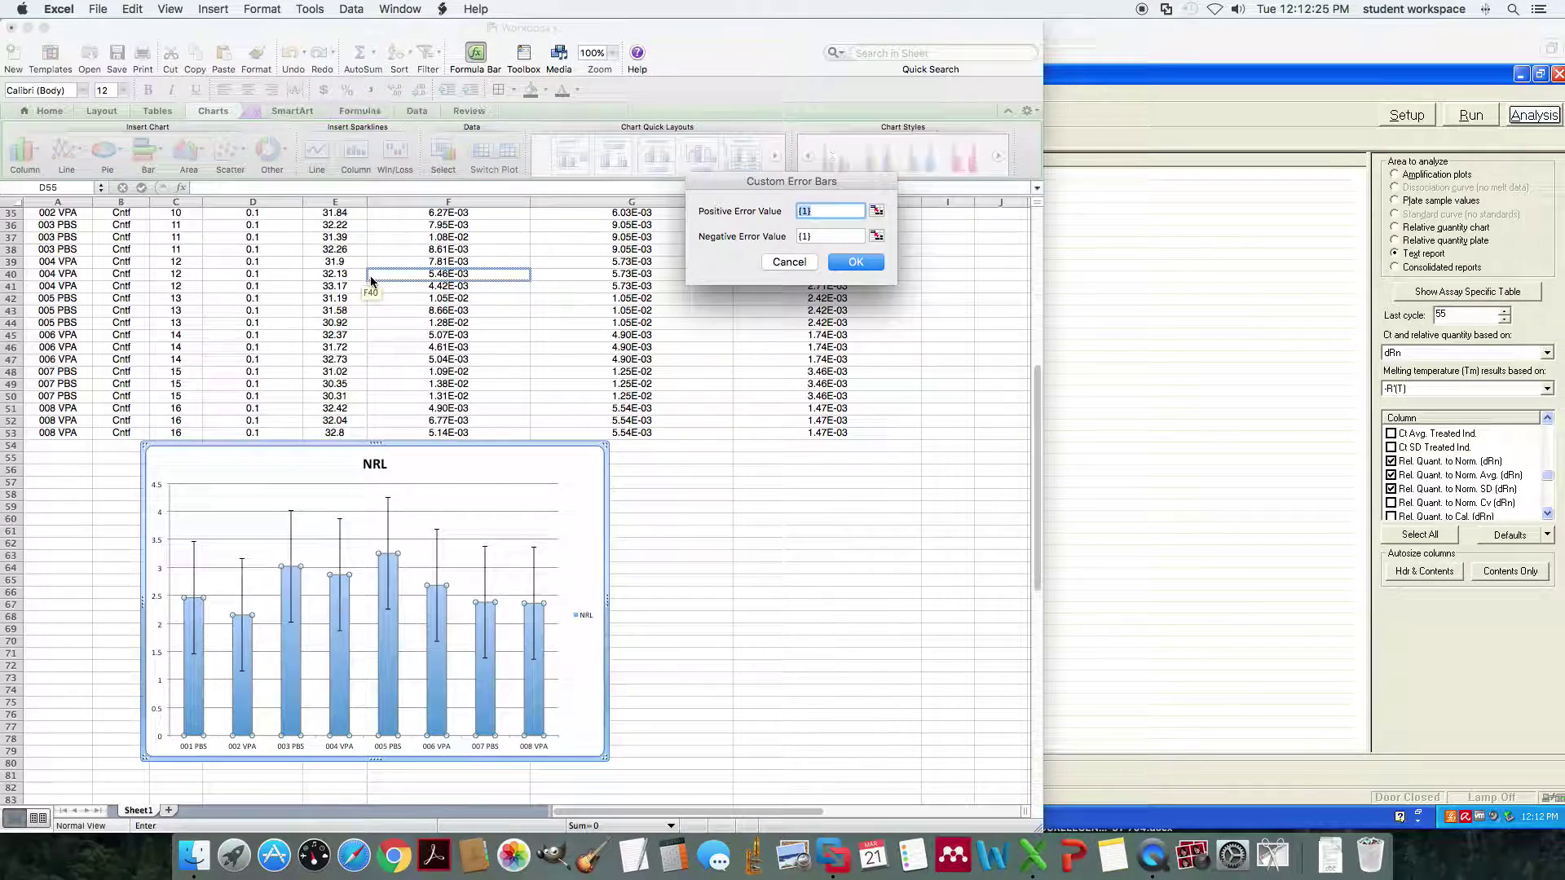
drag(1035, 489, 1030, 342)
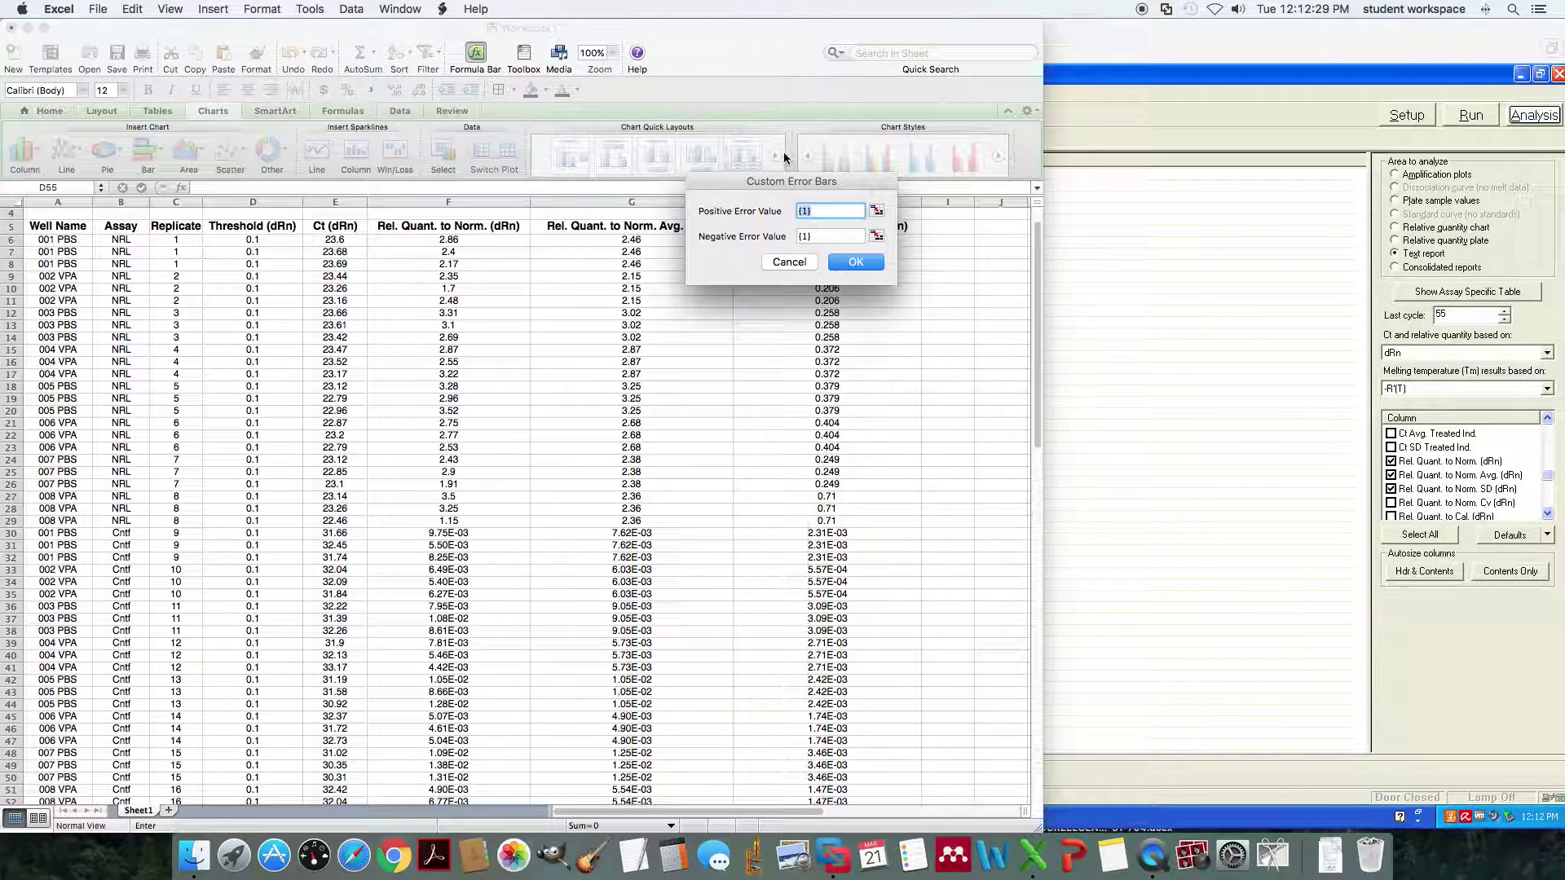
drag(773, 183, 428, 300)
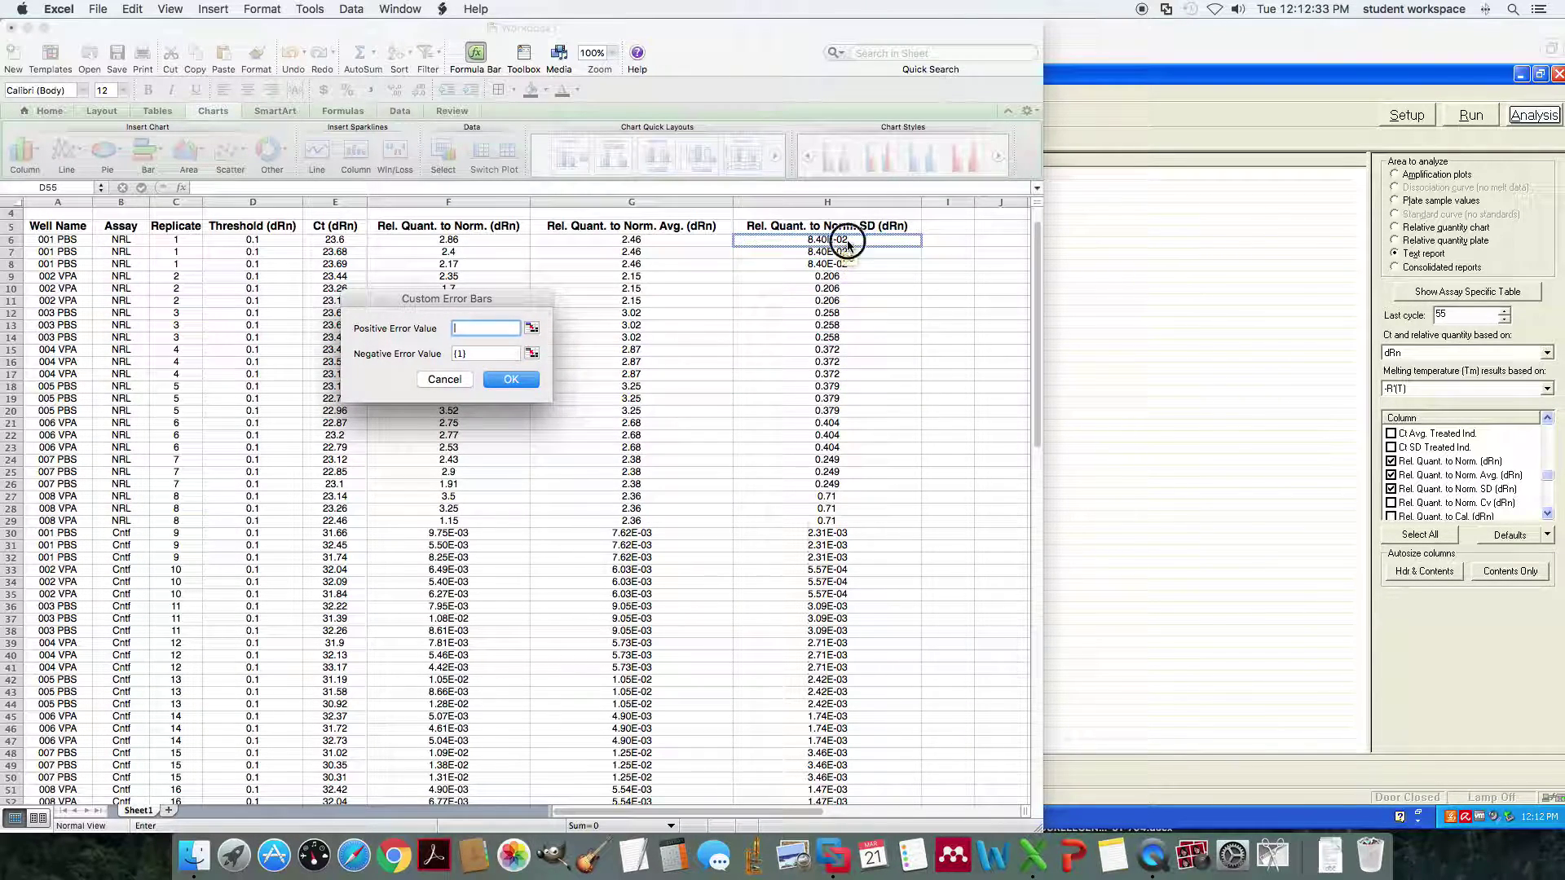
drag(860, 243, 851, 270)
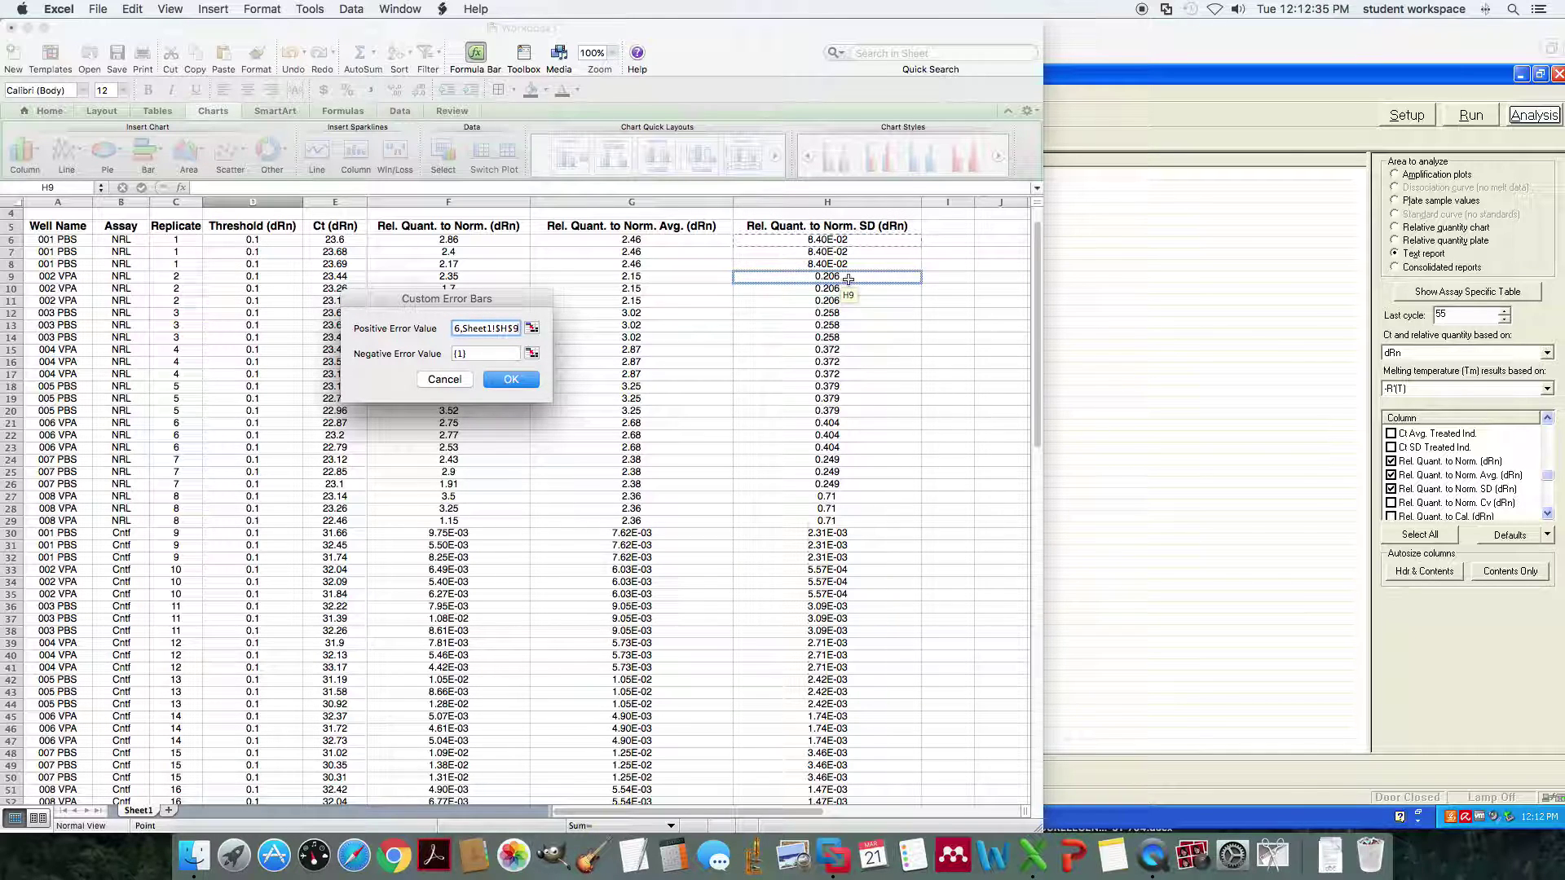
super+click(848, 314)
super+click(845, 352)
super+click(847, 386)
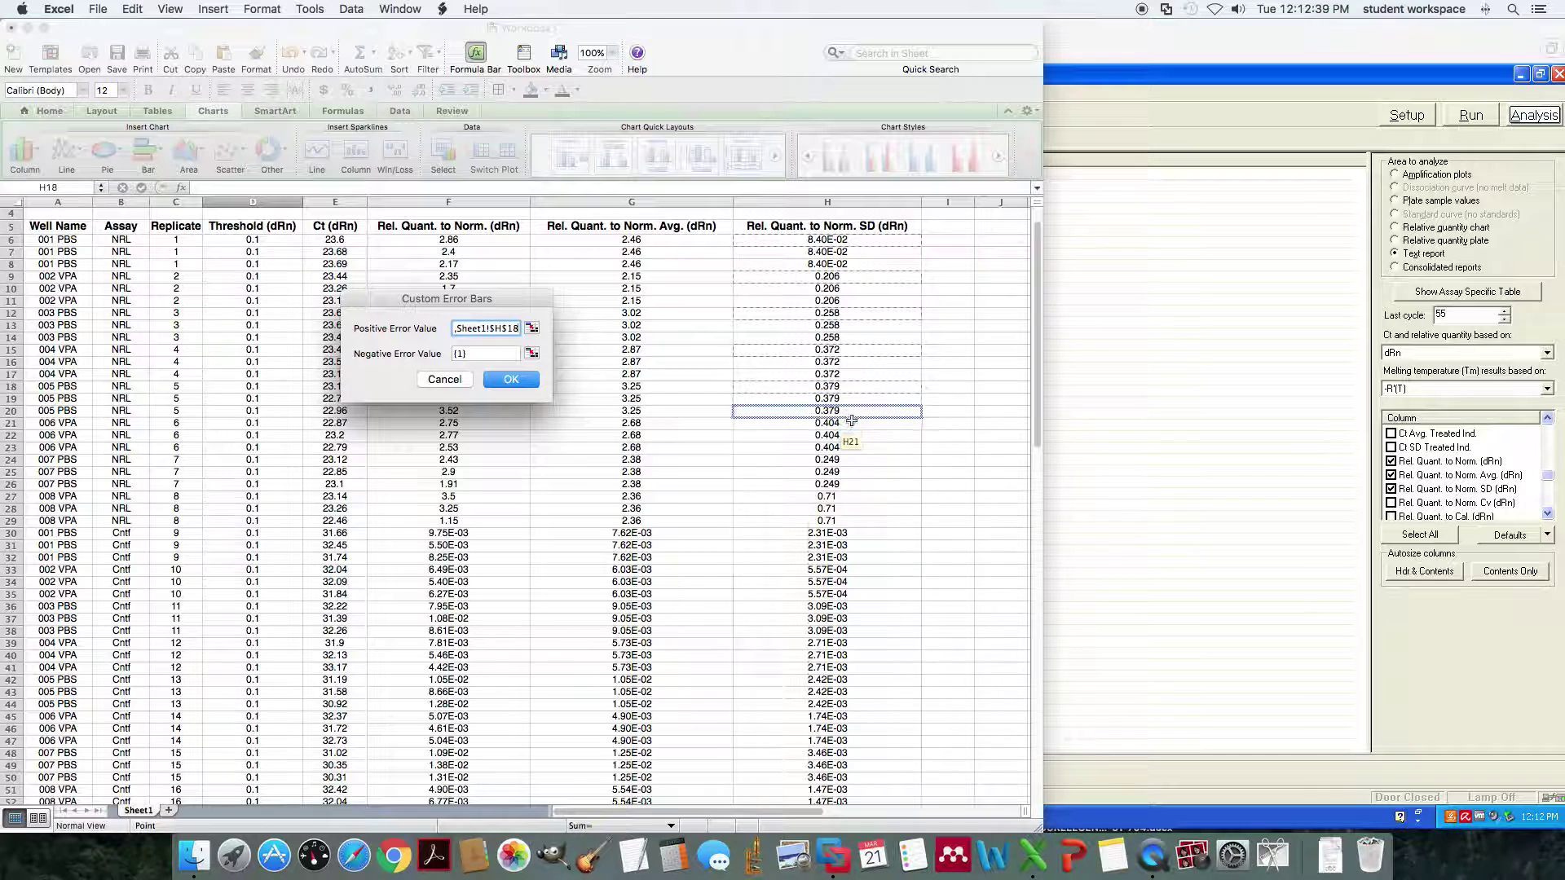
super+click(855, 460)
super+click(861, 498)
- Replace the negative error value with the same H6–H27 standard deviations and confirm
click(499, 357)
key(BackSpace)
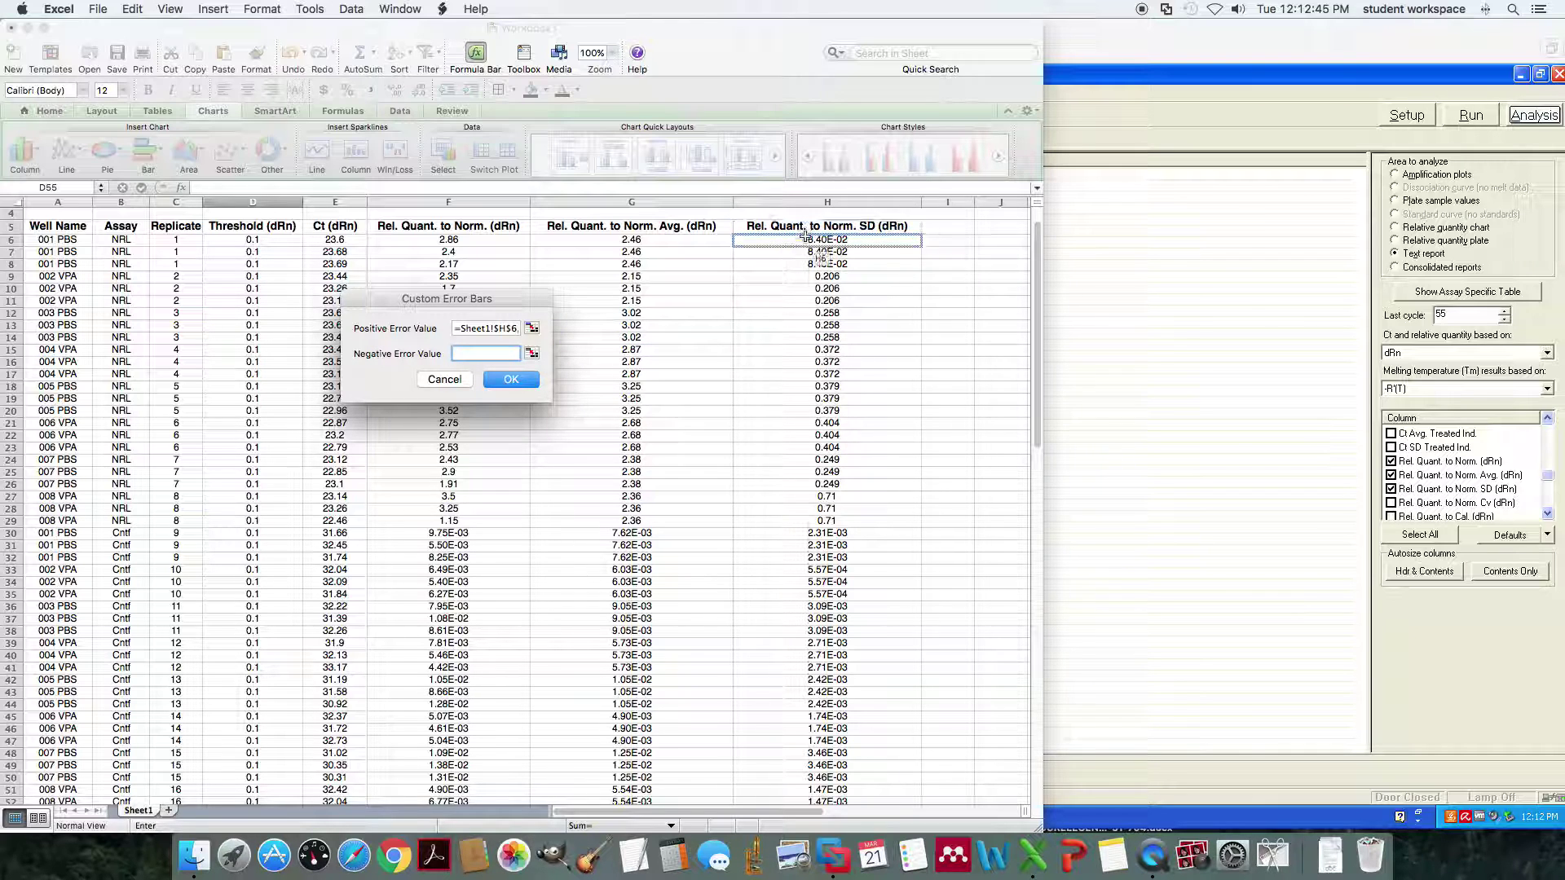
click(827, 240)
super+click(841, 277)
super+click(841, 313)
super+click(849, 349)
super+click(852, 385)
super+click(863, 420)
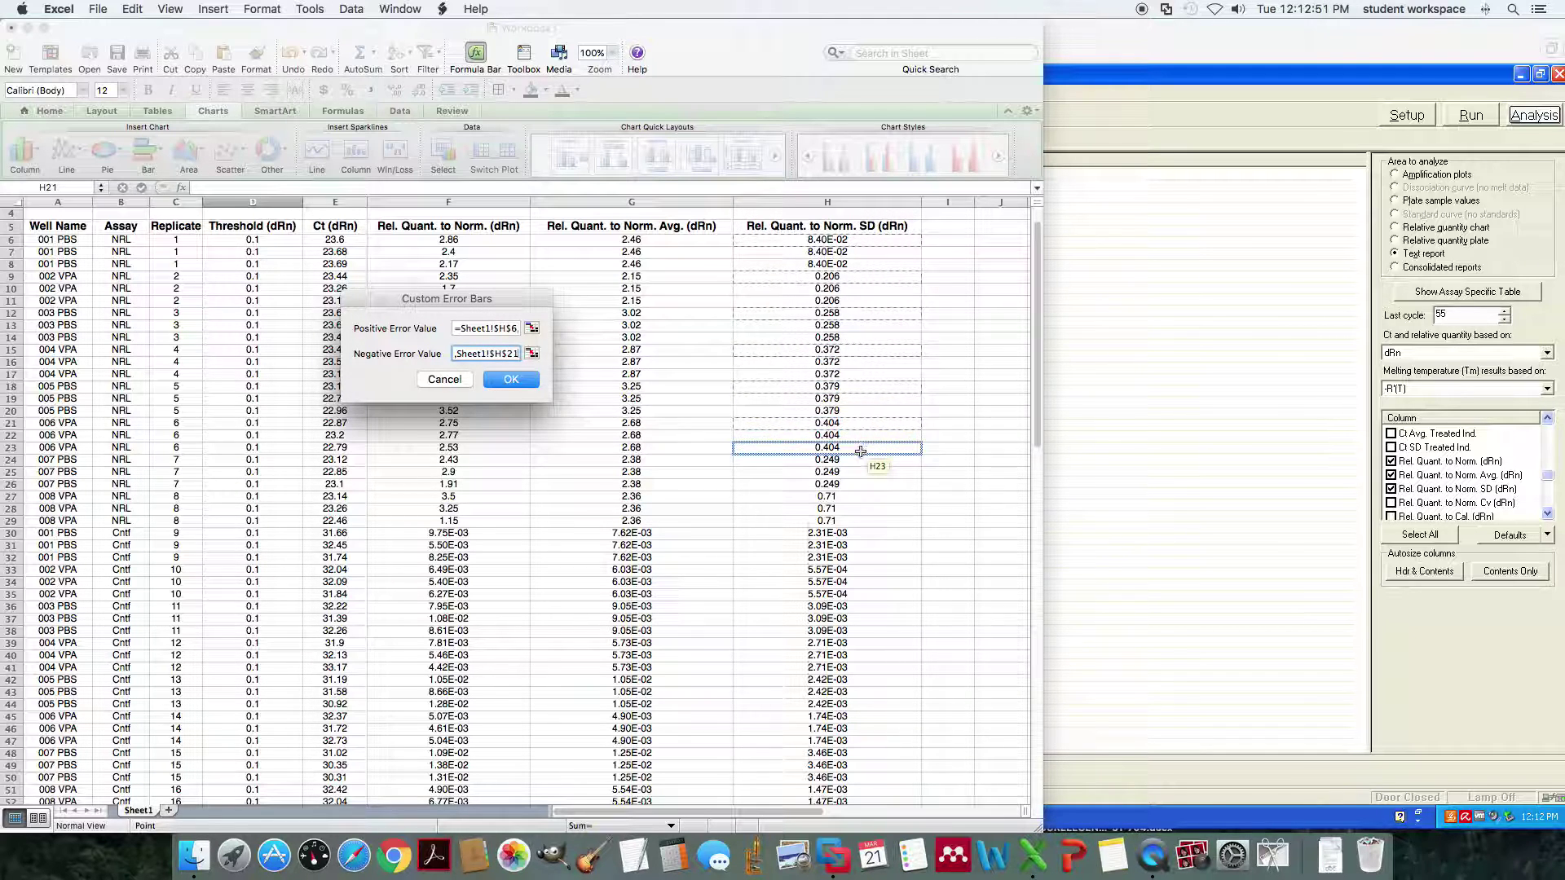
super+click(860, 459)
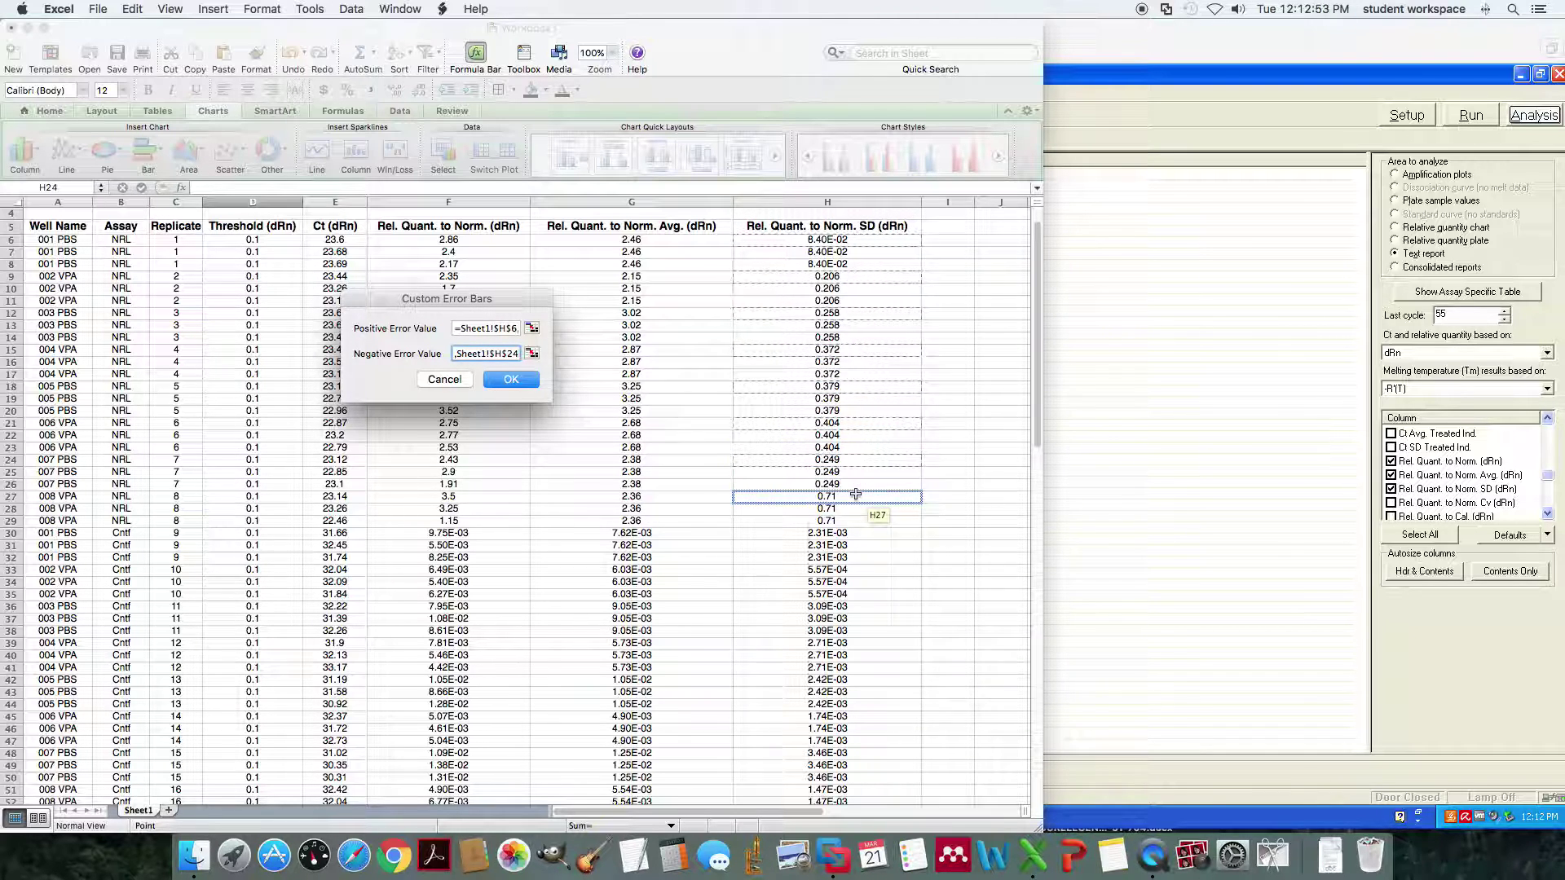
super+click(862, 492)
click(501, 381)
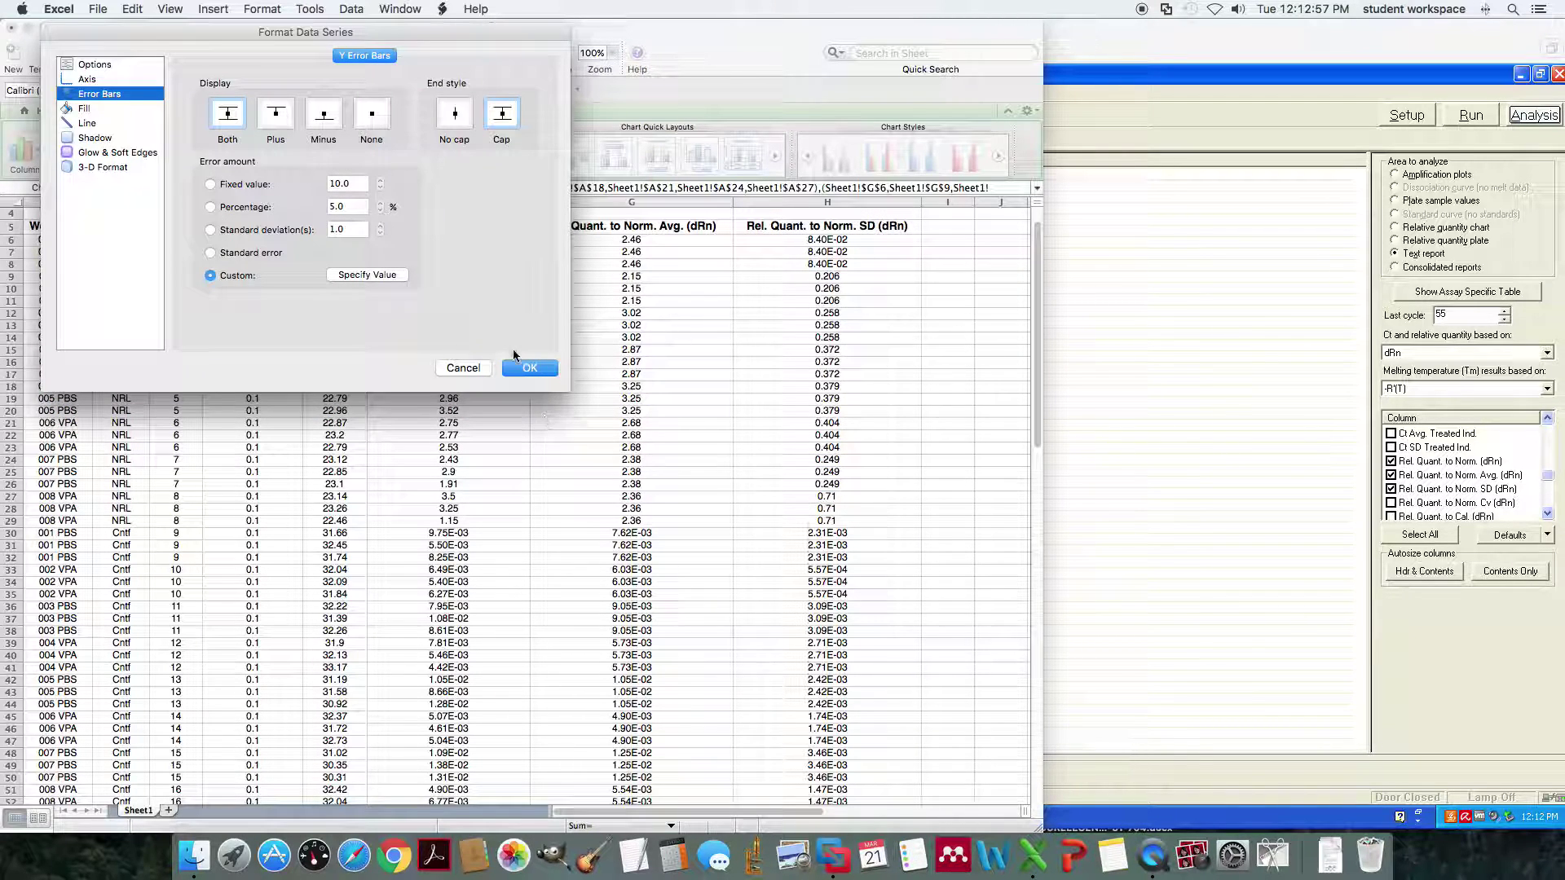
- Apply the custom error bars and check them on every NRL column before returning to MxPro
click(529, 368)
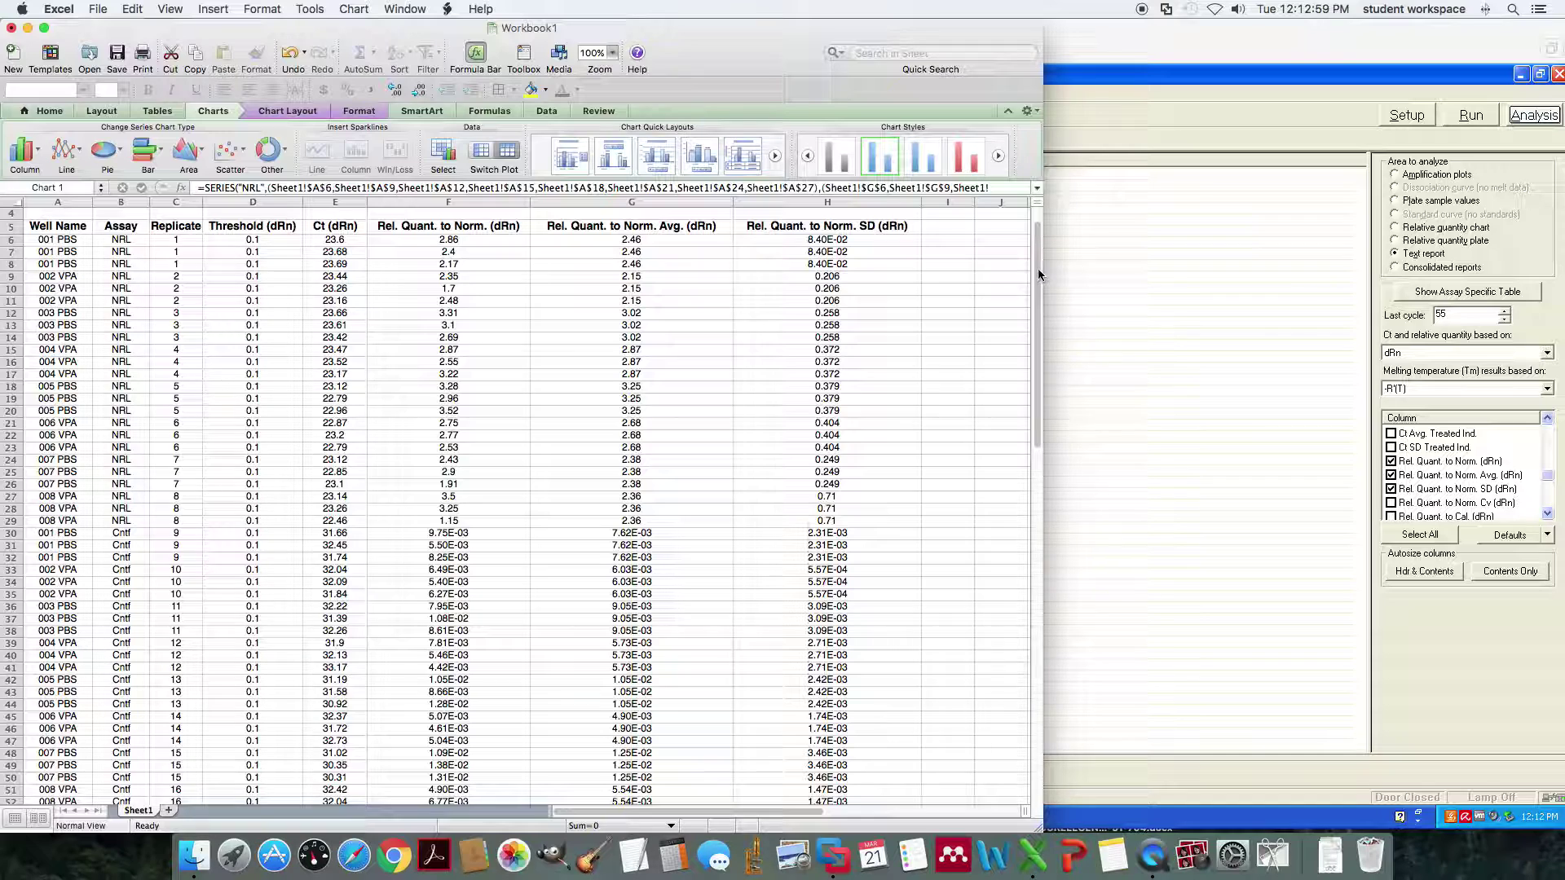
drag(1038, 268, 1034, 433)
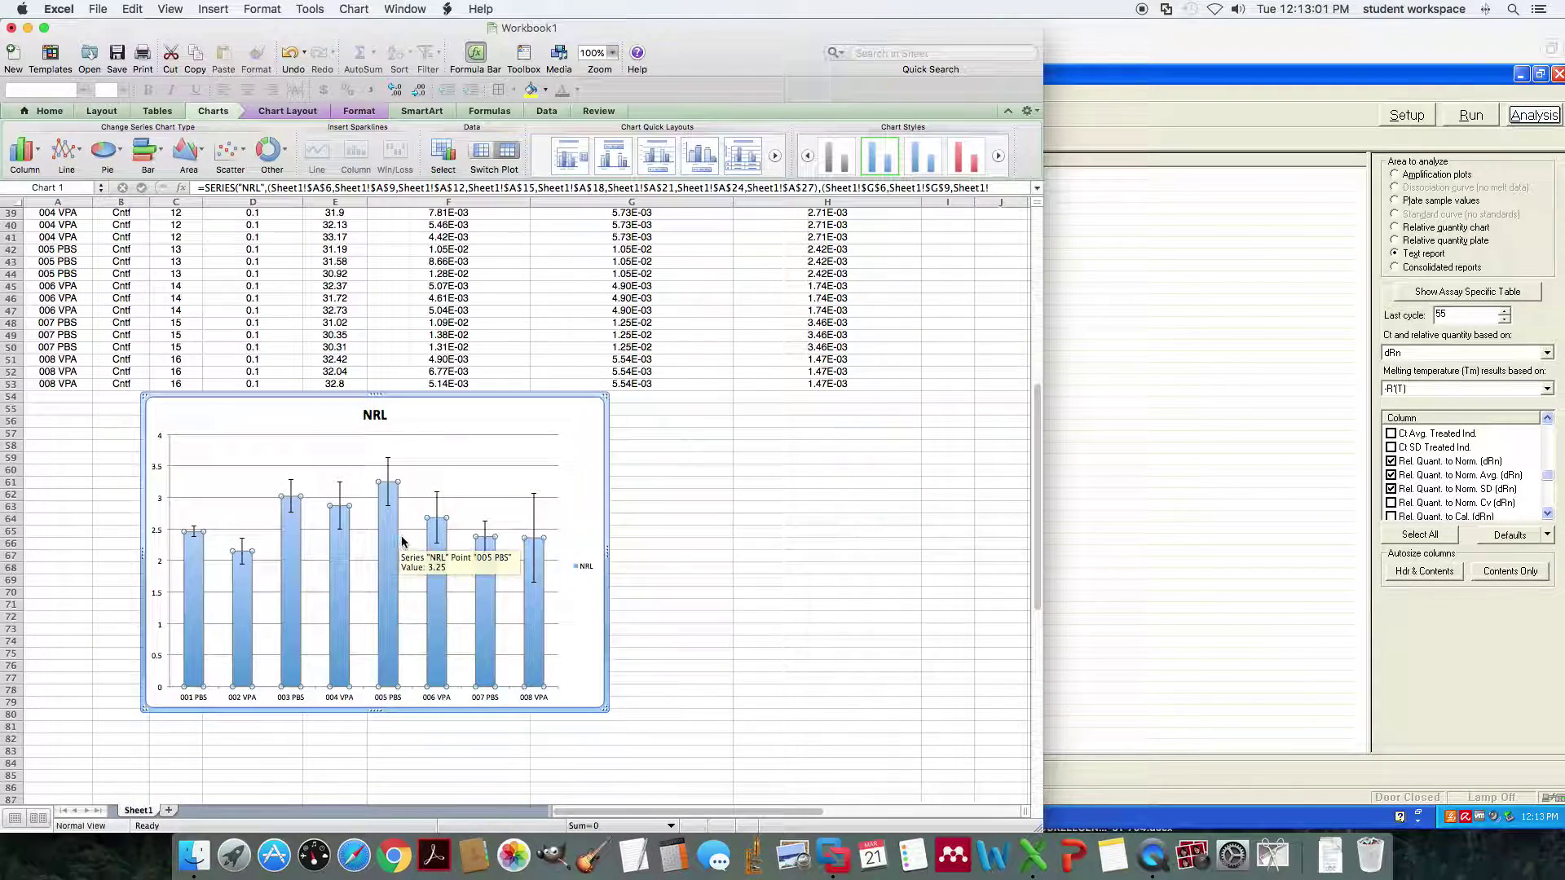
click(576, 454)
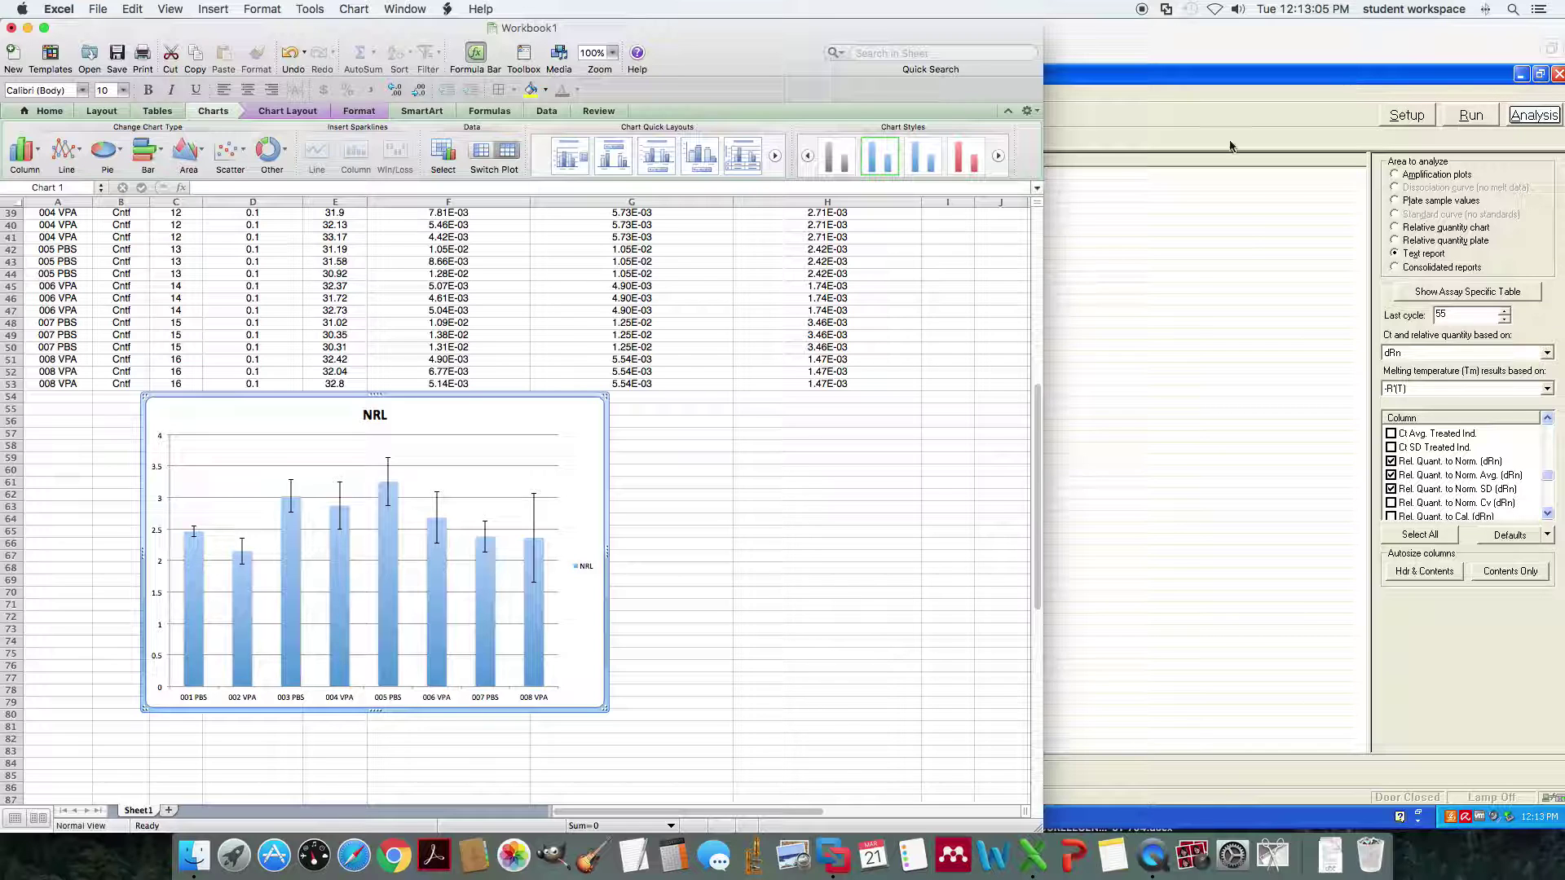
click(1251, 71)
- Set wells A3–A5 as the Calibrator well type in the plate setup
click(1386, 122)
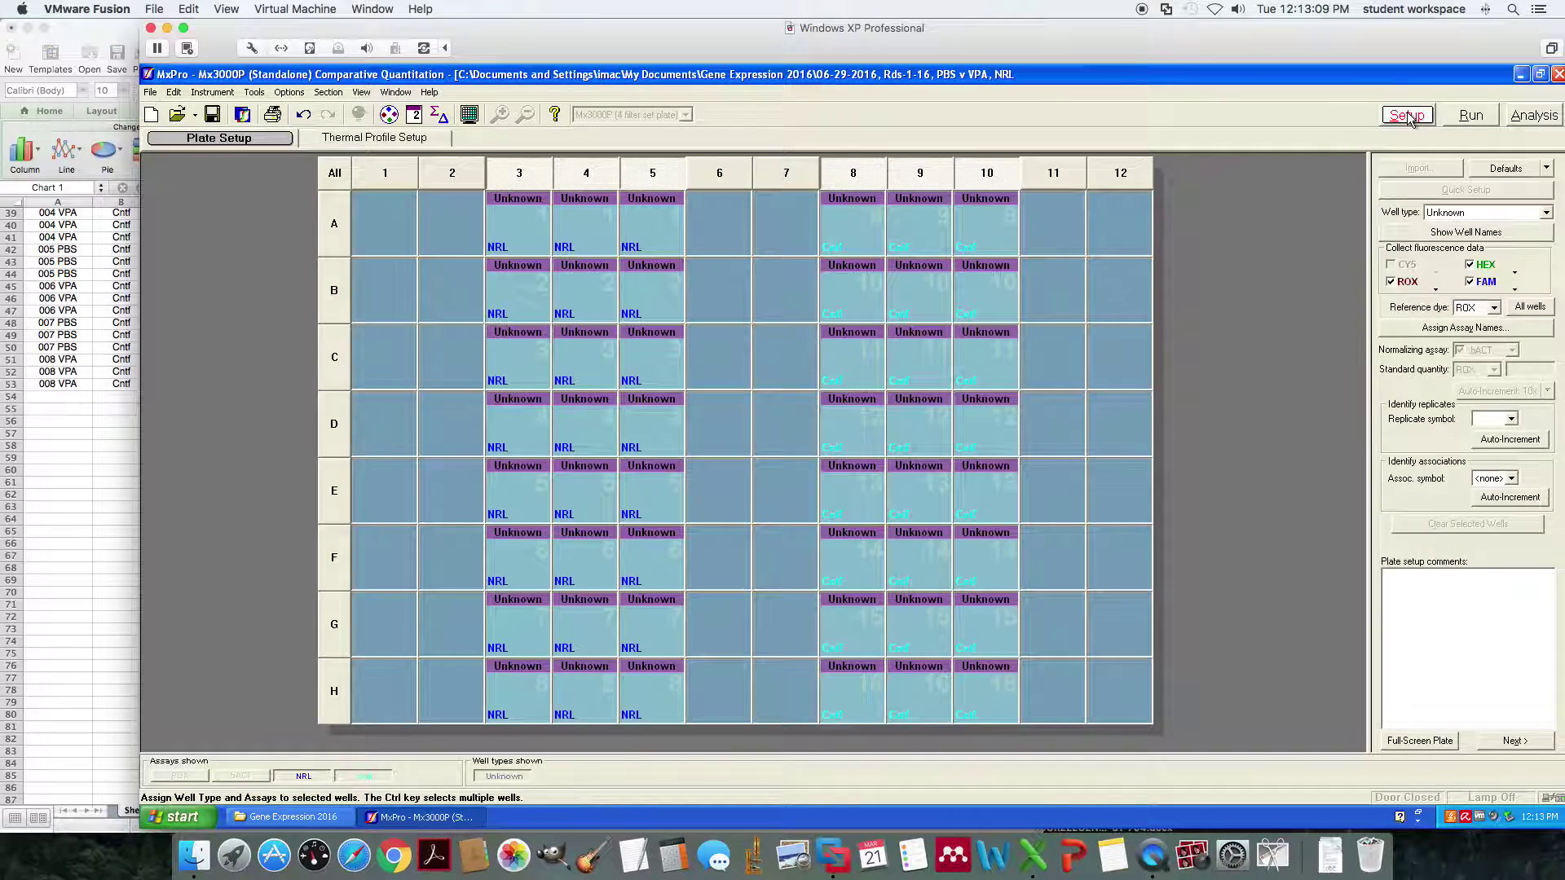
drag(520, 228, 646, 232)
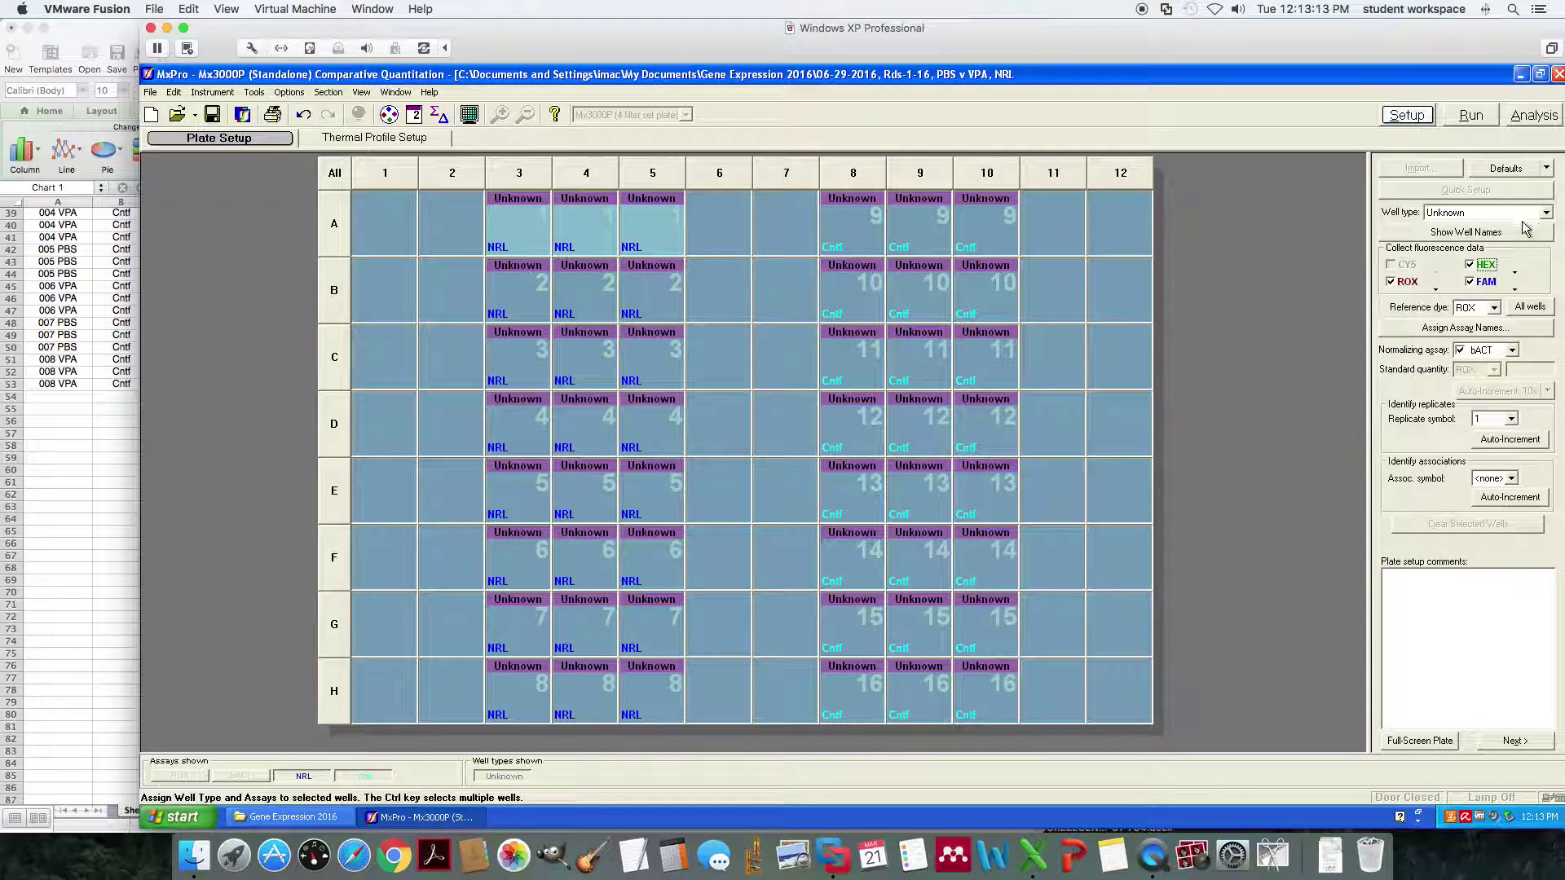
click(1546, 212)
click(1447, 292)
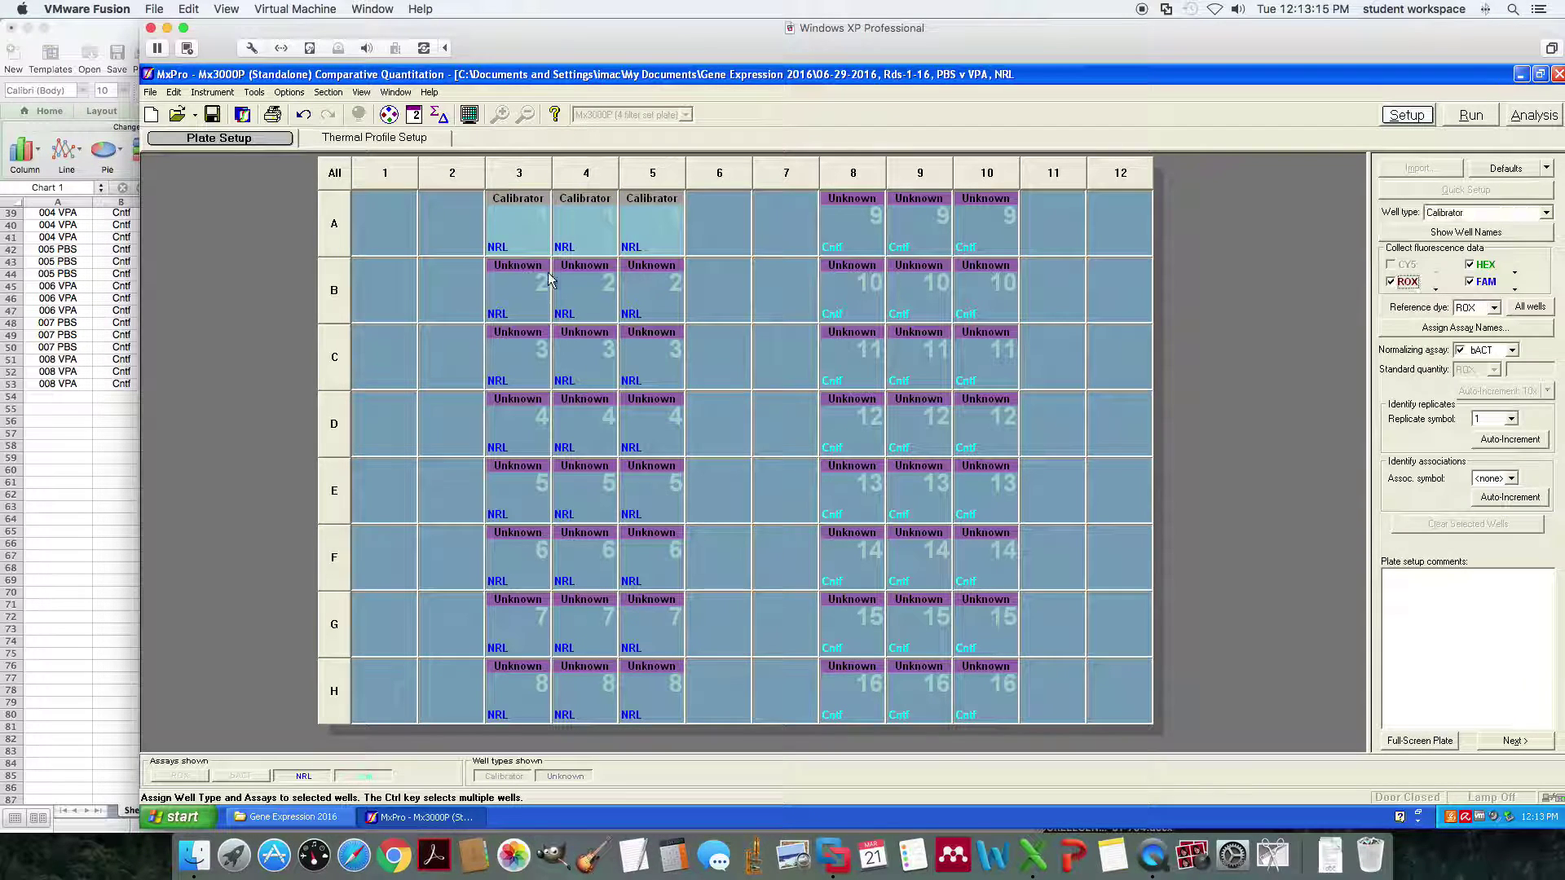
drag(510, 233, 646, 700)
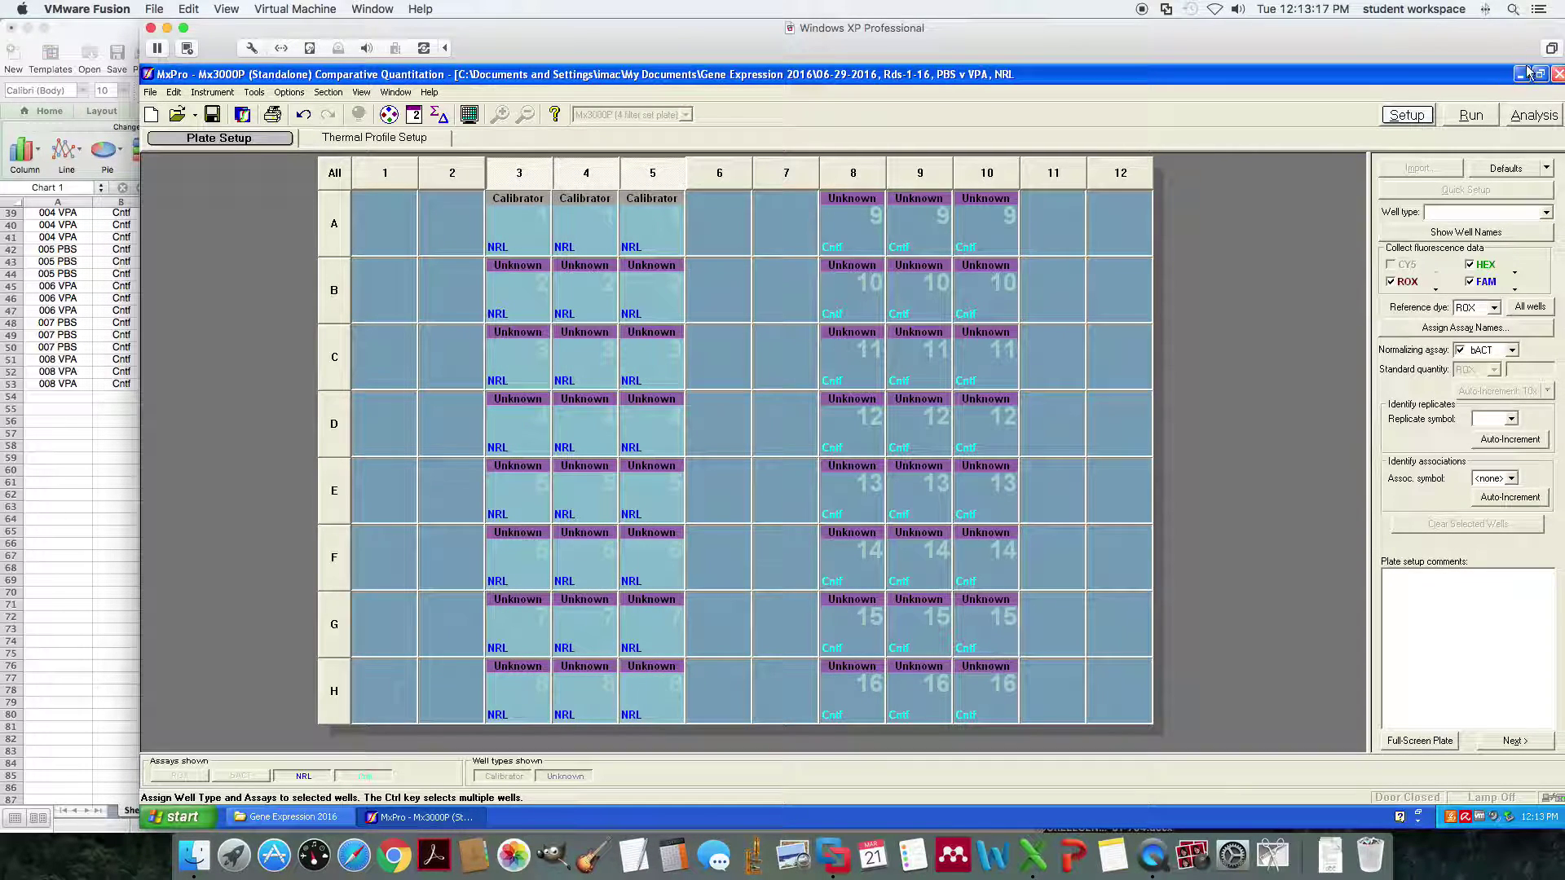
- Treat replicates collectively and display the relative quantity chart in the results
click(1534, 115)
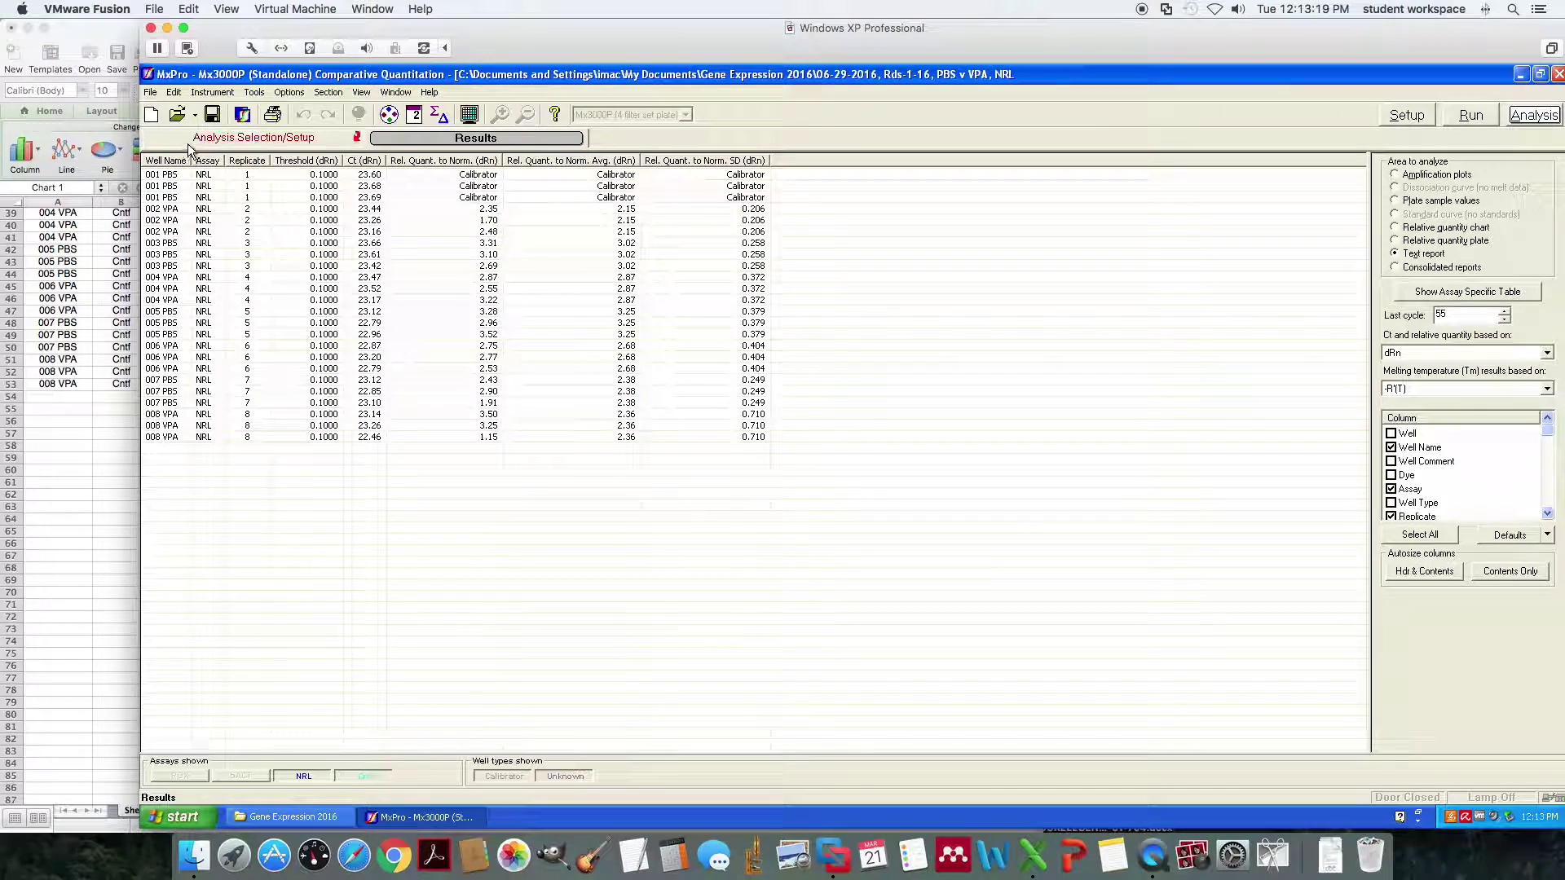
click(193, 141)
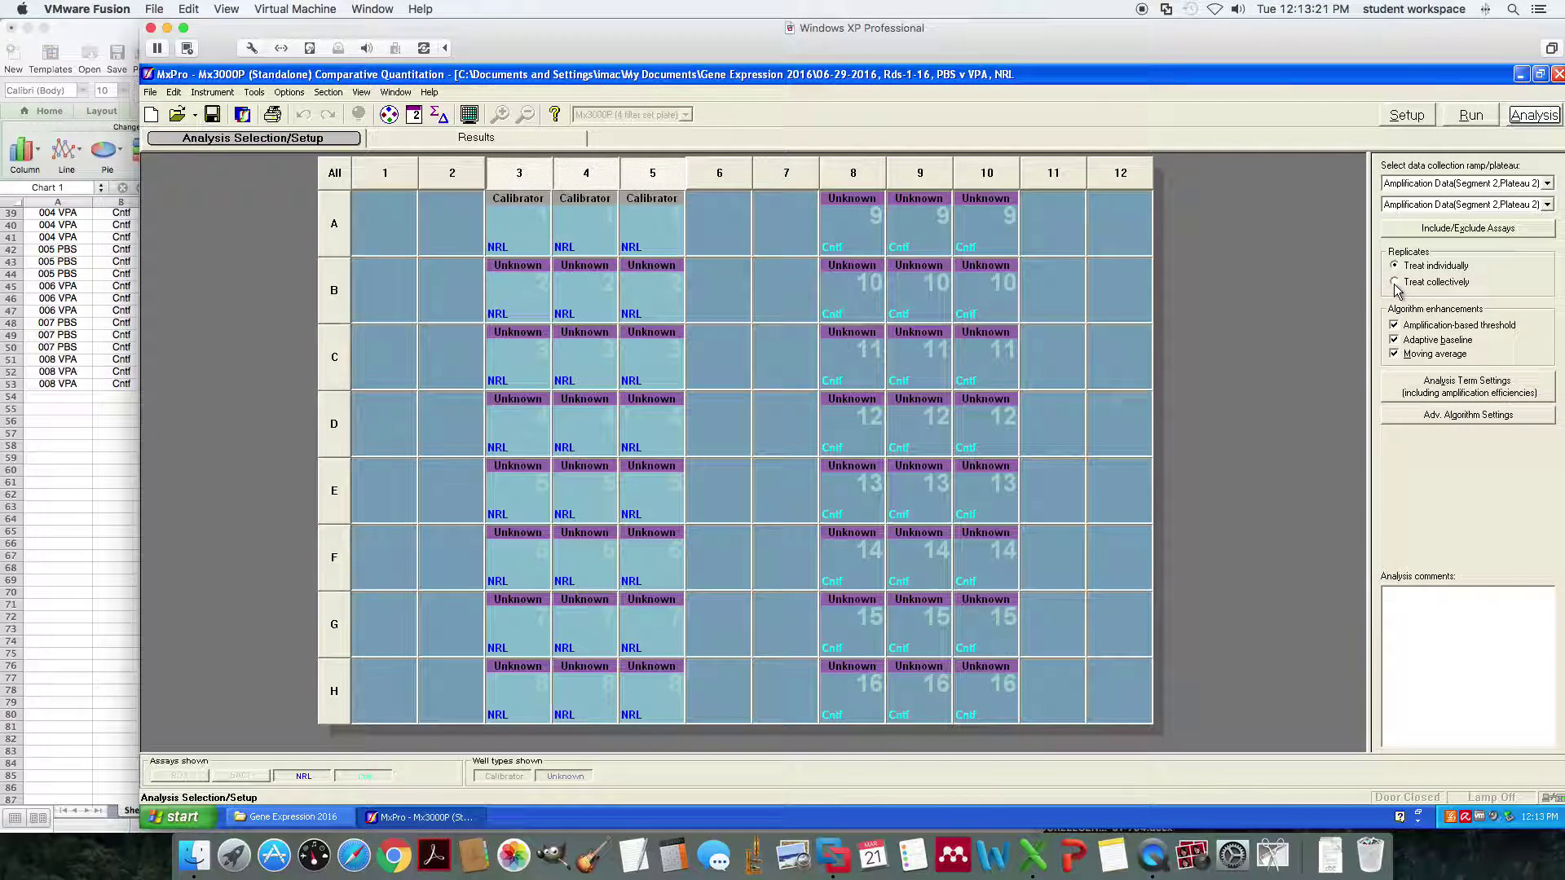
click(1395, 283)
click(450, 139)
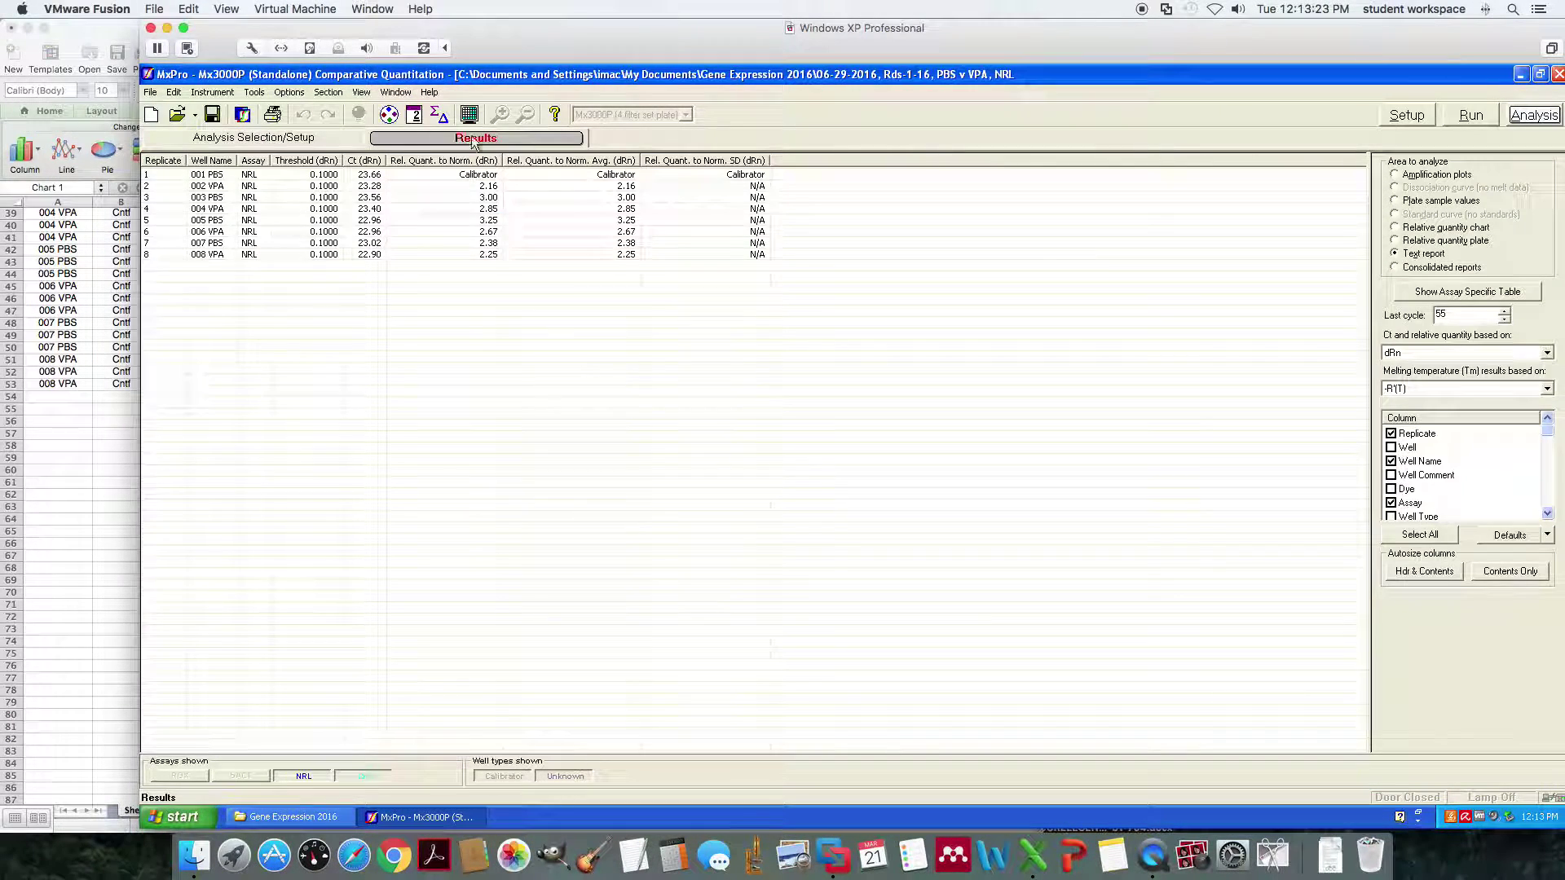
click(1411, 227)
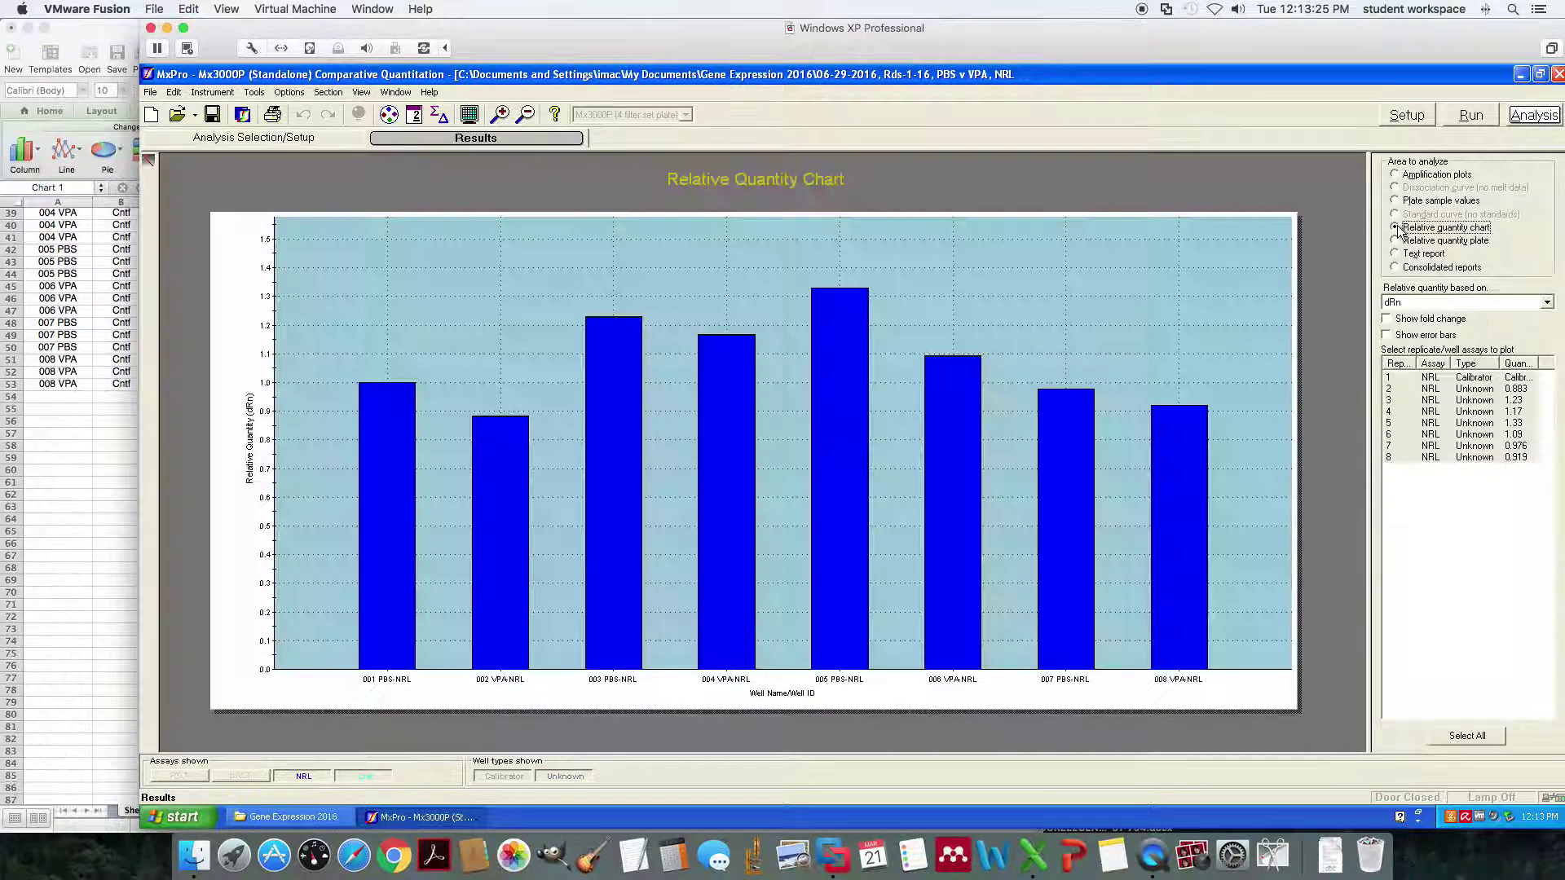
- Turn on error bars in MxPro's relative quantity chart and shrink its window
click(1387, 335)
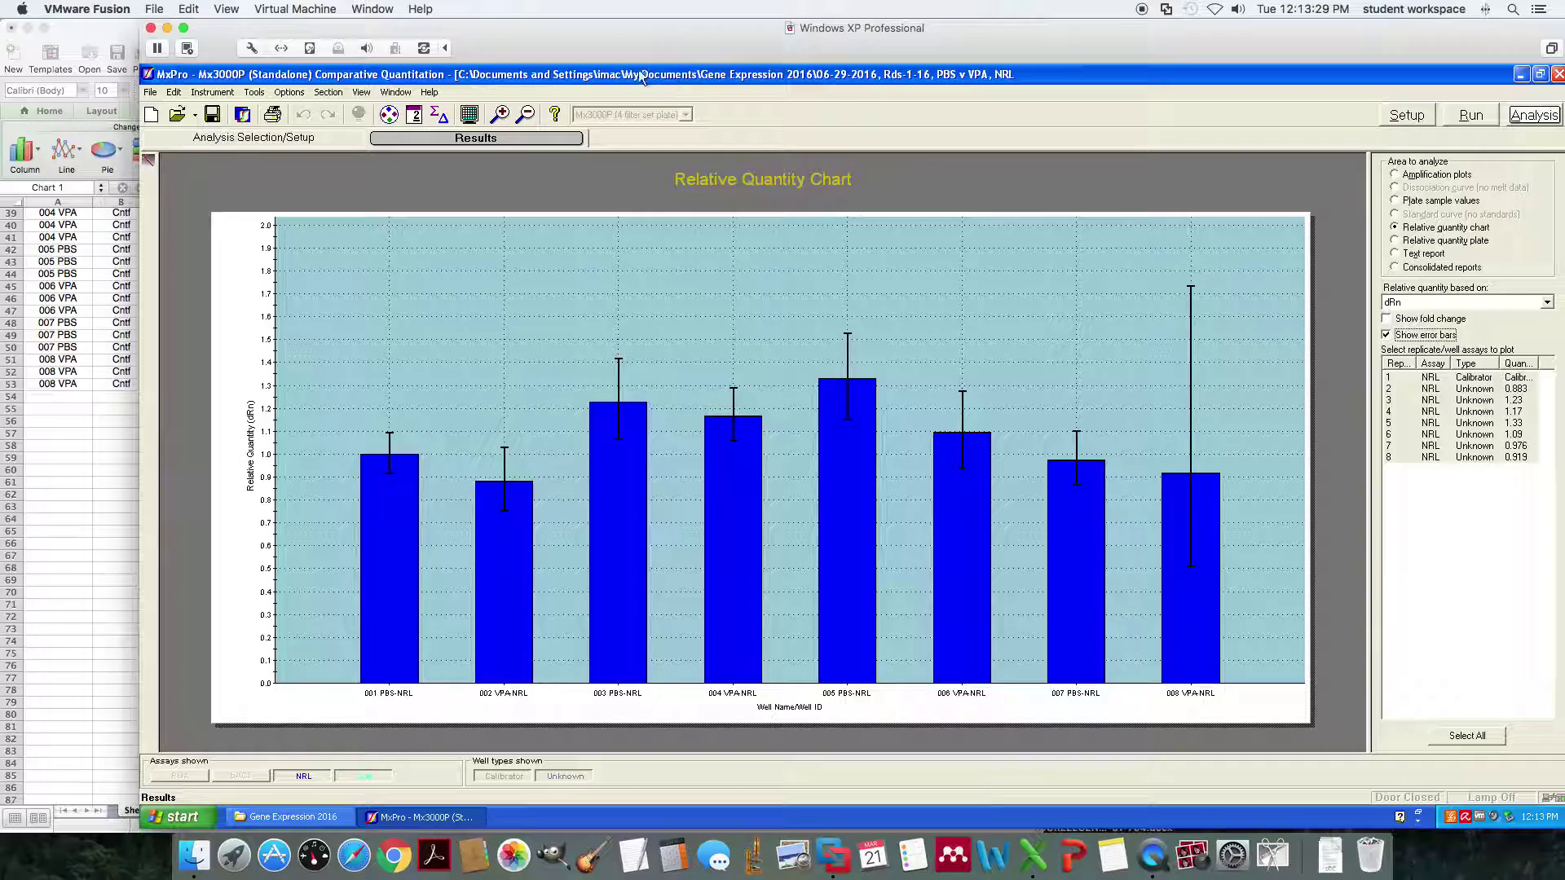
mouse_move(851, 58)
mouse_down()
mouse_move(1557, 118)
mouse_move(856, 35)
mouse_up()
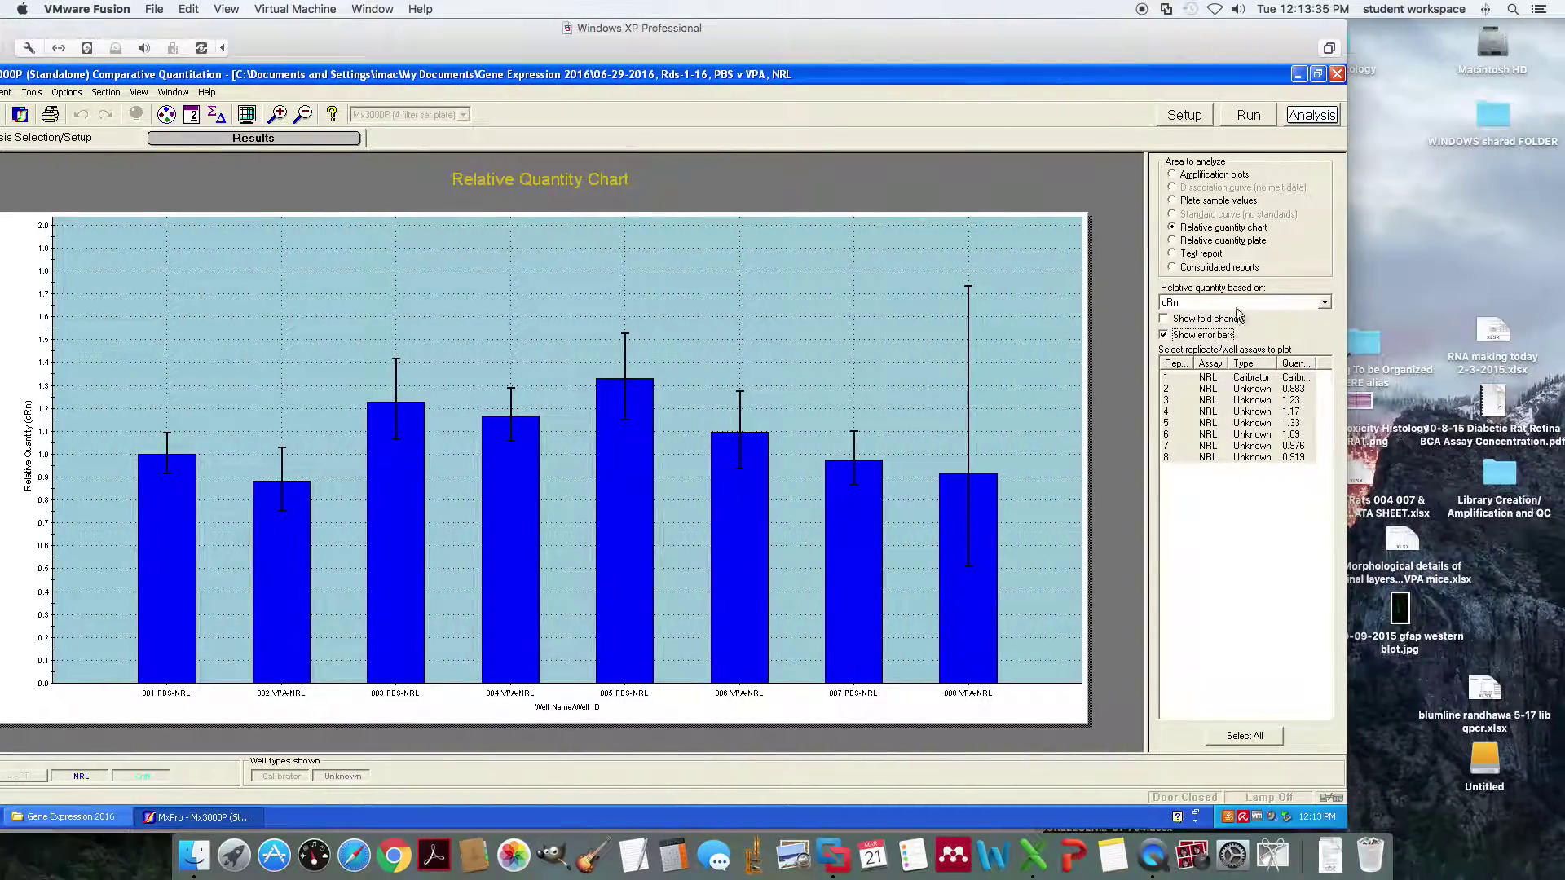
mouse_move(1345, 827)
mouse_down()
mouse_move(1046, 771)
mouse_move(888, 772)
mouse_up()
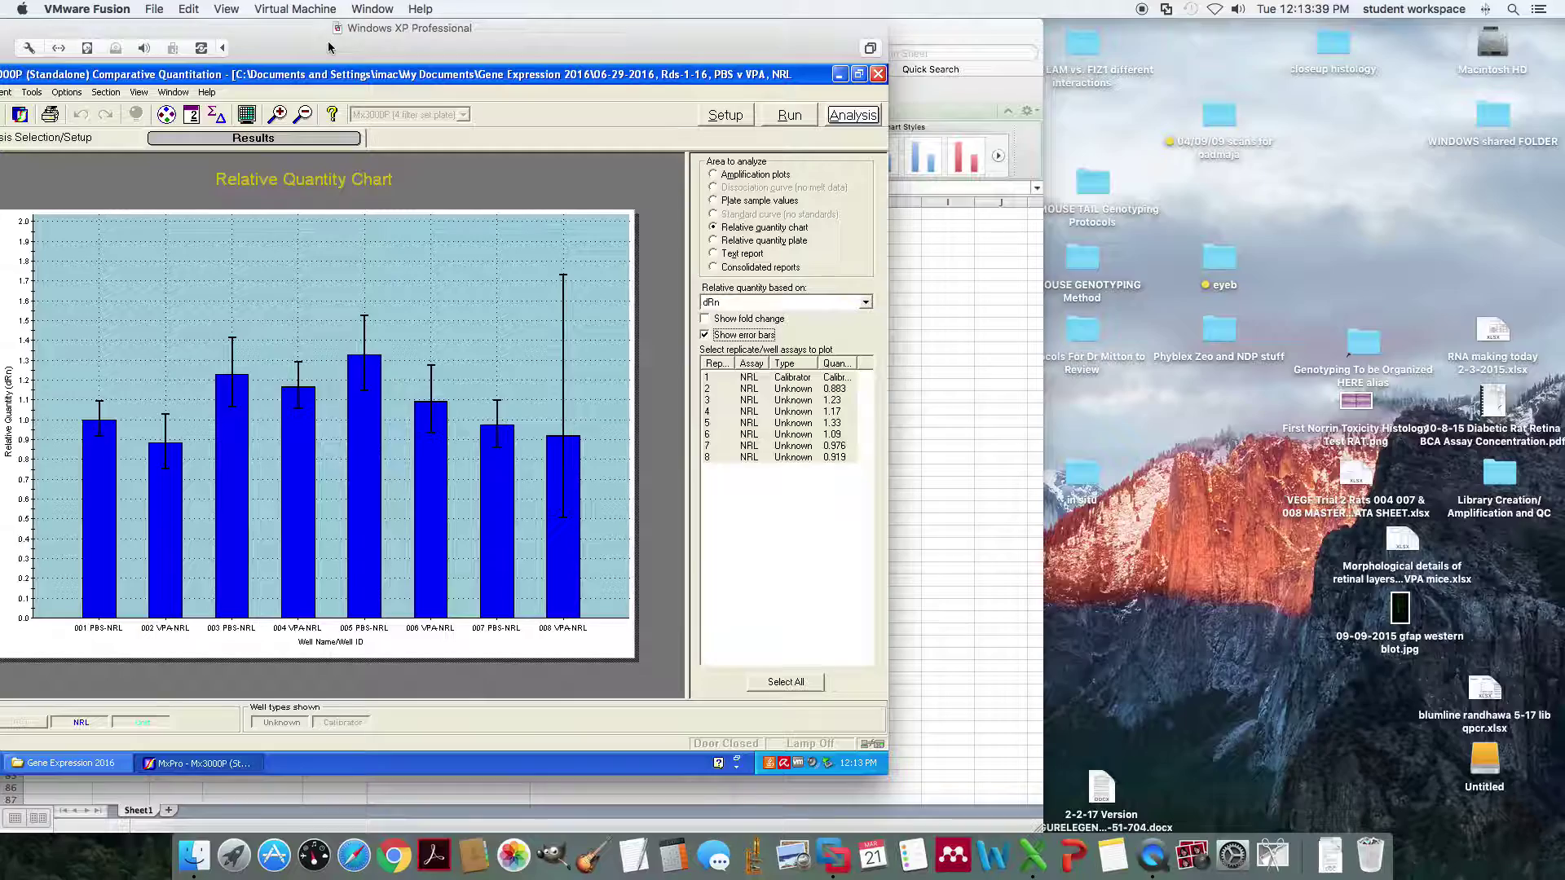
- Arrange the MxPro window so its chart sits beside Excel's NRL error-bar chart
drag(330, 48, 1019, 79)
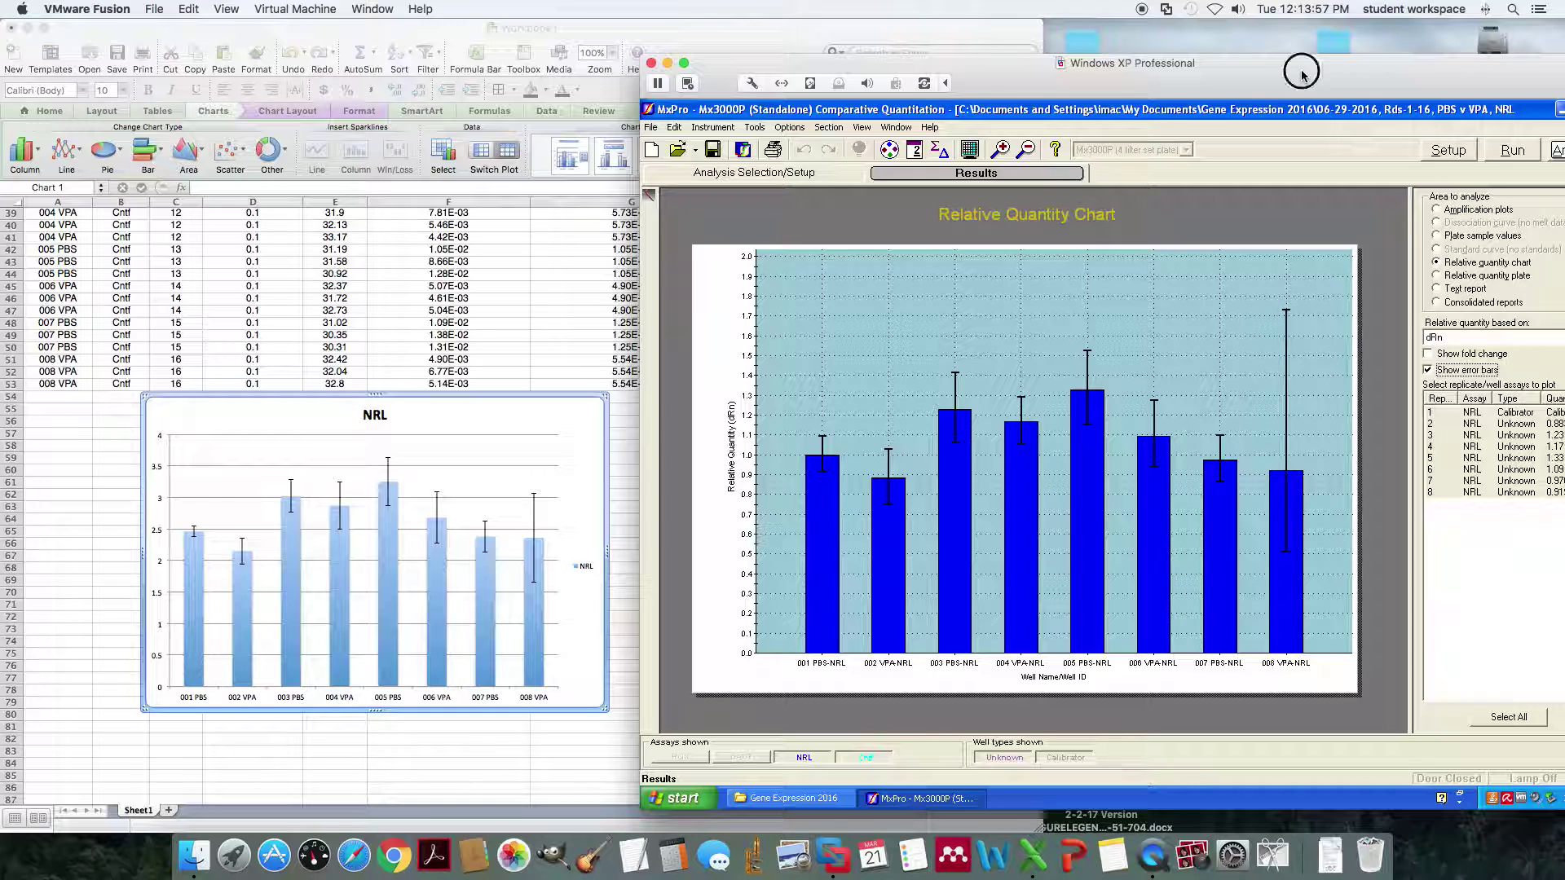
drag(1299, 64, 670, 28)
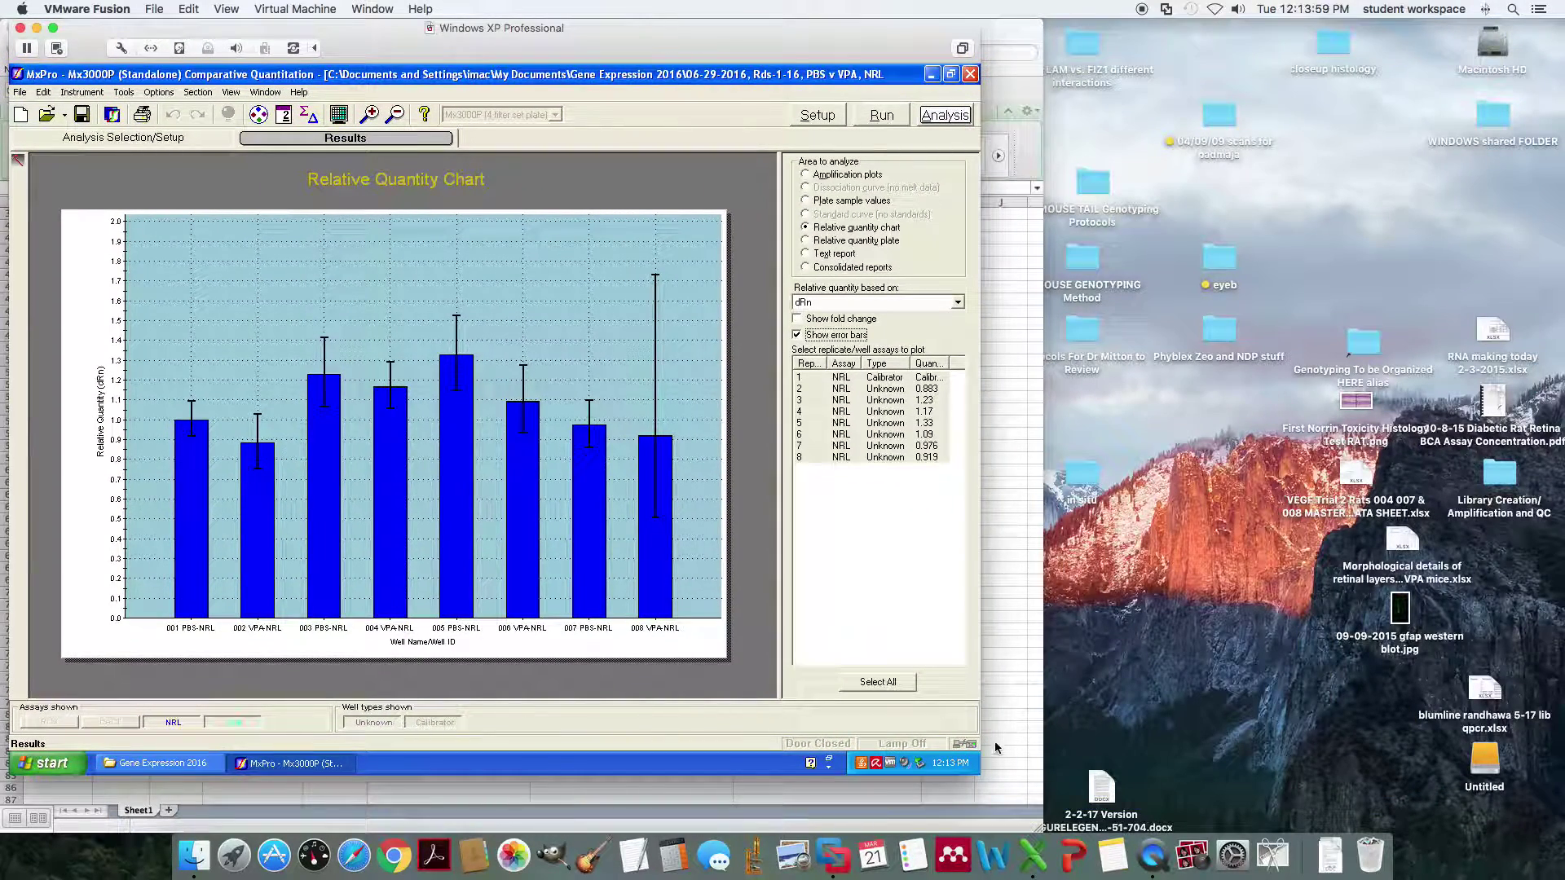
double_click(841, 54)
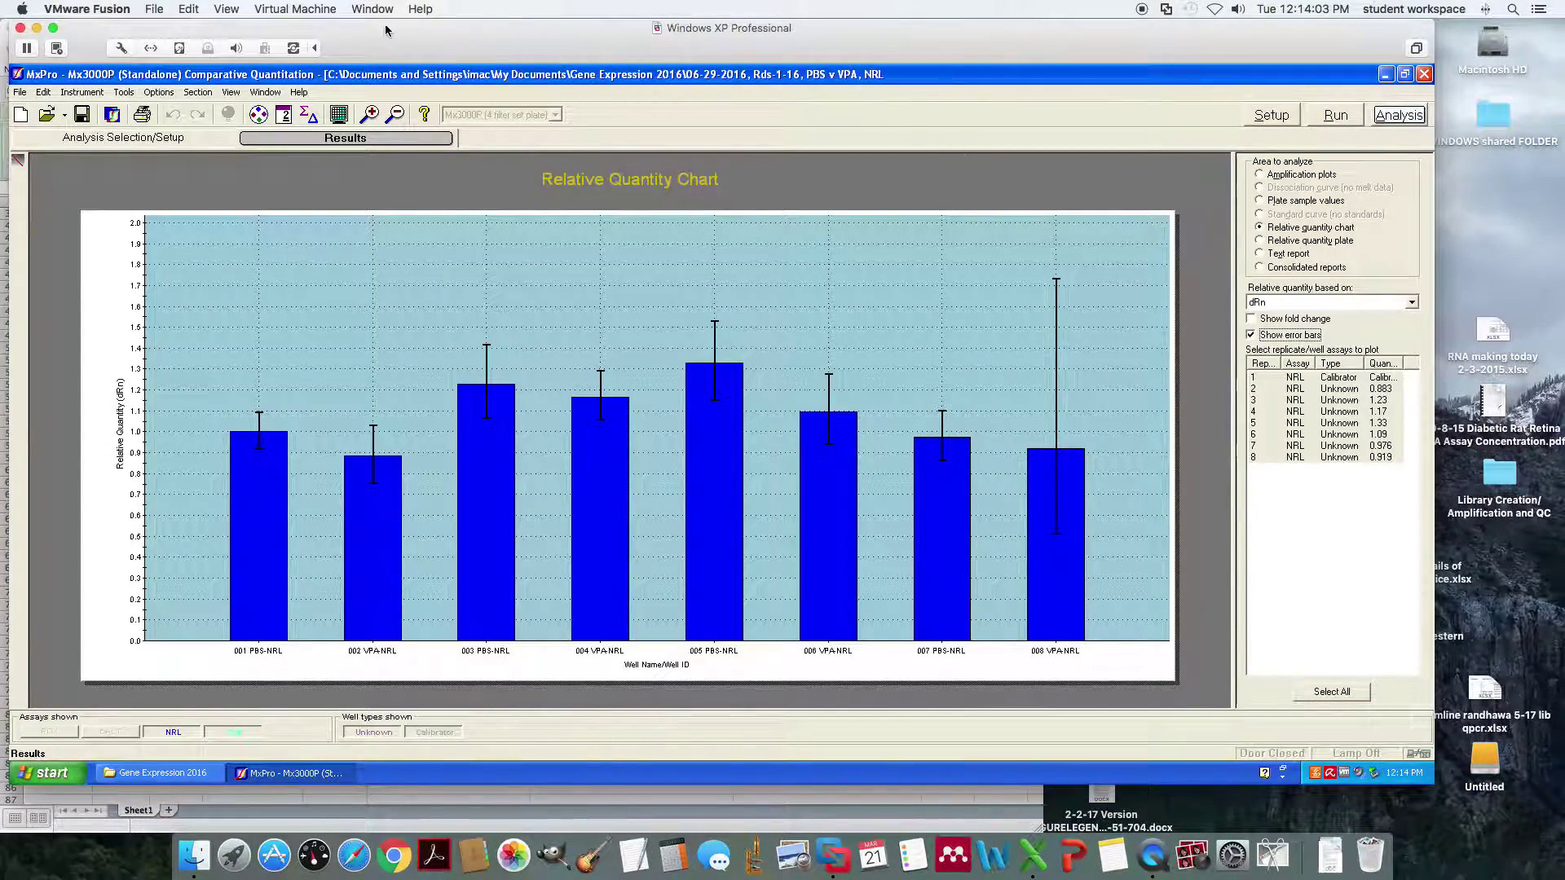
drag(380, 33, 1006, 70)
double_click(1006, 70)
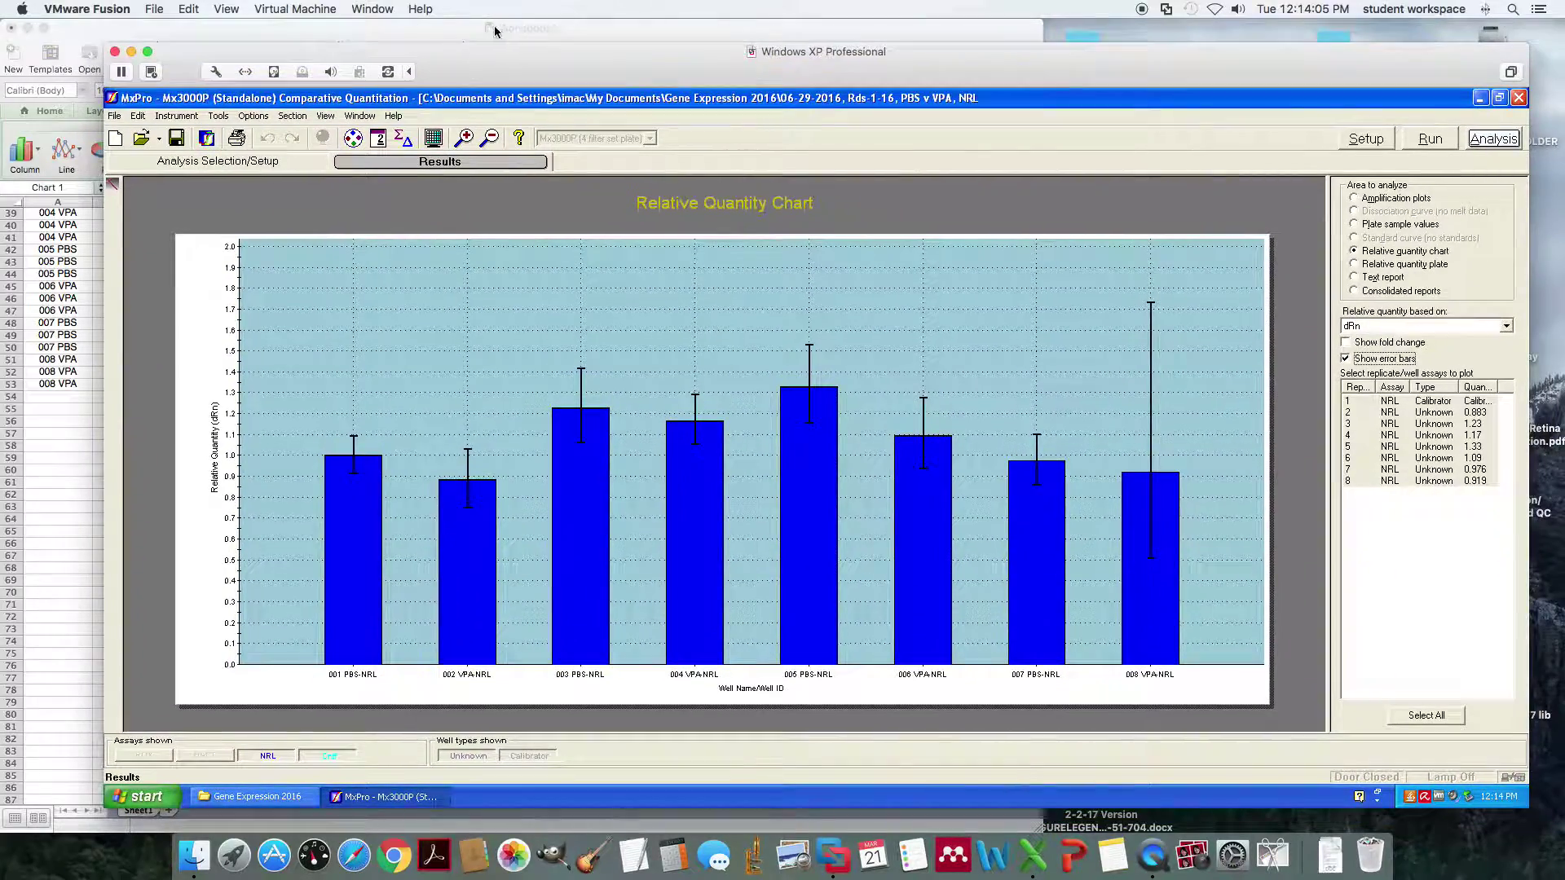
drag(403, 32, 624, 34)
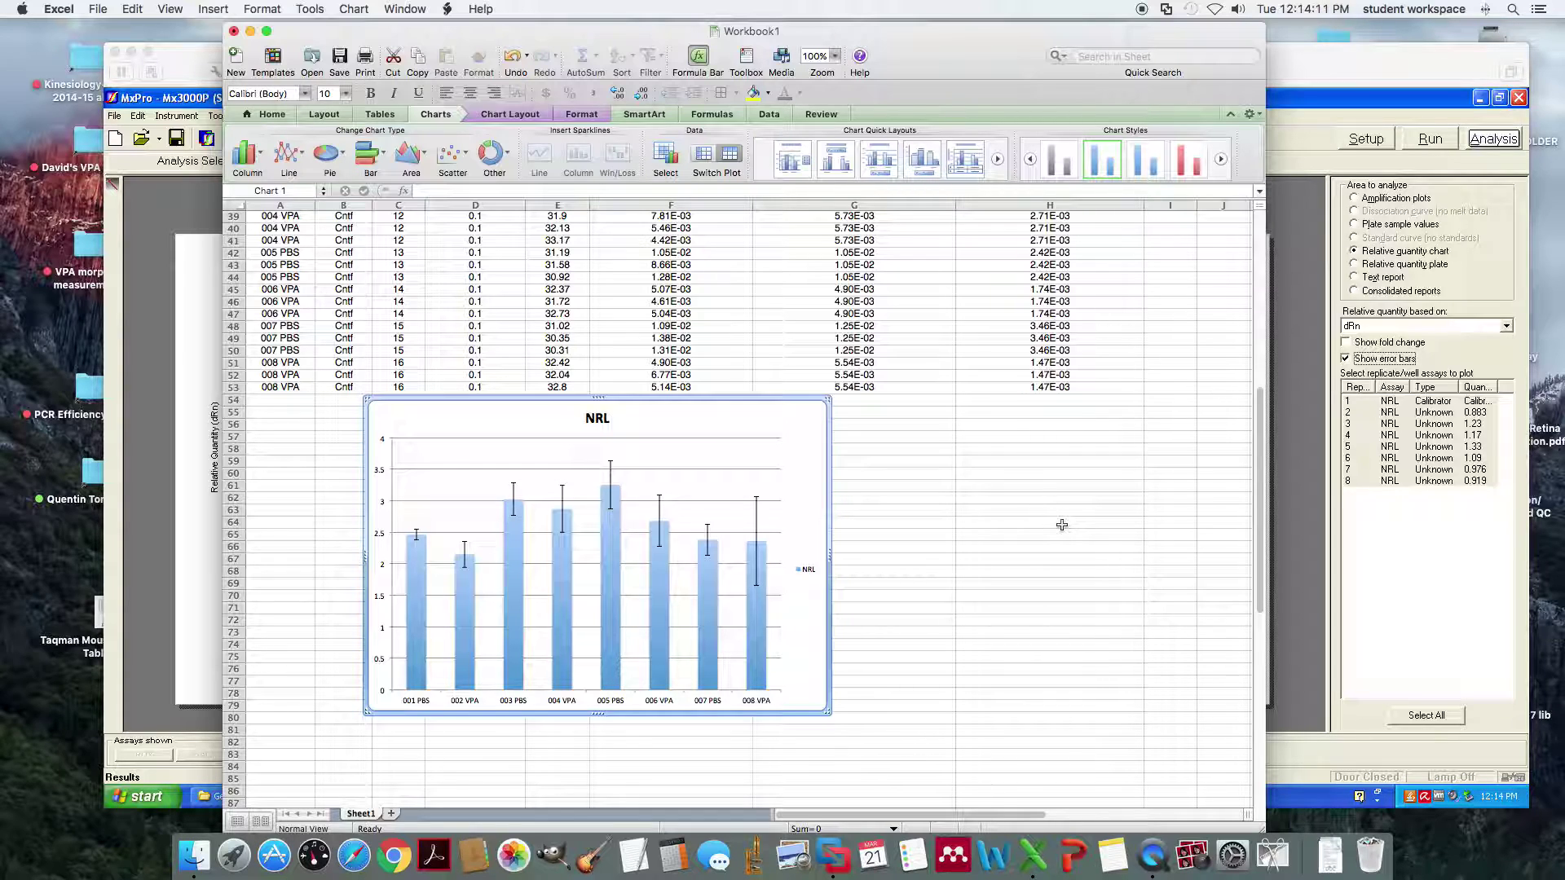
scroll(1095, 551, up, 8)
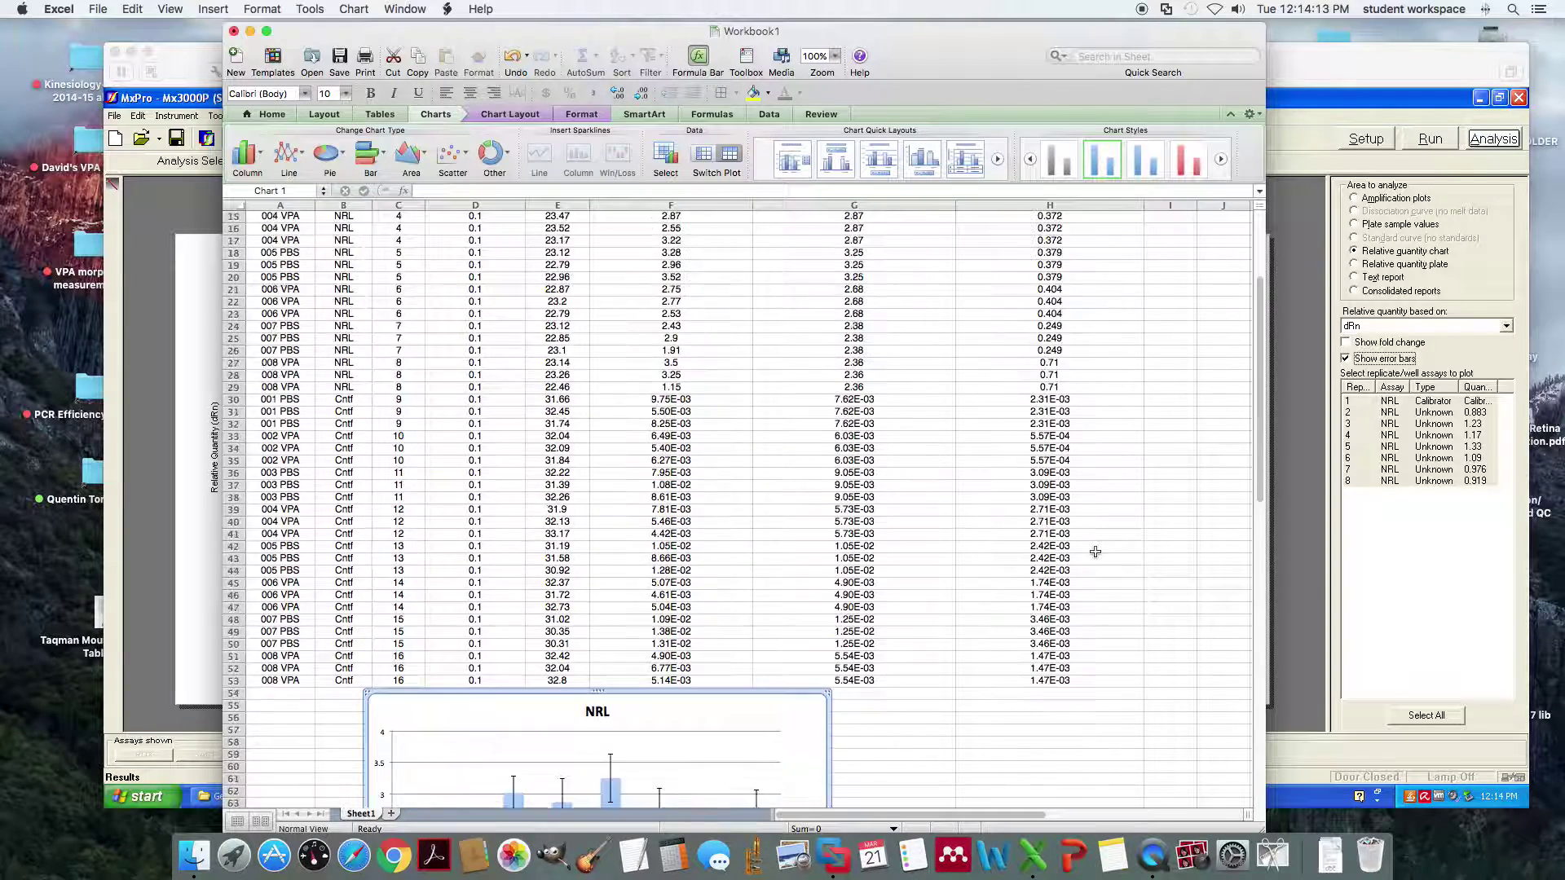
scroll(1095, 552, up, 5)
scroll(1095, 551, down, 2)
scroll(1095, 552, down, 6)
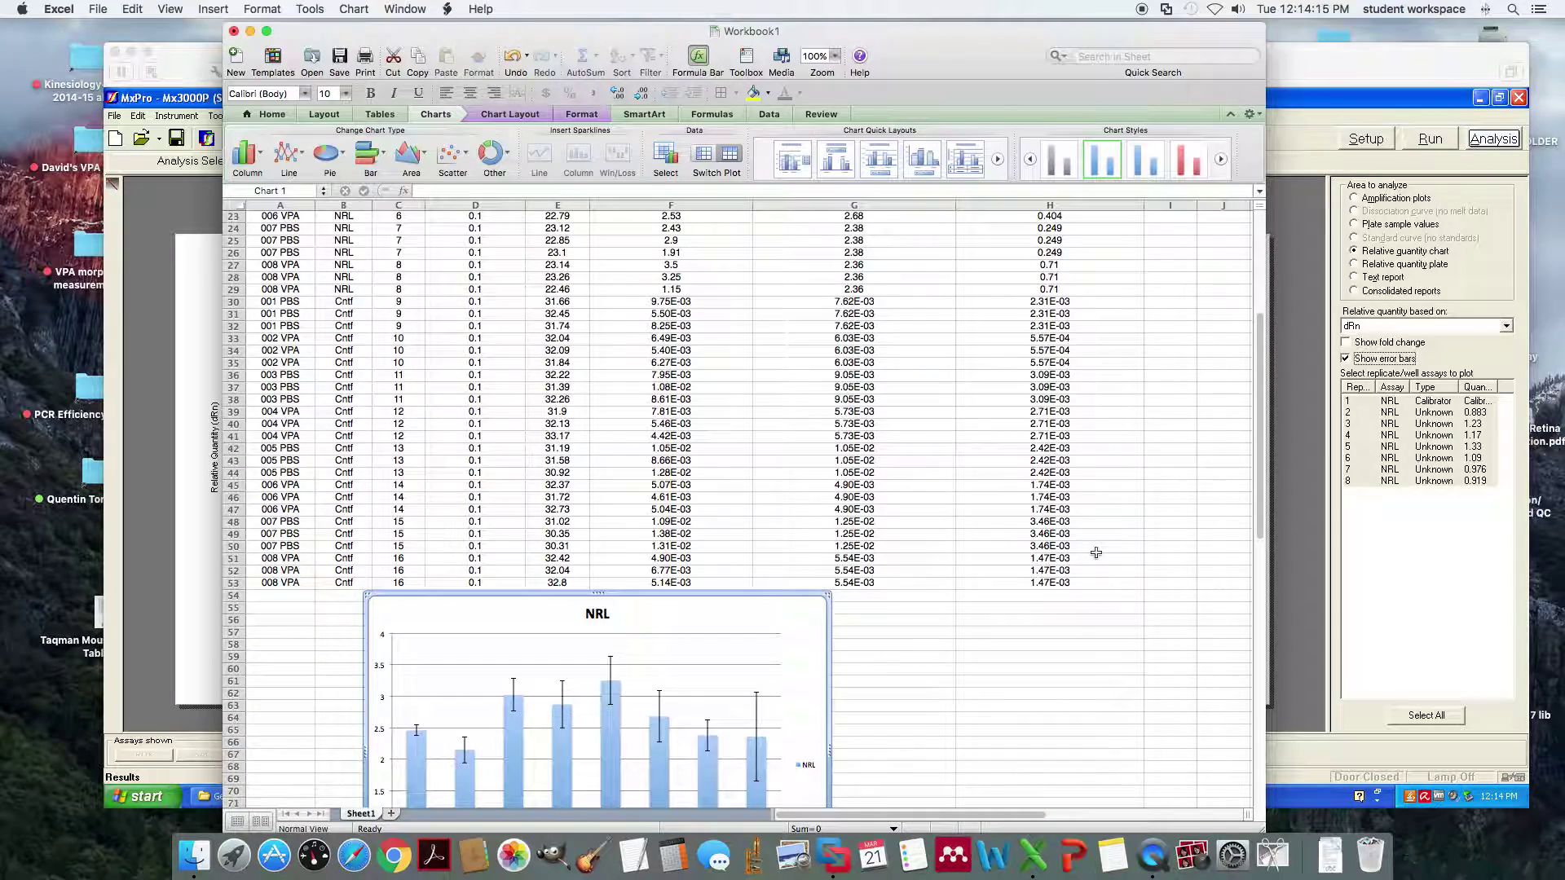
scroll(1096, 552, down, 5)
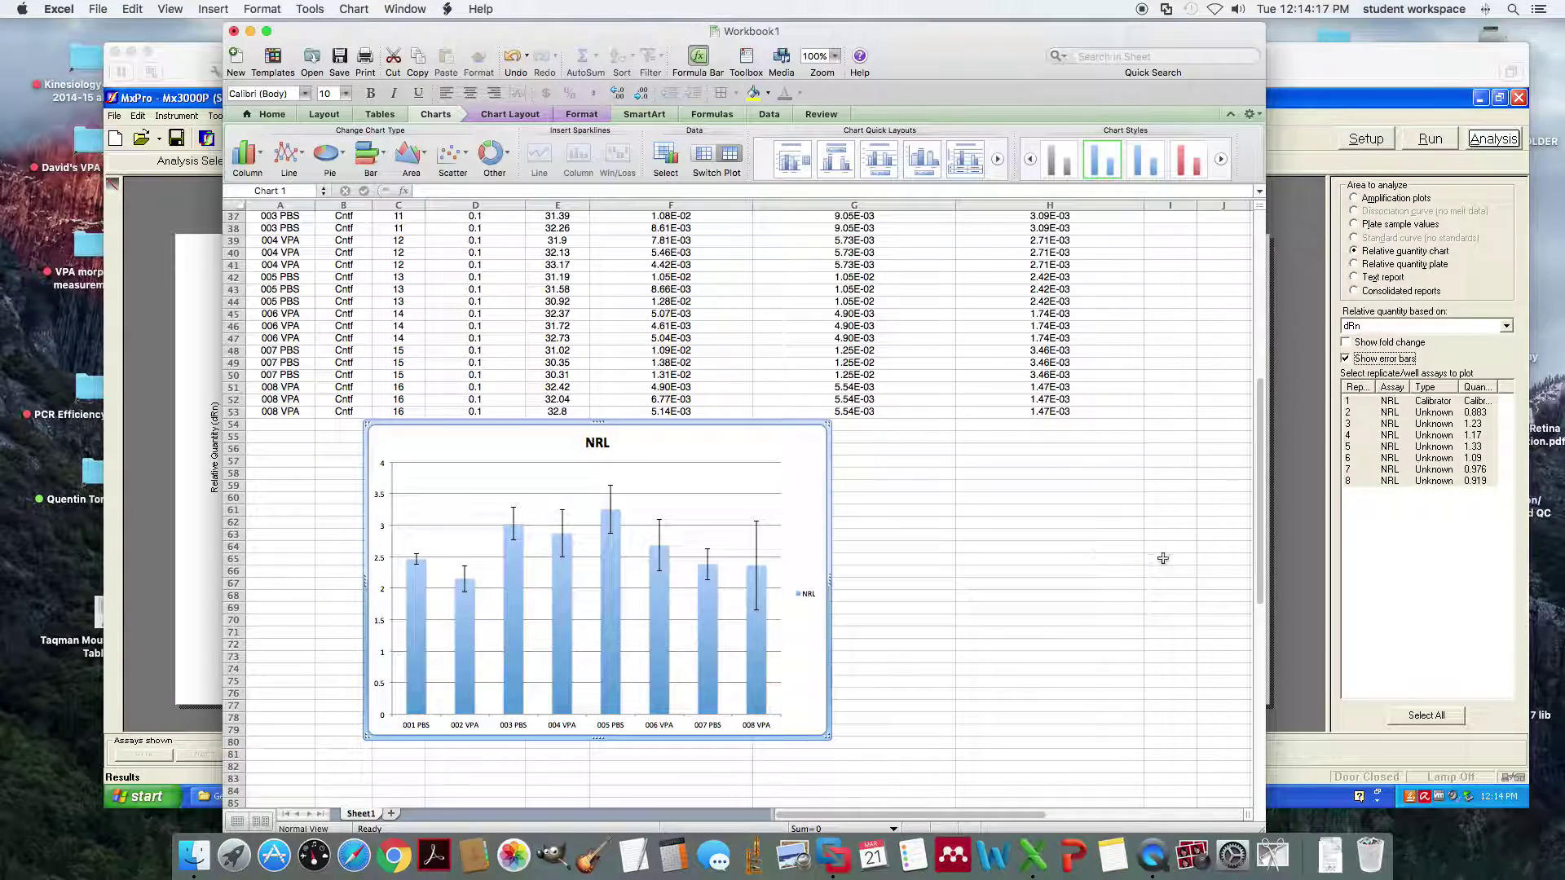